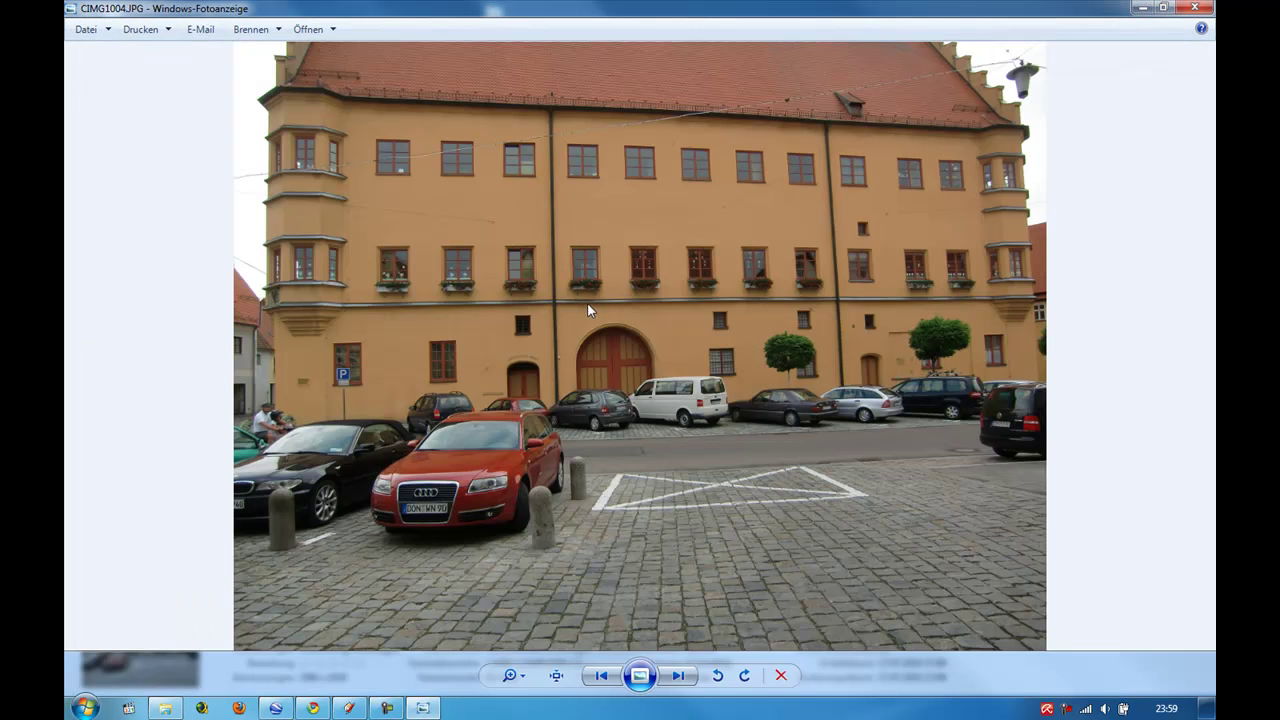
Page through the Hallgebäude reference photos to the Plan 1805 elevation and floor-plan drawing.
scroll(746, 300, "down", 1)
scroll(740, 296, "down", 1)
scroll(740, 315, "down", 1)
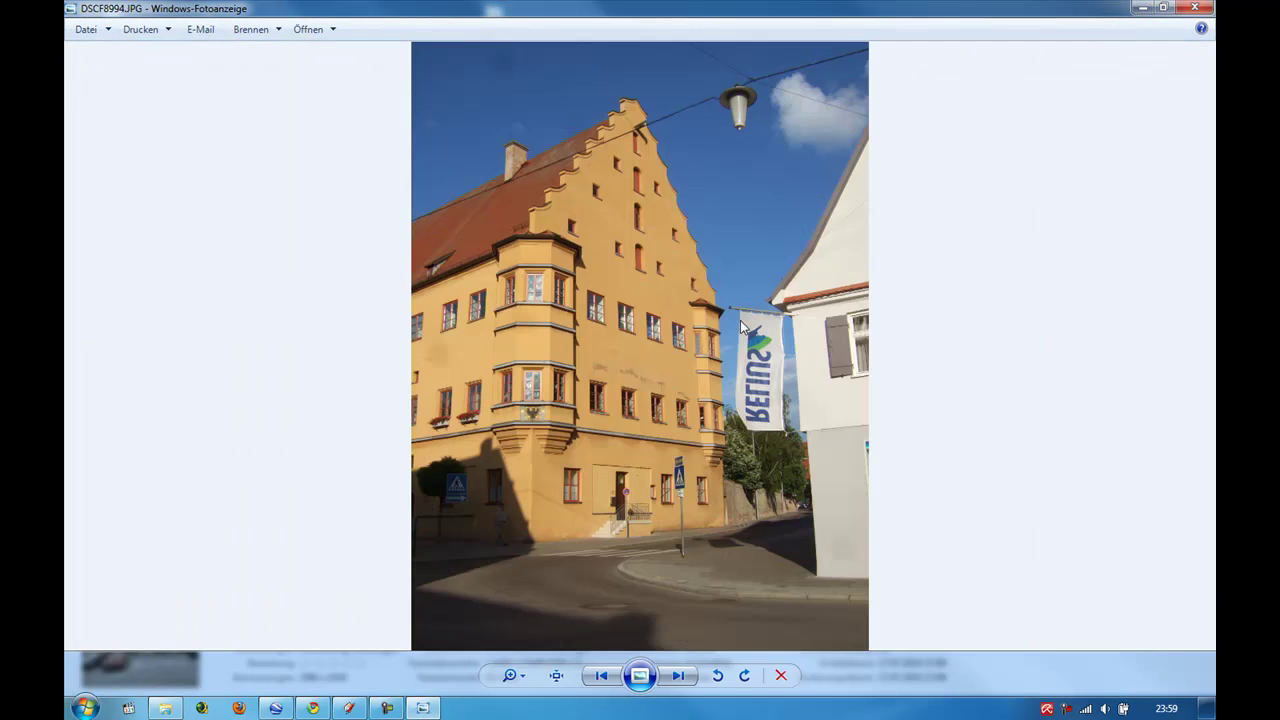
scroll(740, 321, "down", 1)
scroll(591, 400, "up", 1, "ctrl")
scroll(591, 400, "up", 1, "ctrl")
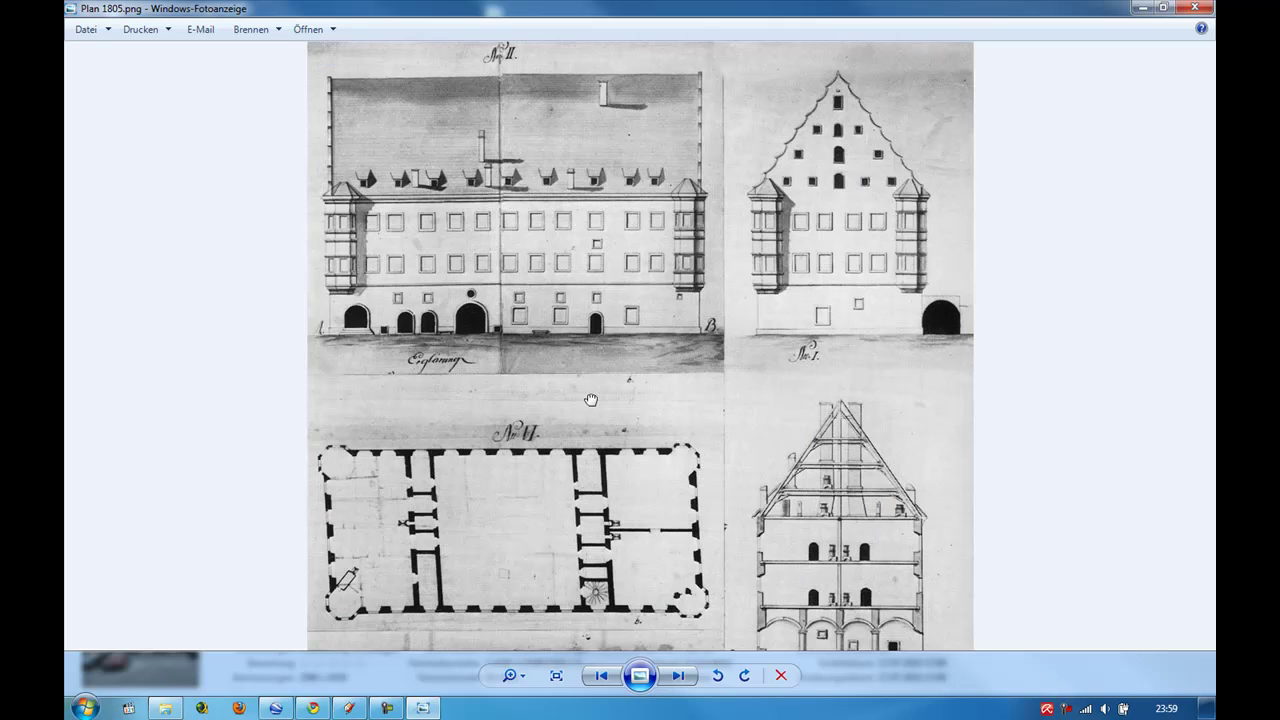
Close the photo viewer and preview the Finale Texturen textures, starting from texture16.jpg.
left_click(1193, 10)
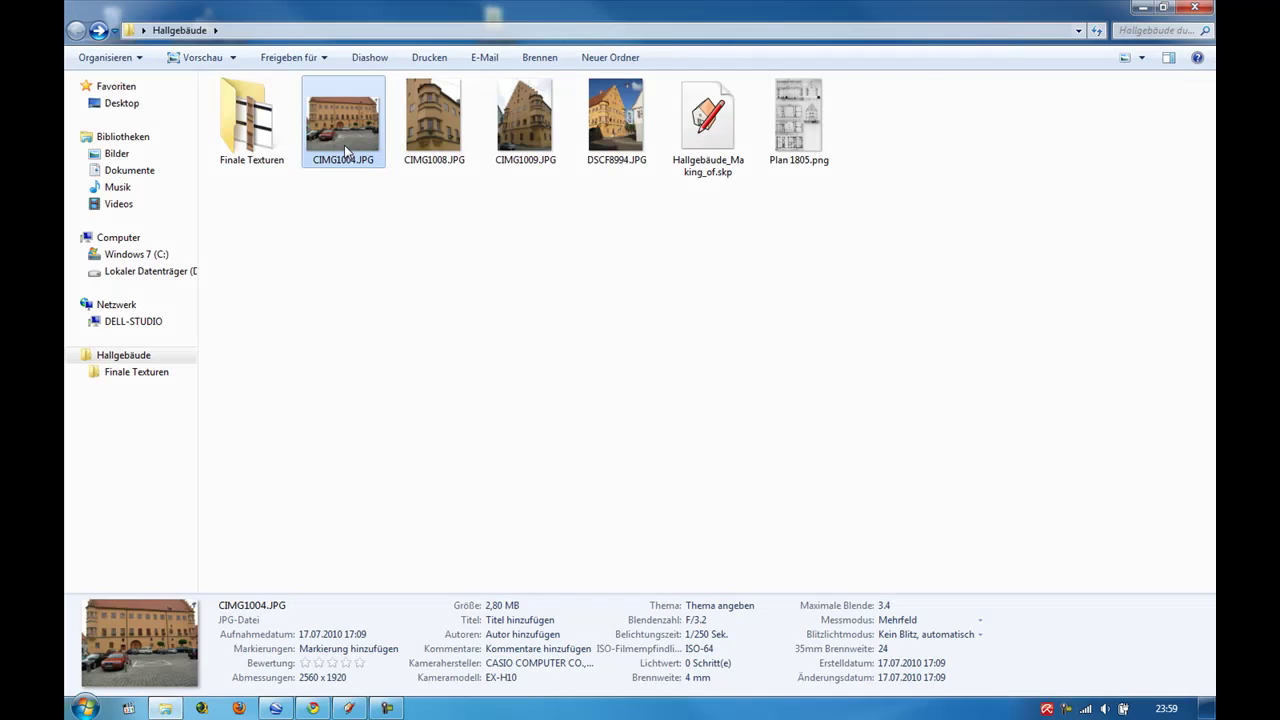
double_click(232, 130)
double_click(277, 212)
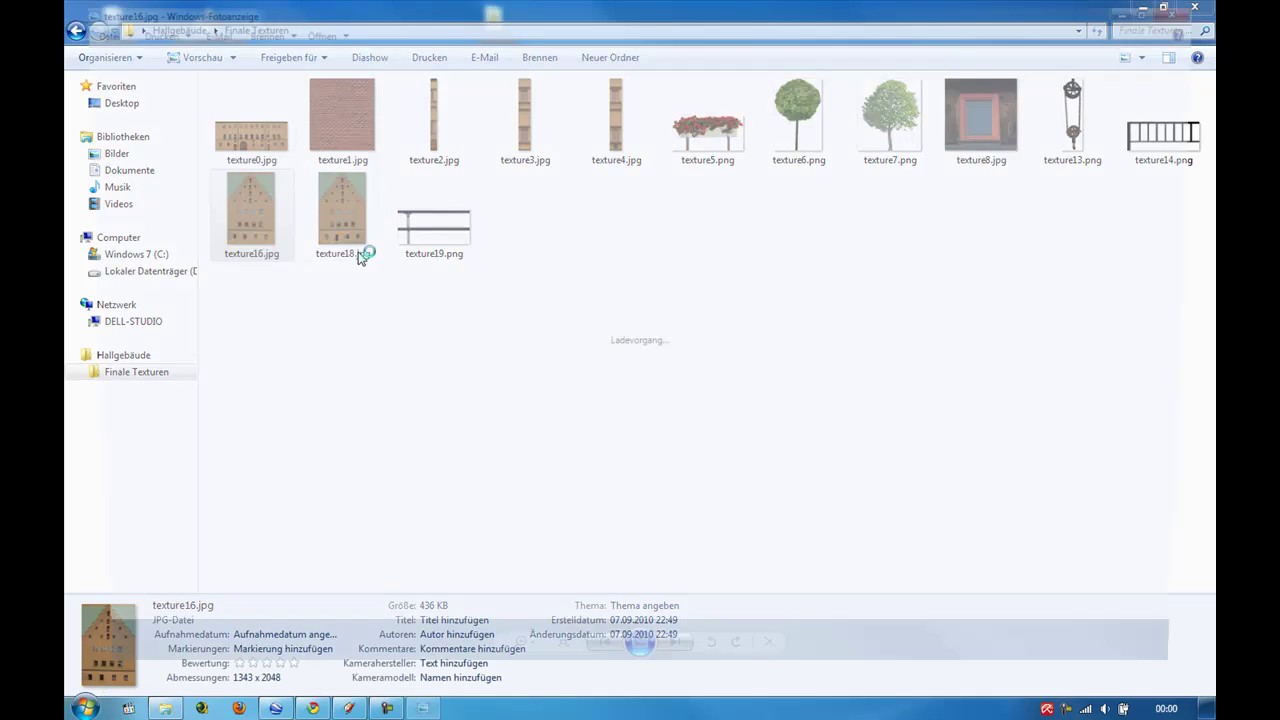
scroll(380, 290, "down", 1)
scroll(413, 300, "down", 1)
scroll(758, 335, "down", 1)
scroll(707, 357, "down", 1)
scroll(1120, 106, "up", 1)
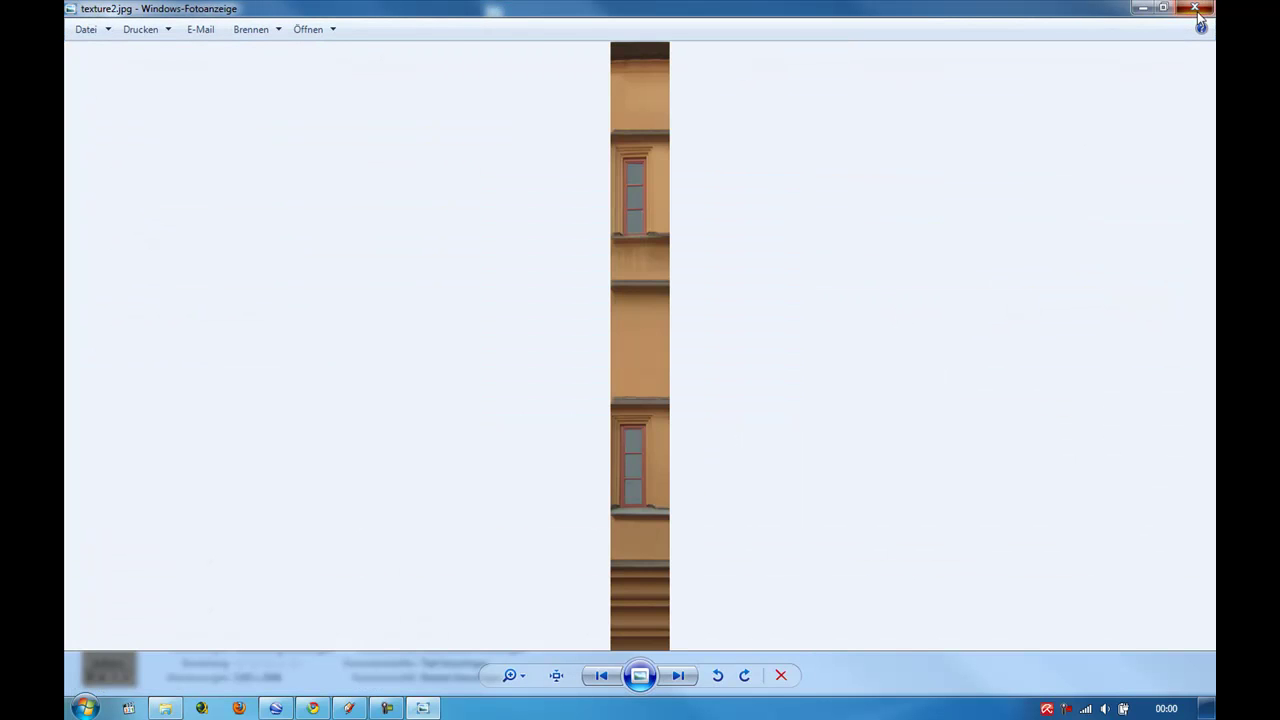
Close the texture preview, return to the Hallgebäude folder, and switch to SketchUp.
left_click(1193, 8)
key("BackSpace")
left_click(683, 379)
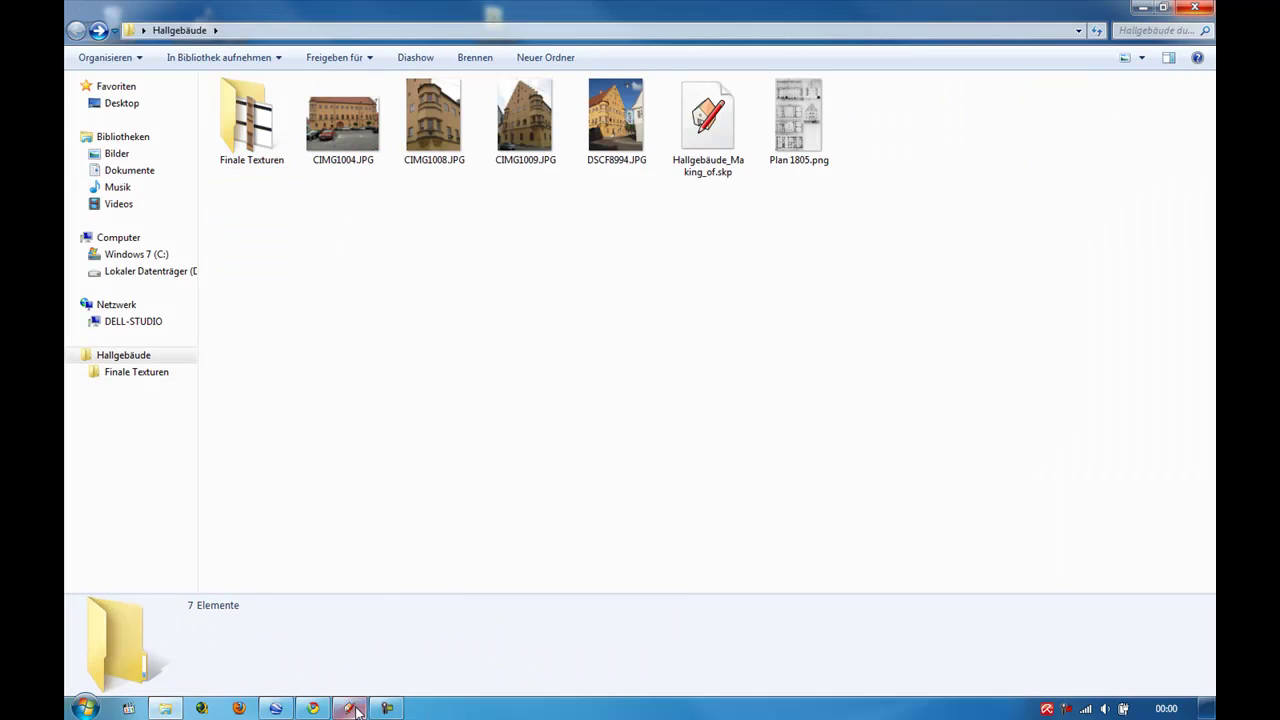
left_click(352, 708)
Import the Hallgasse/Neubaugasse aerial region through Add Location (Ort hinzufügen) as the site base.
left_click(443, 46)
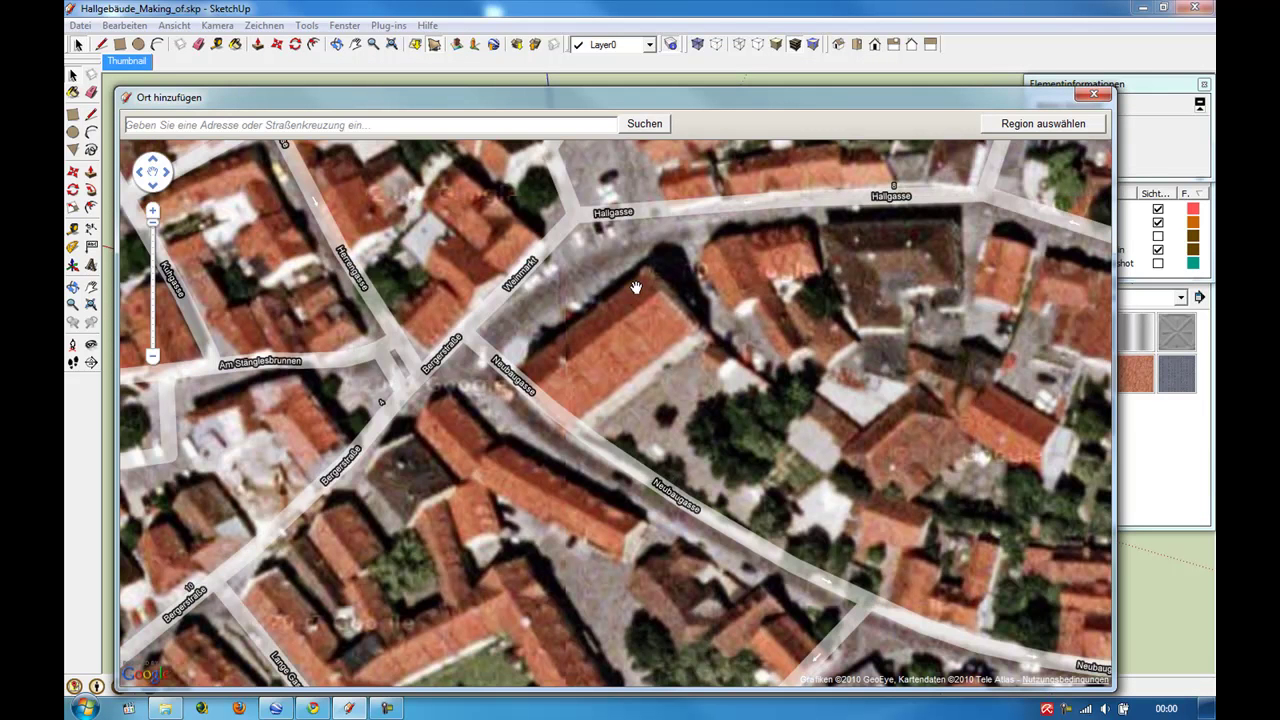
left_click(1017, 130)
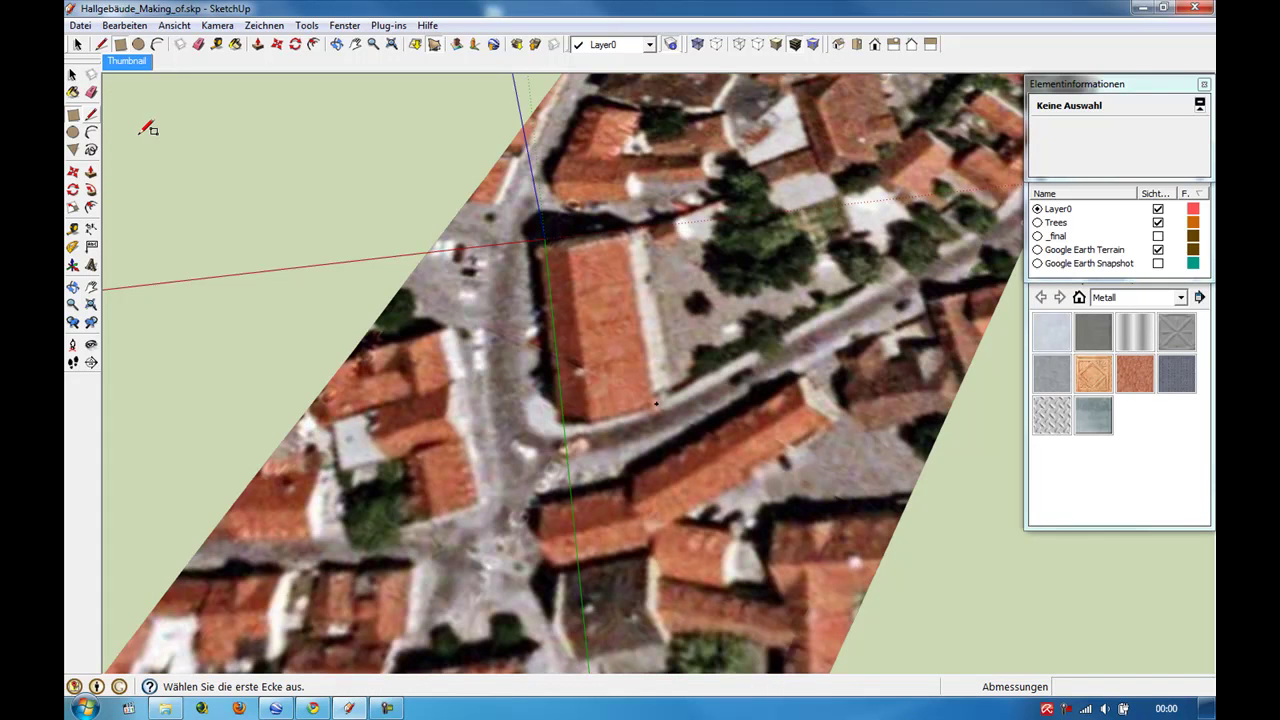
Draw the 765.9 m² footprint rectangle, push it up 14.81 m, and add a 0.6 m band.
left_click(543, 240)
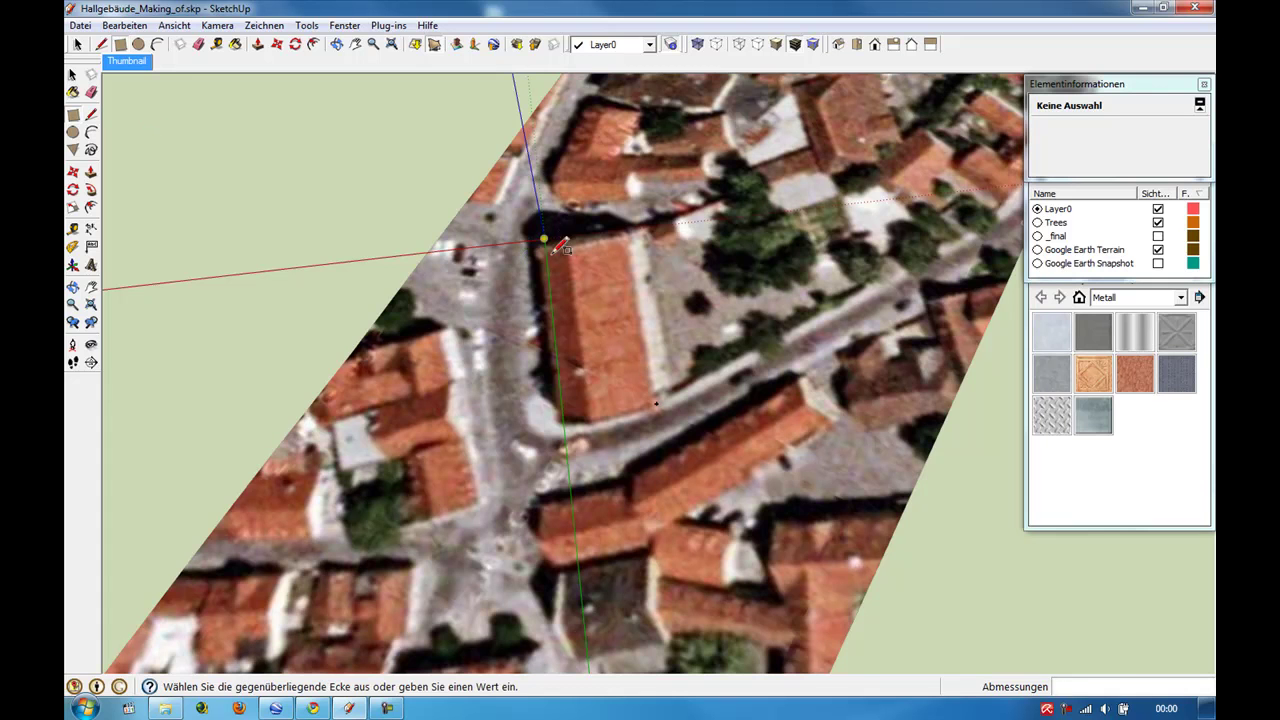
left_click(656, 402)
middle_click_drag(656, 402, 157, 151)
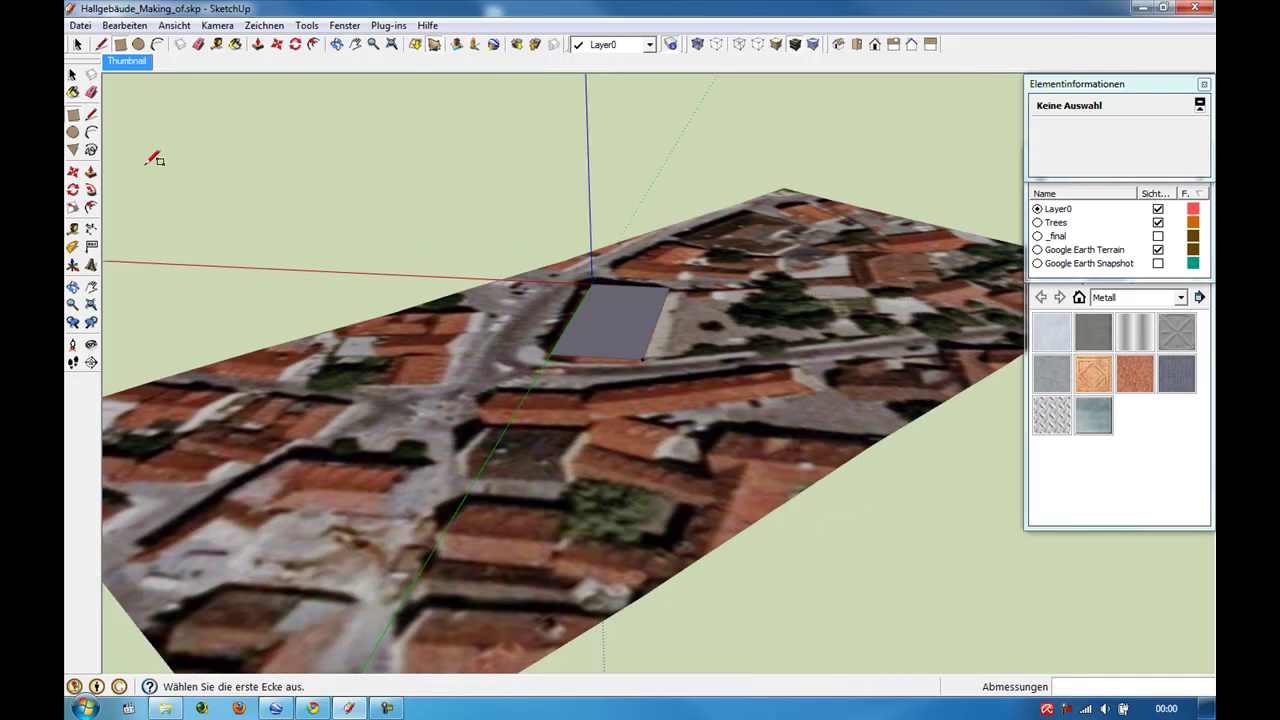
left_click(91, 172)
left_click(611, 335)
type("14,81m")
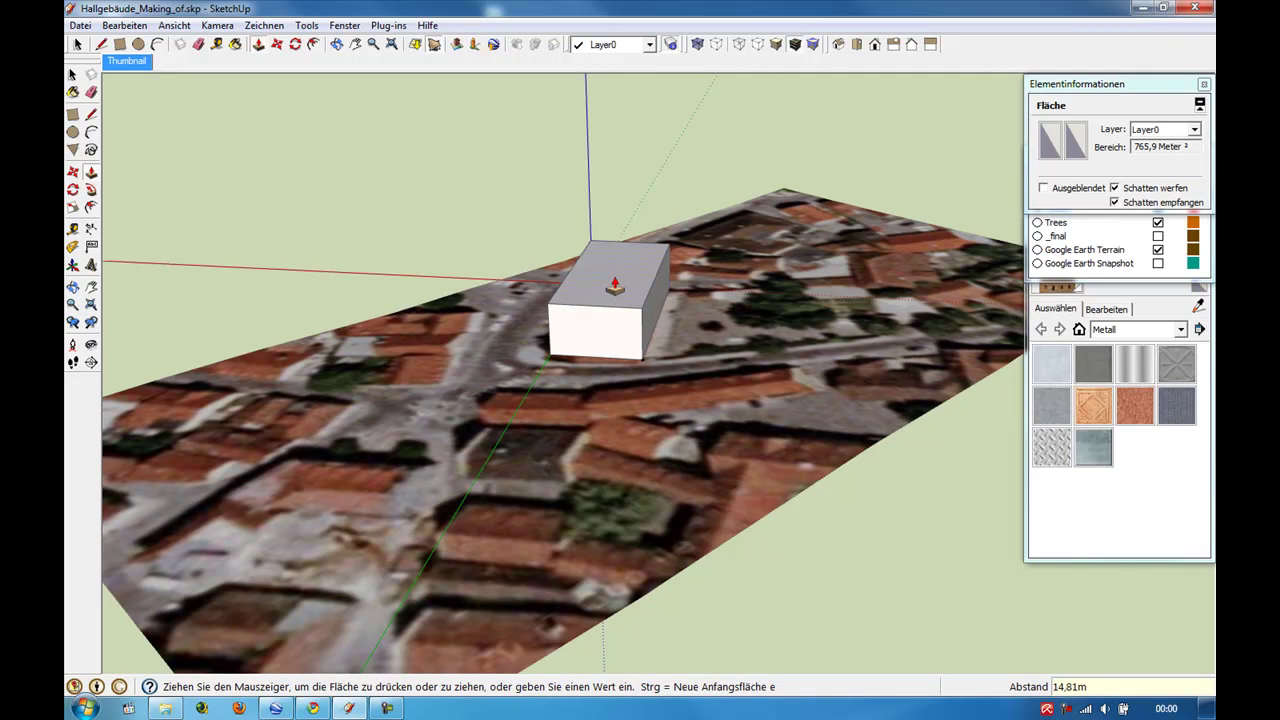
left_click(614, 287)
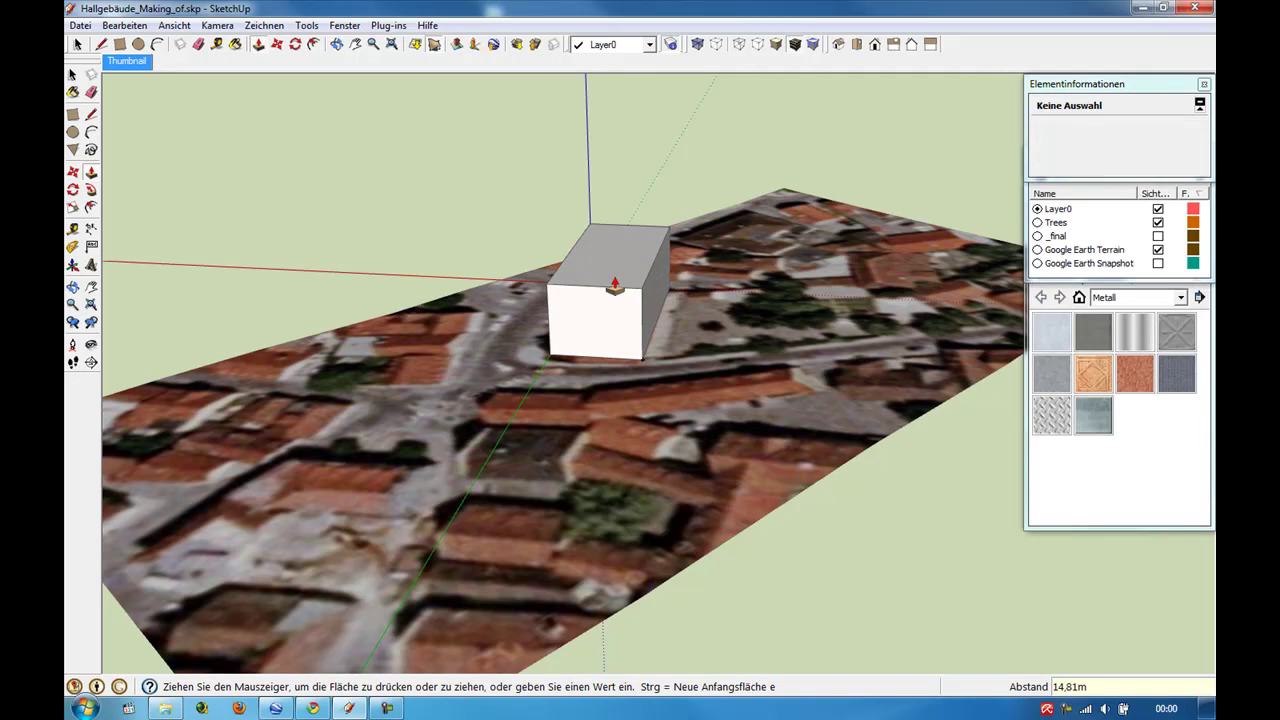
left_click(617, 253)
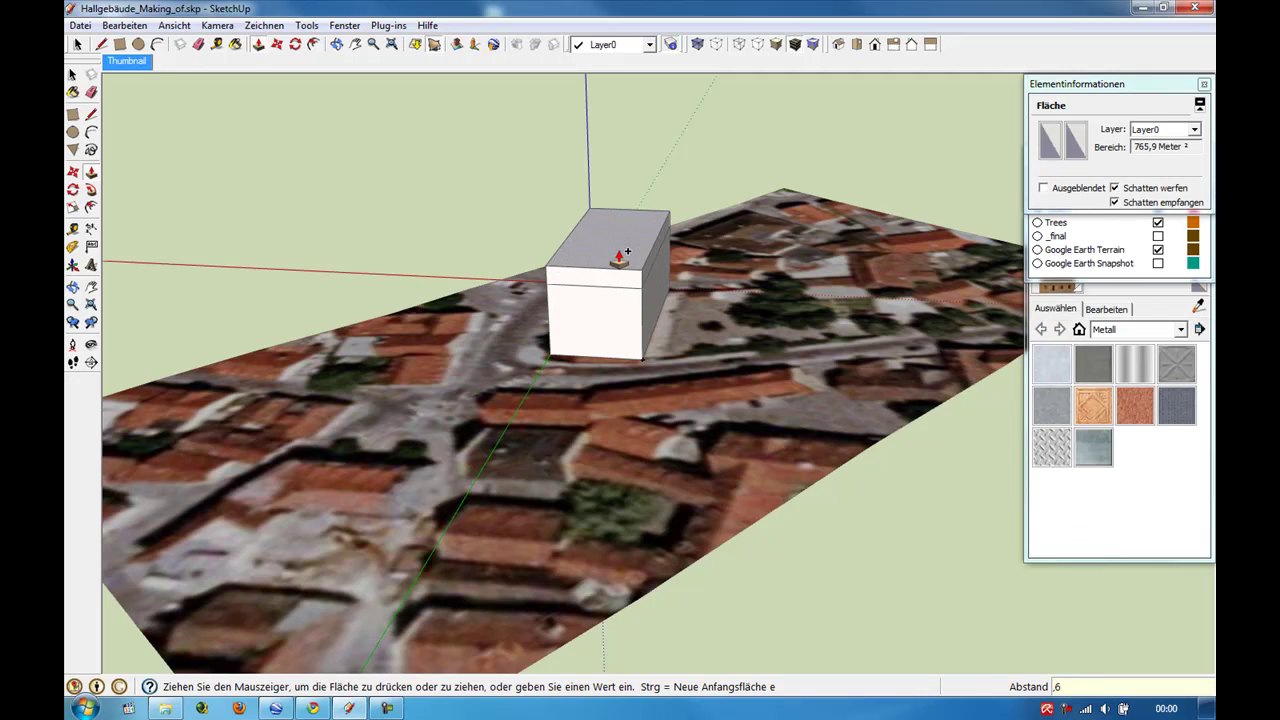
key("Return")
scroll(620, 255, "up", 3)
Draw a short line at the box's top corner and push the thin face out as a ledge.
key("l")
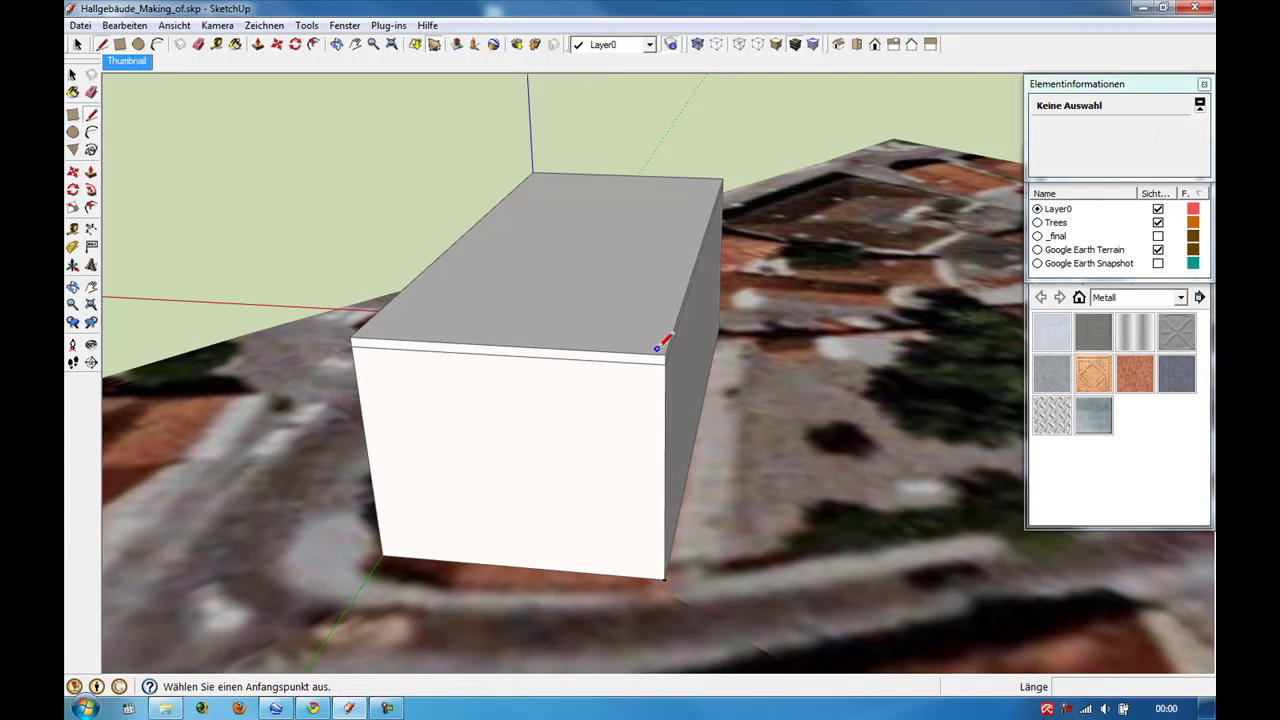
left_click(665, 353)
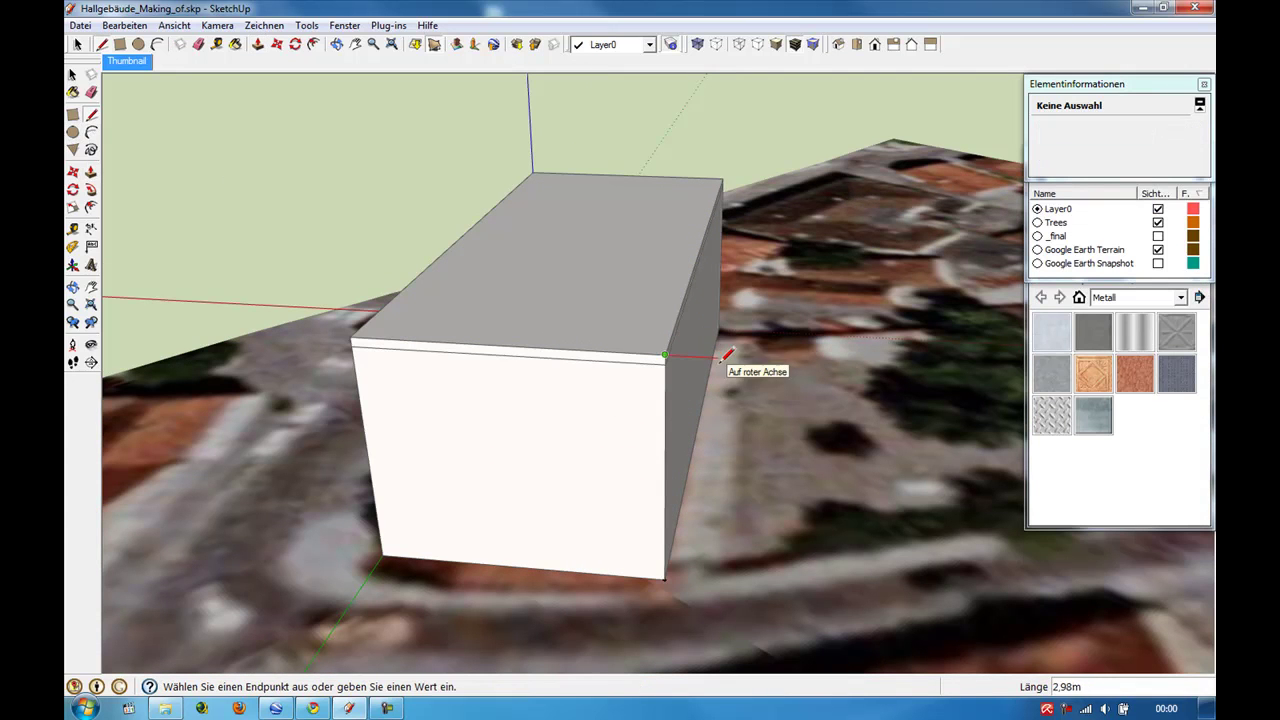
scroll(727, 354, "up", 3)
key("Return")
left_click(77, 44)
left_click(659, 298)
key("p")
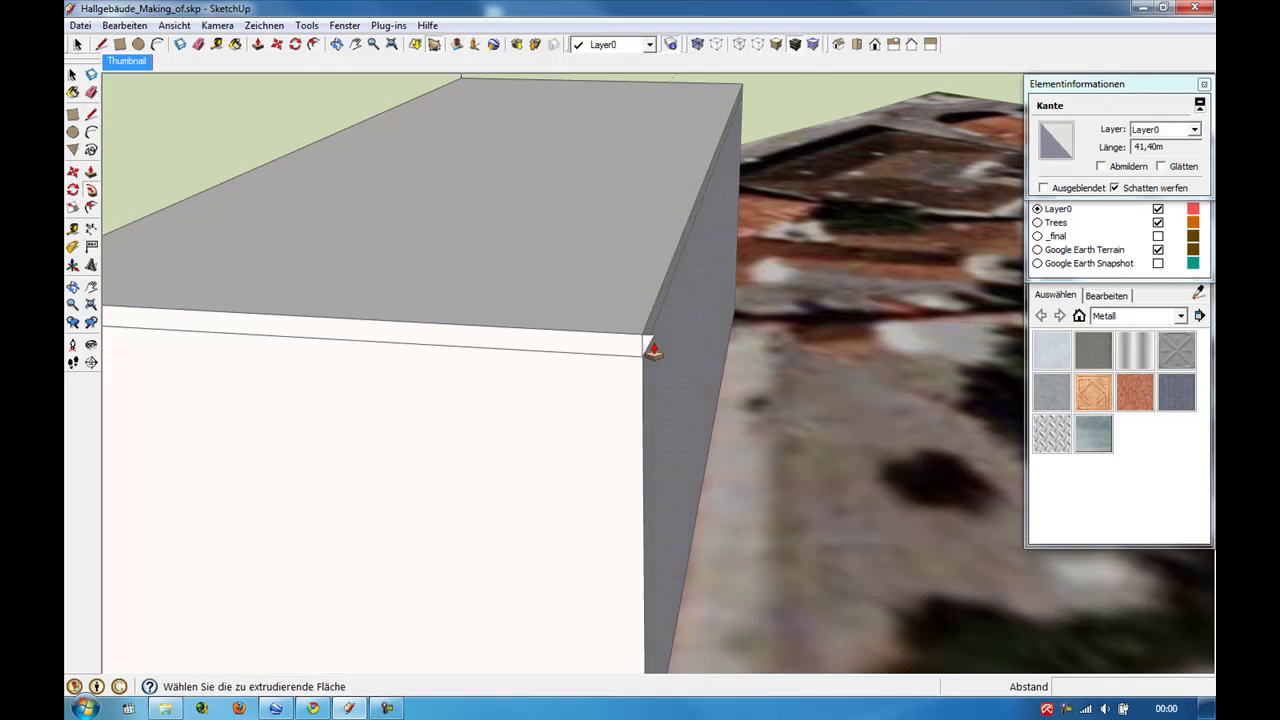
scroll(644, 362, "down", 3)
key("space")
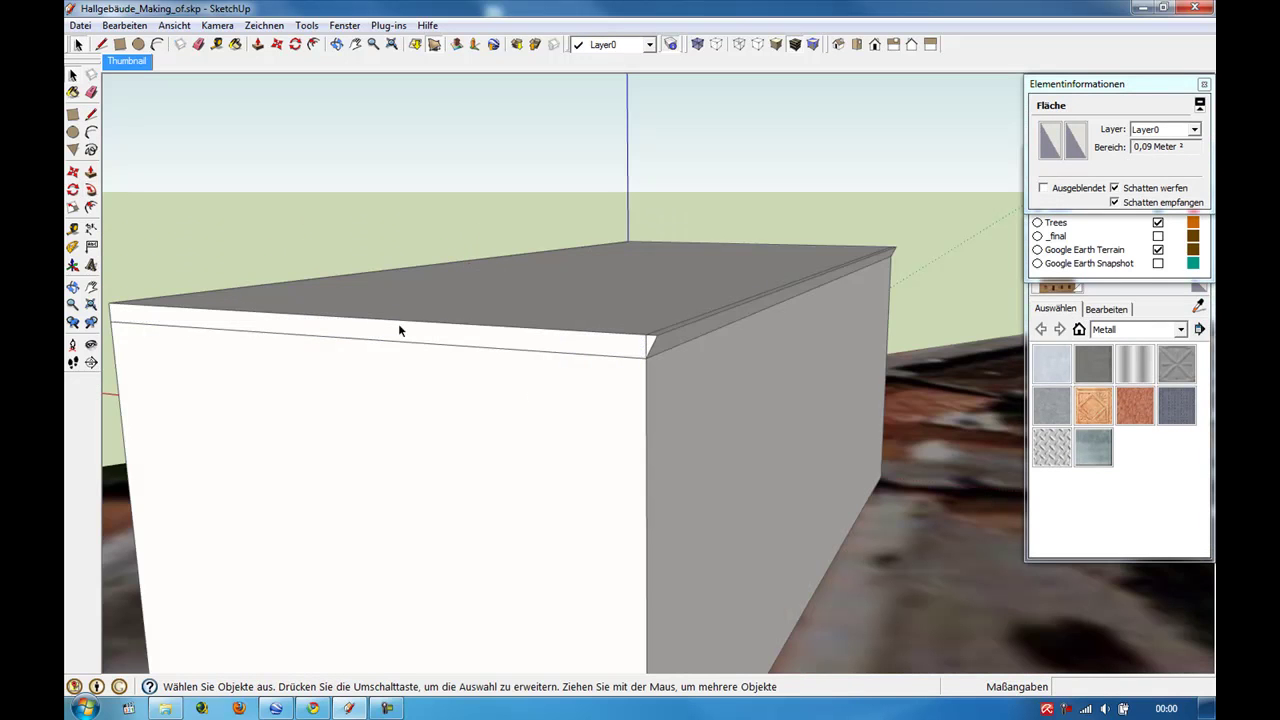
Raise the roof face a further 13.68 m above the ledge.
key("p")
left_click(464, 292)
type("13,68")
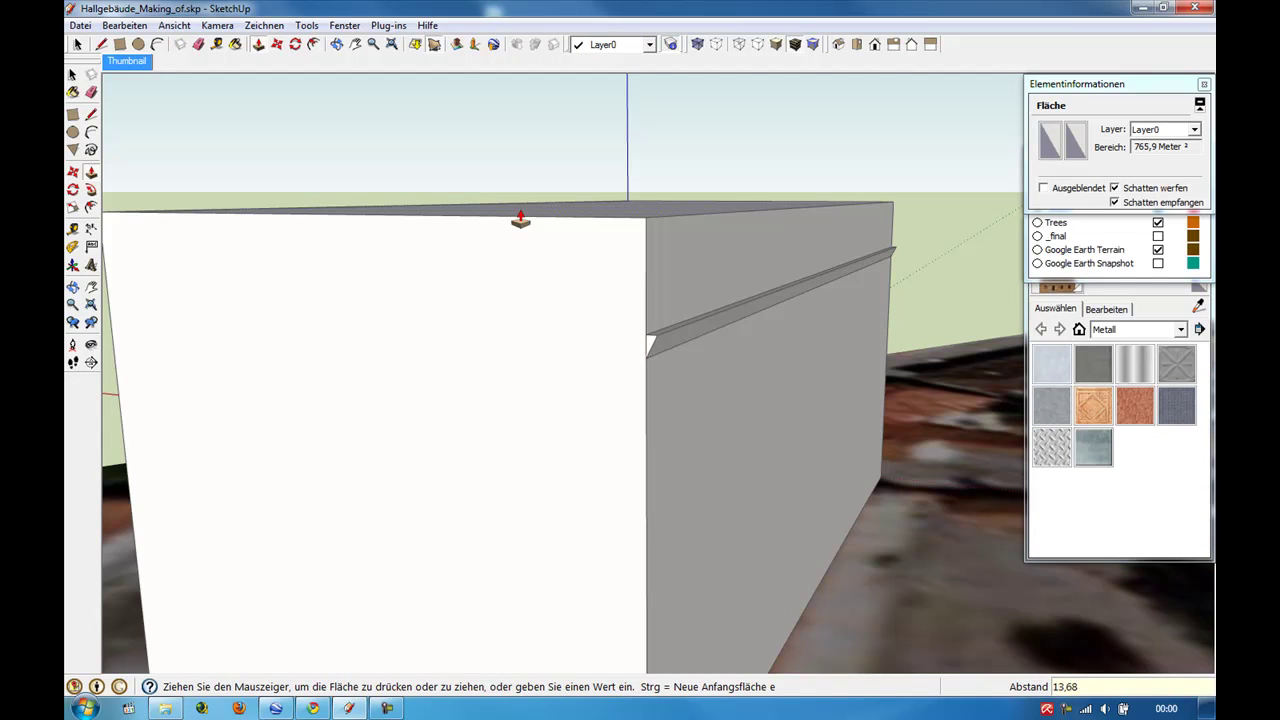
left_click(520, 218)
scroll(846, 314, "down", 2)
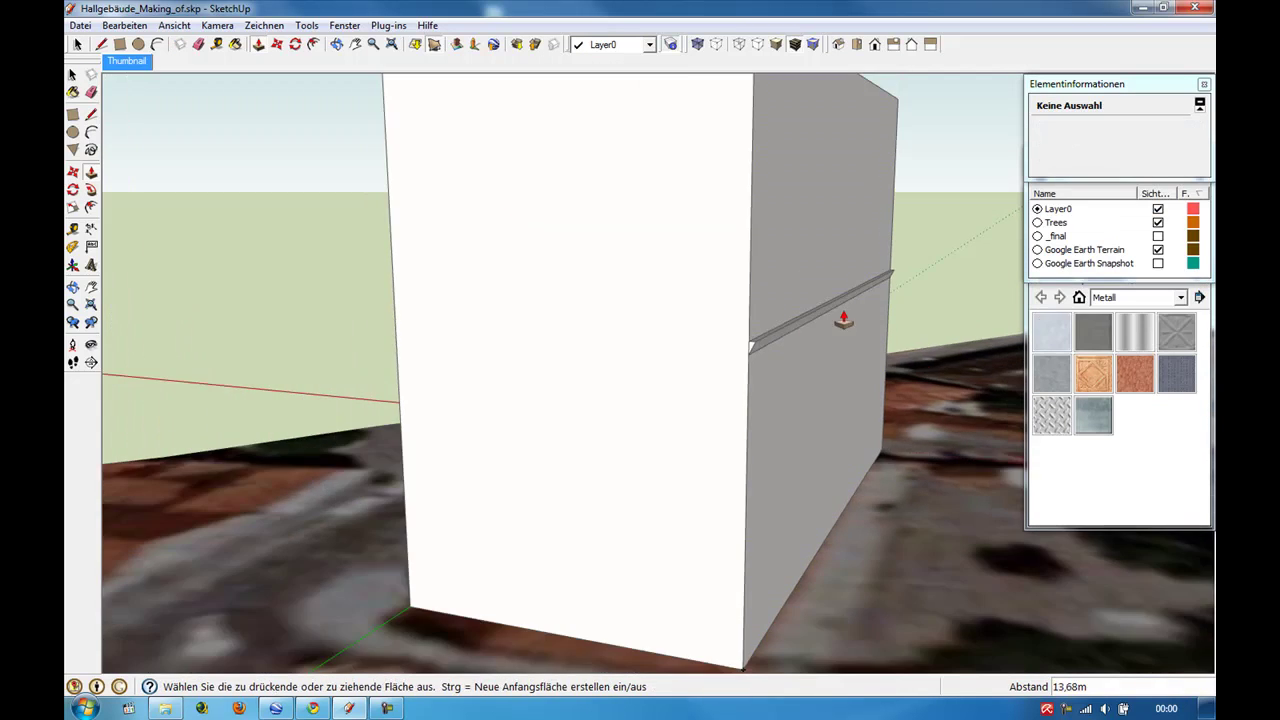
Paint the block's front face with the giebel1 stepped-gable texture.
left_click(611, 271)
right_click(640, 322)
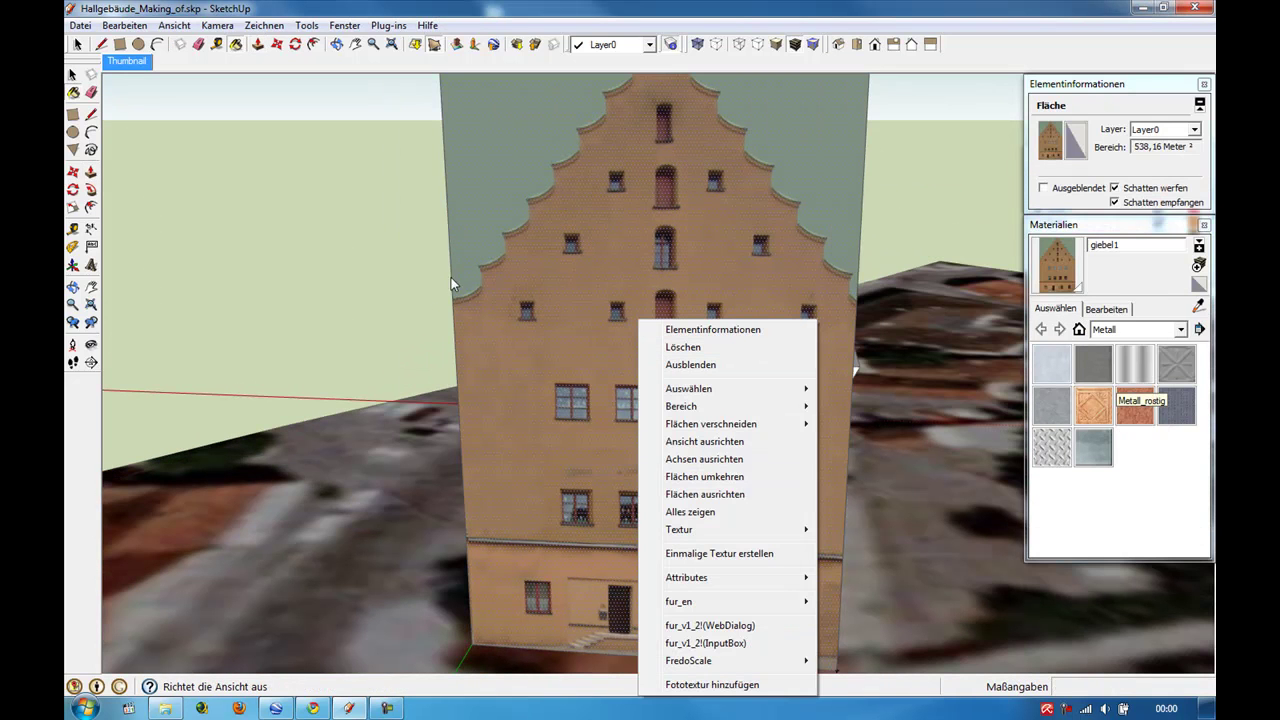
left_click(317, 249)
scroll(317, 249, "down", 3)
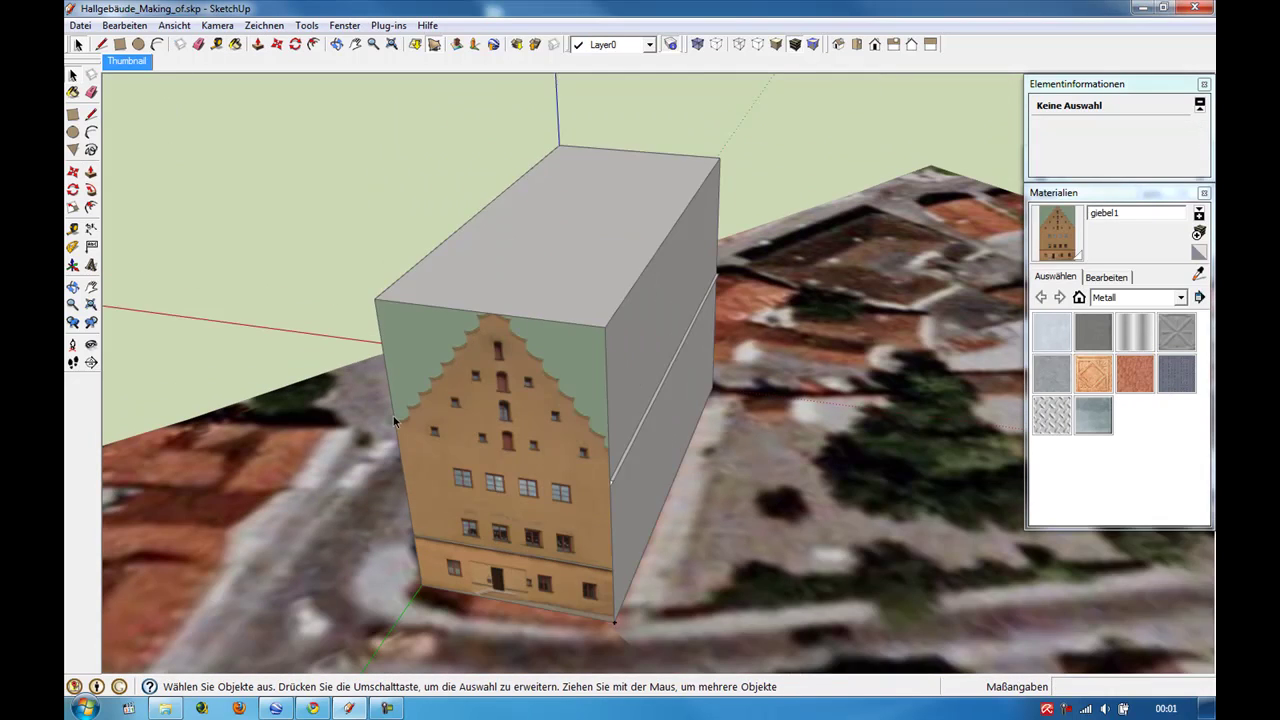
Draw a ridge line between the front and back roof edge midpoints.
left_click(91, 115)
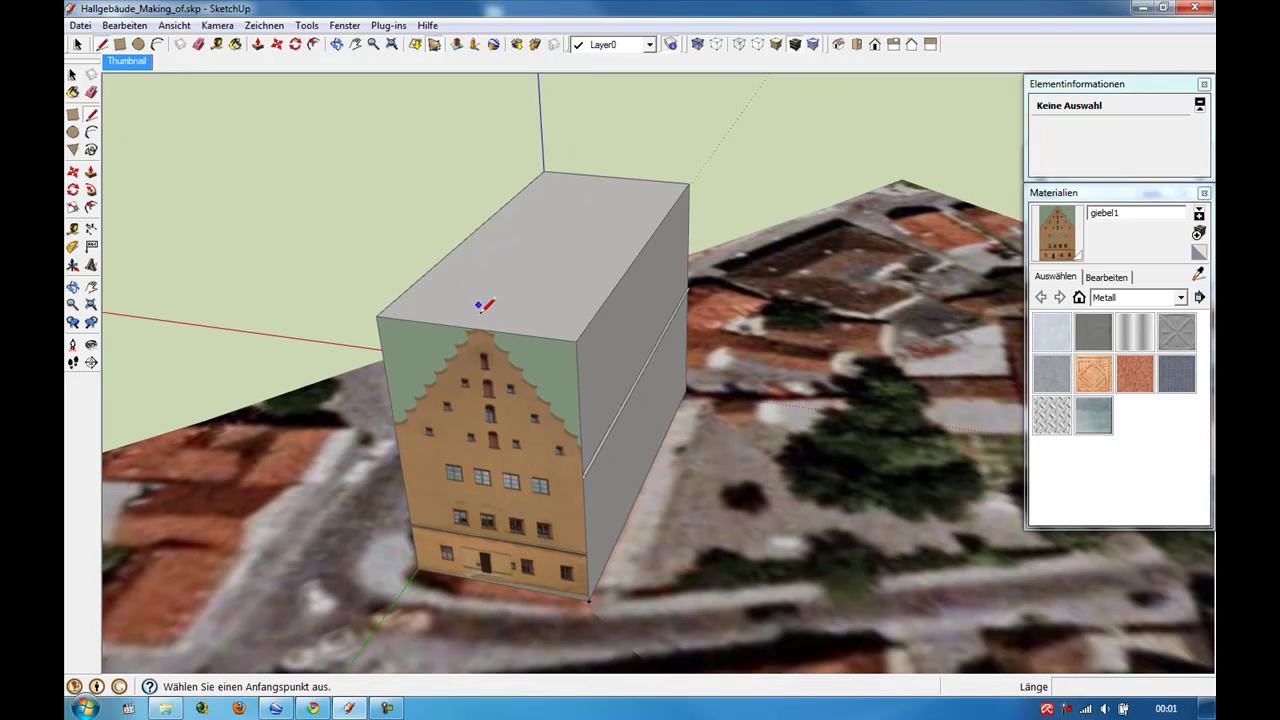
left_click(475, 327)
left_click(614, 177)
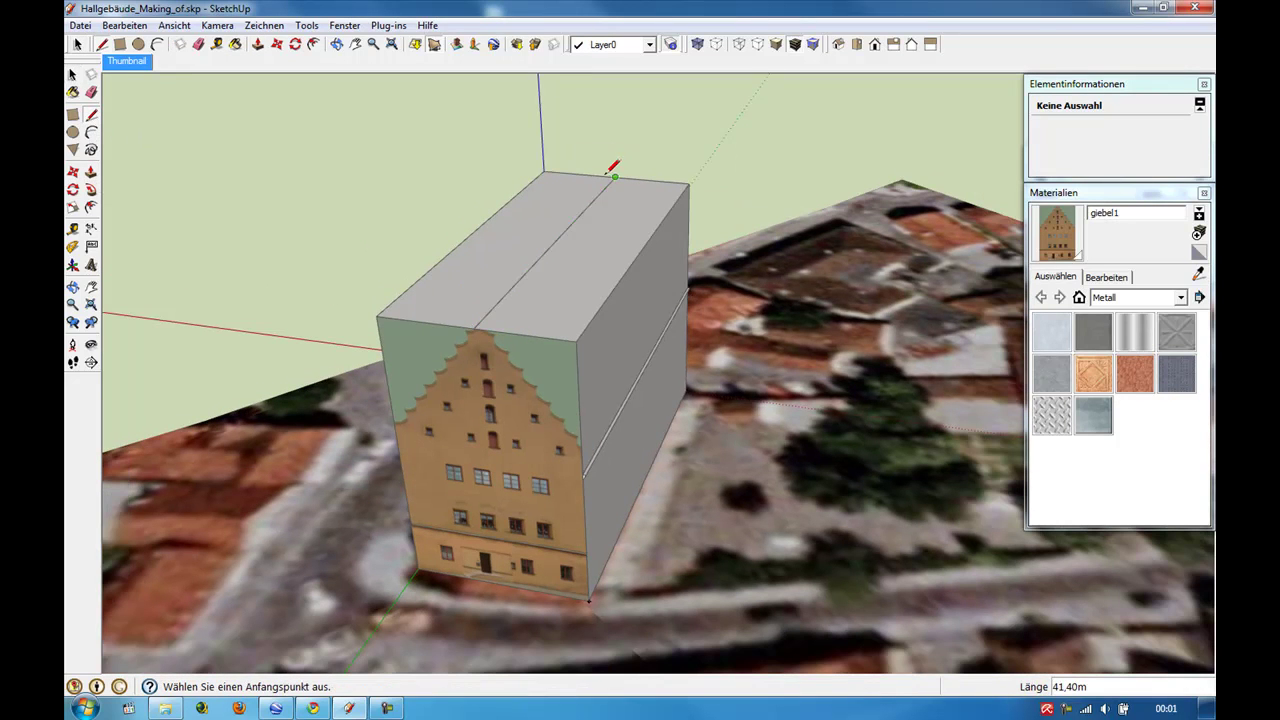
Align the giebel1 gable texture on the face using Textur > Position.
right_click(417, 367)
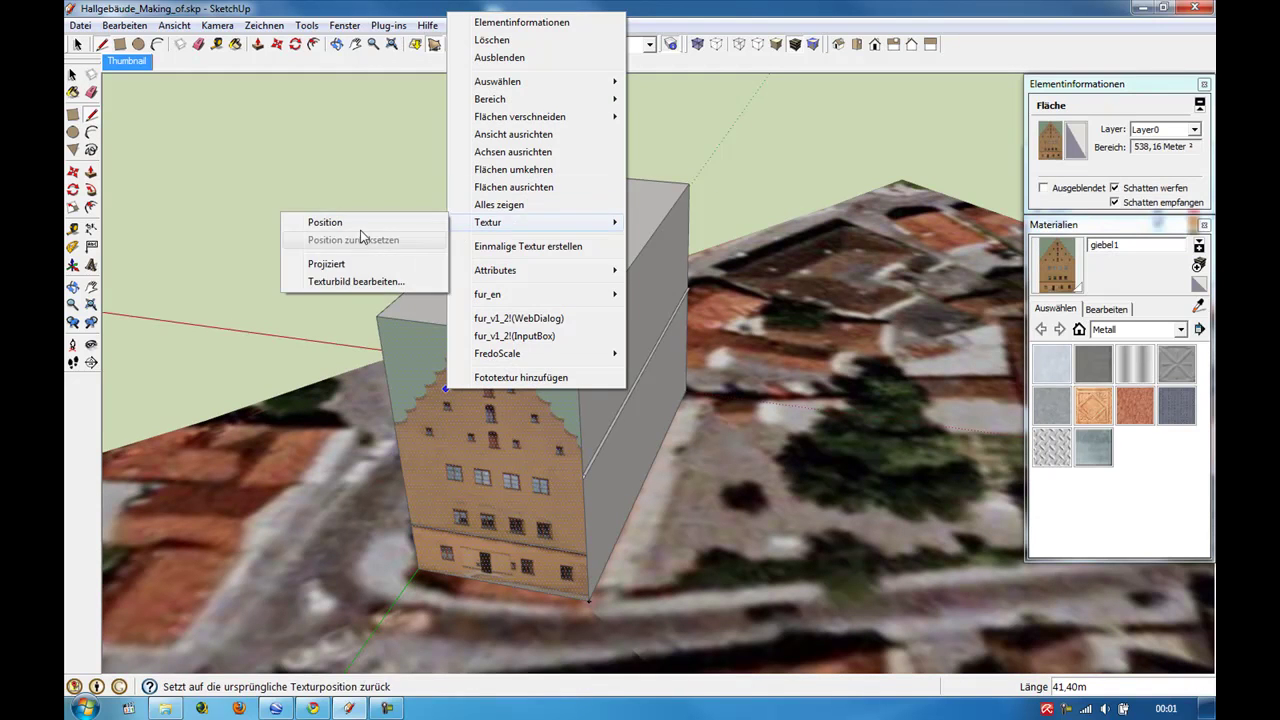
left_click(325, 222)
scroll(480, 348, "up", 3)
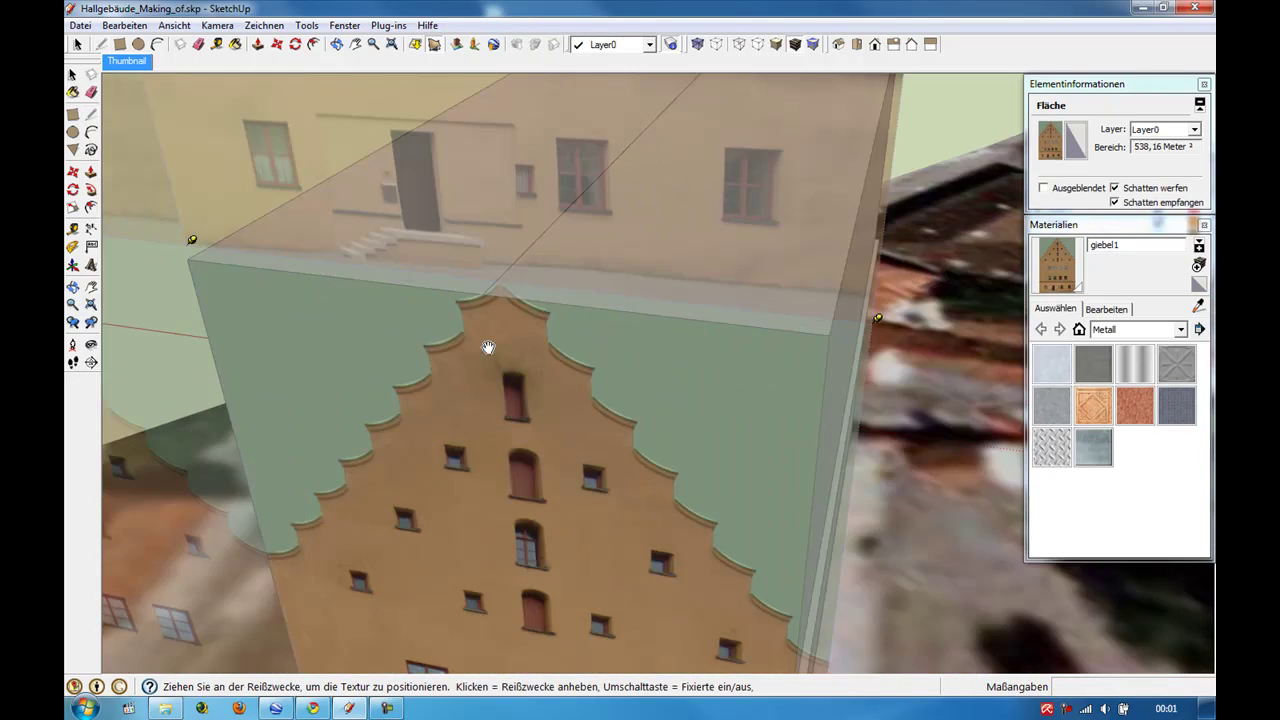
scroll(500, 335, "up", 3)
scroll(486, 343, "up", 2)
middle_click_drag(486, 343, 527, 272)
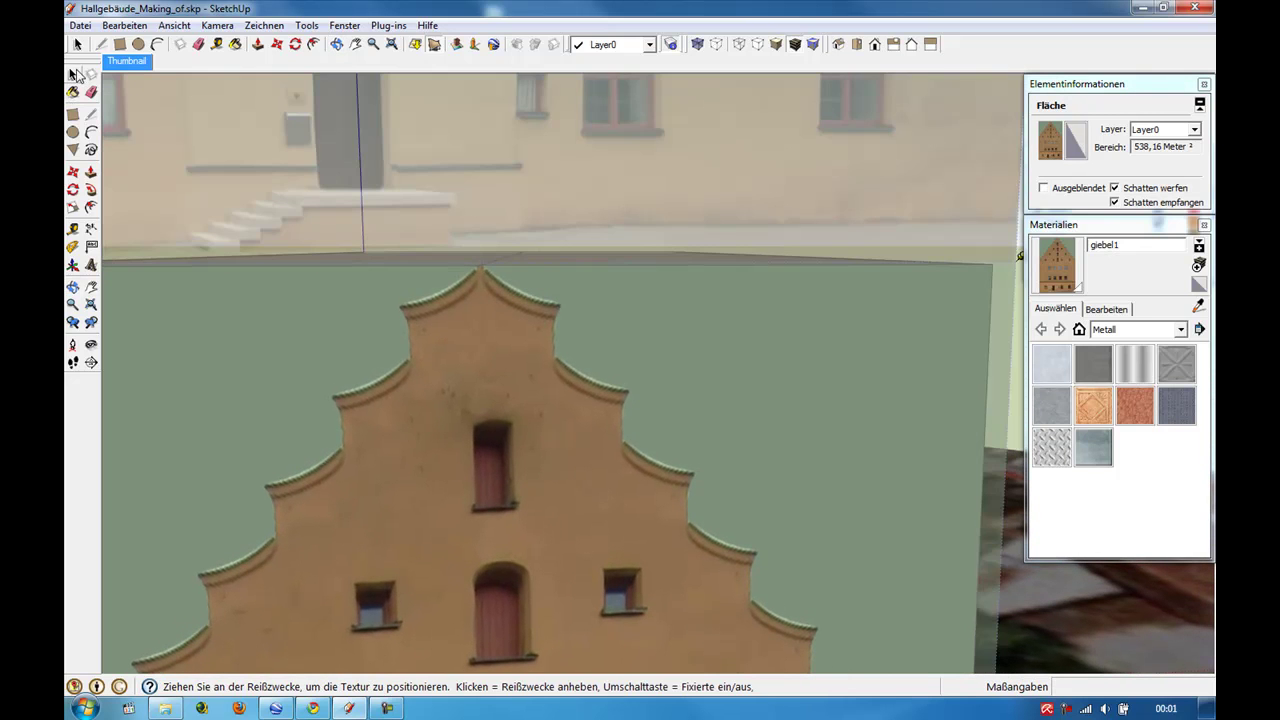
left_click(91, 114)
left_click(480, 266)
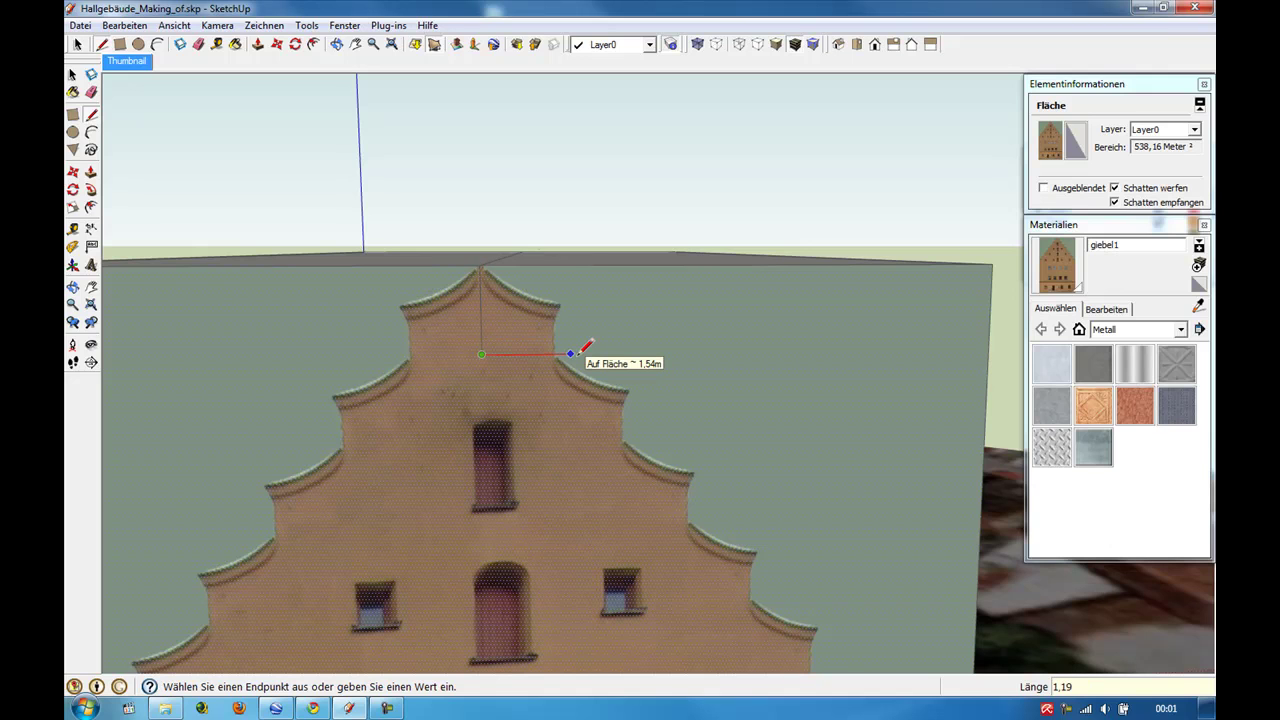
Draw edges on the gable from its apex along the curved top step.
left_click(551, 353)
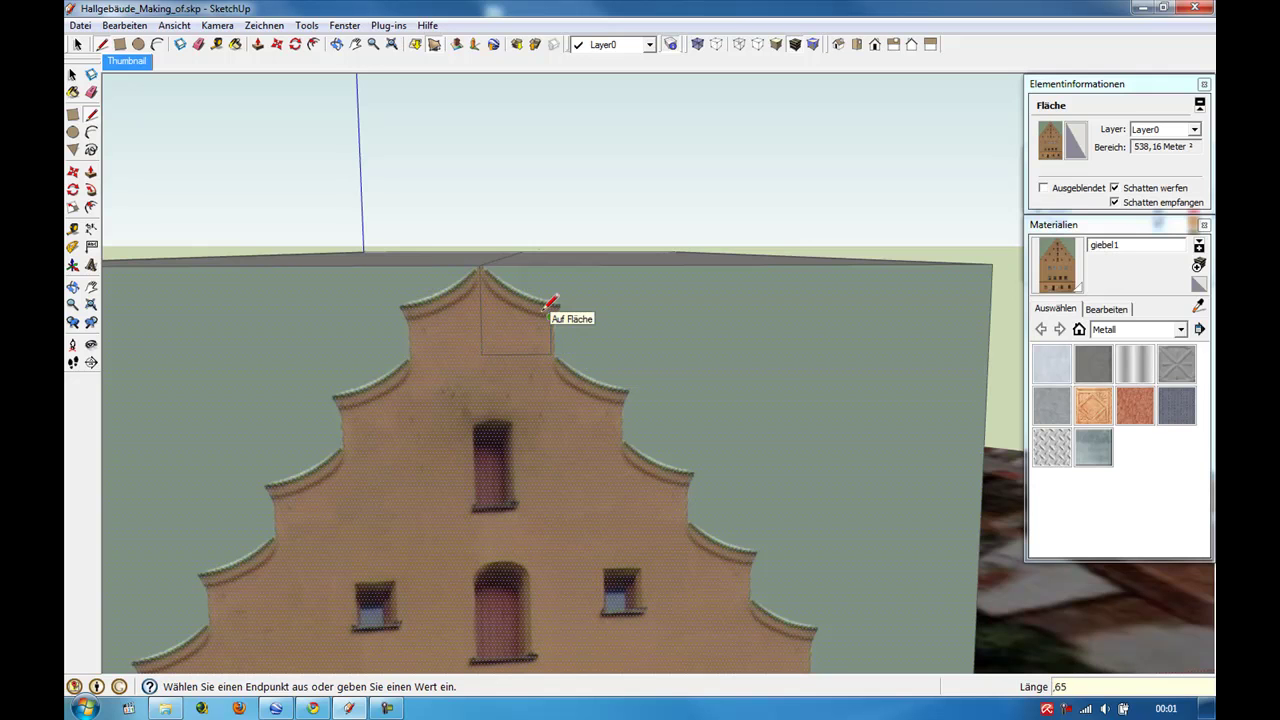
scroll(551, 303, "up", 1)
scroll(558, 298, "up", 2)
key("Escape")
left_click(434, 238)
left_click(553, 303)
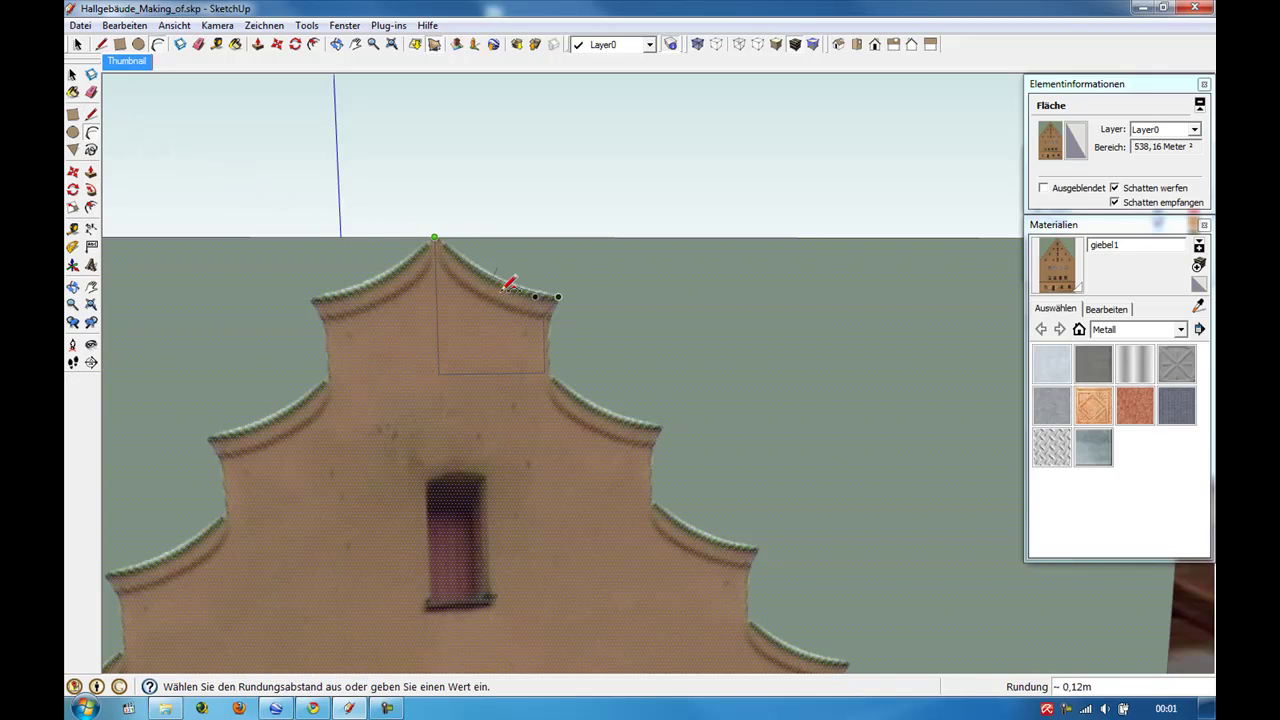
scroll(507, 290, "up", 2)
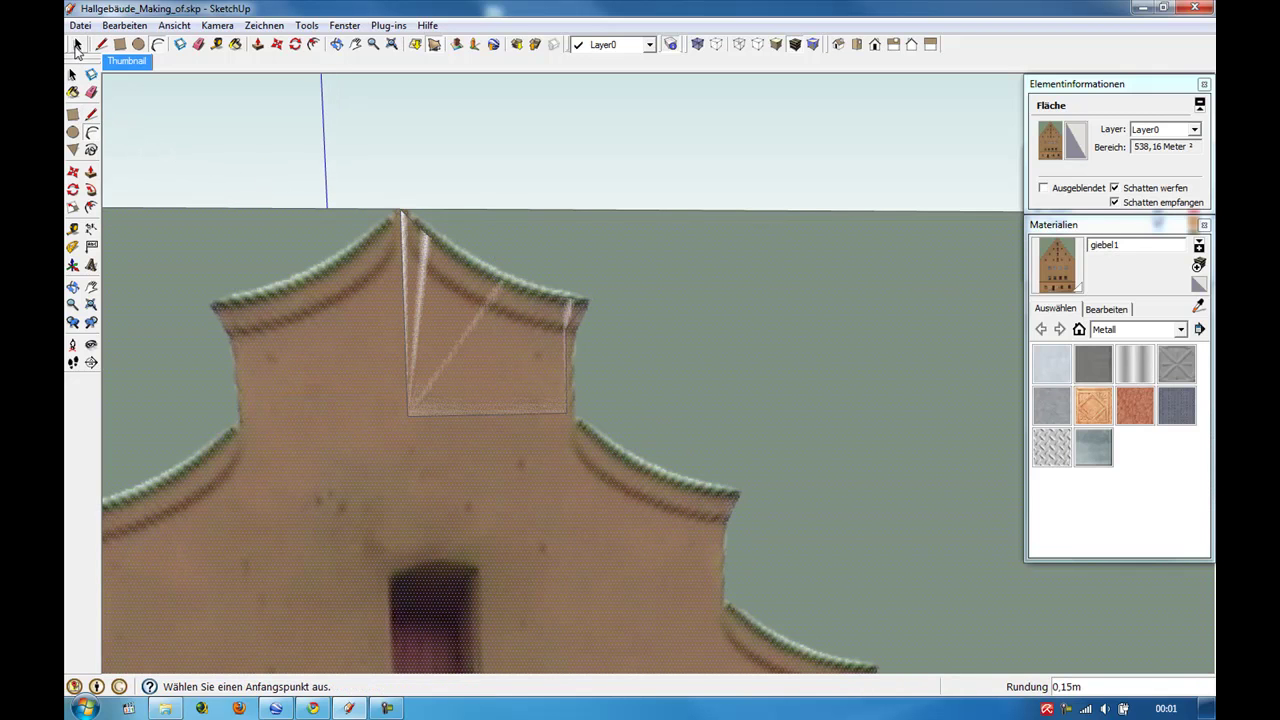
Copy the 14 stepped gable outline edges to the box endpoint with Move and Ctrl.
left_click(77, 45)
left_click(430, 414)
mouse_move(432, 413)
middle_mouse_down()
mouse_move(577, 604)
mouse_move(360, 438)
middle_mouse_up()
left_click_drag(360, 438, 609, 563)
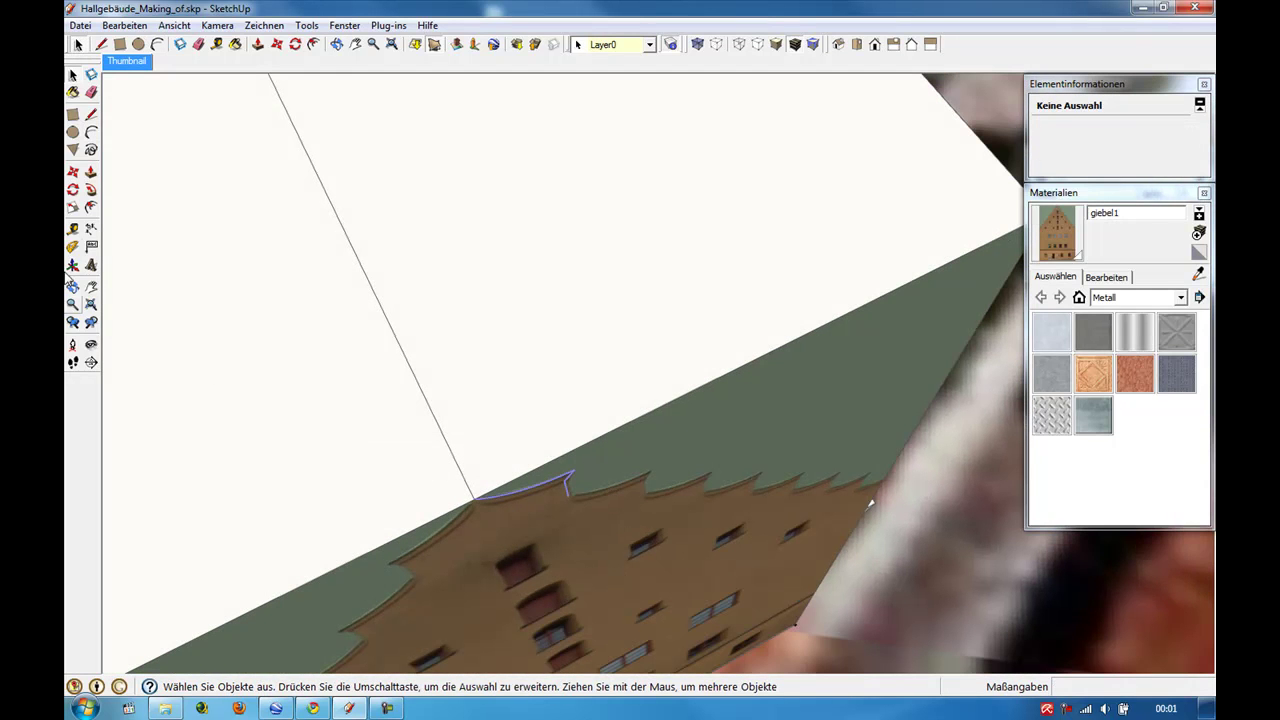
key("m")
left_click(473, 499)
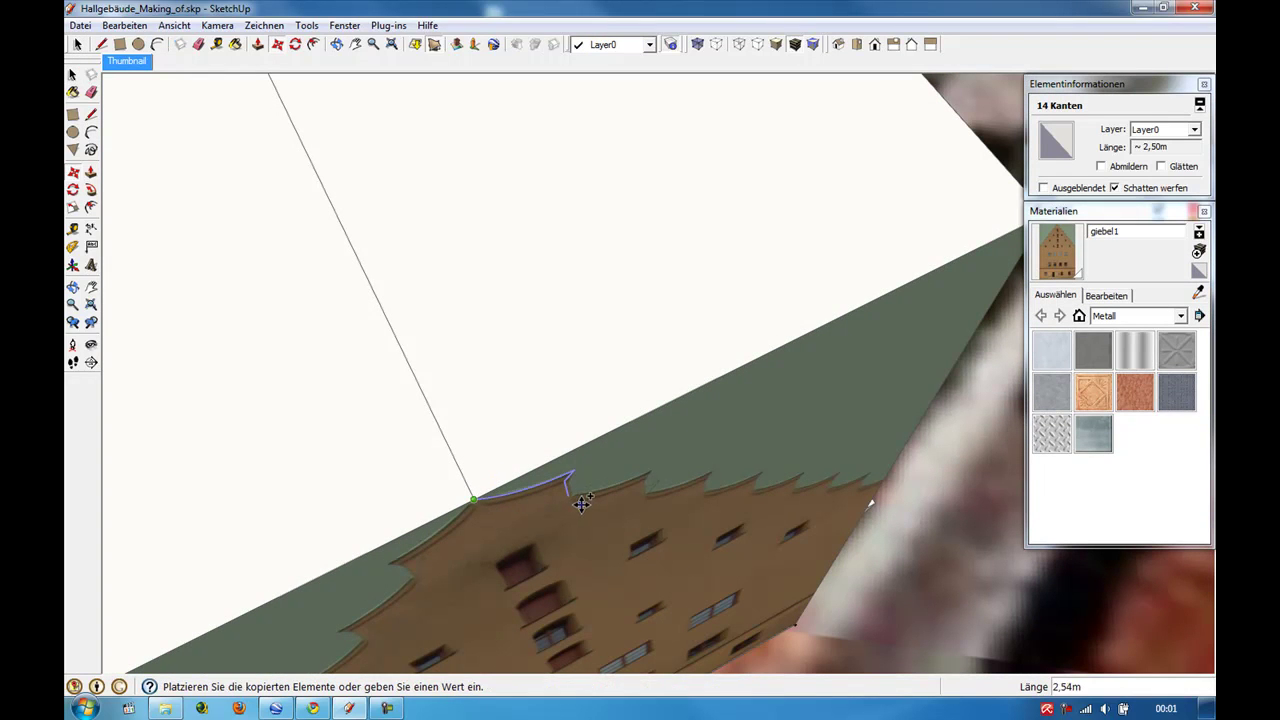
left_click(571, 497)
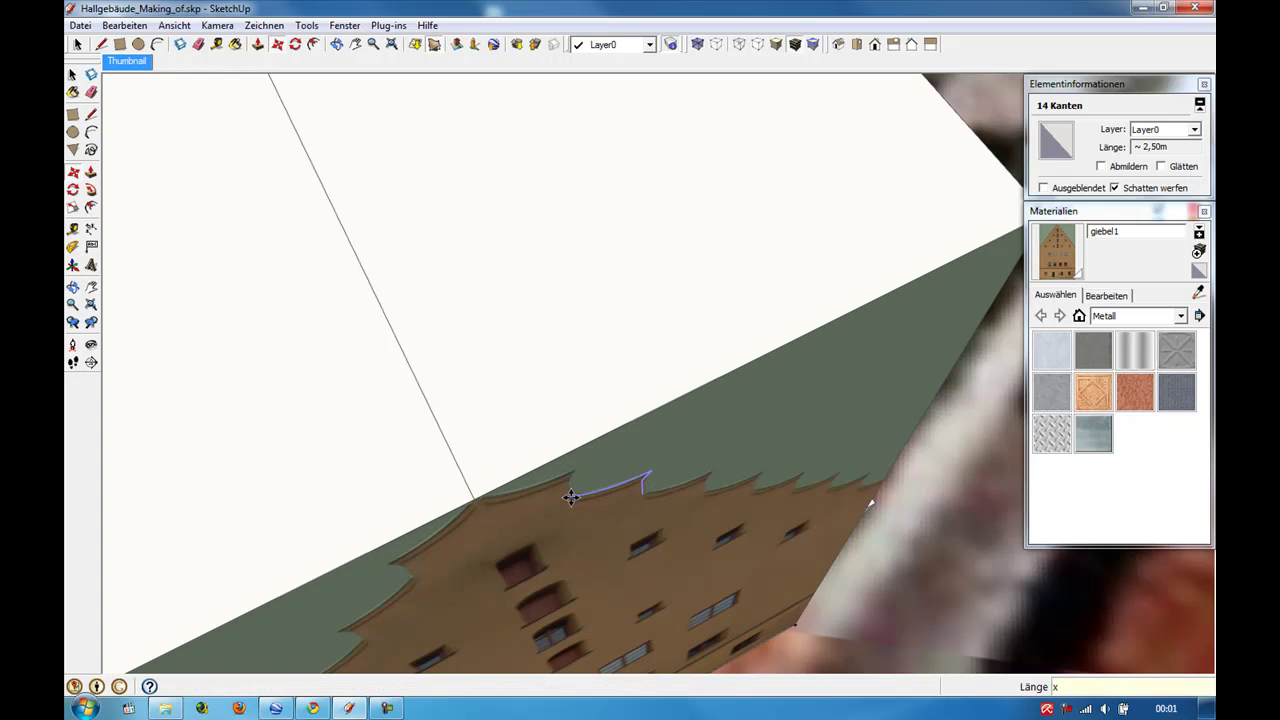
Draw a short edge along the facade's right side.
middle_click_drag(489, 366, 740, 374)
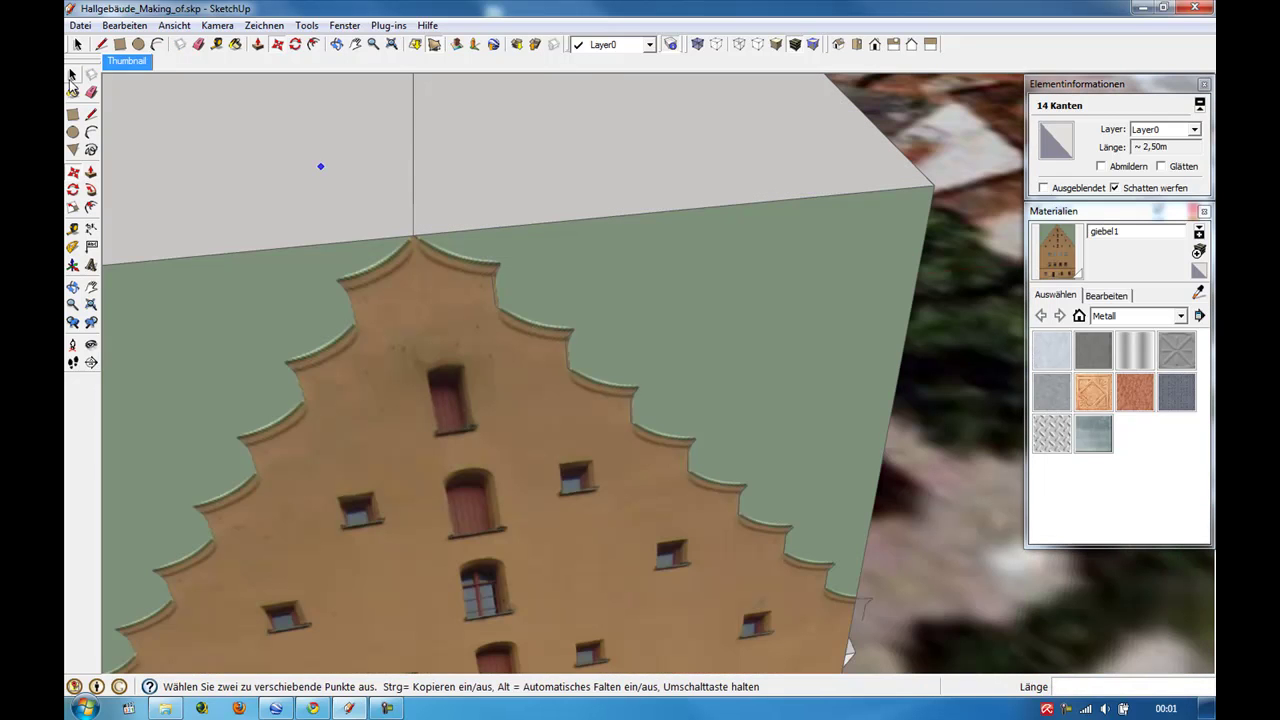
left_click(72, 76)
left_click(91, 113)
scroll(763, 540, "up", 2)
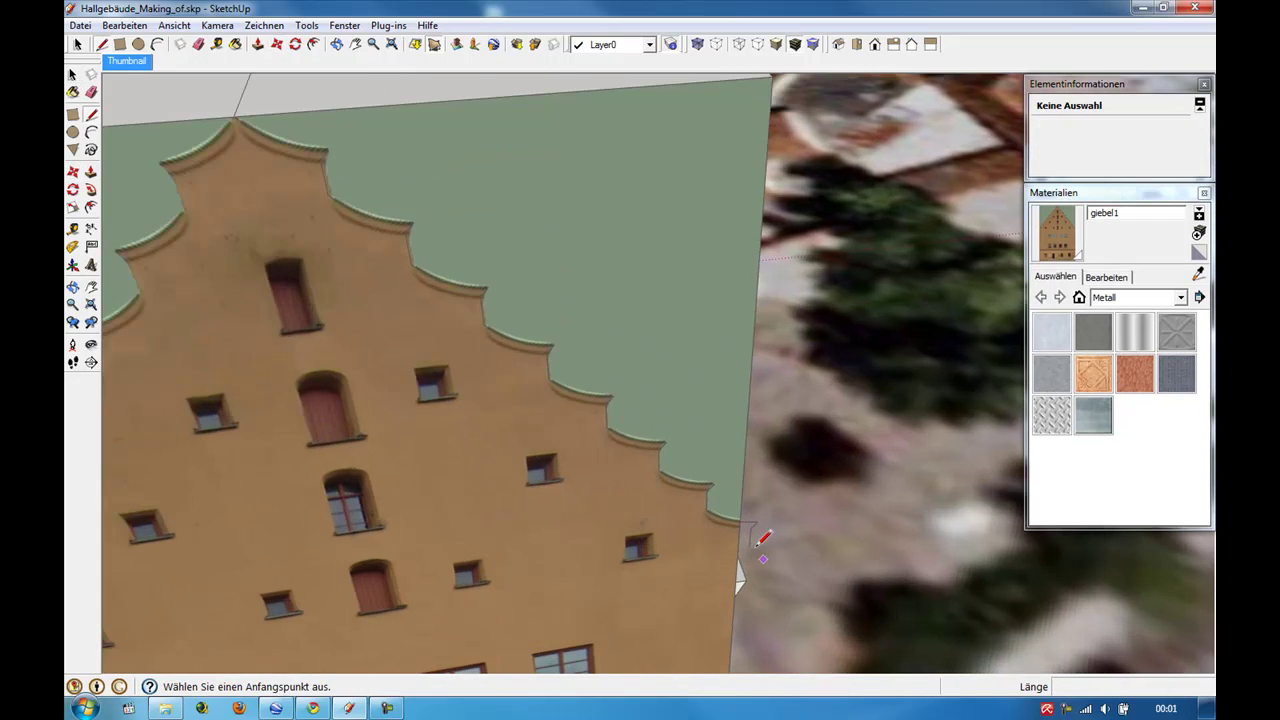
left_click(749, 542)
left_click(740, 580)
middle_click_drag(740, 580, 557, 444)
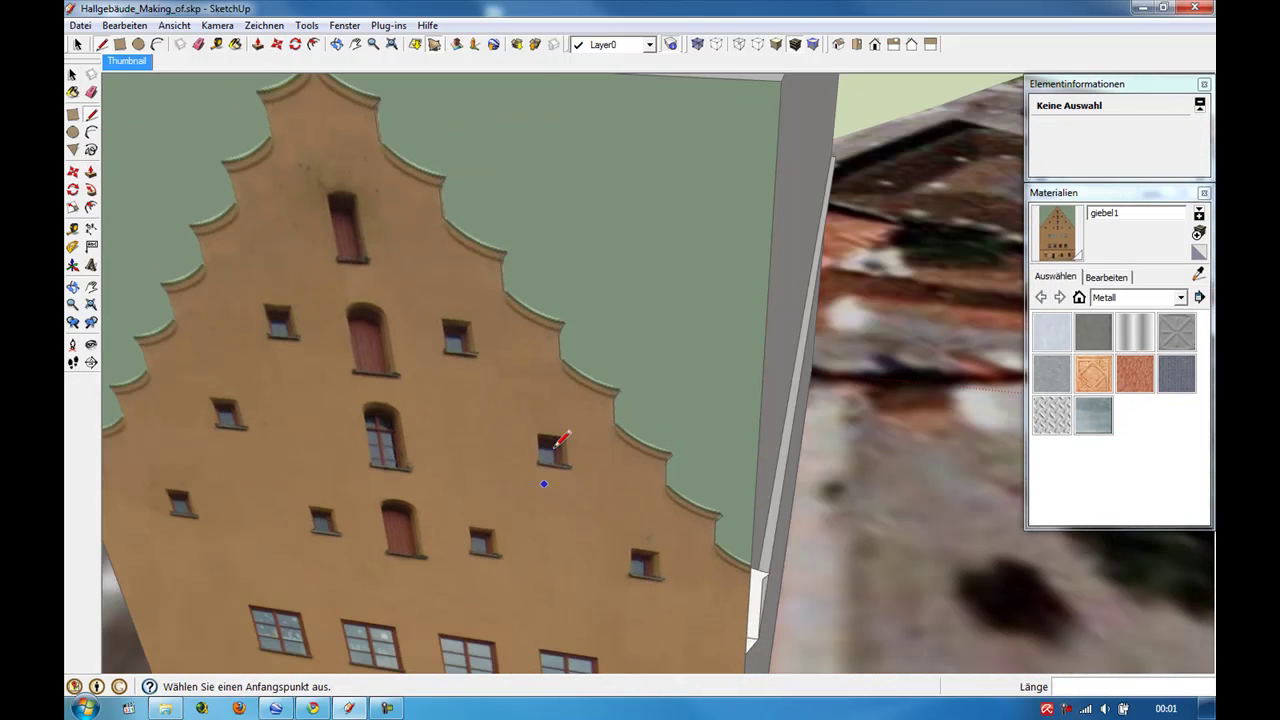
Set the gable face's giebel1 texture to Textur > Projiziert.
right_click(276, 224)
mouse_move(320, 435)
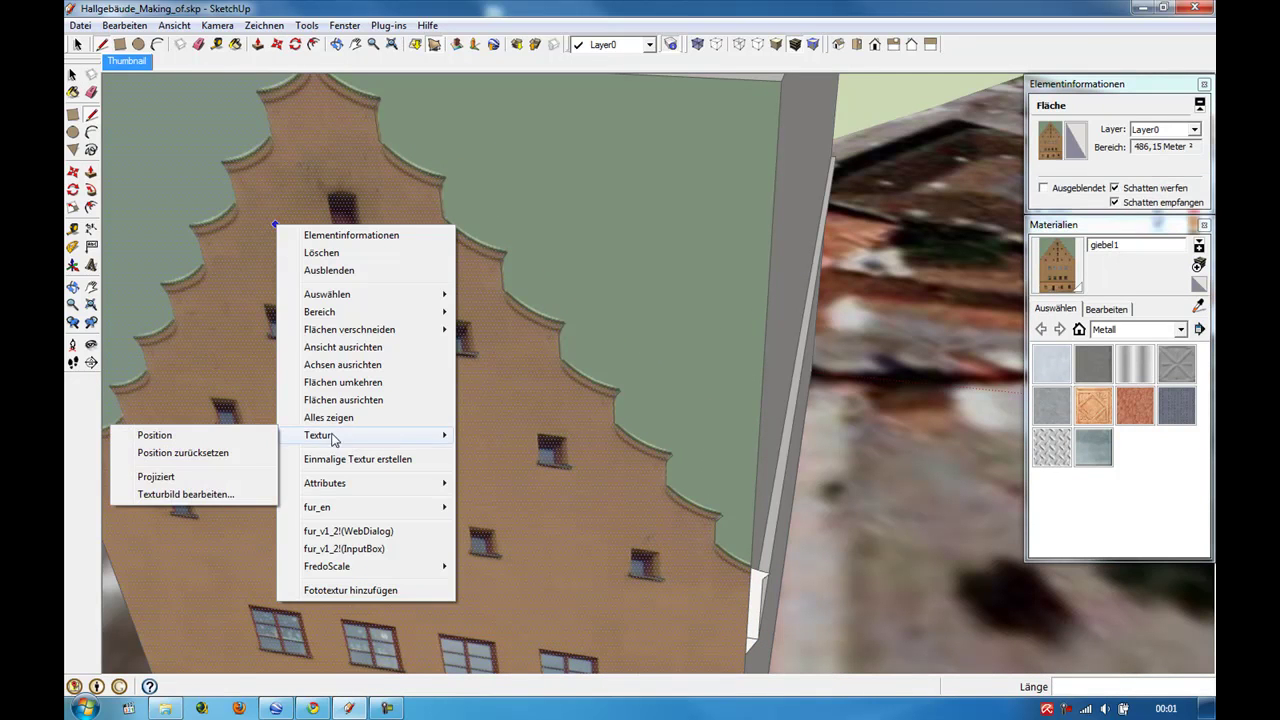
left_click(211, 484)
key("space")
scroll(738, 601, "up", 2)
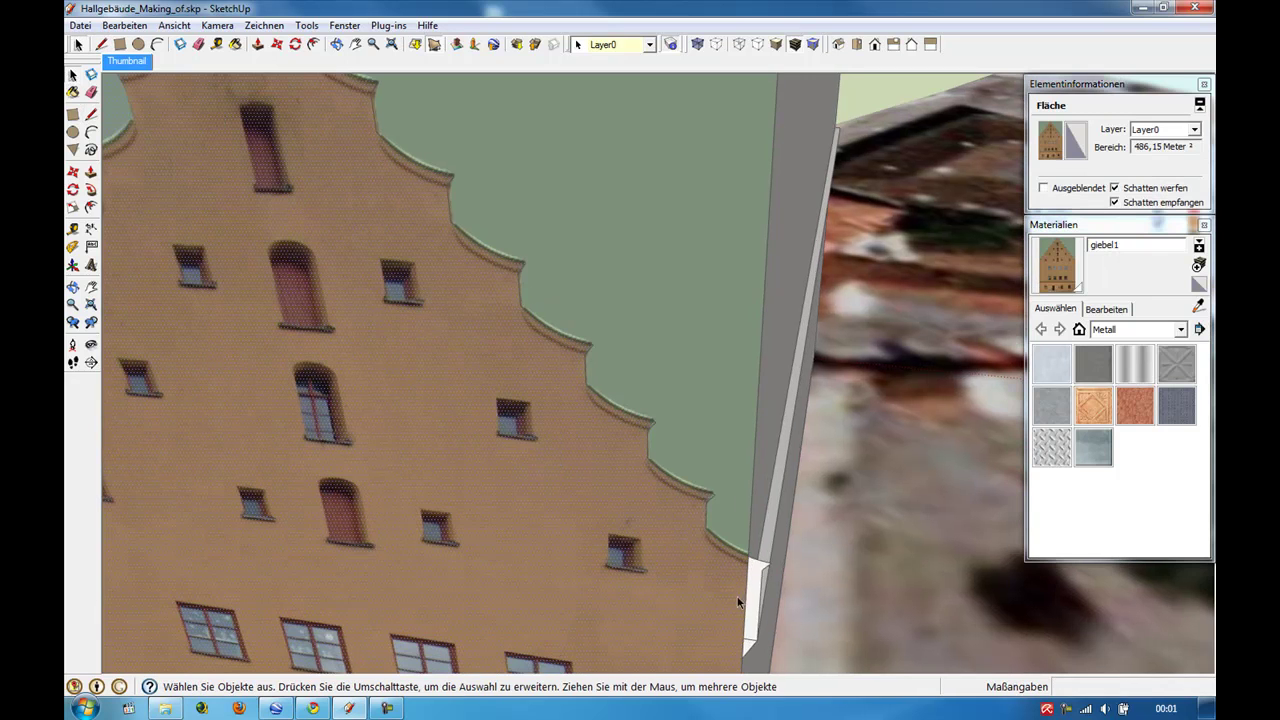
key("Escape")
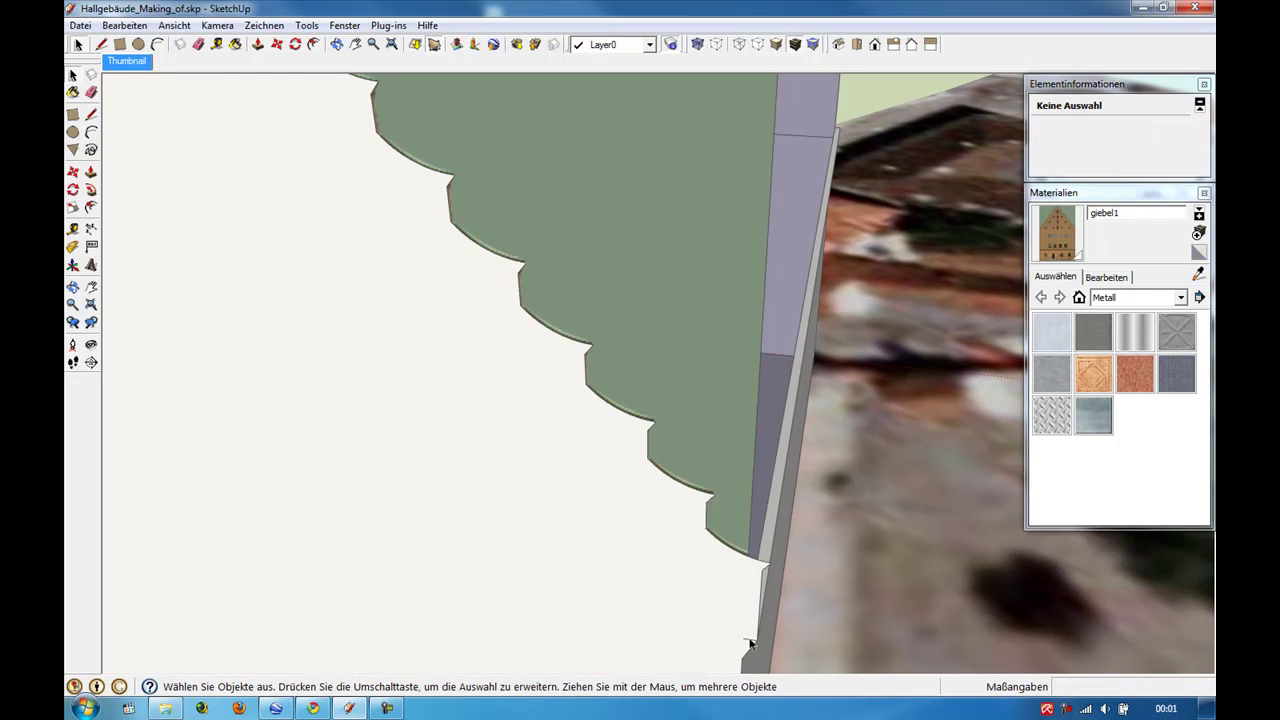
Paint the projected giebel1 texture onto the white gable face.
middle_click_drag(750, 645, 628, 556)
scroll(627, 357, "down", 3)
scroll(627, 357, "down", 2)
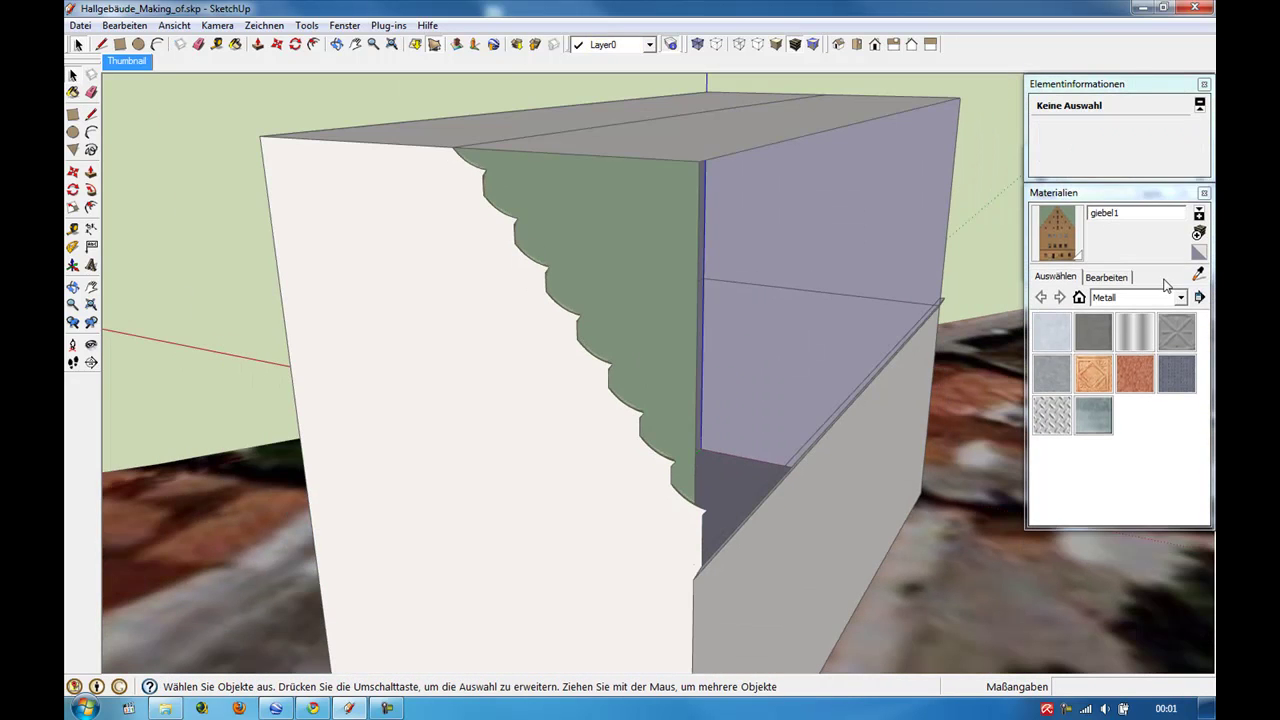
left_click(560, 390)
middle_click_drag(571, 457, 300, 300)
Select the green stepped gable face and rotate it about the gable peak.
left_click(72, 75)
middle_click_drag(450, 350, 546, 469)
left_click_drag(306, 251, 814, 570)
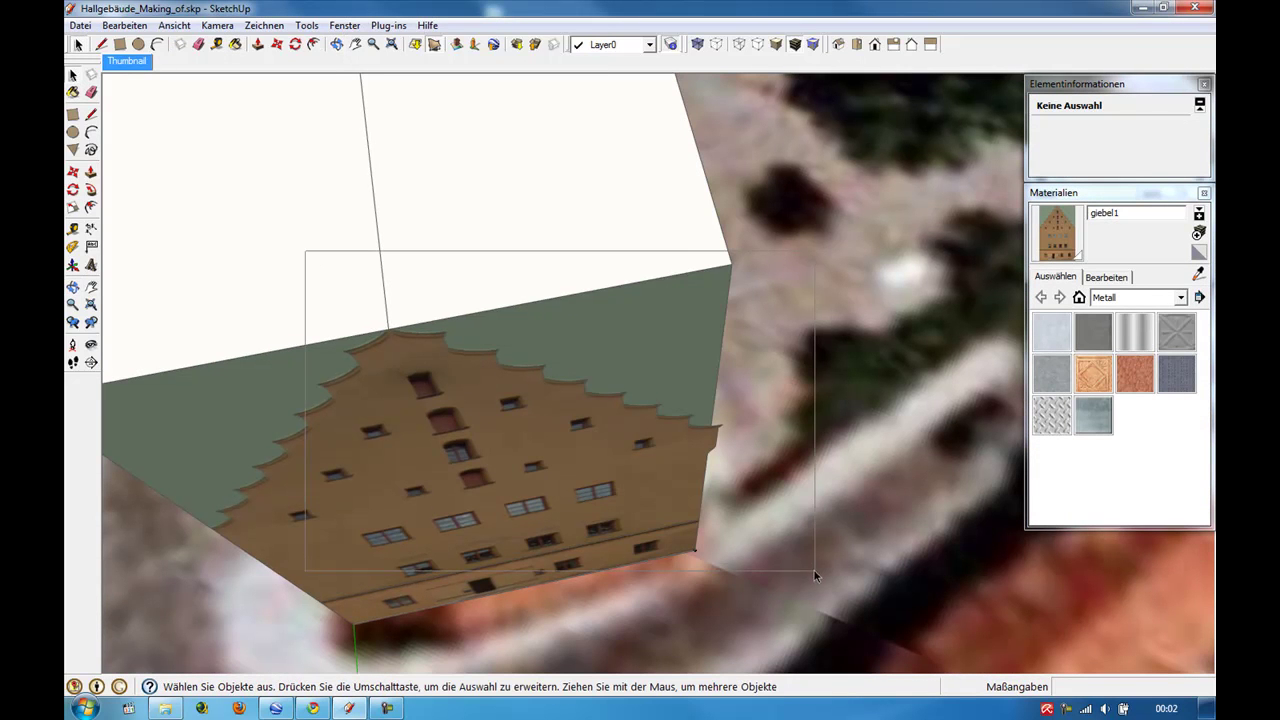
left_click(72, 189)
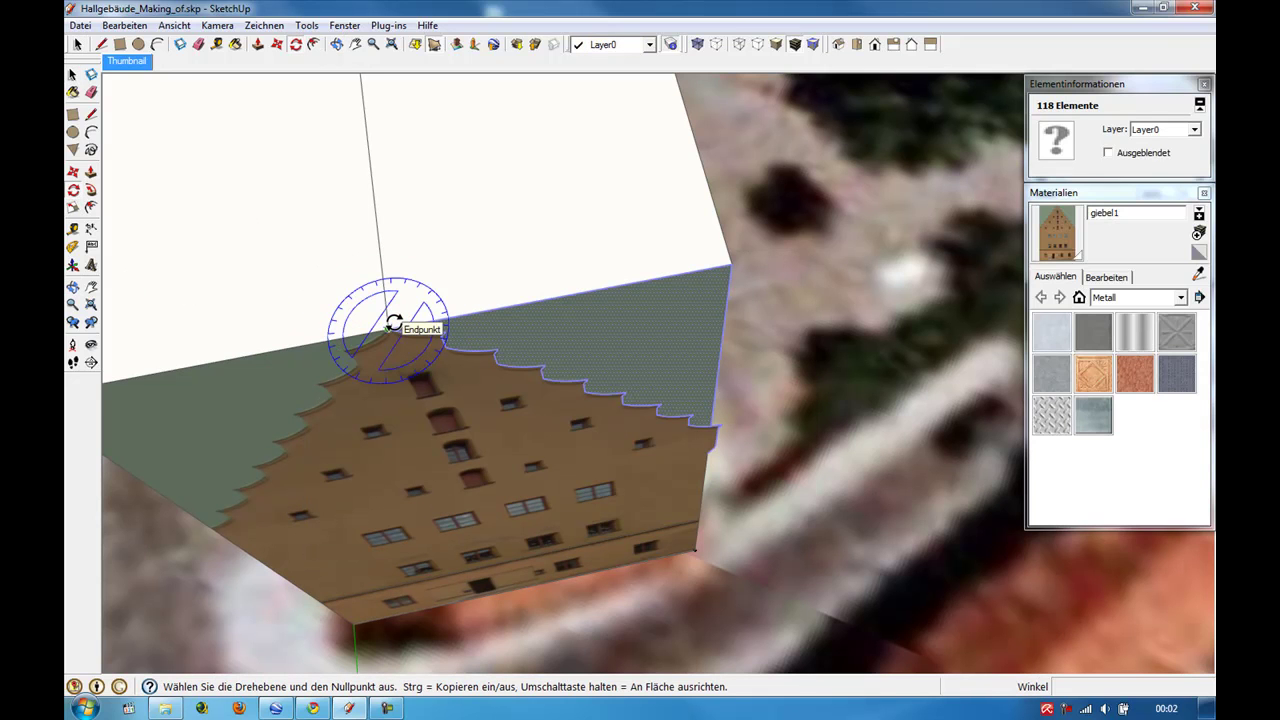
left_click(388, 328)
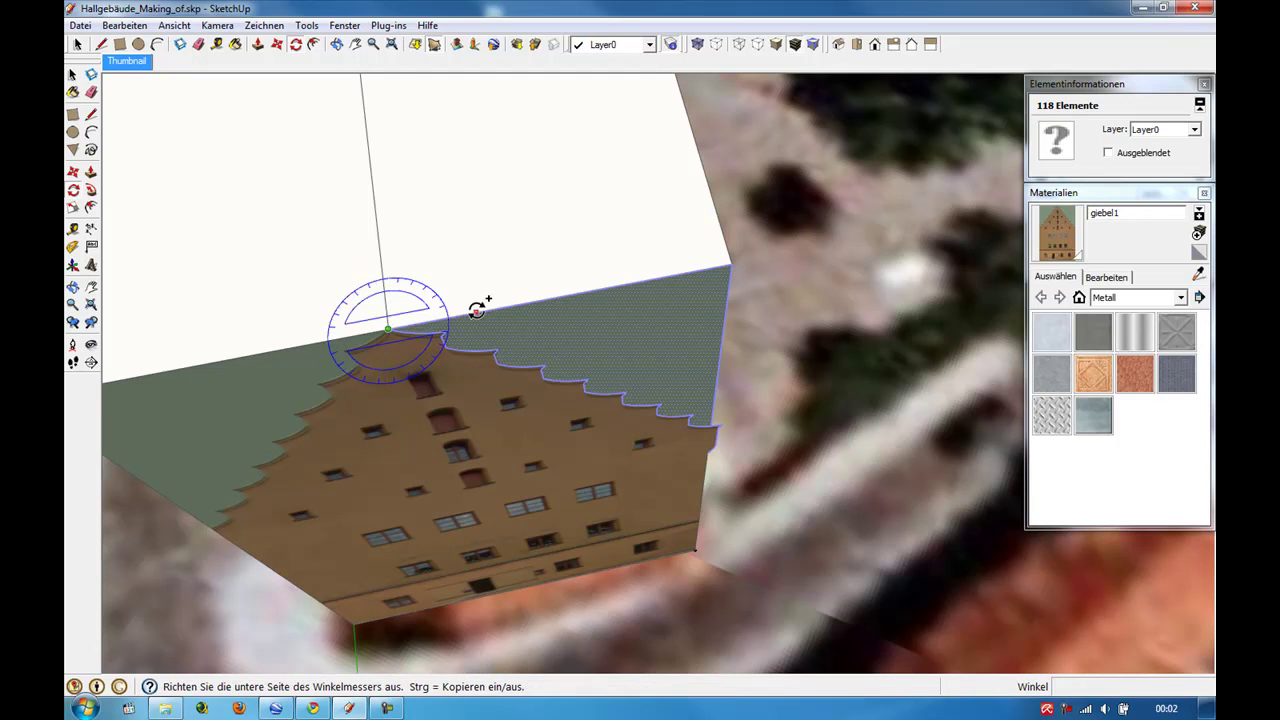
left_click(480, 312)
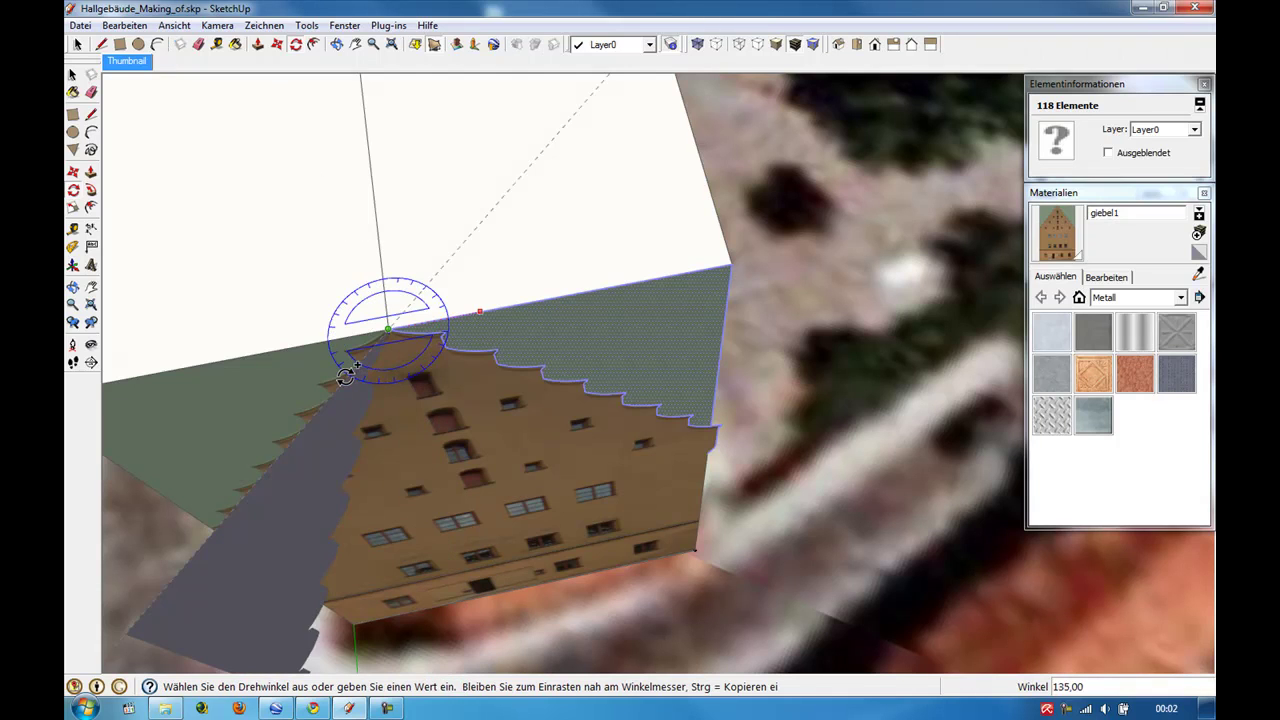
left_click(198, 334)
middle_click_drag(198, 334, 100, 125)
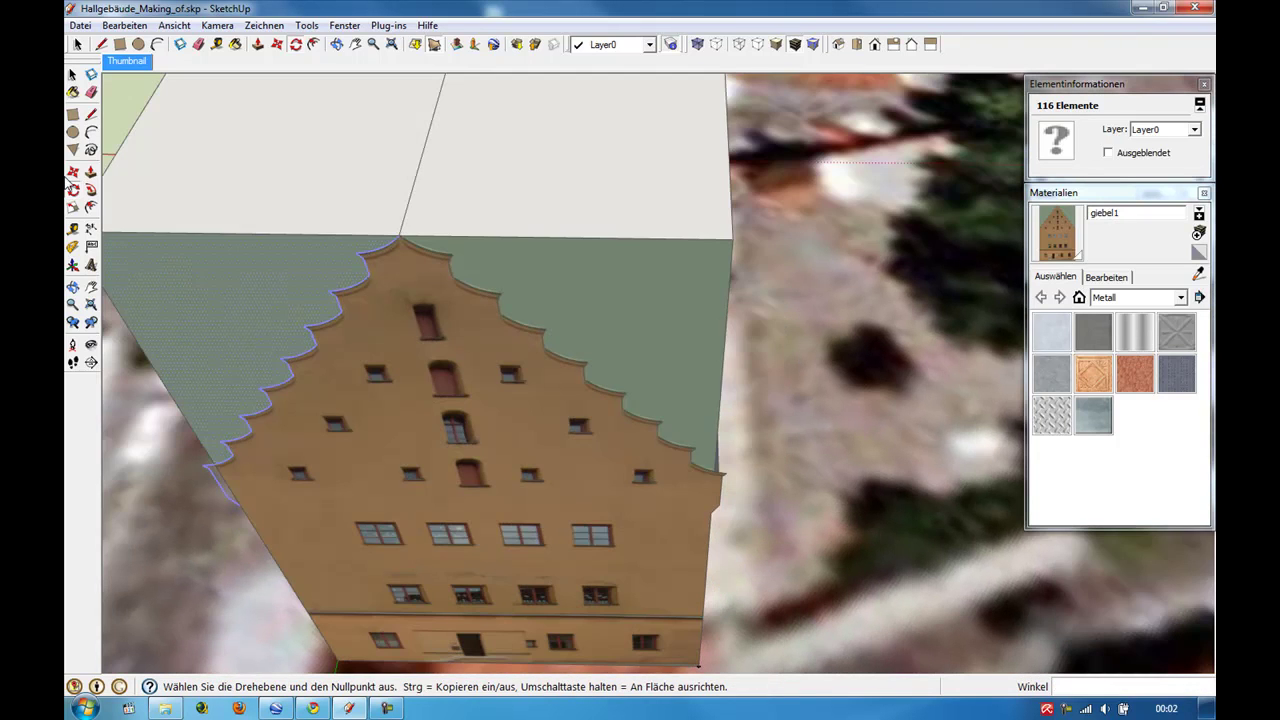
Draw a short edge at the textured gable's lower left corner.
left_click(91, 114)
scroll(286, 457, "up", 2)
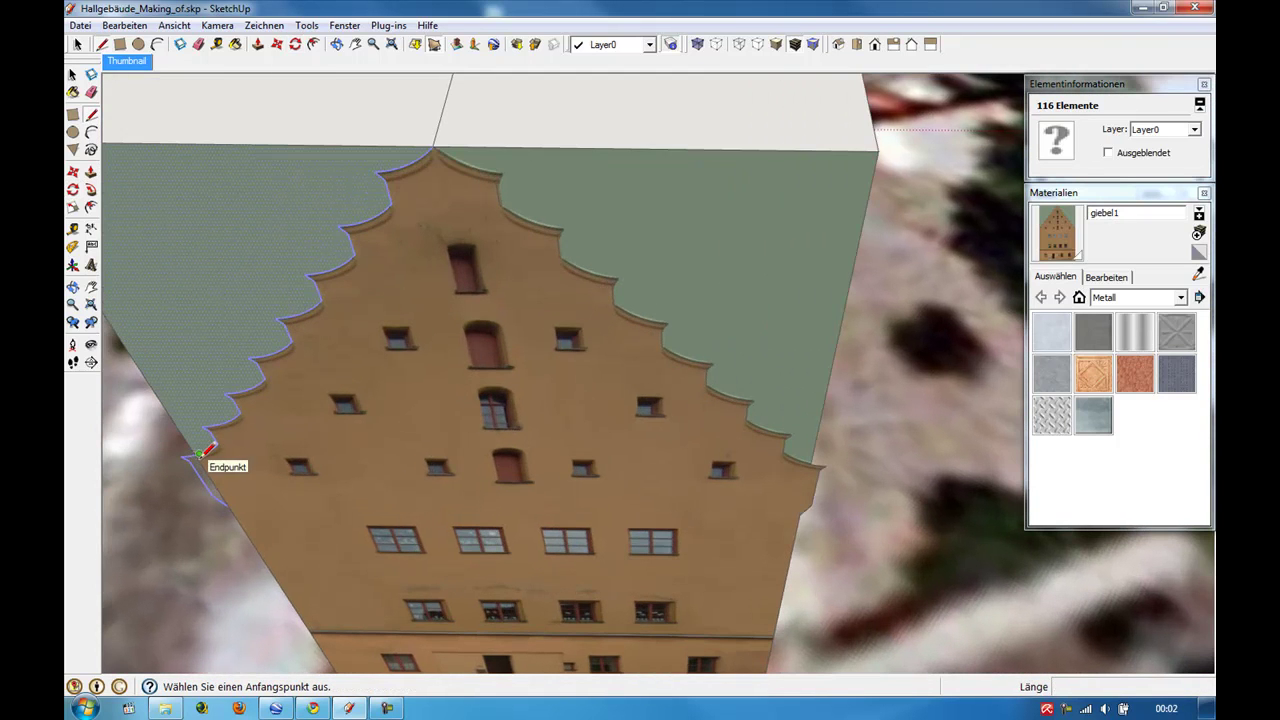
left_click(196, 456)
scroll(190, 448, "up", 3)
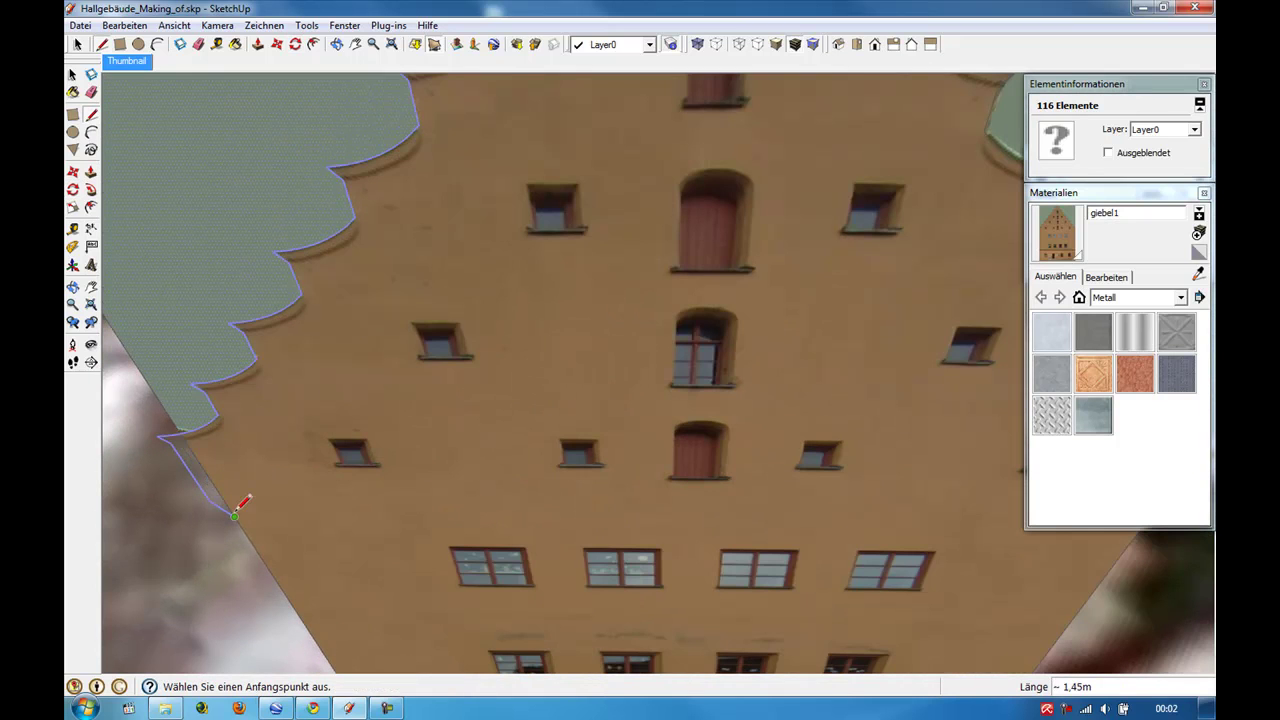
left_click(183, 432)
scroll(200, 420, "up", 3)
scroll(290, 370, "down", 2)
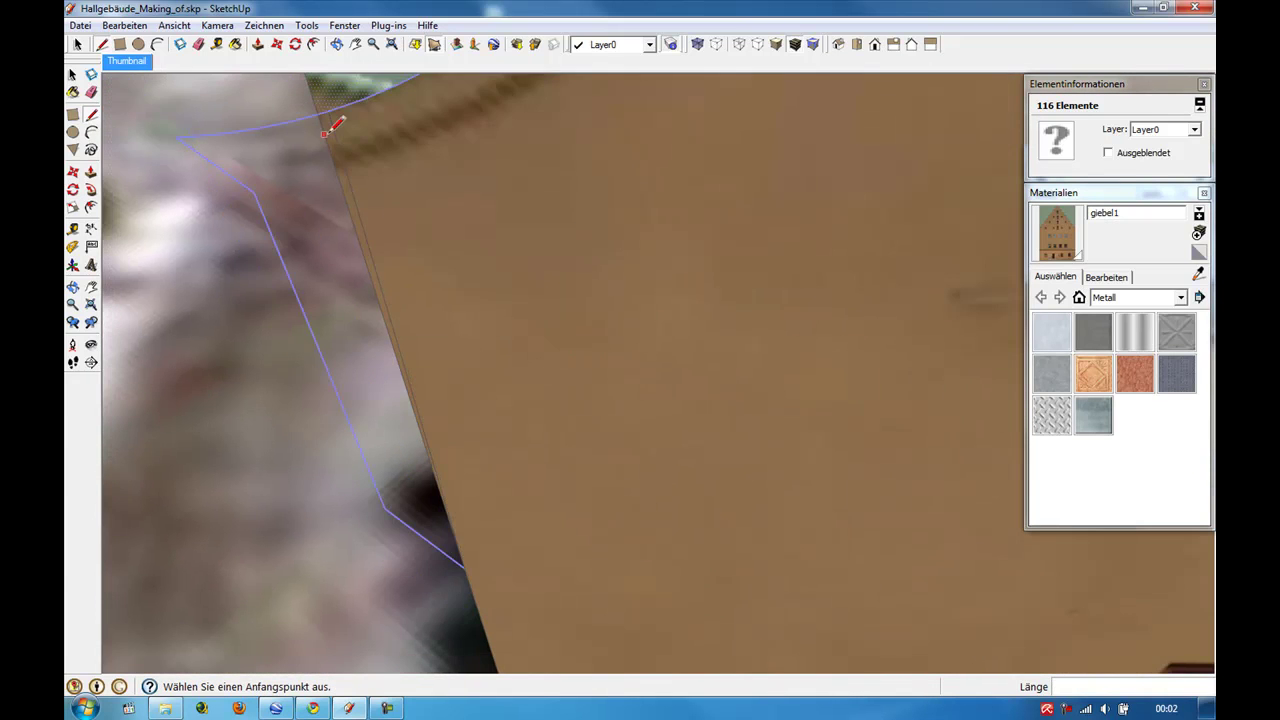
Draw a line from the top gable vertex to the lower vertex, closing a new face.
left_click(318, 113)
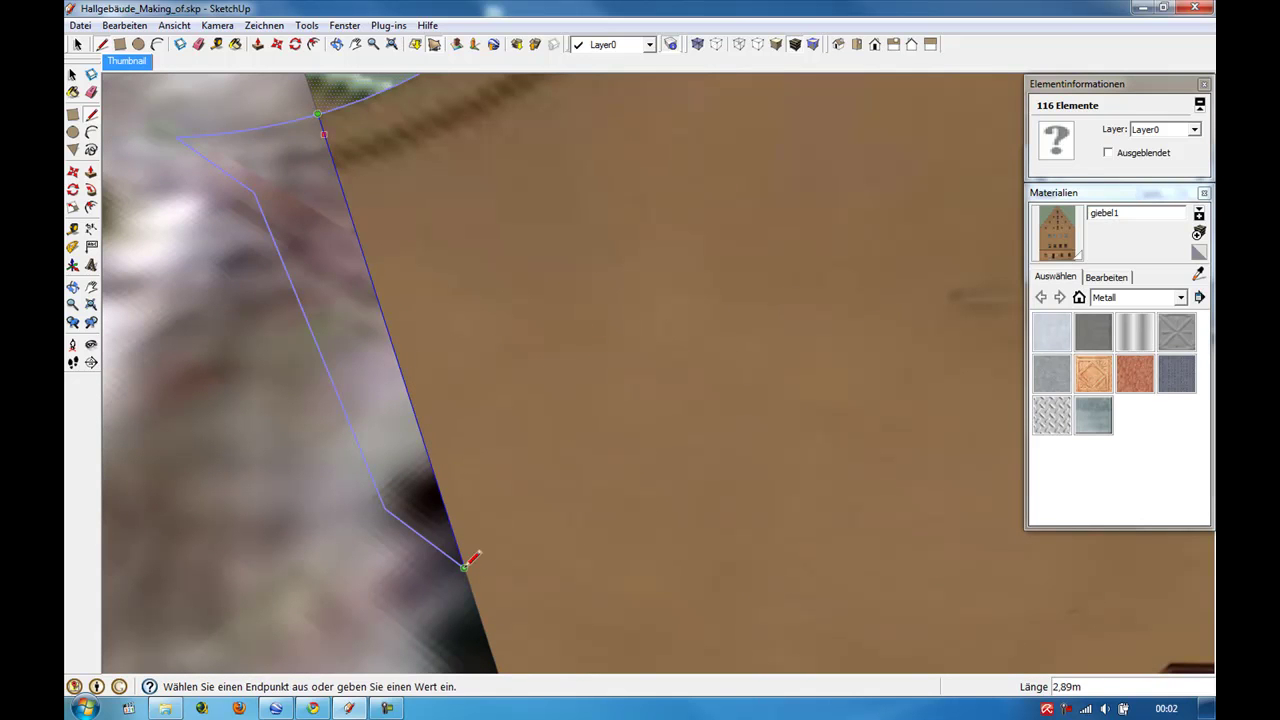
left_click(465, 566)
left_click(76, 45)
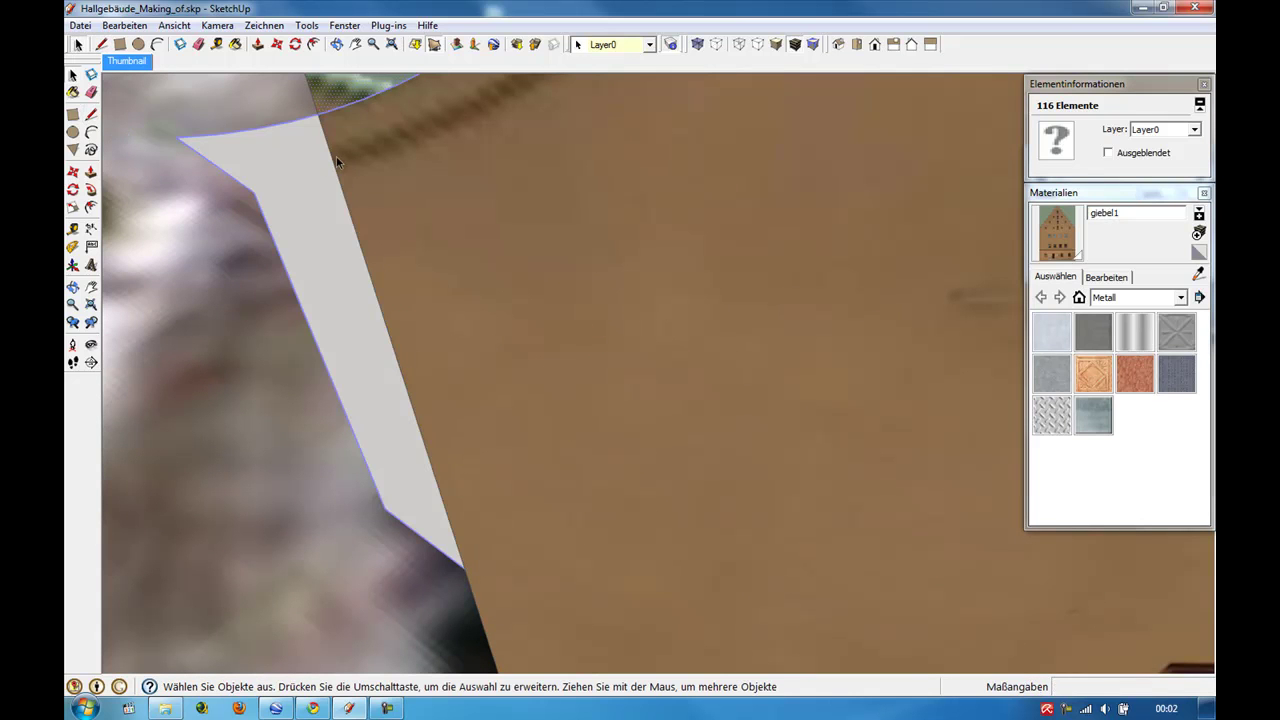
scroll(470, 324, "down", 3)
scroll(470, 324, "down", 2)
Delete the green surround and top faces around the gable.
middle_click_drag(489, 333, 519, 133)
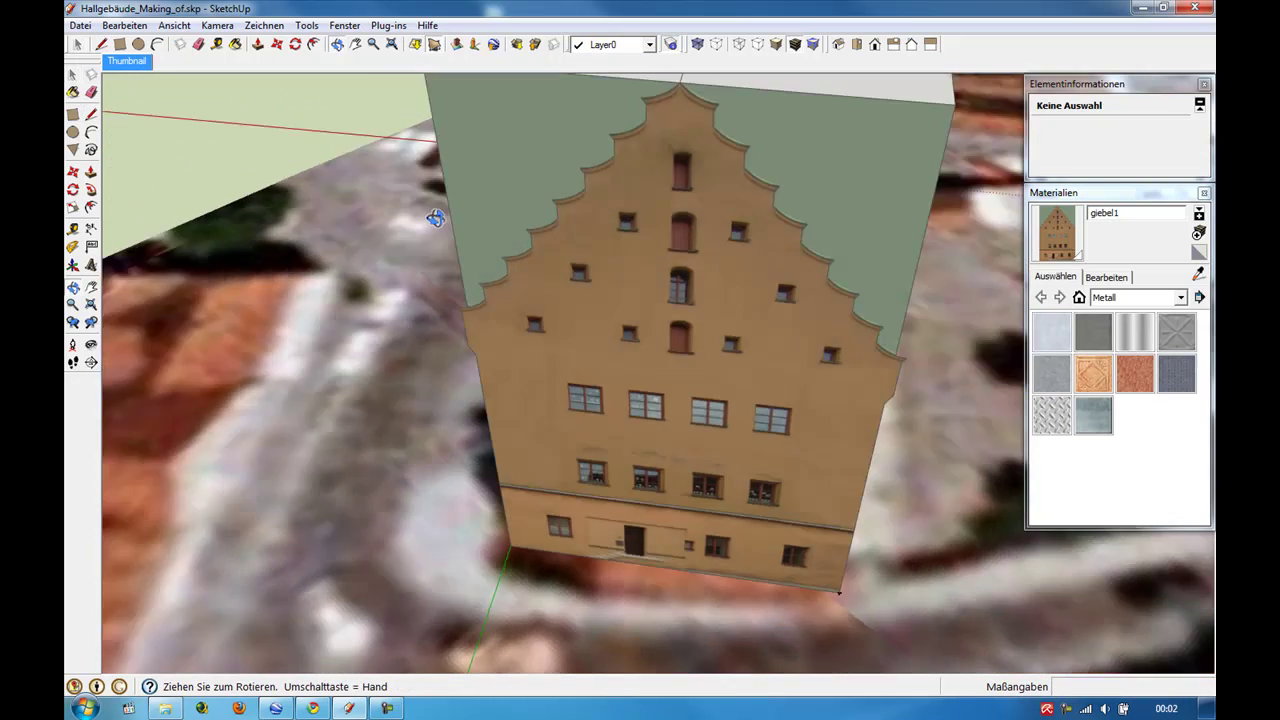
left_click(443, 160)
key("Delete")
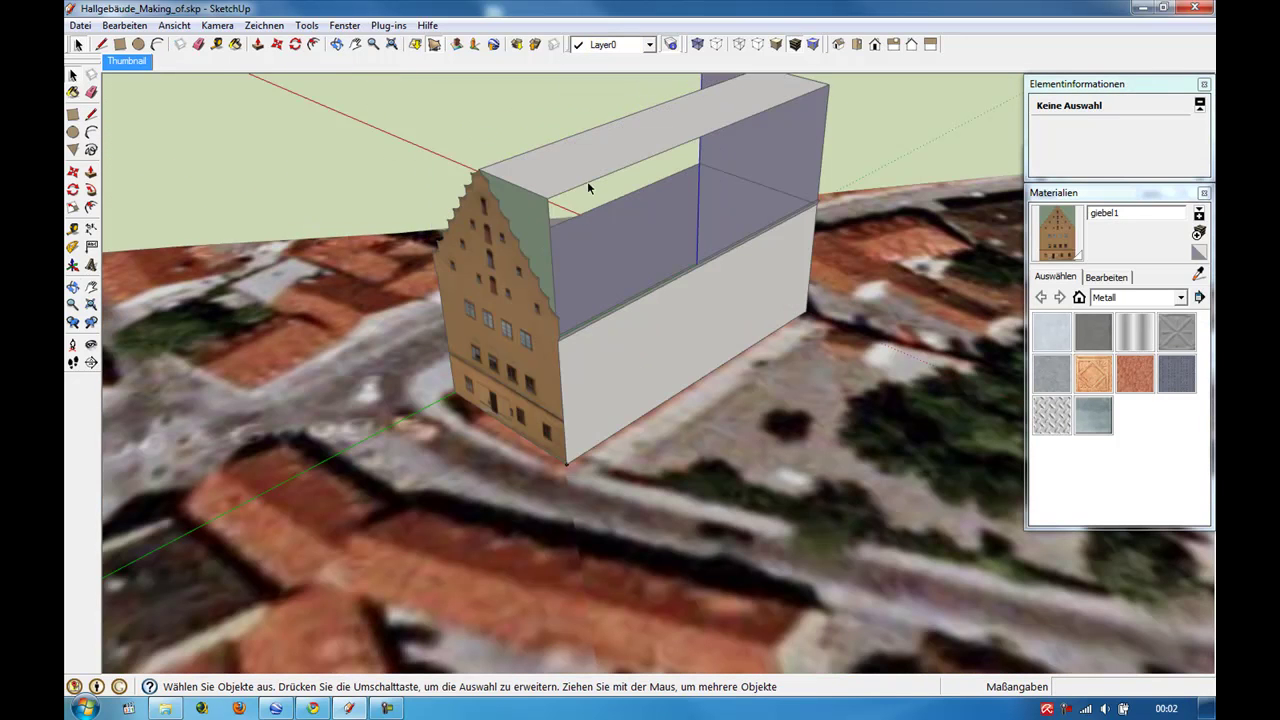
middle_click_drag(587, 181, 568, 198)
scroll(510, 290, "up", 2)
scroll(510, 290, "up", 2)
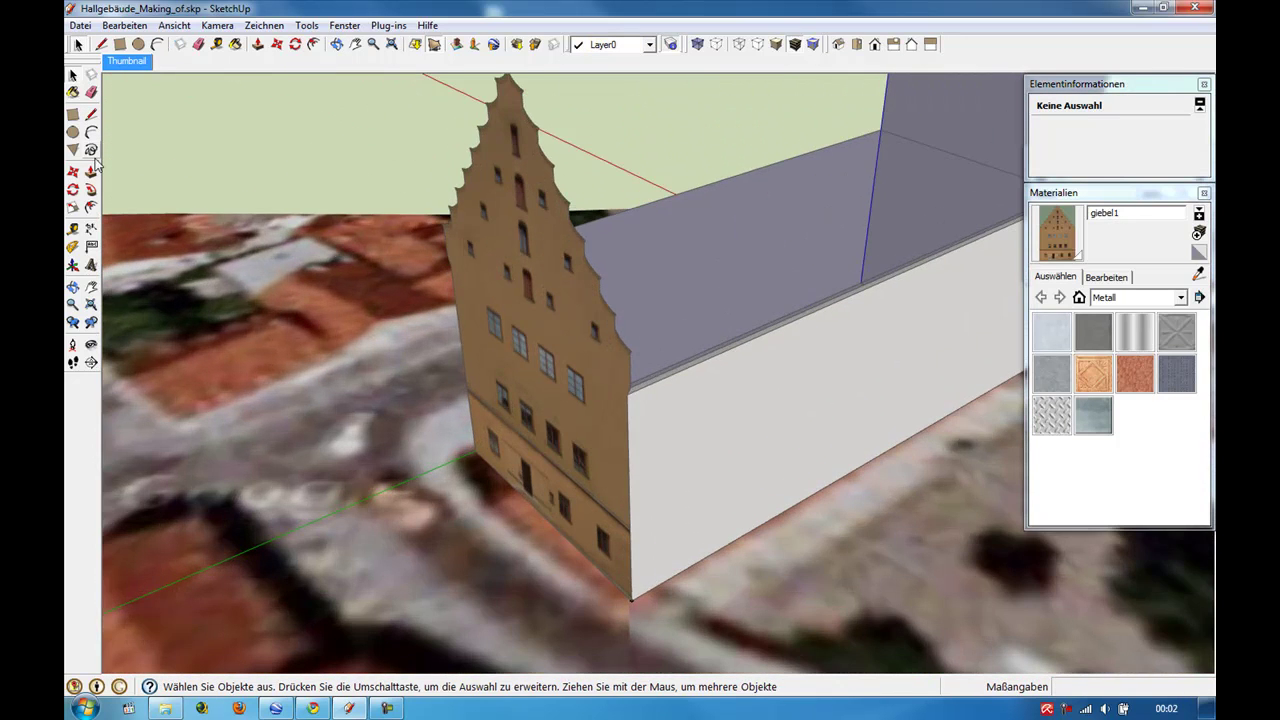
Push/Pull the stepped gable facade out to a 0,40m thickness.
middle_click(510, 290)
key("p")
middle_click_drag(510, 290, 613, 295)
left_click(538, 297)
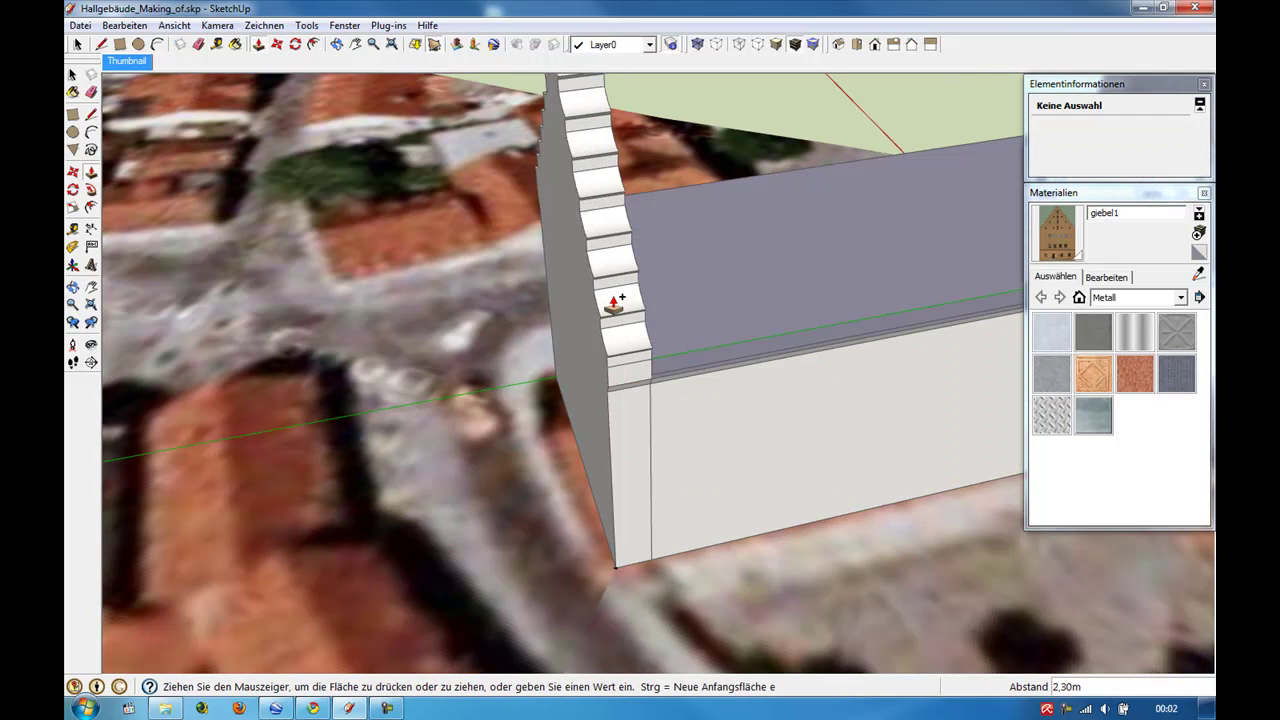
key("Return")
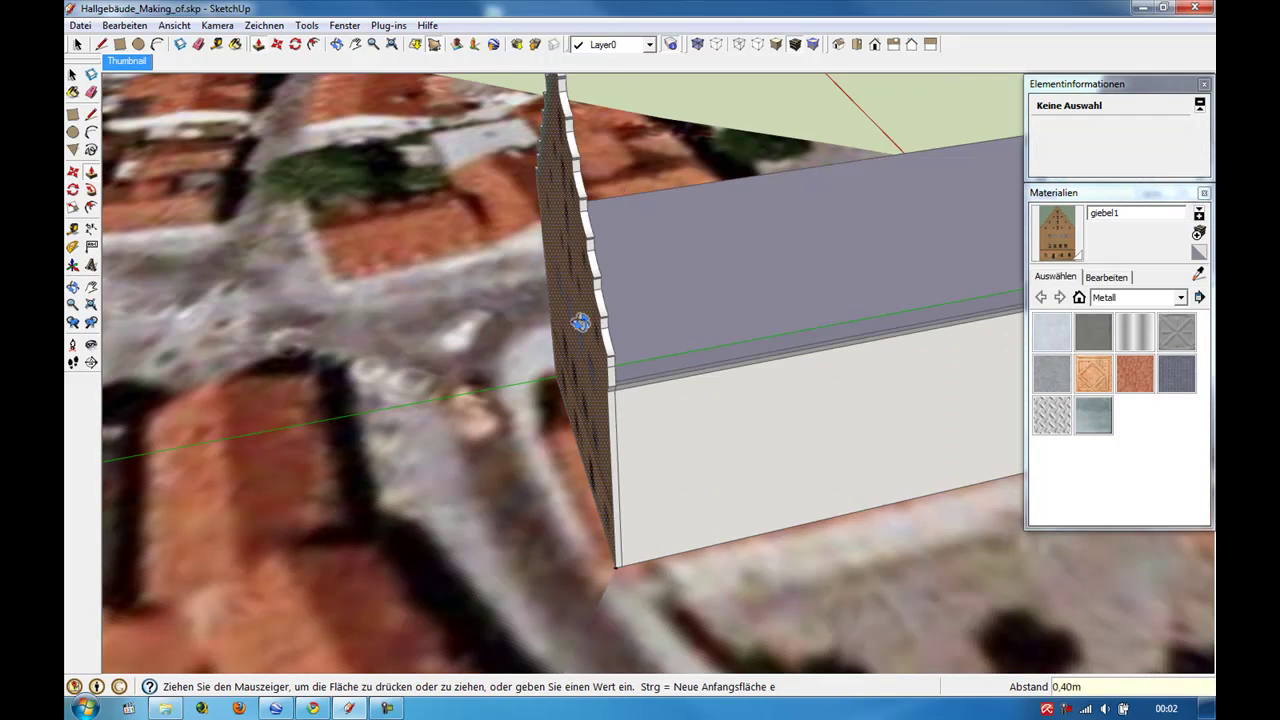
middle_click_drag(582, 322, 720, 286)
middle_click_drag(597, 320, 737, 366)
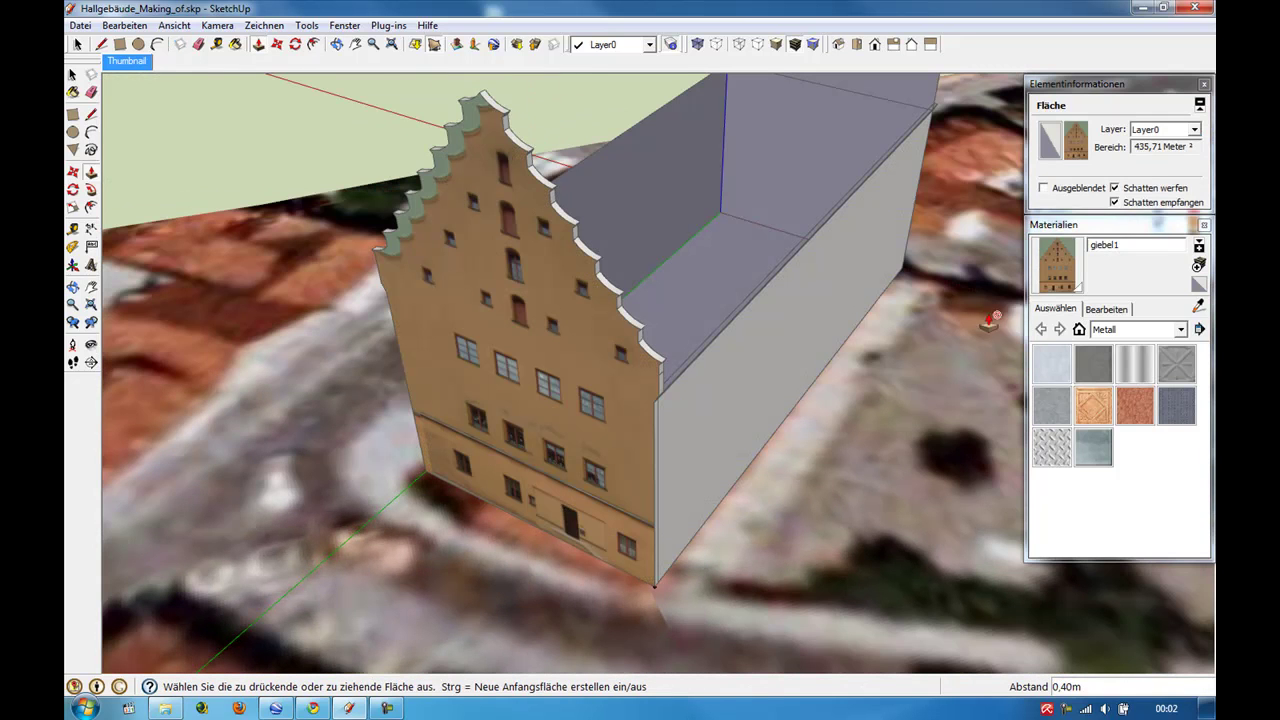
Undo the giebel1 texture accidentally painted onto the interior floor.
left_click(715, 265)
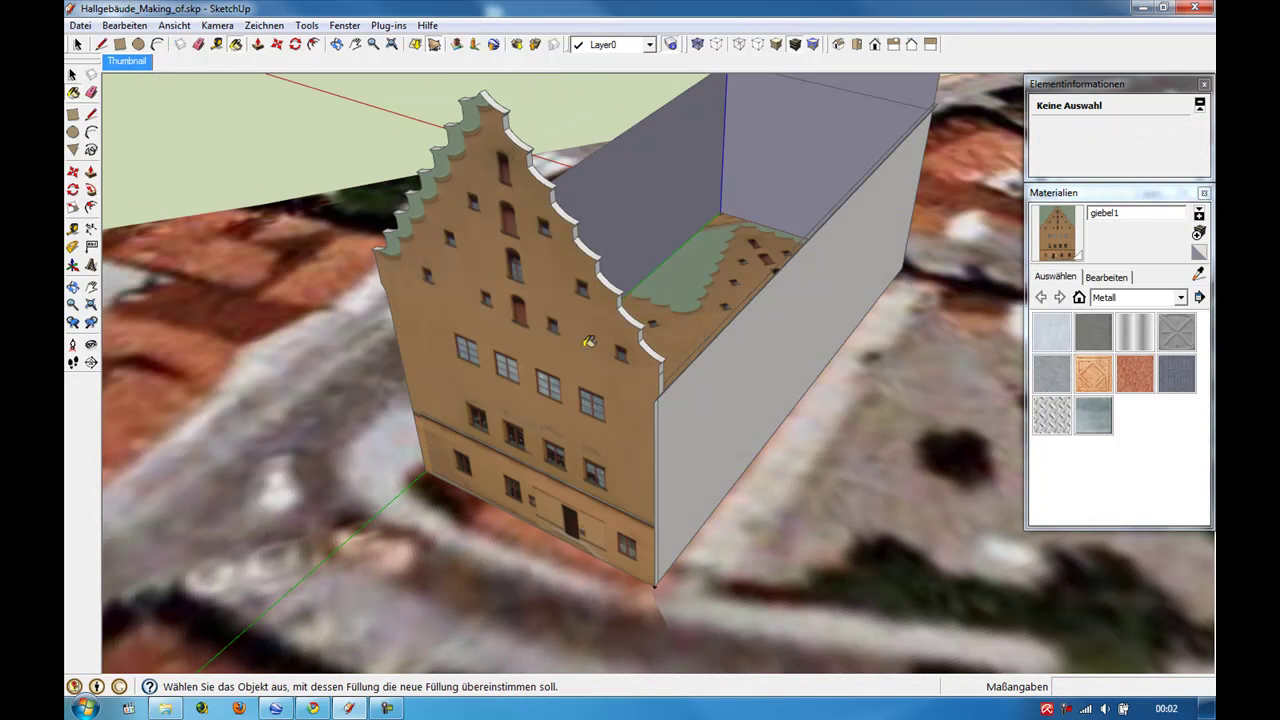
key("ctrl+z")
middle_click_drag(590, 348, 492, 322)
Reposition the giebel1 texture pins so it fits the thickened stepped gable face.
right_click(492, 322)
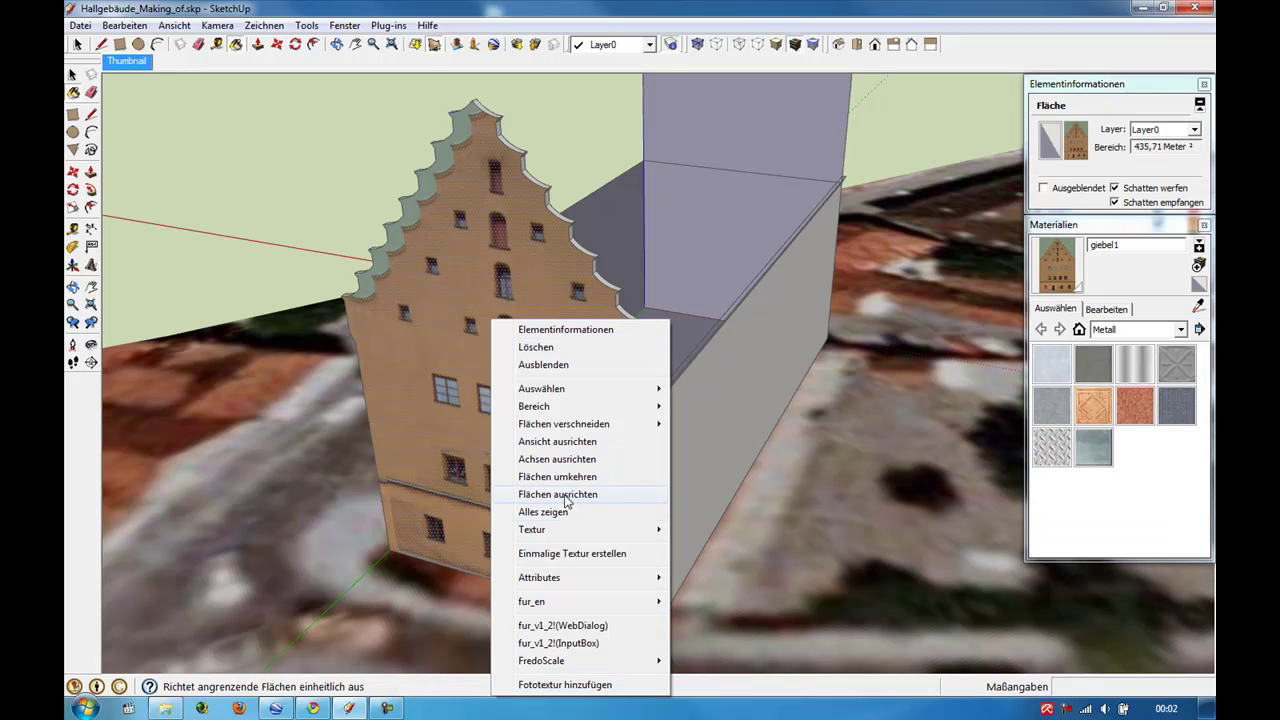
mouse_move(532, 529)
left_click(423, 526)
scroll(479, 125, "up", 5)
mouse_move(479, 125)
middle_mouse_down()
mouse_move(428, 157)
mouse_move(201, 161)
middle_mouse_up()
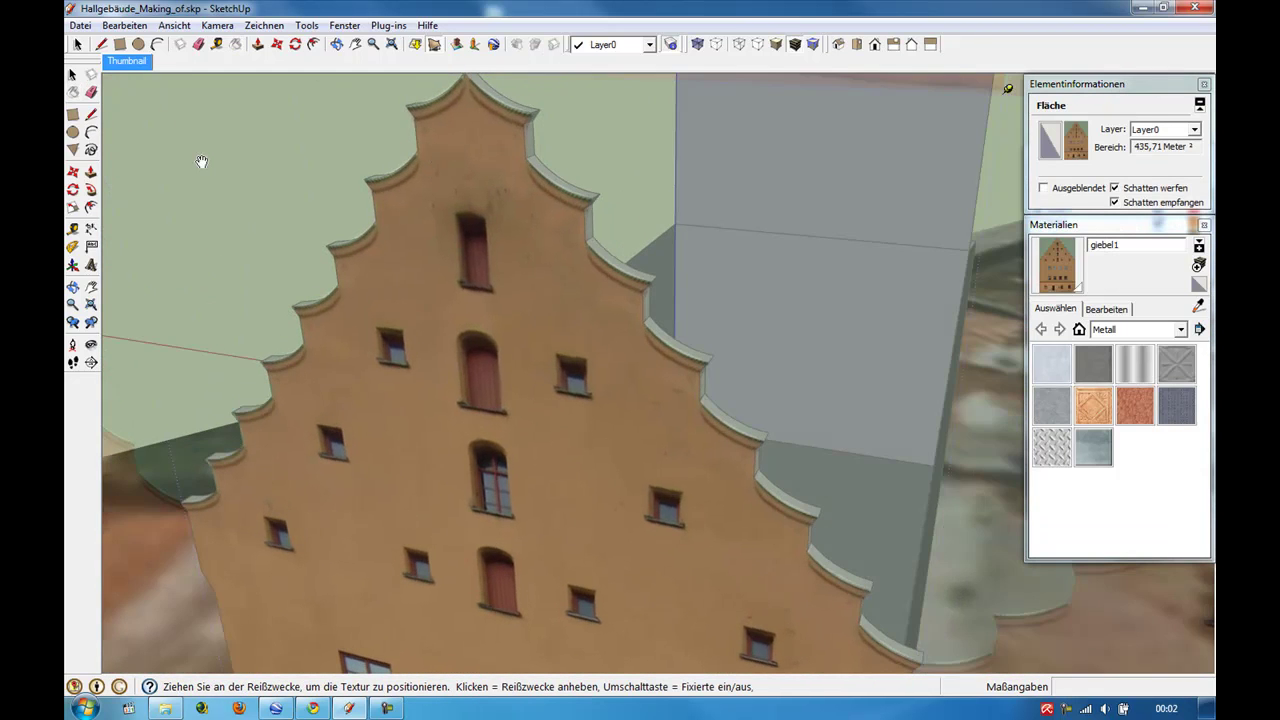
left_click(72, 74)
middle_click_drag(640, 200, 723, 245)
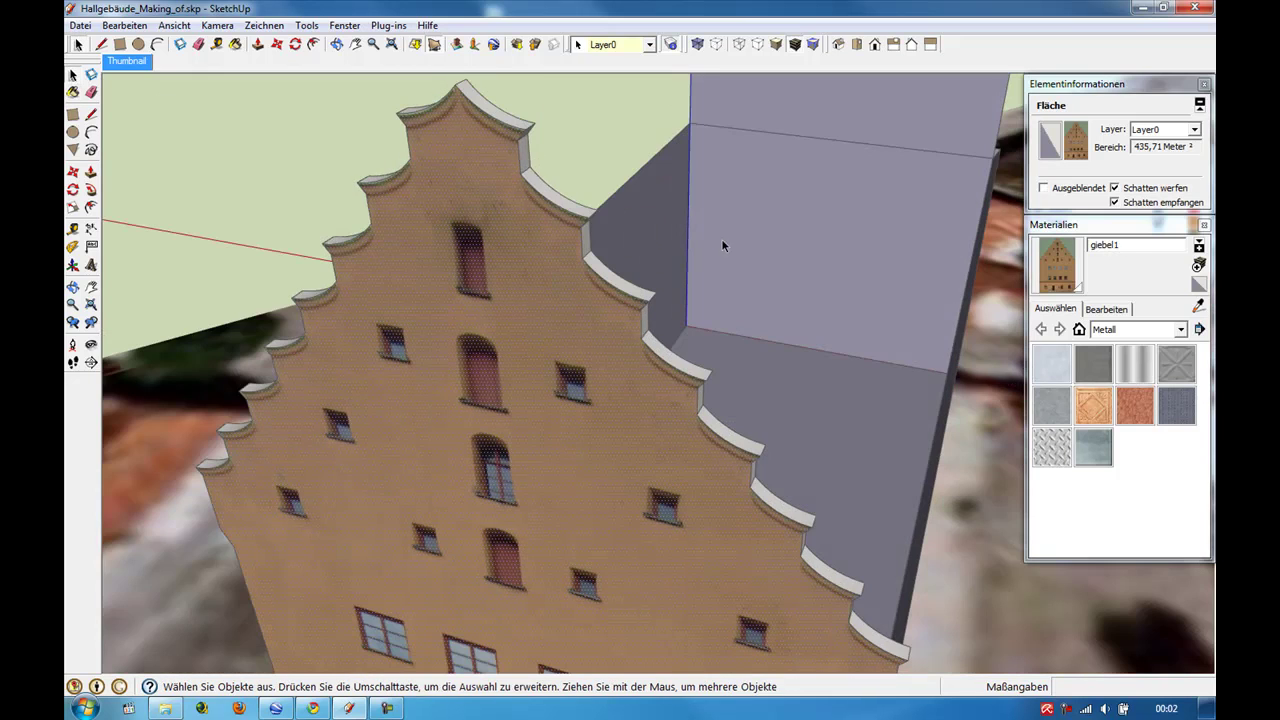
left_click(1199, 305)
scroll(610, 340, "down", 5)
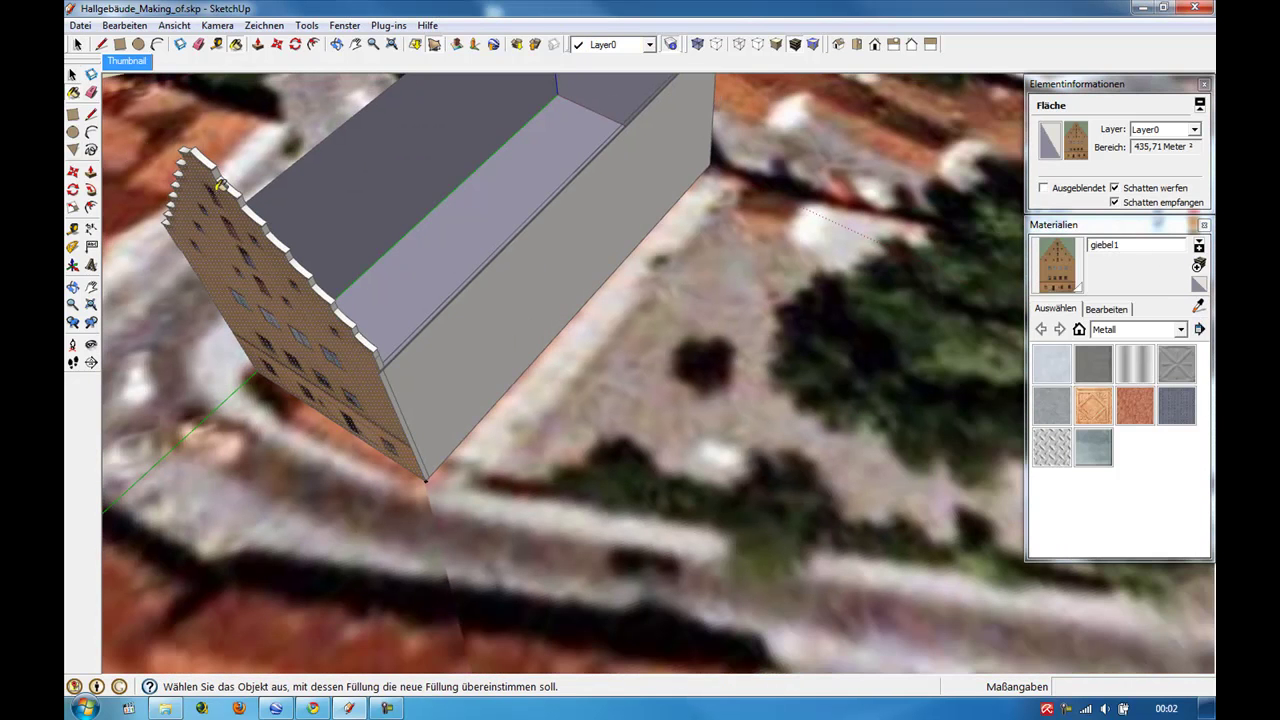
Window-select the whole stepped gable.
key("space")
left_click_drag(108, 118, 519, 548)
scroll(405, 398, "up", 3)
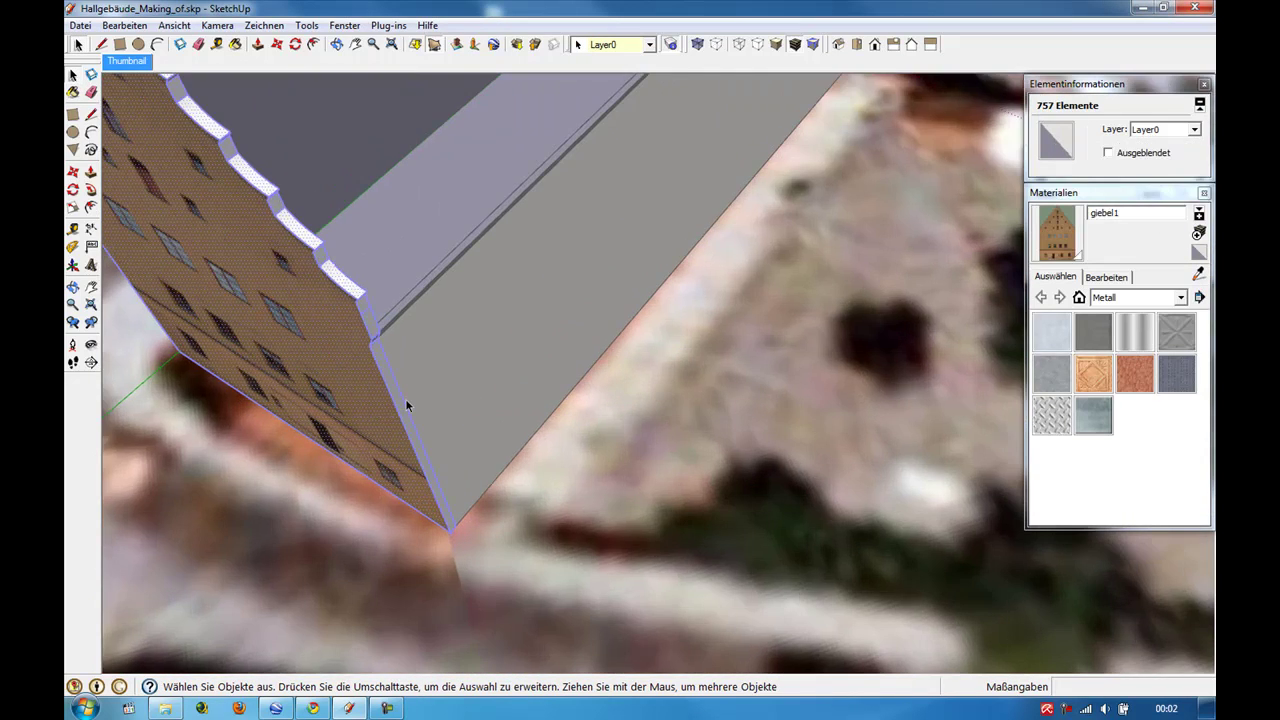
left_click(405, 398)
scroll(402, 390, "down", 1)
scroll(496, 410, "down", 2)
left_click(210, 285)
left_click_drag(183, 187, 528, 567)
Draw a line across the gable's open back edge to close it with a face.
key("b")
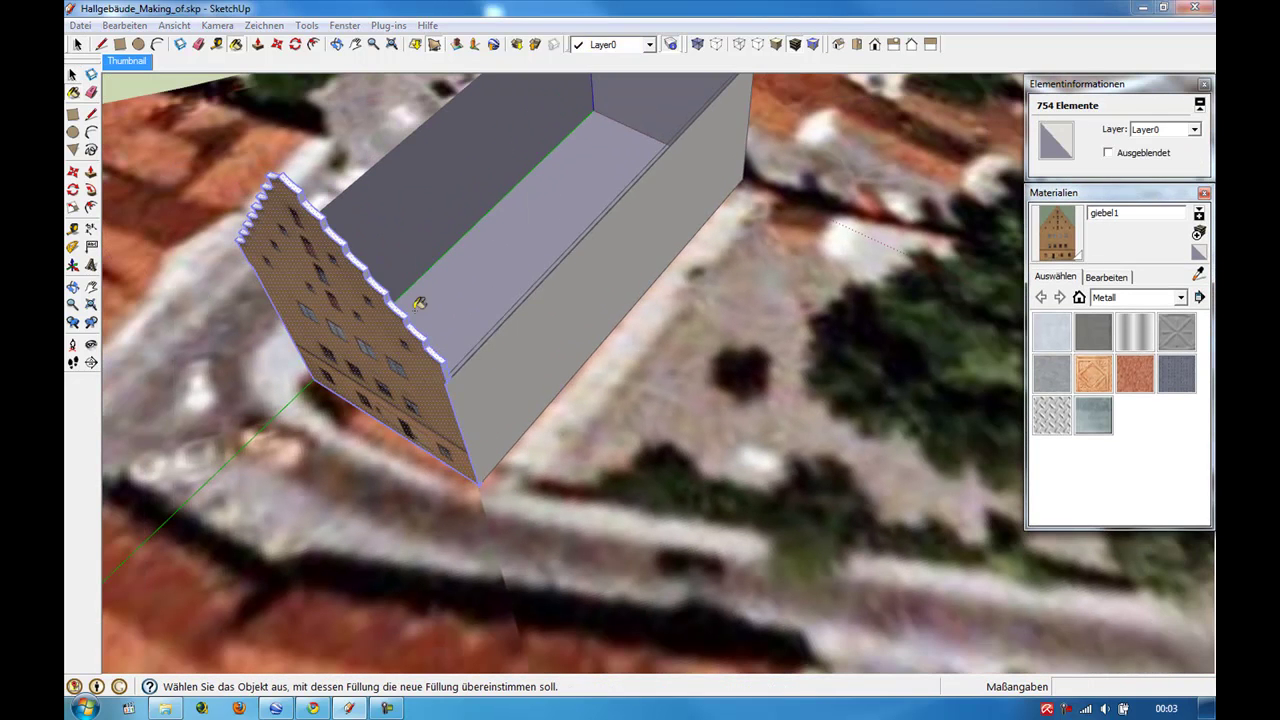
middle_click_drag(350, 237, 389, 251)
scroll(389, 251, "up", 3)
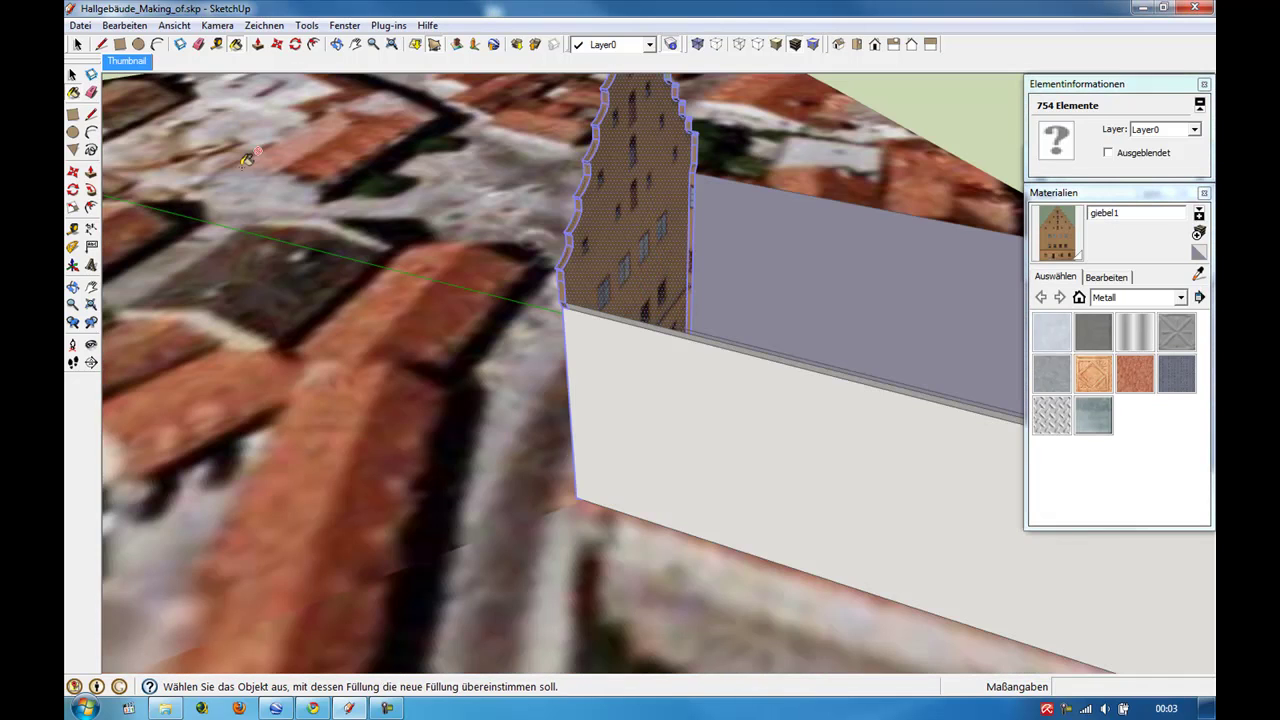
left_click(74, 74)
middle_click_drag(480, 200, 528, 198)
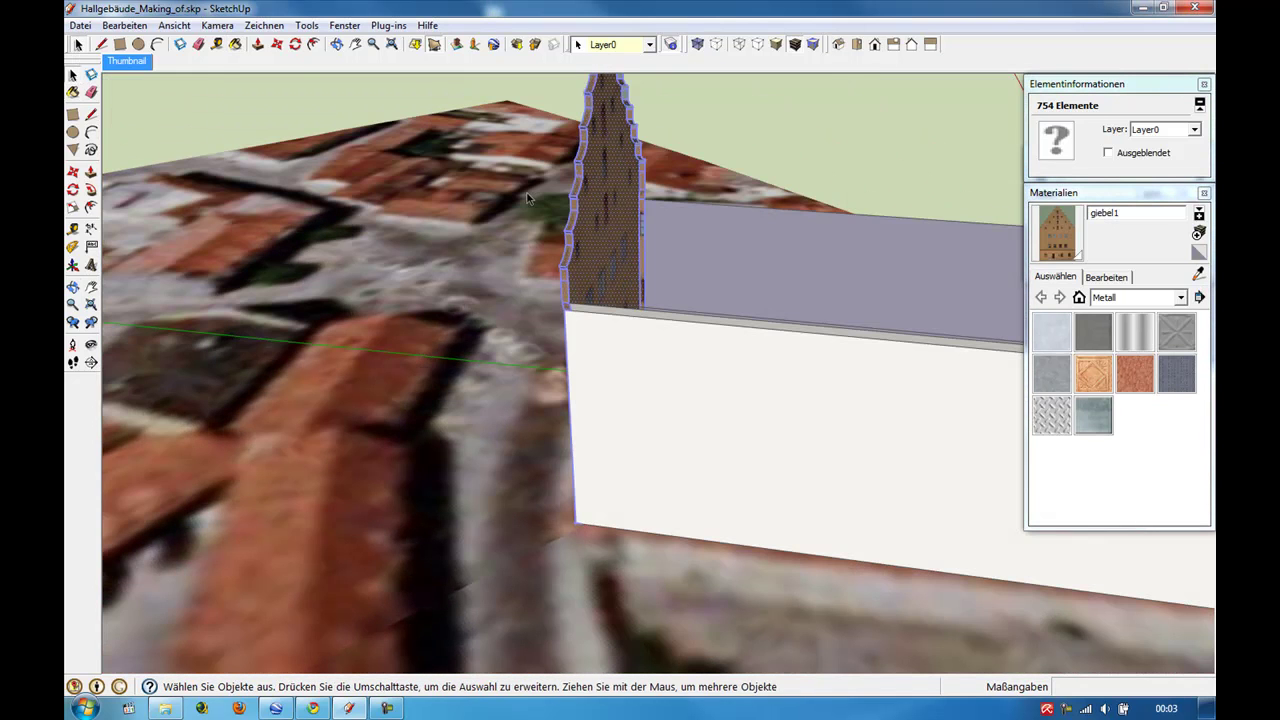
left_click(92, 115)
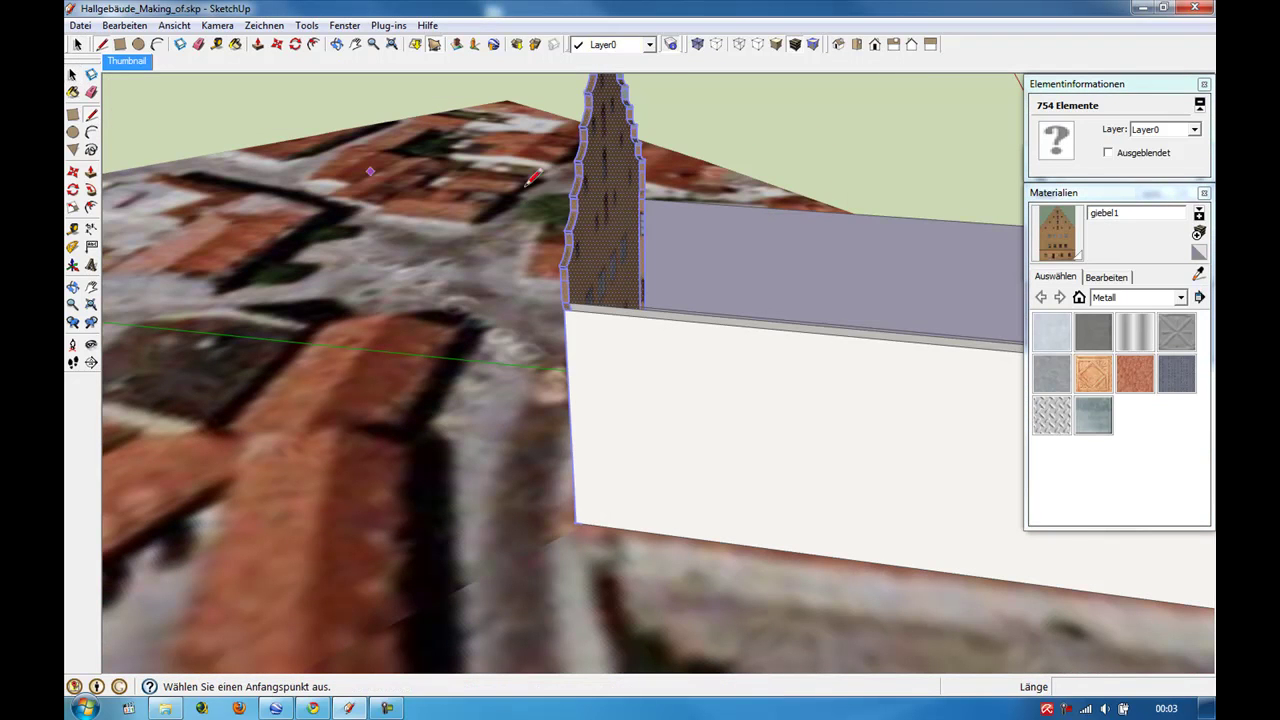
left_click(644, 199)
left_click(579, 303)
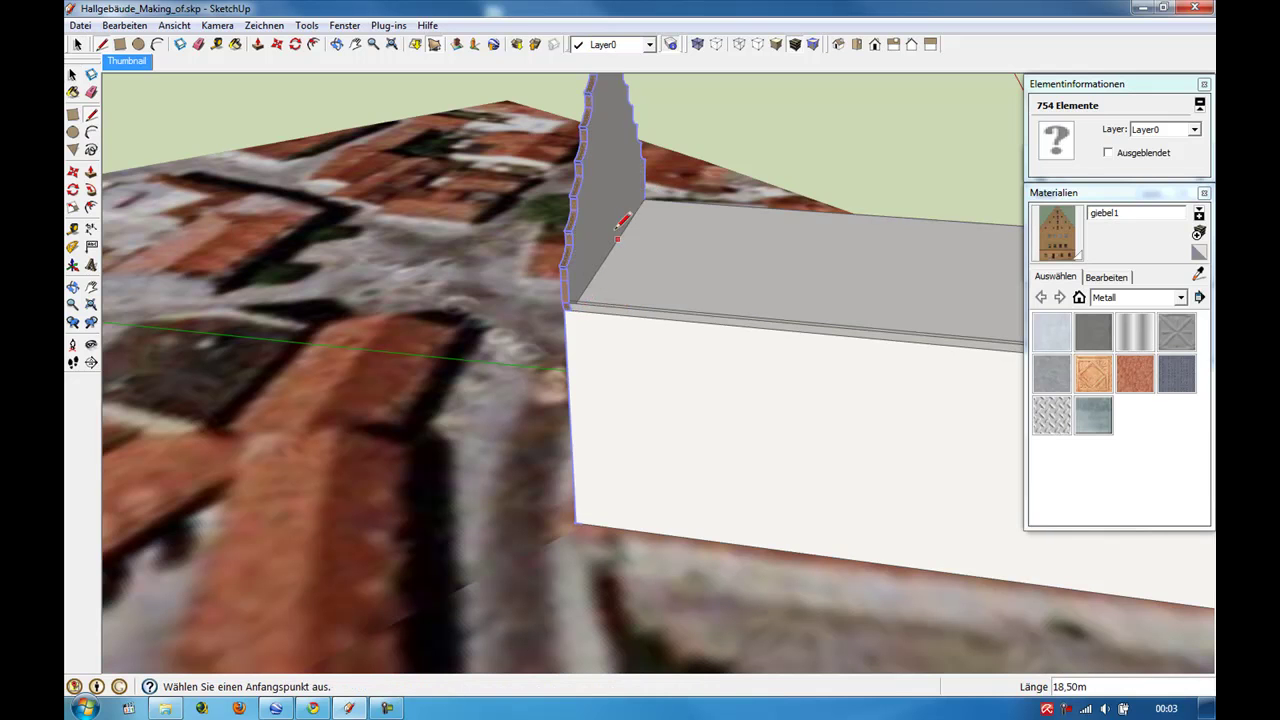
Paint the gable face with the giebel1 photo texture.
left_click(1048, 246)
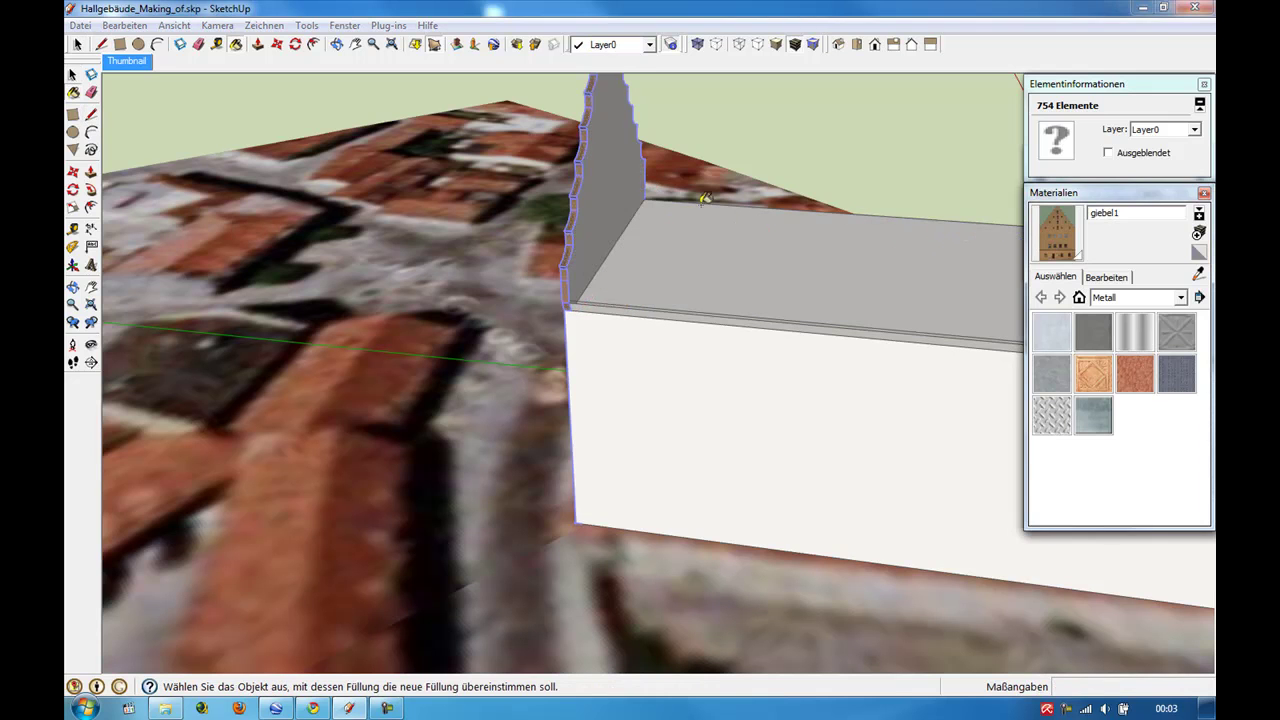
left_click(604, 189)
key("space")
mouse_move(663, 246)
middle_mouse_down()
mouse_move(875, 258)
mouse_move(740, 289)
mouse_move(938, 322)
middle_mouse_up()
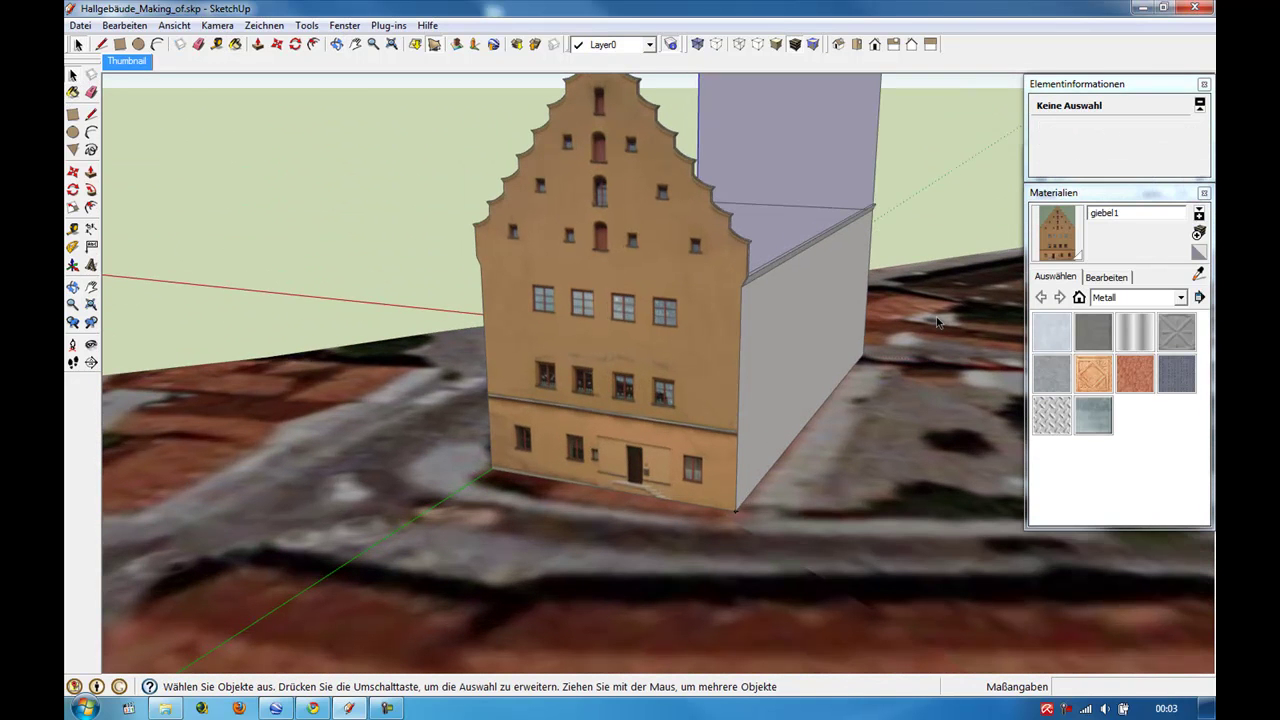
Paint the long side wall with the in-model Seite façade material.
left_click(1079, 297)
left_click(1176, 500)
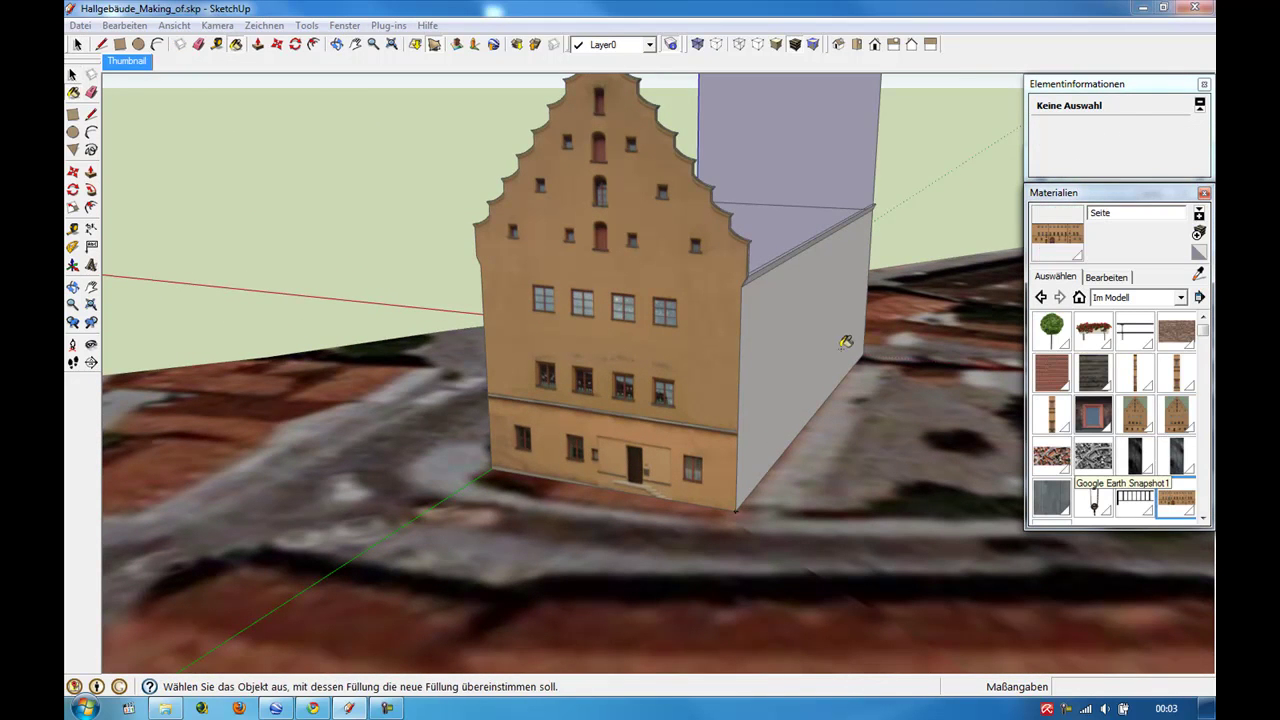
middle_click_drag(845, 342, 777, 363)
mouse_move(617, 337)
middle_mouse_down()
mouse_move(404, 404)
mouse_move(614, 371)
middle_mouse_up()
left_click(404, 404)
scroll(614, 371, "up", 2)
Reposition the Seite texture so it fits the side wall.
left_click(72, 75)
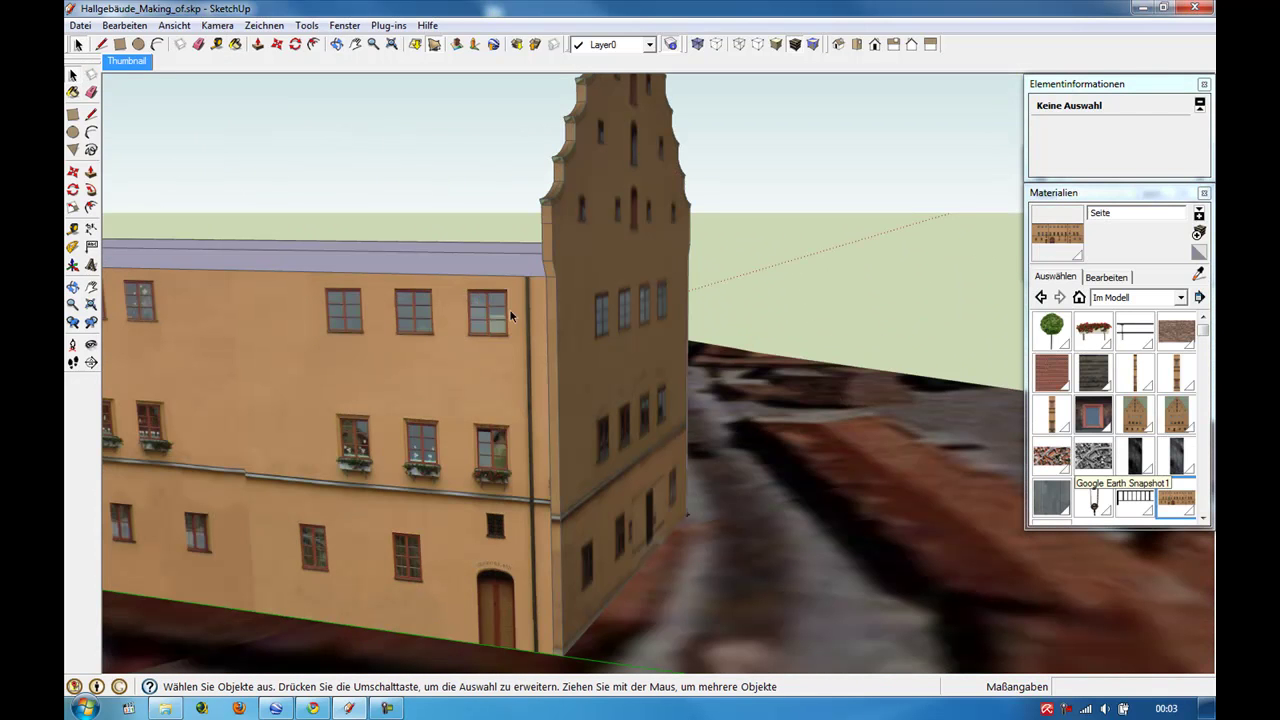
right_click(492, 322)
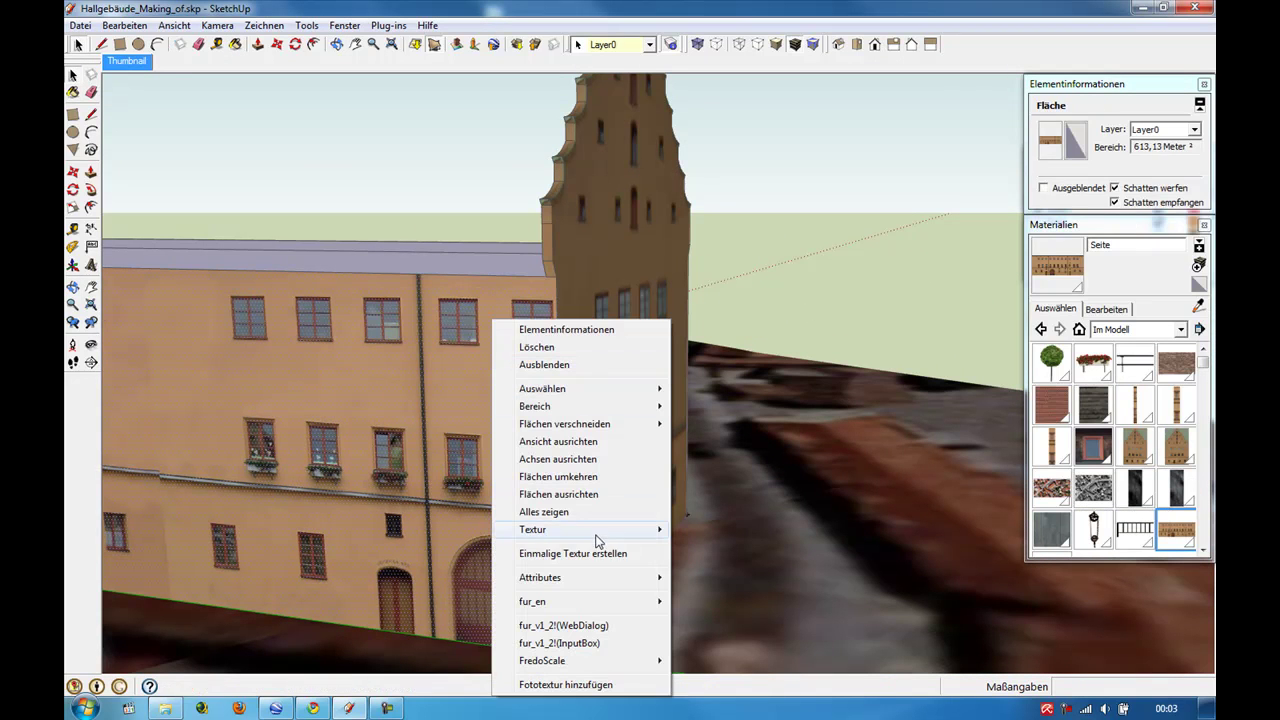
left_click(365, 528)
middle_click_drag(176, 310, 448, 339)
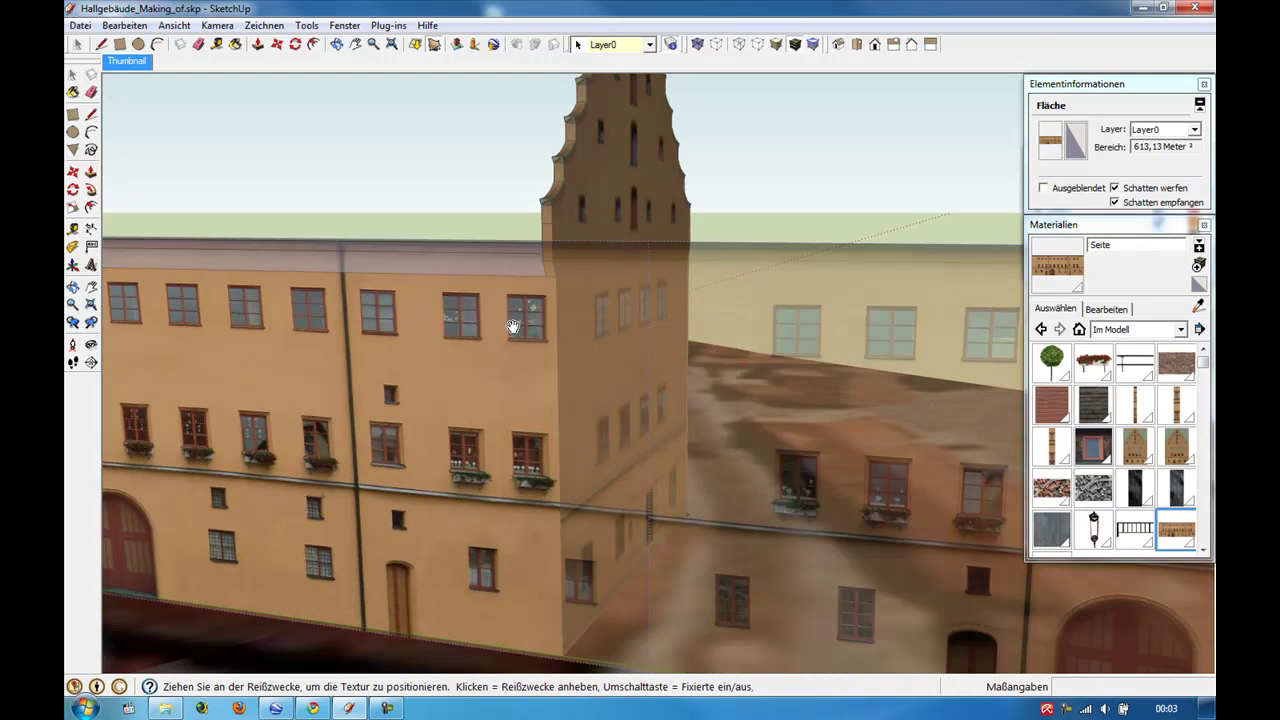
mouse_move(438, 338)
middle_mouse_down()
mouse_move(434, 323)
mouse_move(538, 265)
mouse_move(384, 119)
mouse_move(372, 345)
middle_mouse_up()
right_click(382, 320)
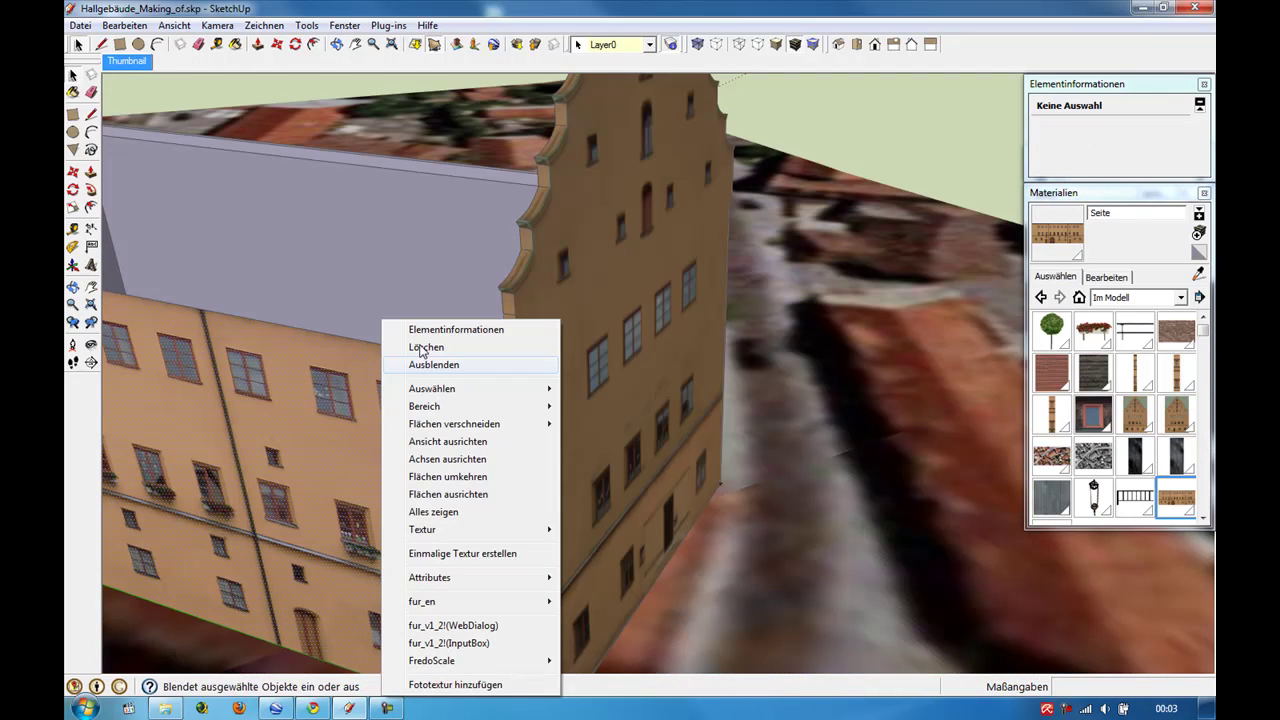
mouse_move(470, 529)
left_click(290, 568)
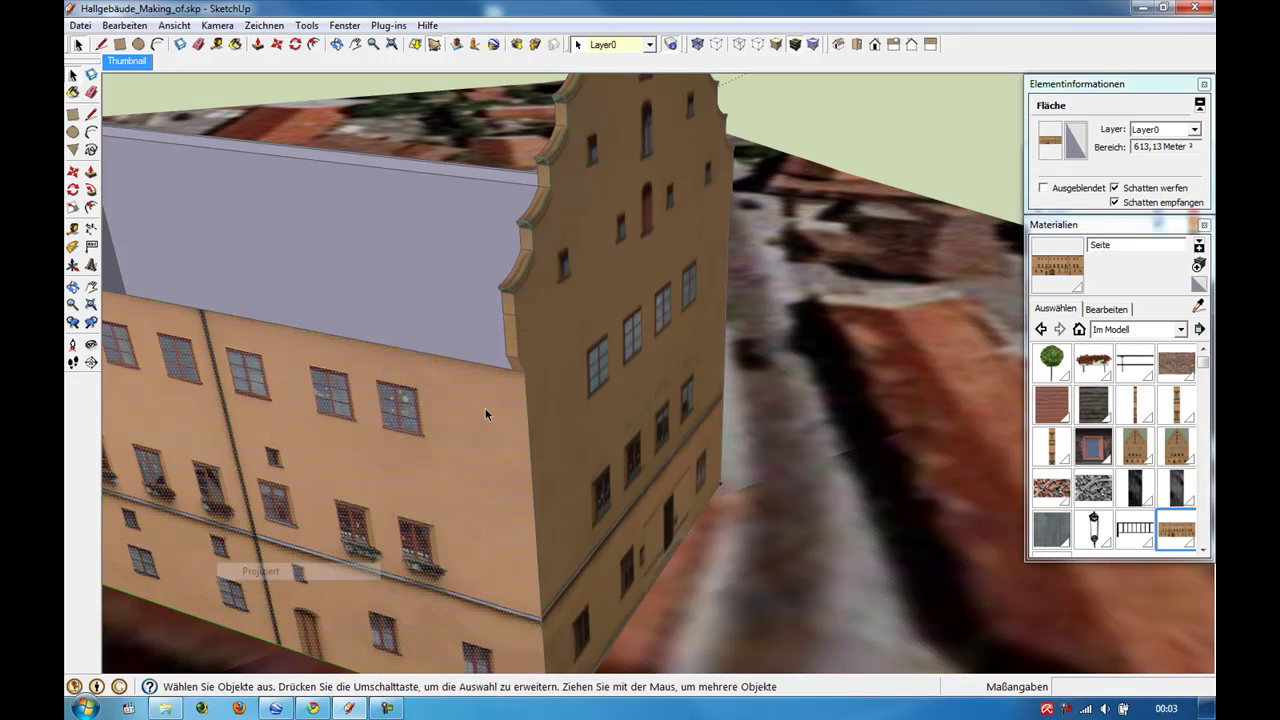
left_click(823, 119)
Zoom to the whole building and view reference photo CIMG1008.JPG of the corner bay.
left_click(127, 60)
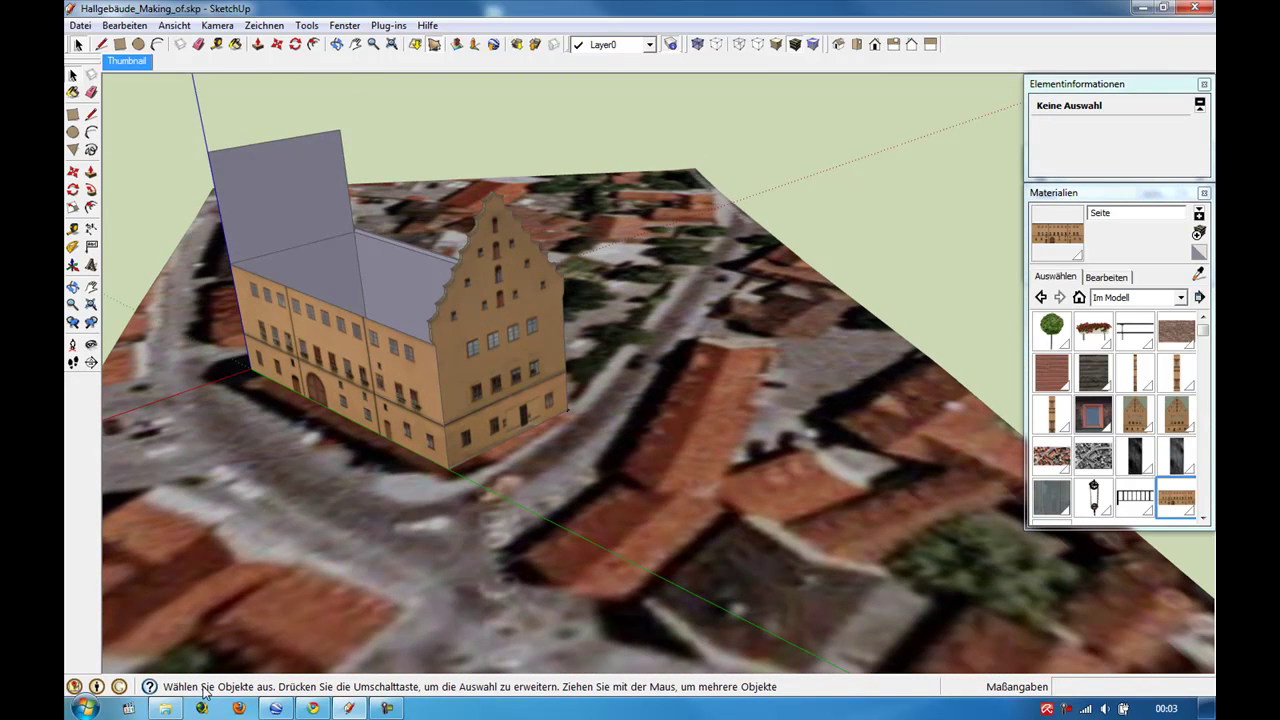
left_click(165, 708)
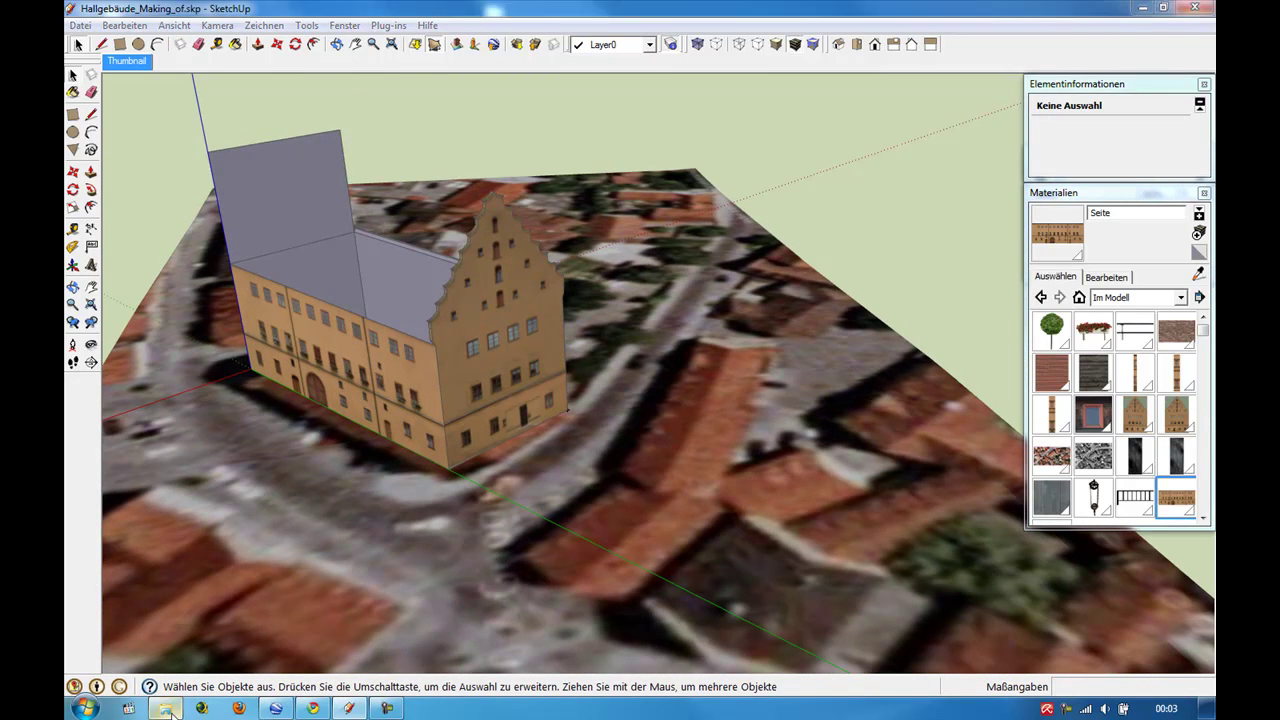
left_click(440, 140)
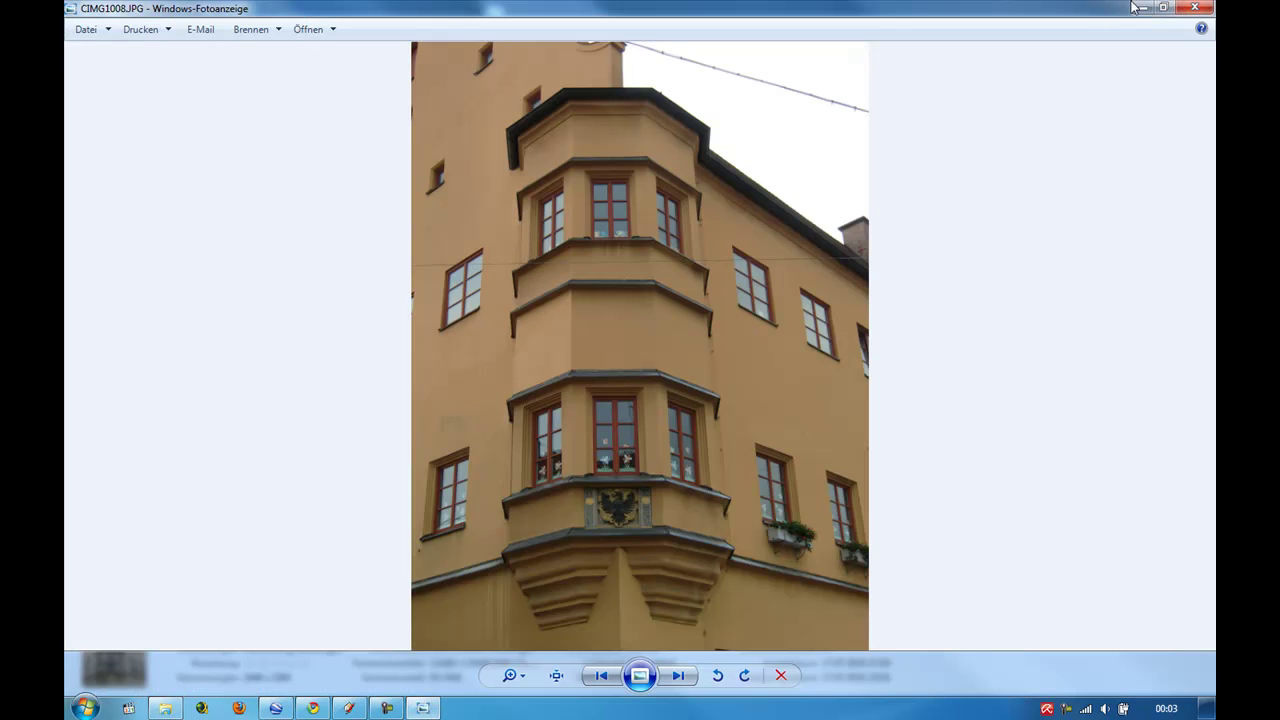
left_click(1136, 6)
Draw a circle beside the building and push/pull it up 9,41 m into an octagonal cylinder.
left_click(348, 710)
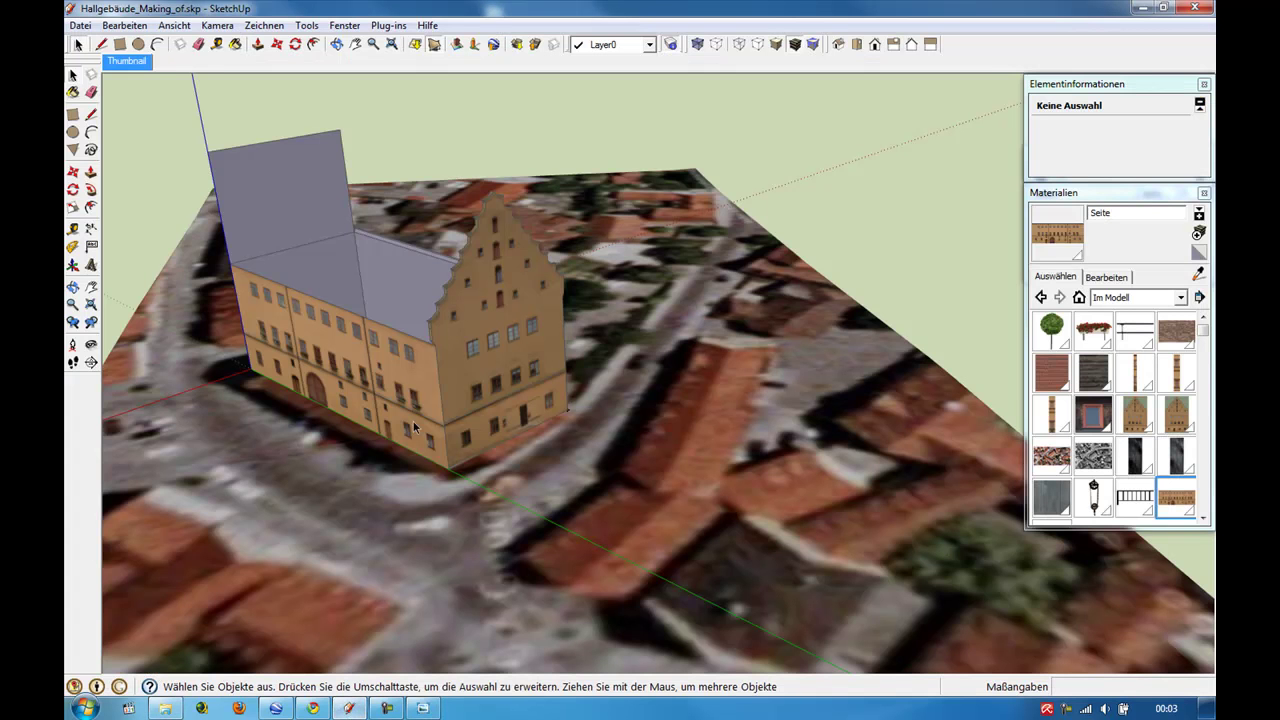
left_click(72, 131)
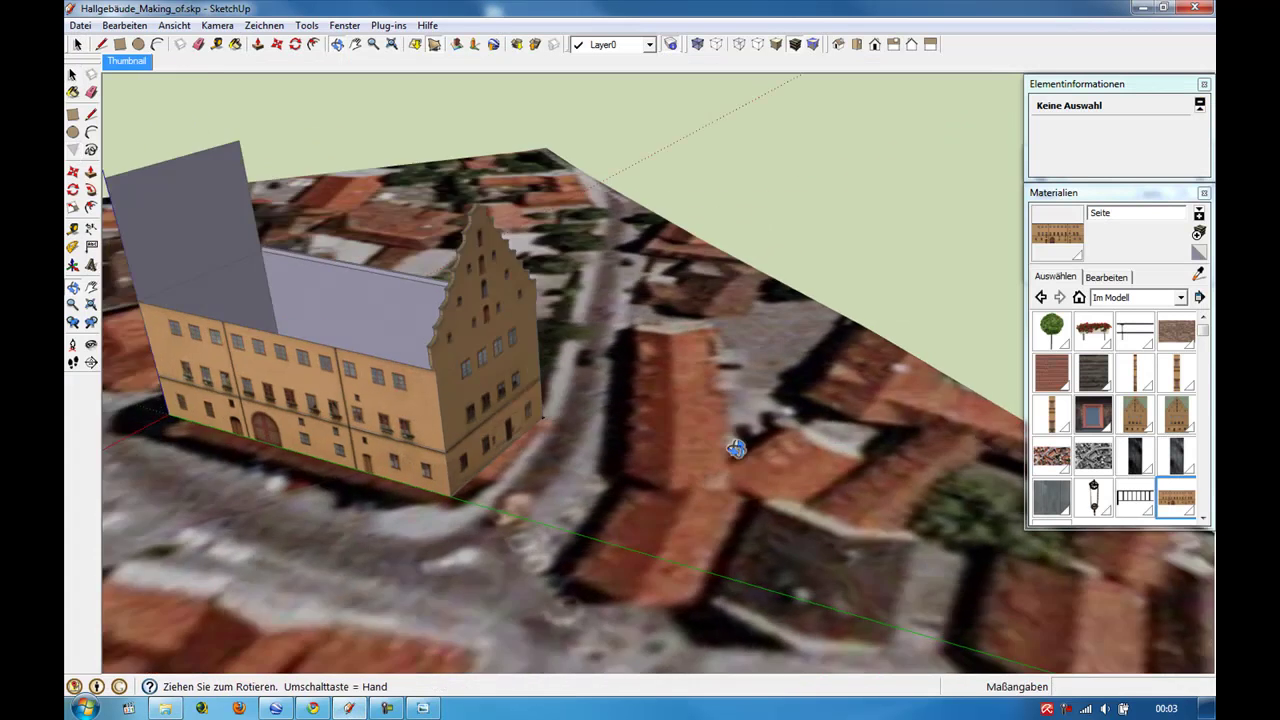
middle_click_drag(737, 443, 805, 250)
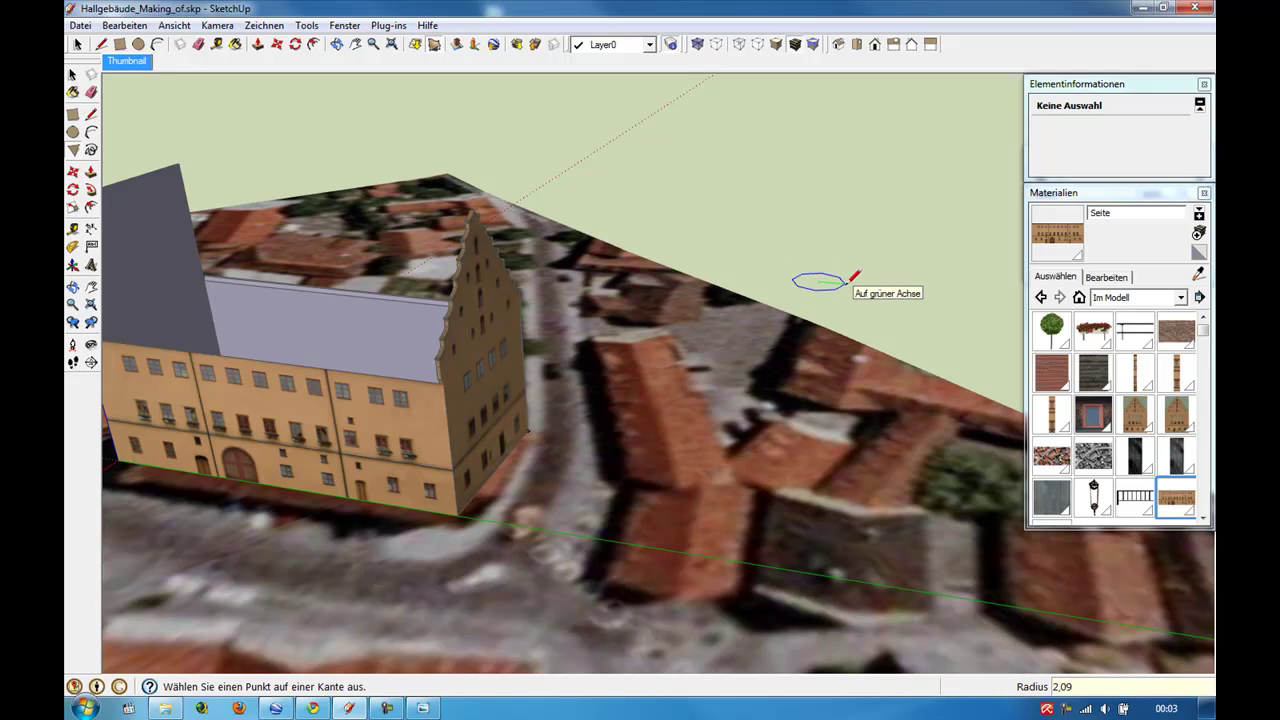
left_click(850, 280)
left_click(93, 172)
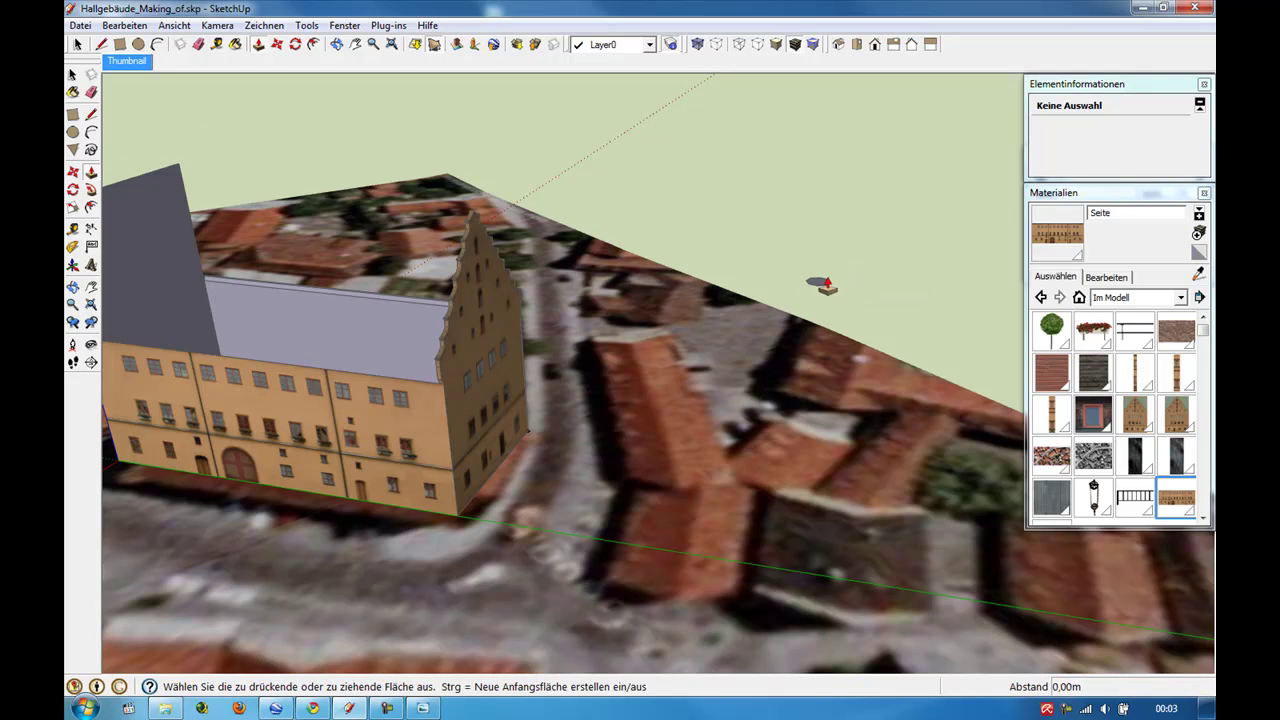
left_click(822, 287)
type("9,41")
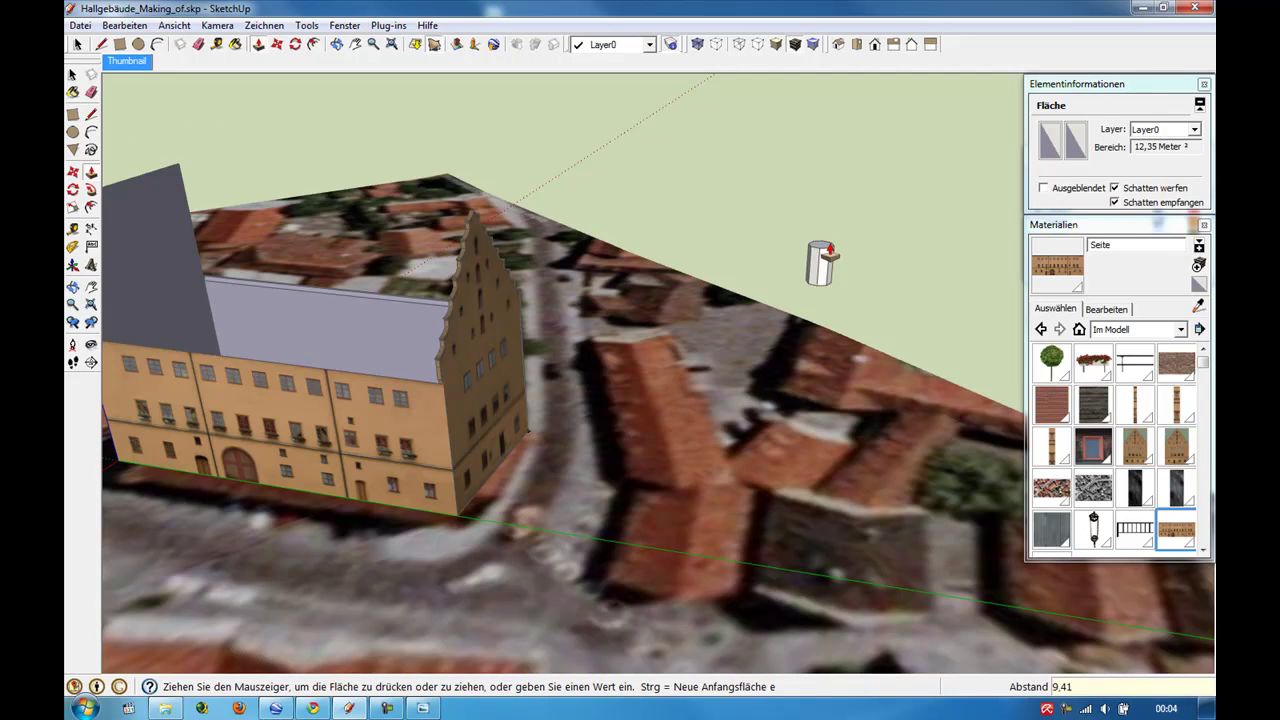
left_click(828, 252)
Mark the centre of the cylinder's top face with the Set Center Point plug-in.
left_click(72, 74)
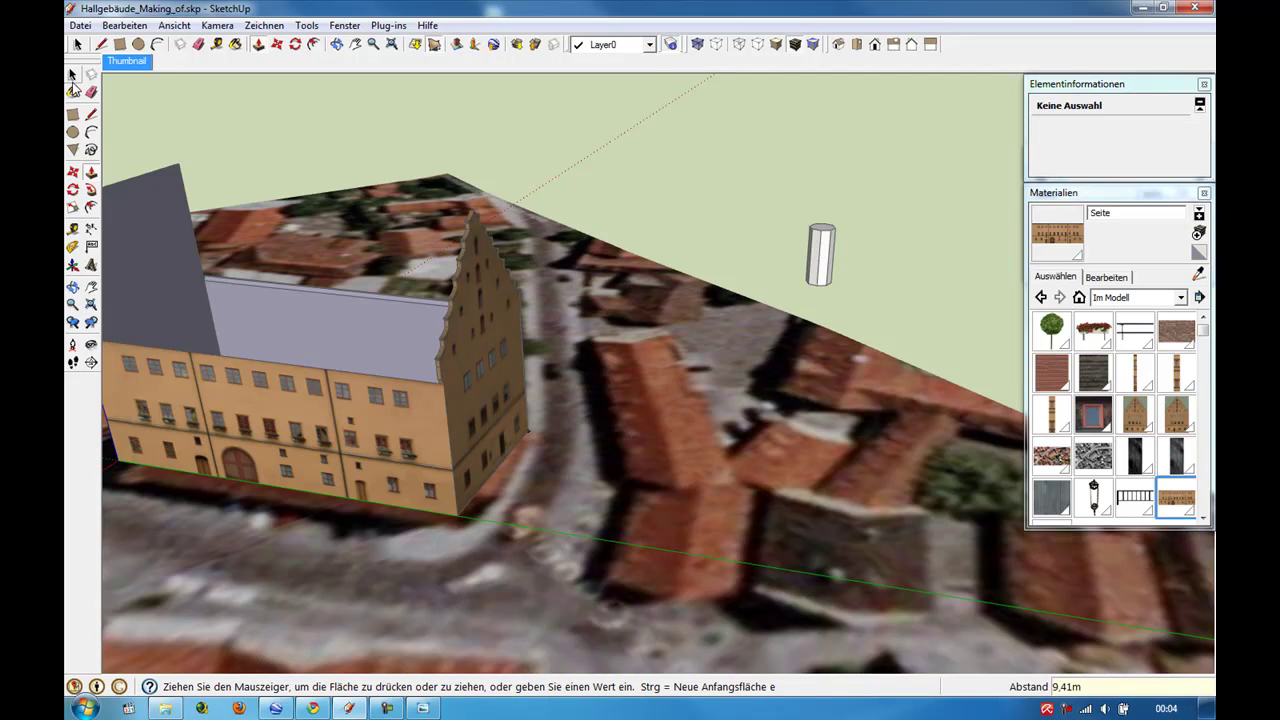
scroll(838, 234, "up", 3)
scroll(818, 228, "up", 2)
left_click(818, 228)
left_click(388, 25)
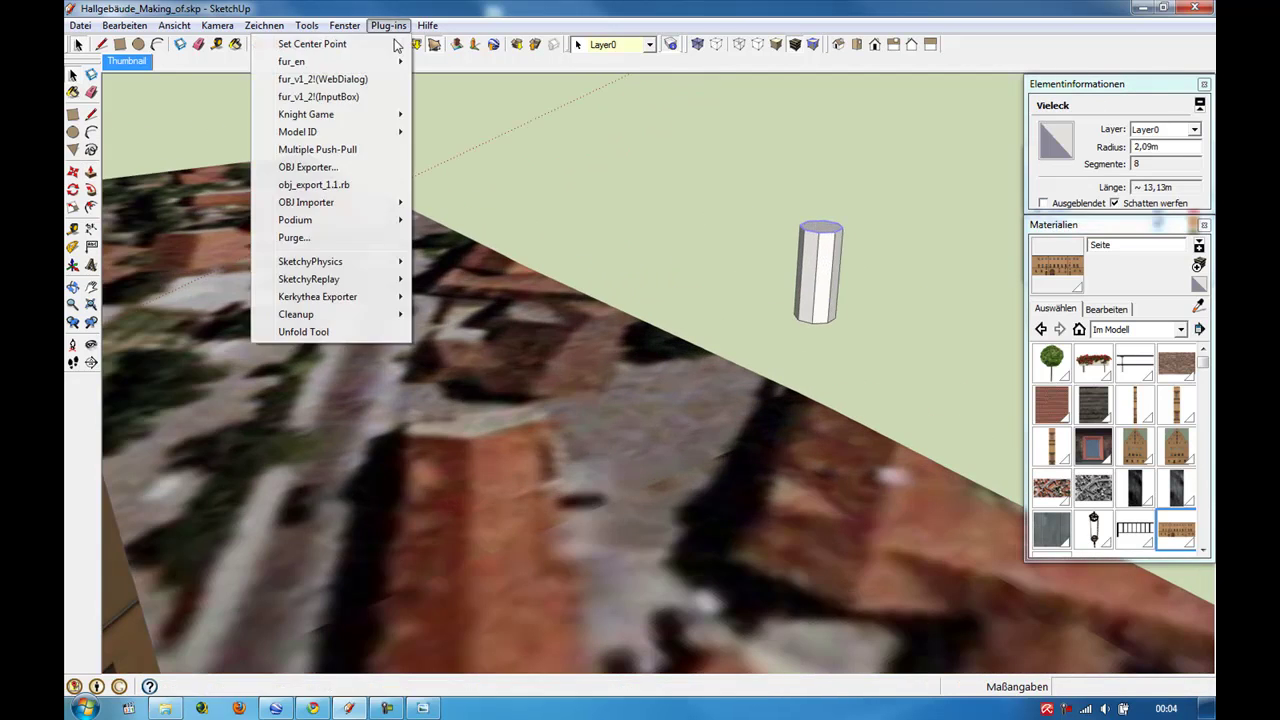
left_click(328, 45)
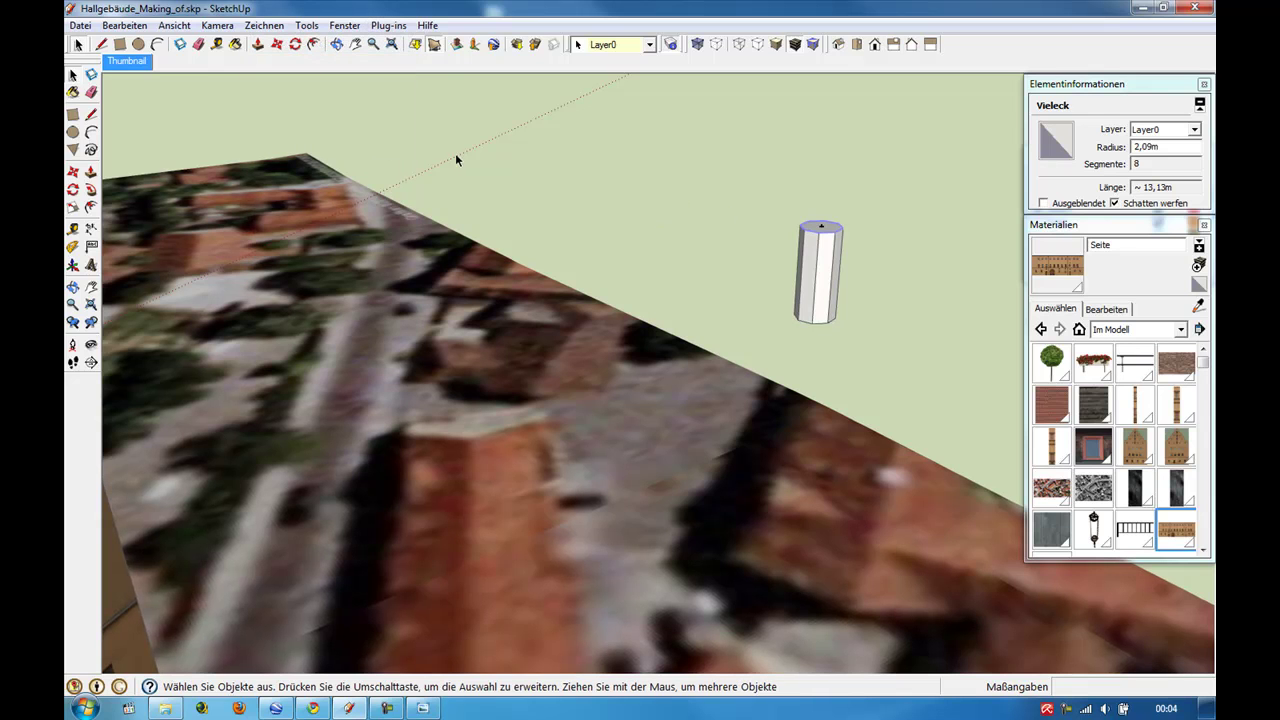
Start a line from the cylinder top's centre point.
left_click(455, 158)
left_click(91, 113)
scroll(826, 230, "up", 1)
left_click(826, 226)
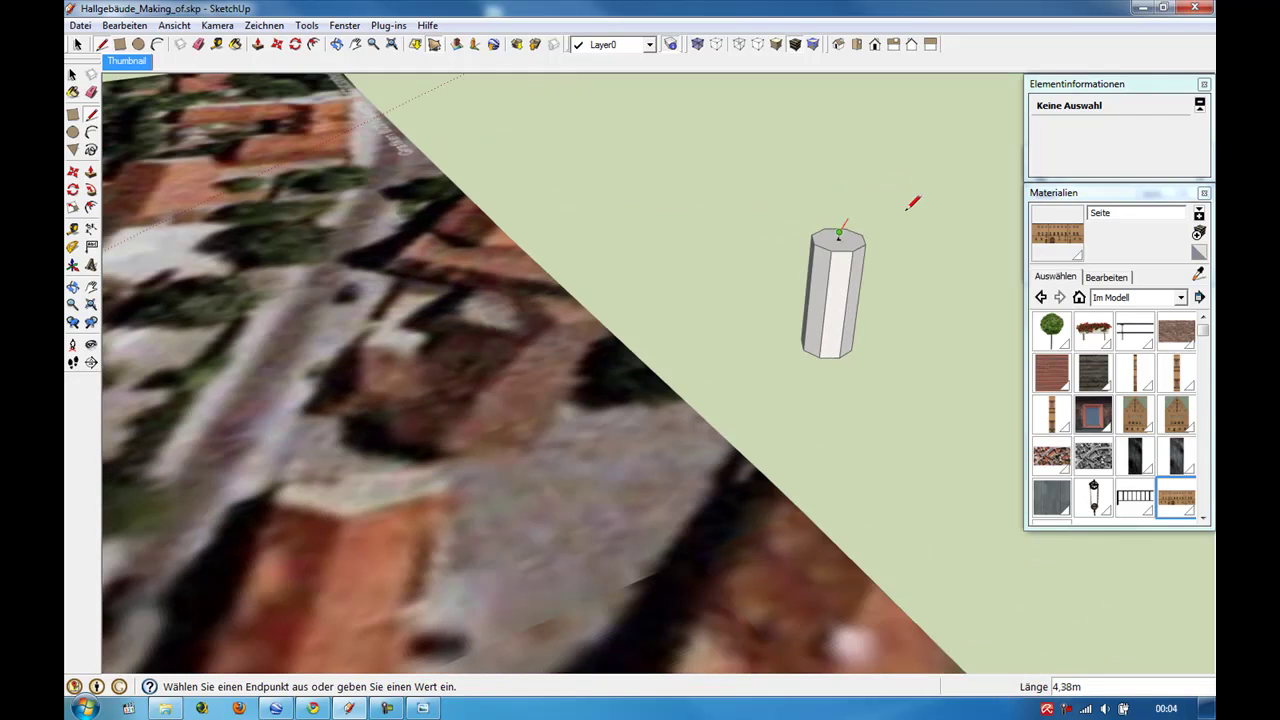
middle_click_drag(760, 238, 914, 200)
scroll(868, 213, "up", 3)
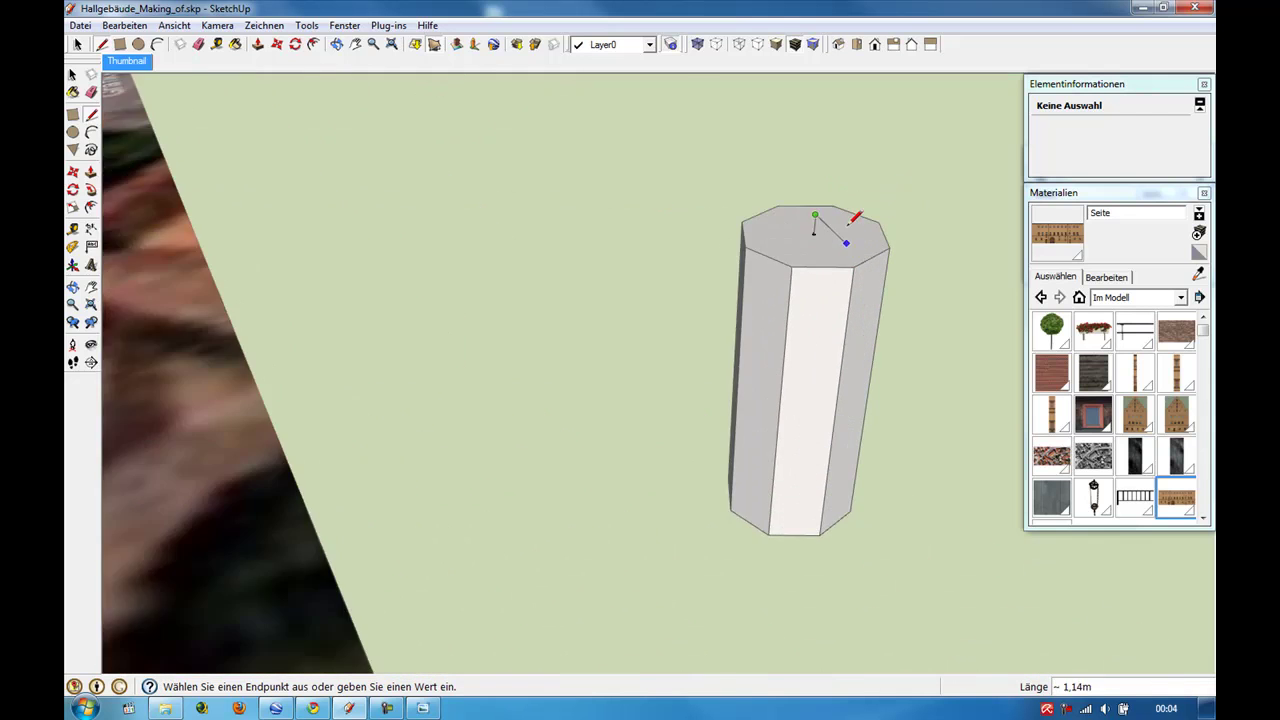
scroll(849, 217, "up", 2)
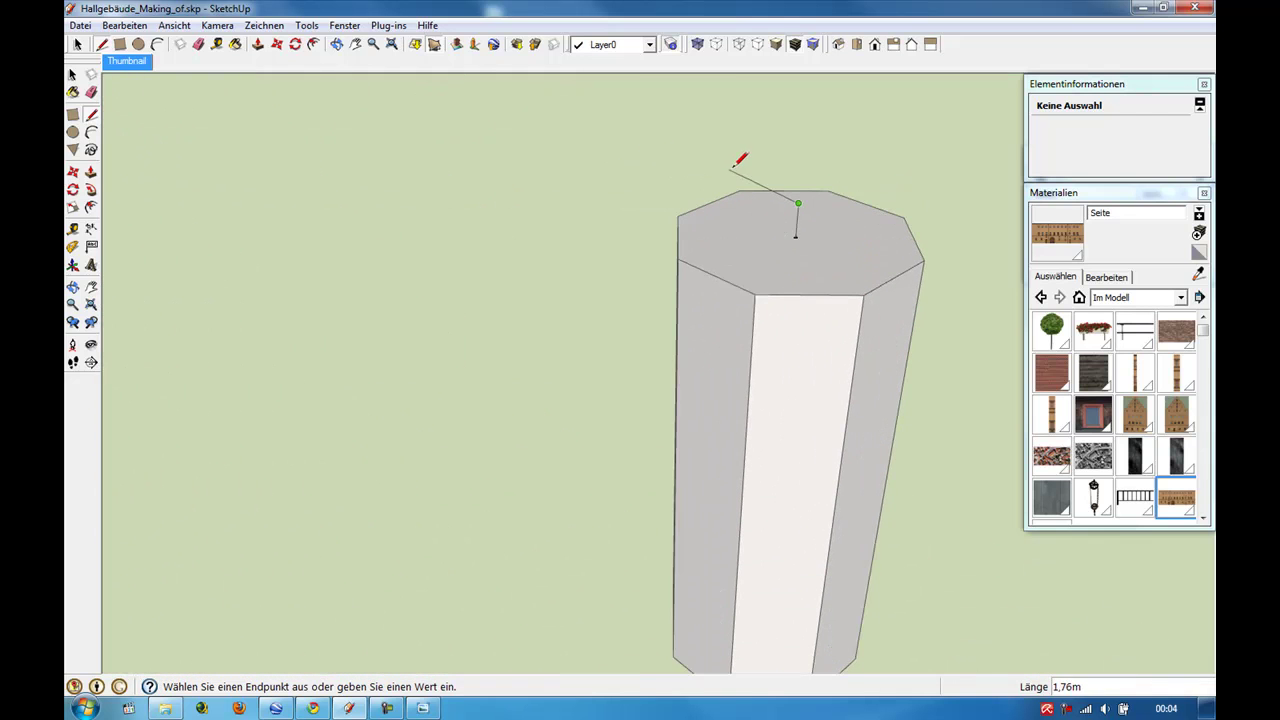
scroll(858, 285, "down", 2)
mouse_move(862, 283)
middle_mouse_down()
mouse_move(918, 289)
mouse_move(928, 366)
middle_mouse_up()
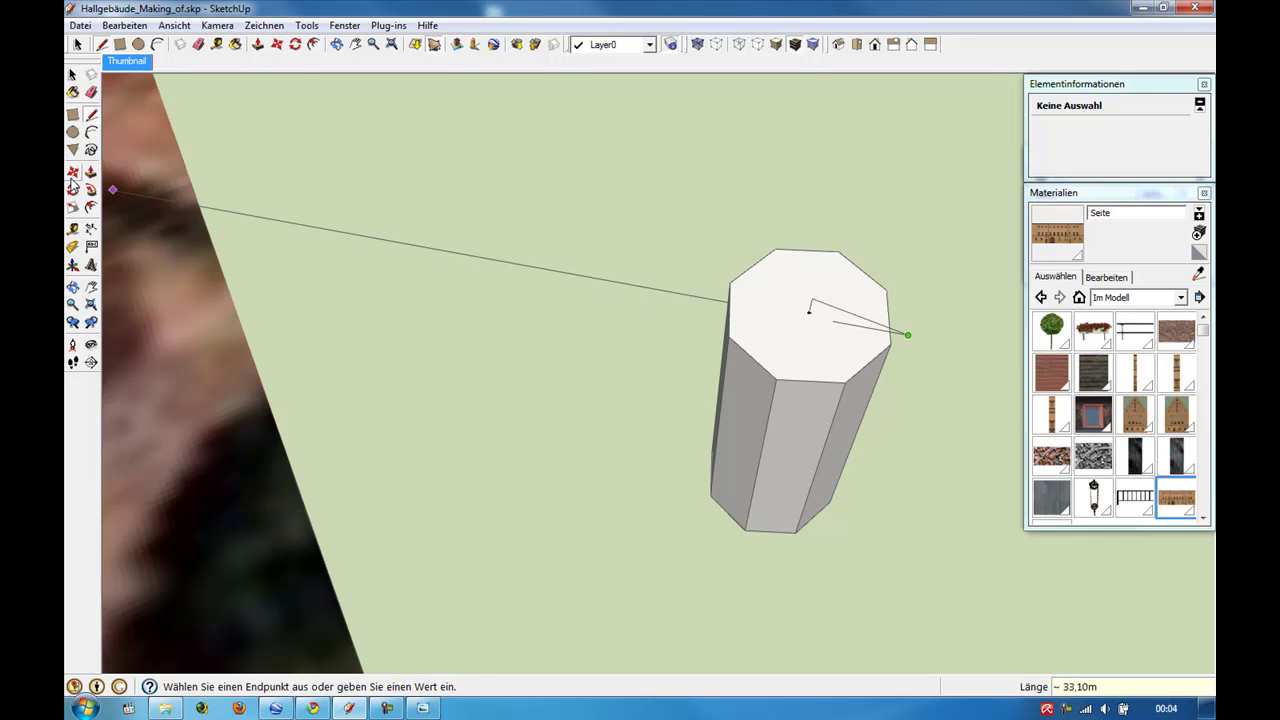
Draw a circle on the cylinder top and lines along the column's top edge.
left_click(72, 131)
left_click(812, 299)
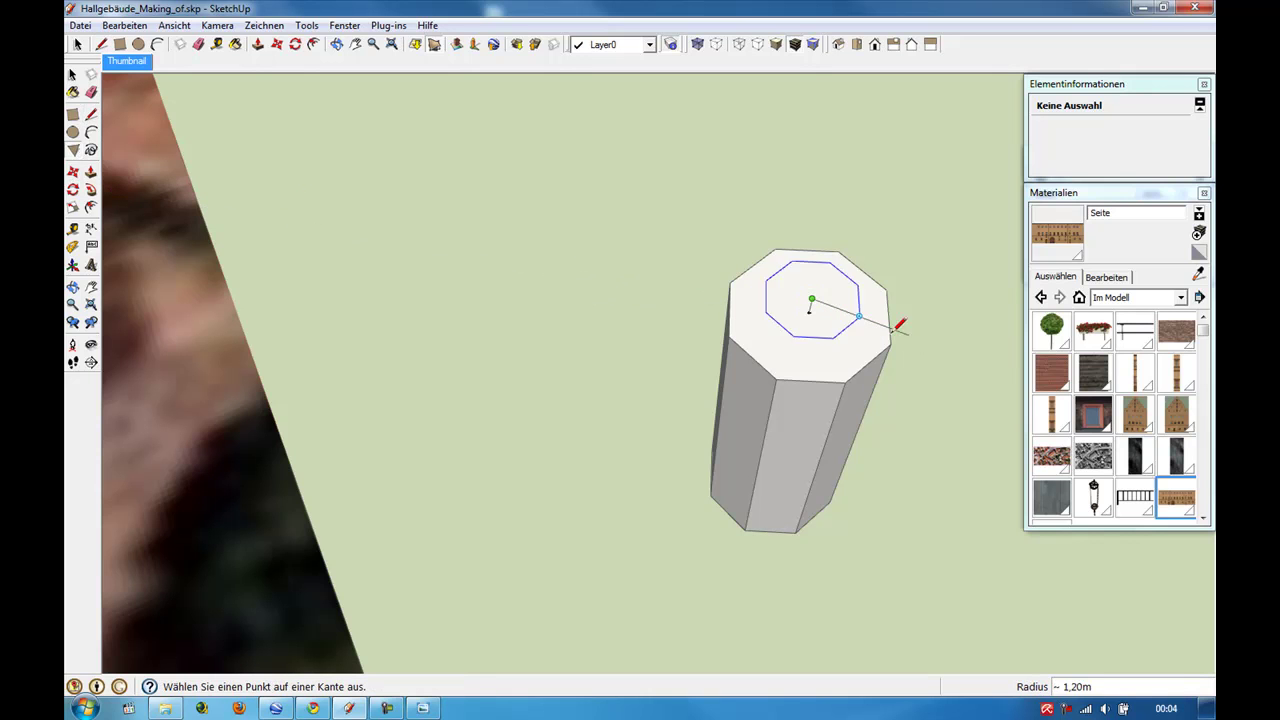
left_click(909, 334)
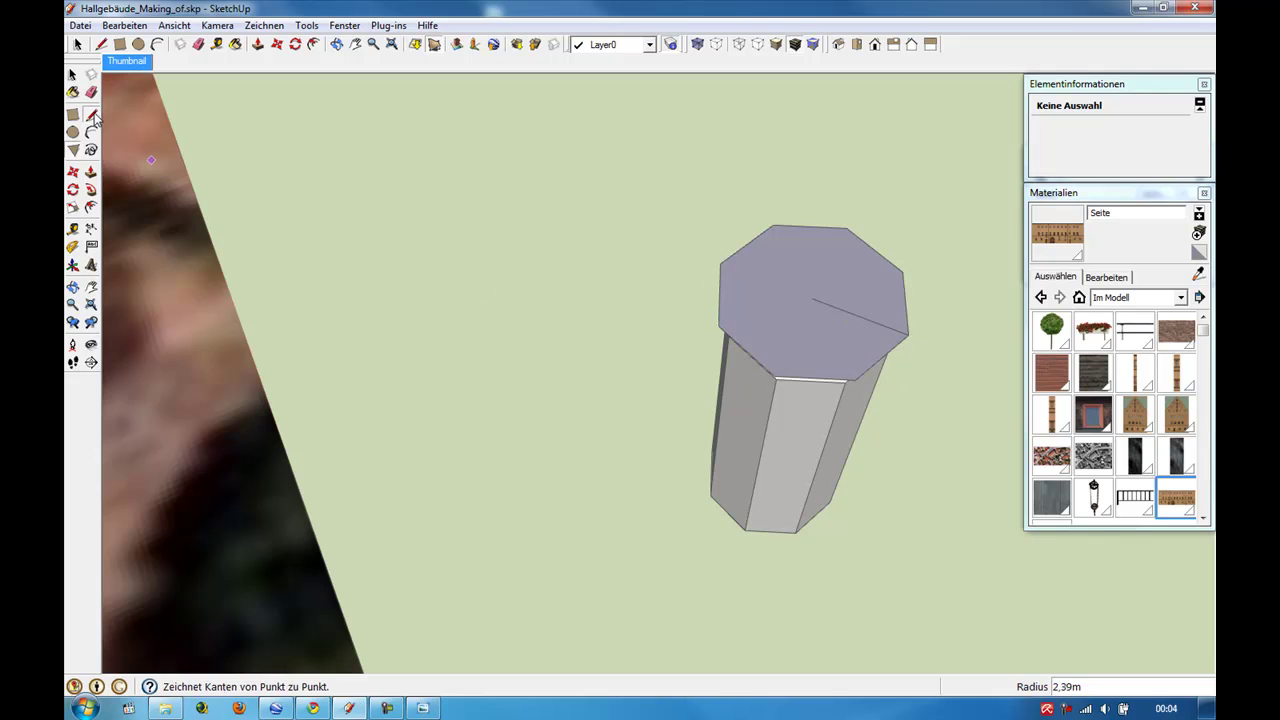
left_click(91, 113)
left_click(845, 381)
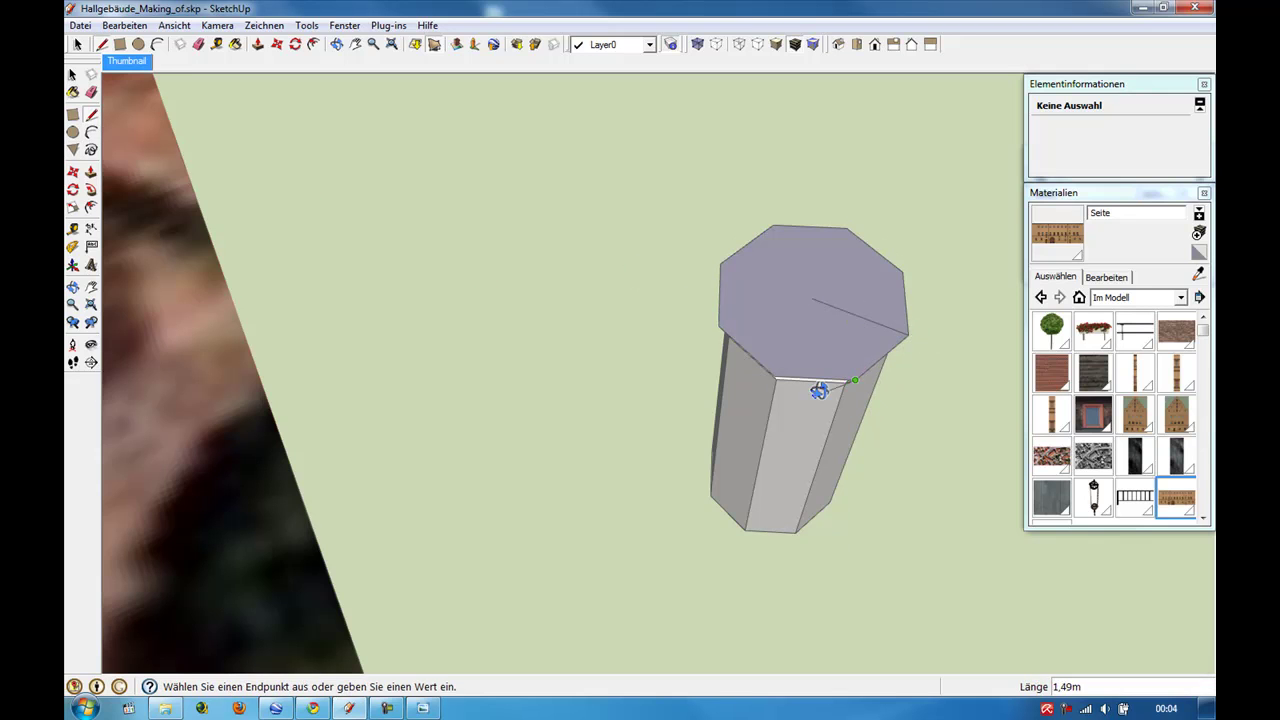
middle_click_drag(816, 393, 800, 335)
left_click(782, 334)
left_click(781, 330)
left_click(781, 321)
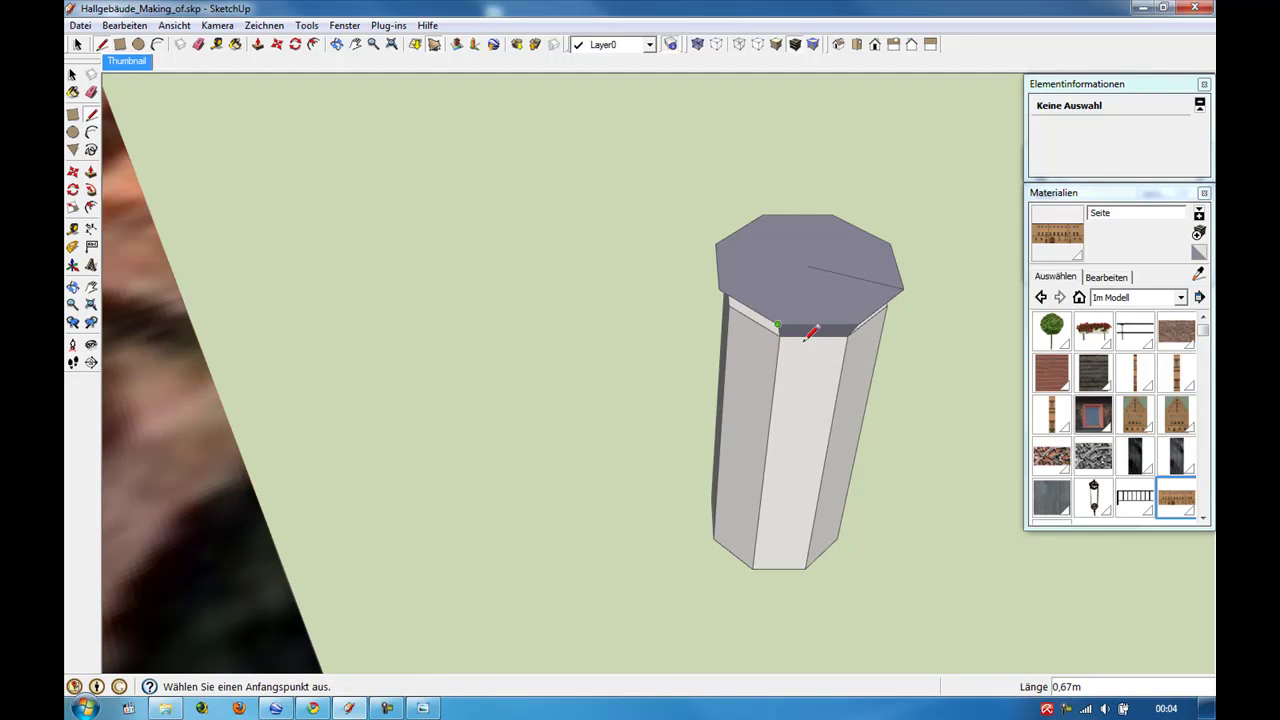
Raise a vertical line from the top centre to an apex and connect it to two top corners.
left_click(810, 261)
type("^2,0")
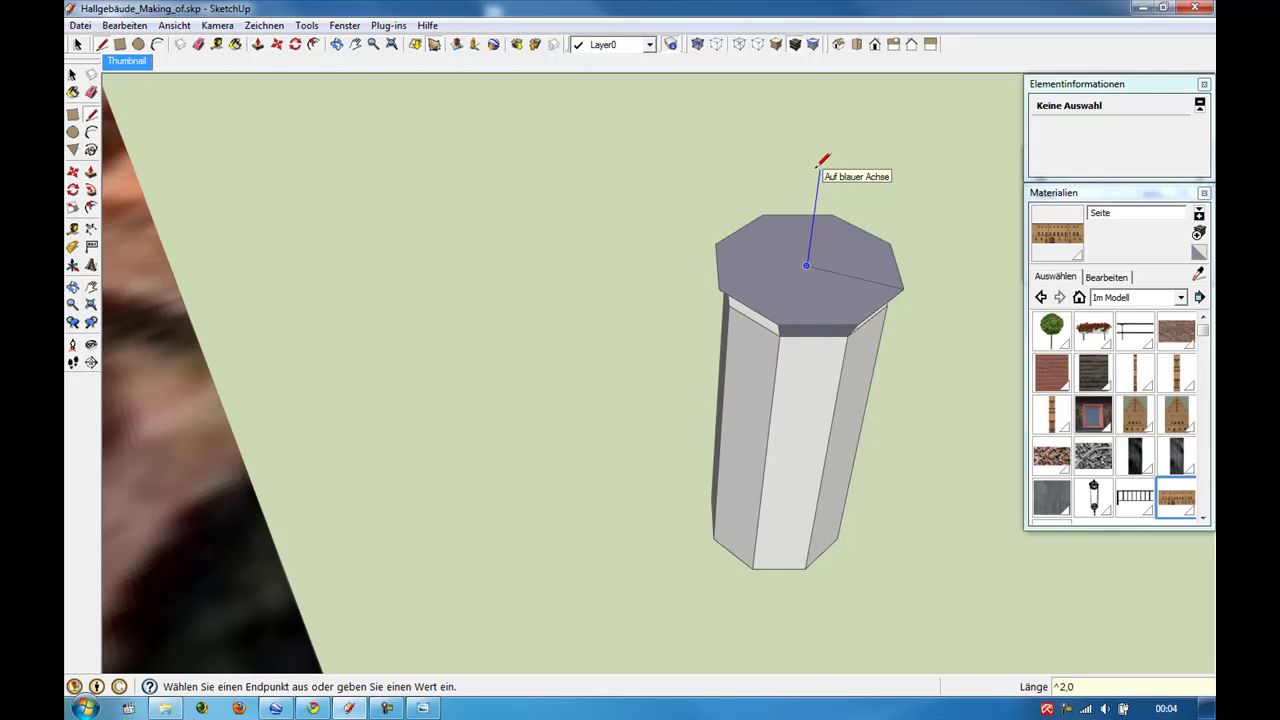
key("Return")
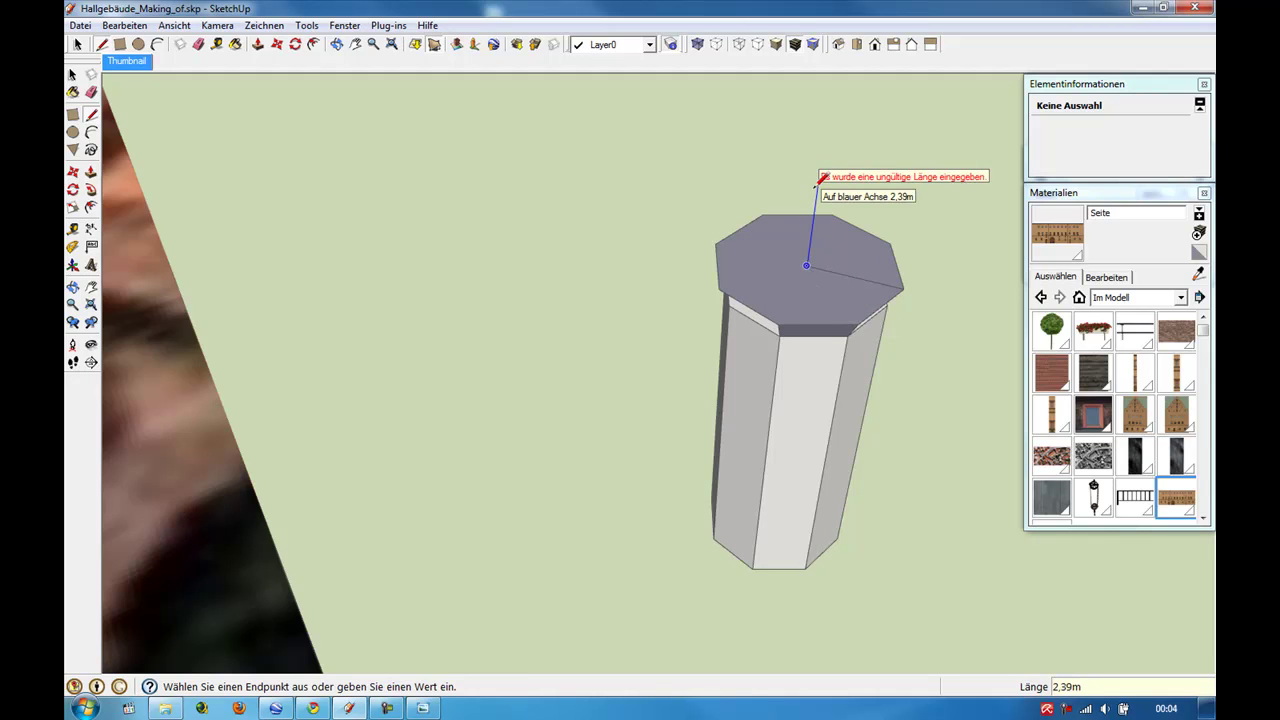
left_click(817, 195)
left_click(852, 281)
left_click(778, 323)
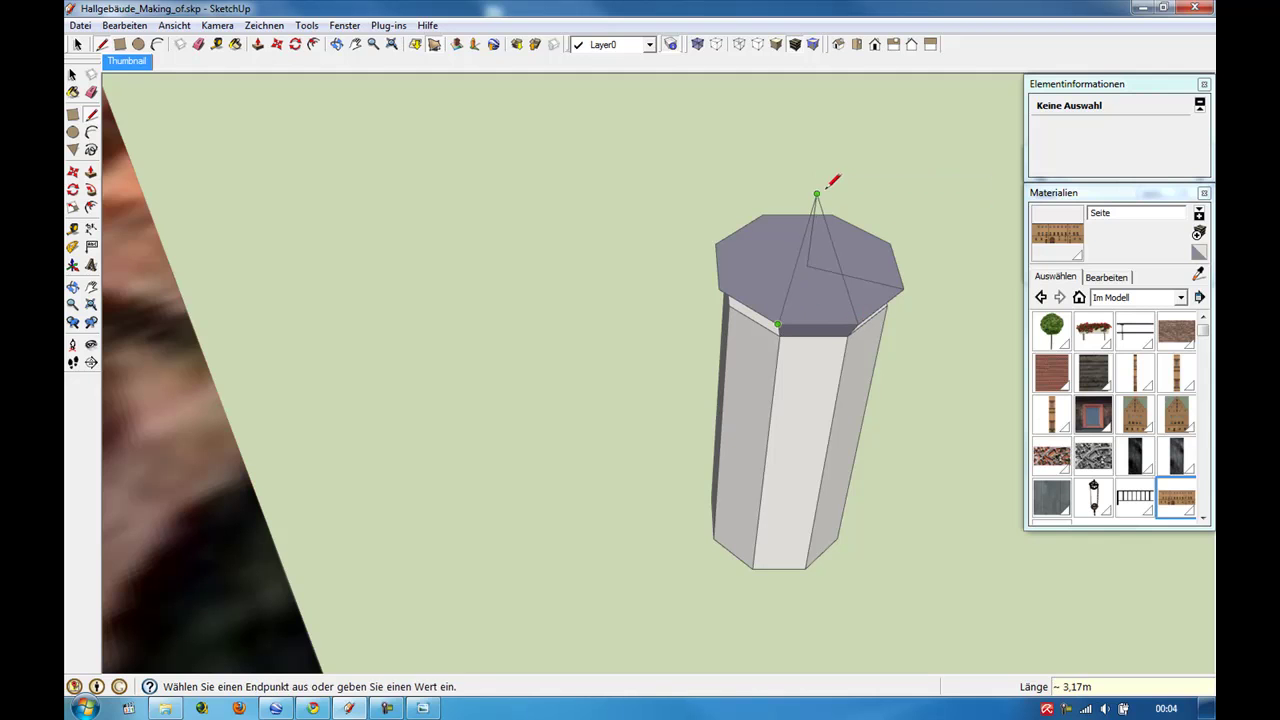
left_click(817, 196)
Select the new triangular roof facet and bring up its options.
left_click(72, 76)
scroll(752, 307, "up", 1)
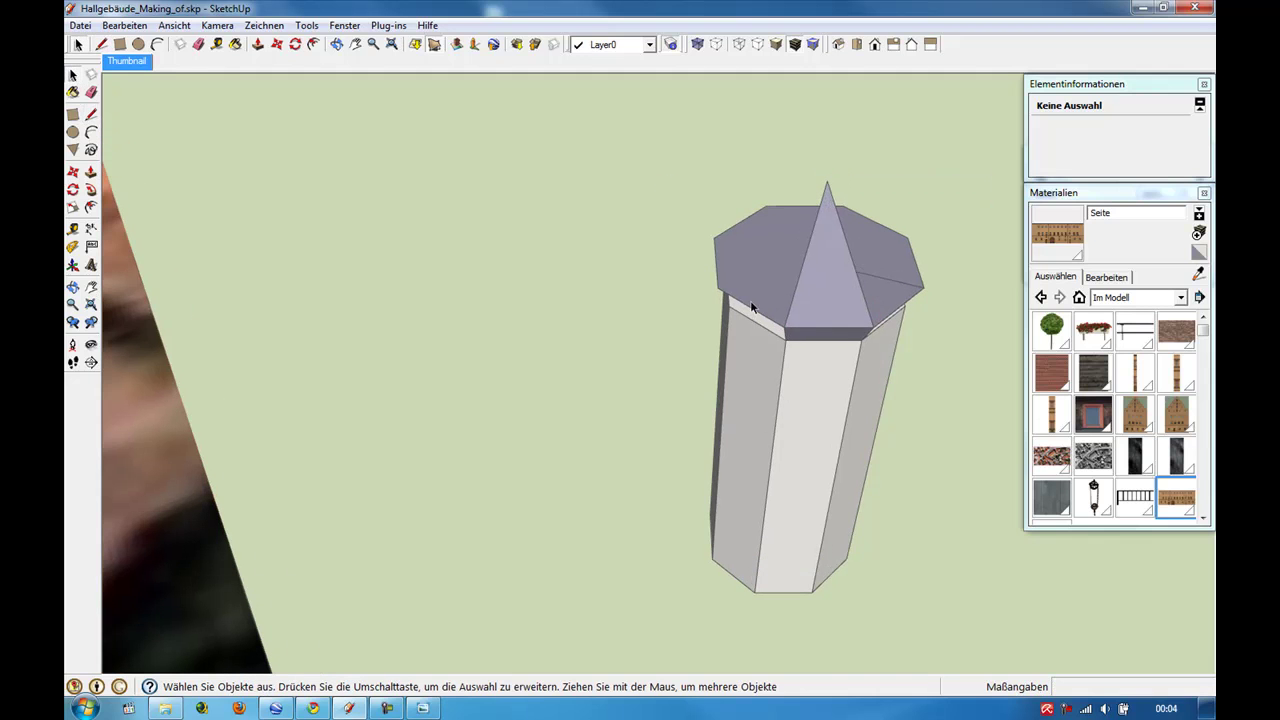
left_click(832, 333)
right_click(831, 315)
Reverse the facet's faces and rotate-copy it 45° around the top centre into eight facets.
left_click(897, 487)
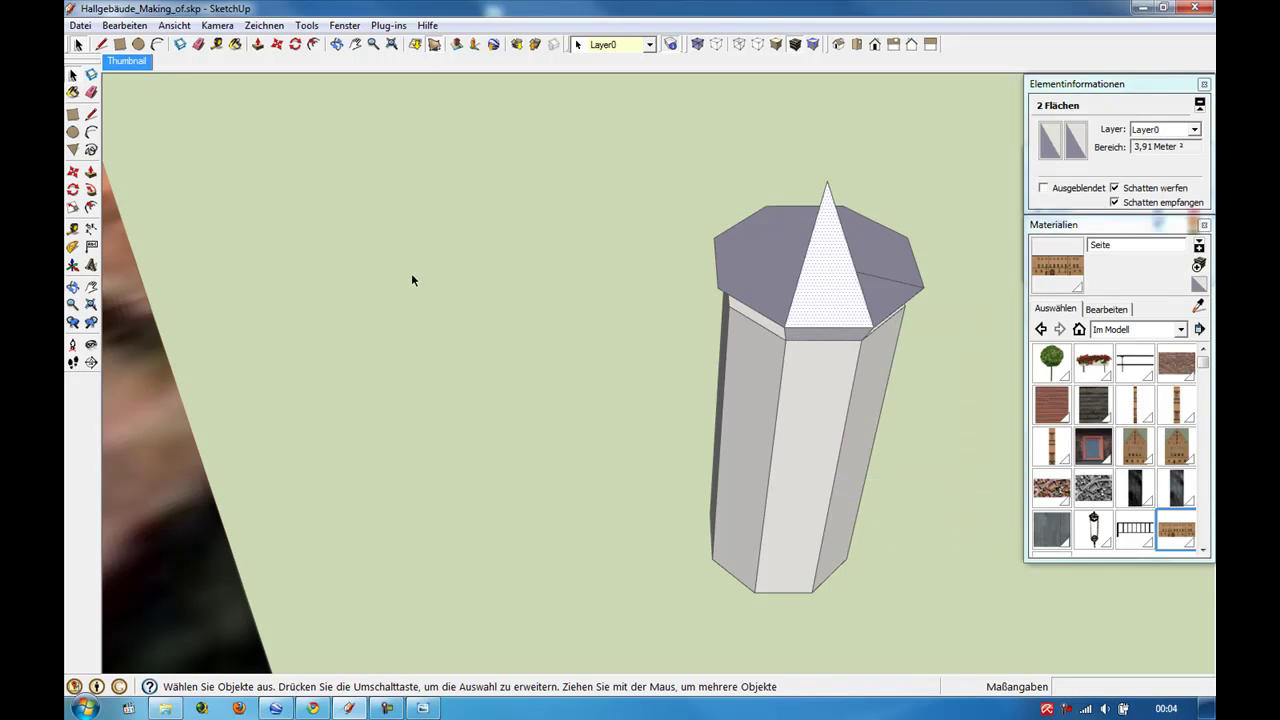
left_click(72, 189)
middle_click_drag(496, 260, 754, 305)
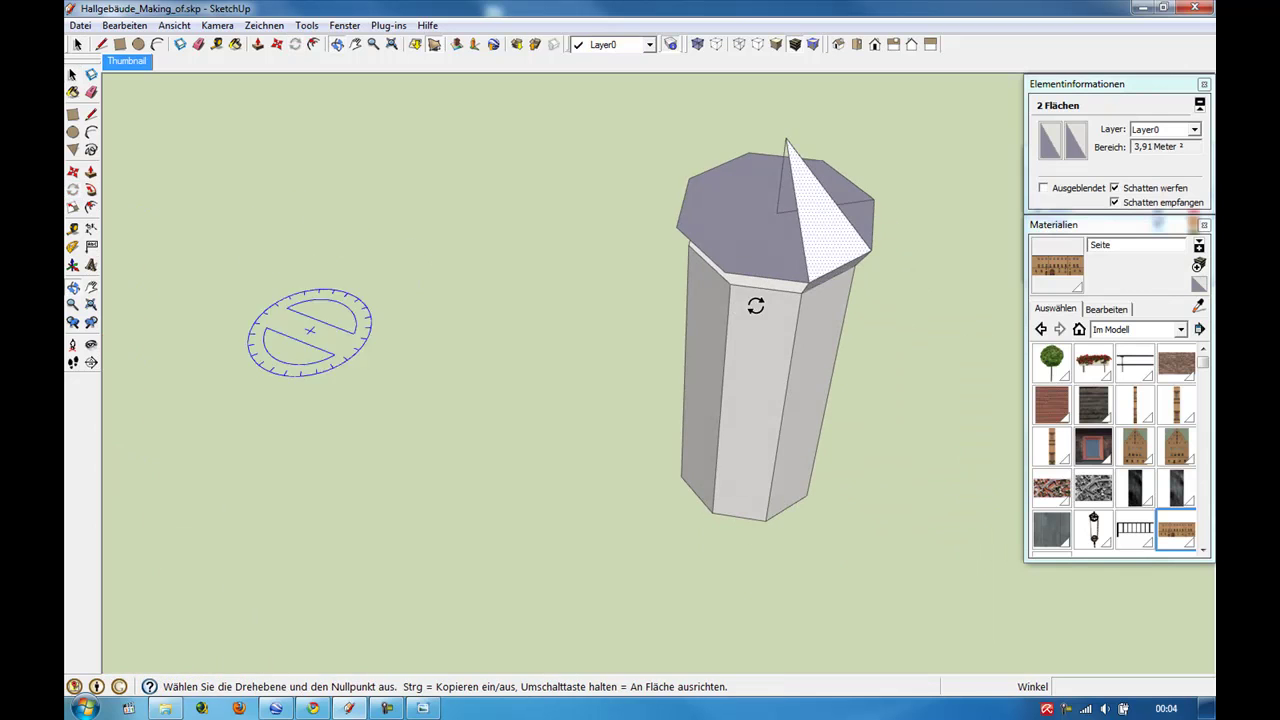
left_click(776, 212)
left_click(811, 278)
left_click(866, 251)
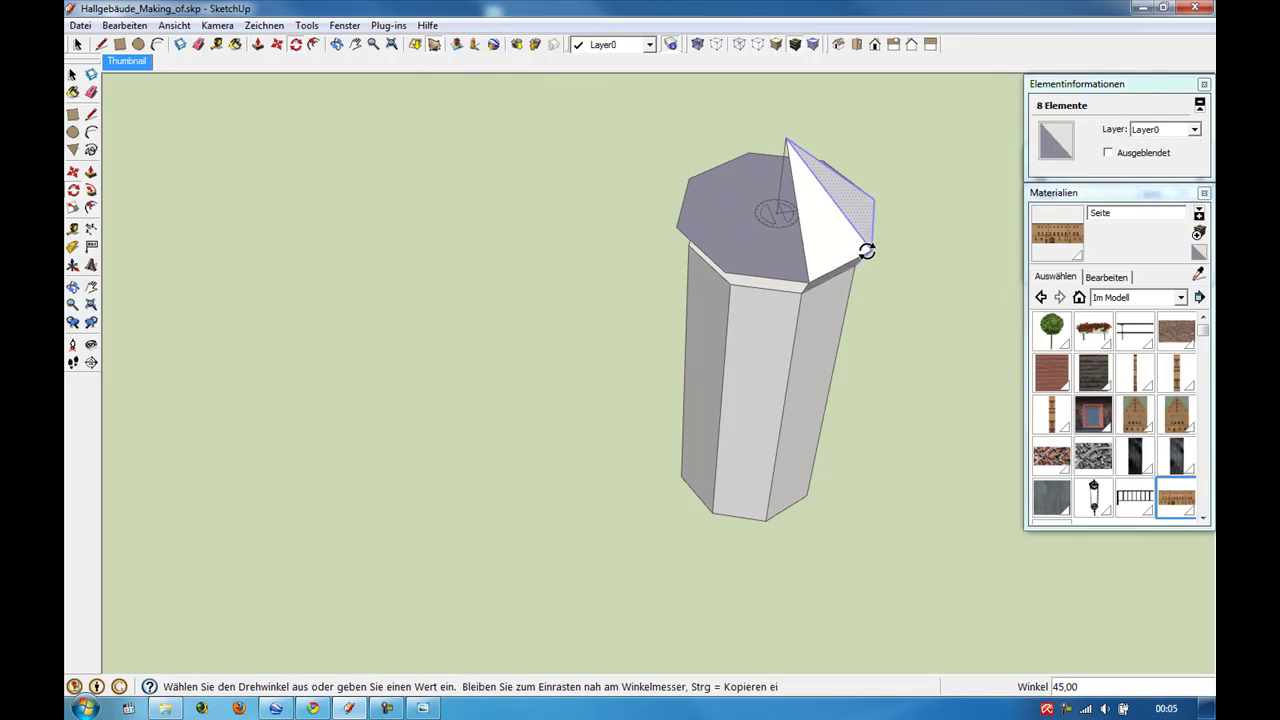
left_click(866, 251)
mouse_move(843, 243)
middle_mouse_down()
mouse_move(614, 294)
mouse_move(634, 346)
middle_mouse_up()
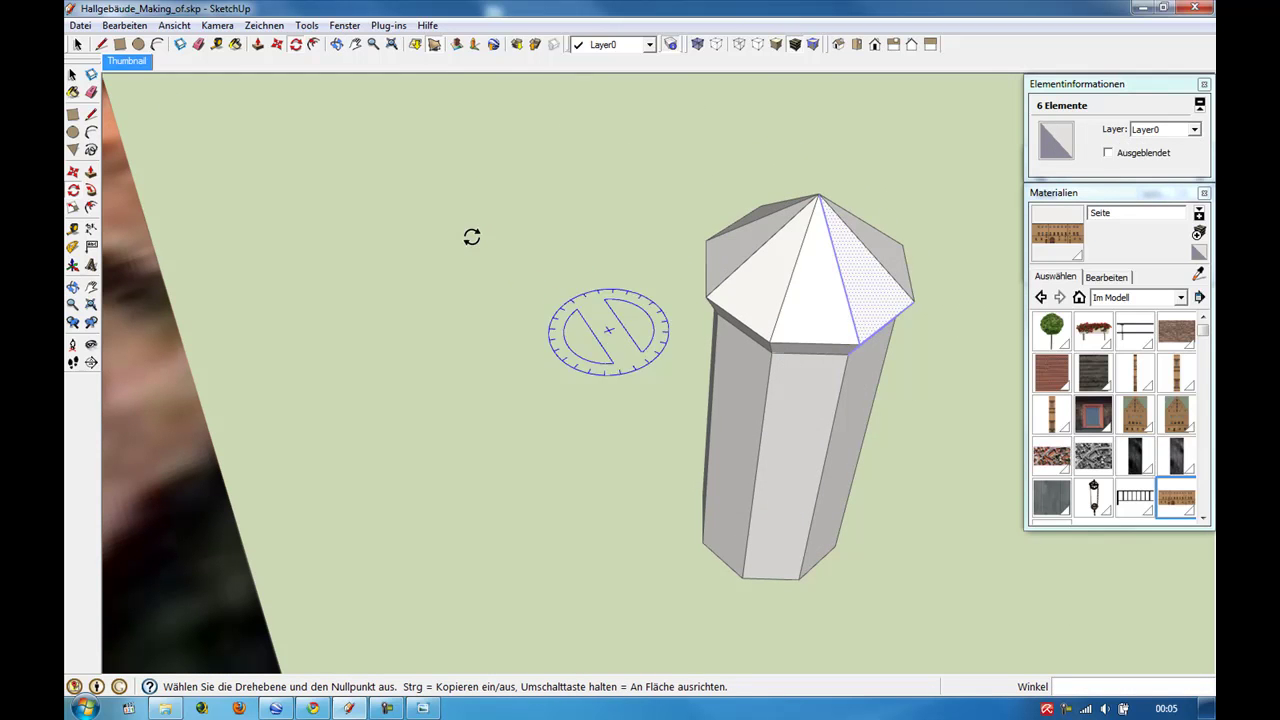
Window-select the whole tower and make it one group.
left_click(72, 74)
left_click_drag(529, 123, 1012, 665)
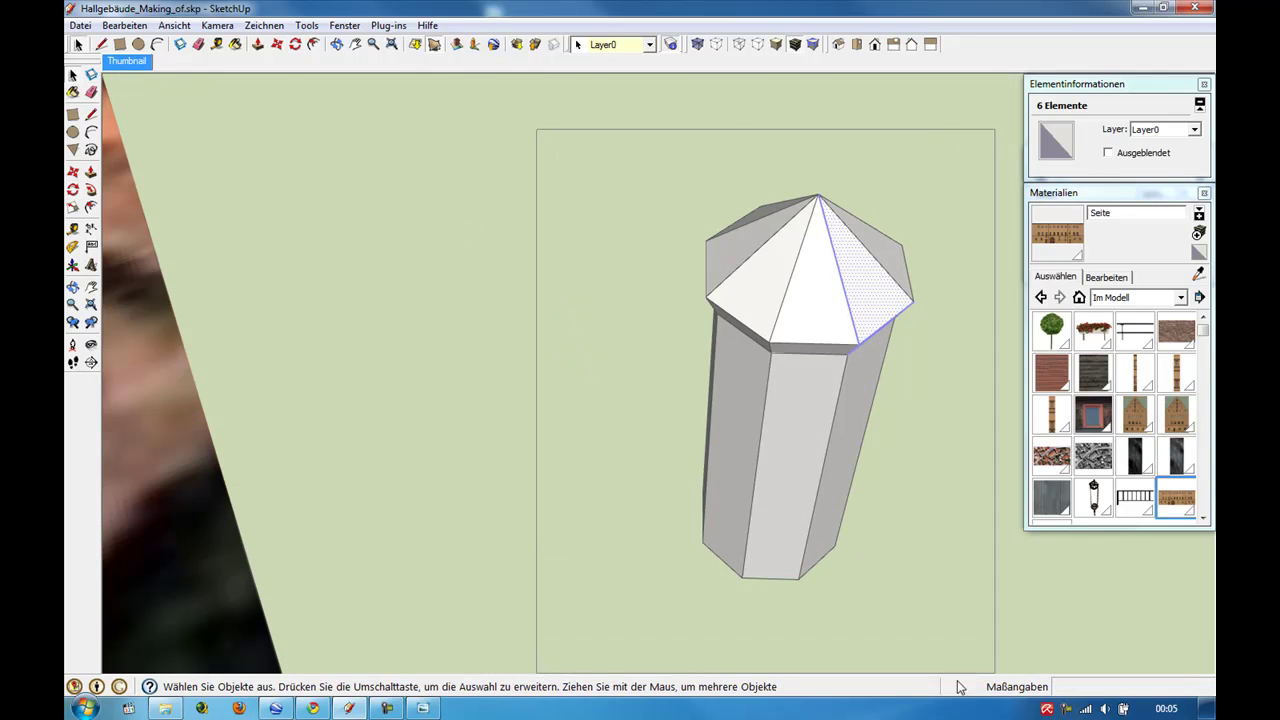
right_click(795, 492)
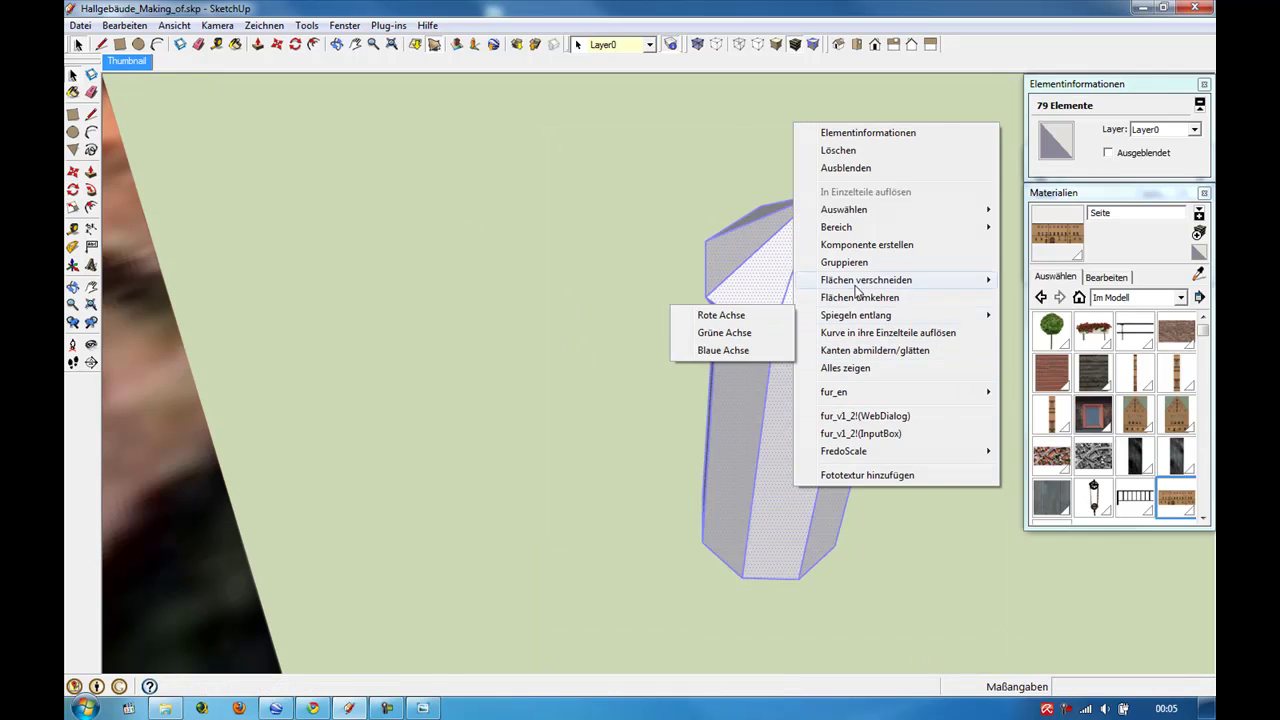
left_click(852, 264)
mouse_move(852, 266)
middle_mouse_down()
mouse_move(879, 425)
mouse_move(622, 444)
middle_mouse_up()
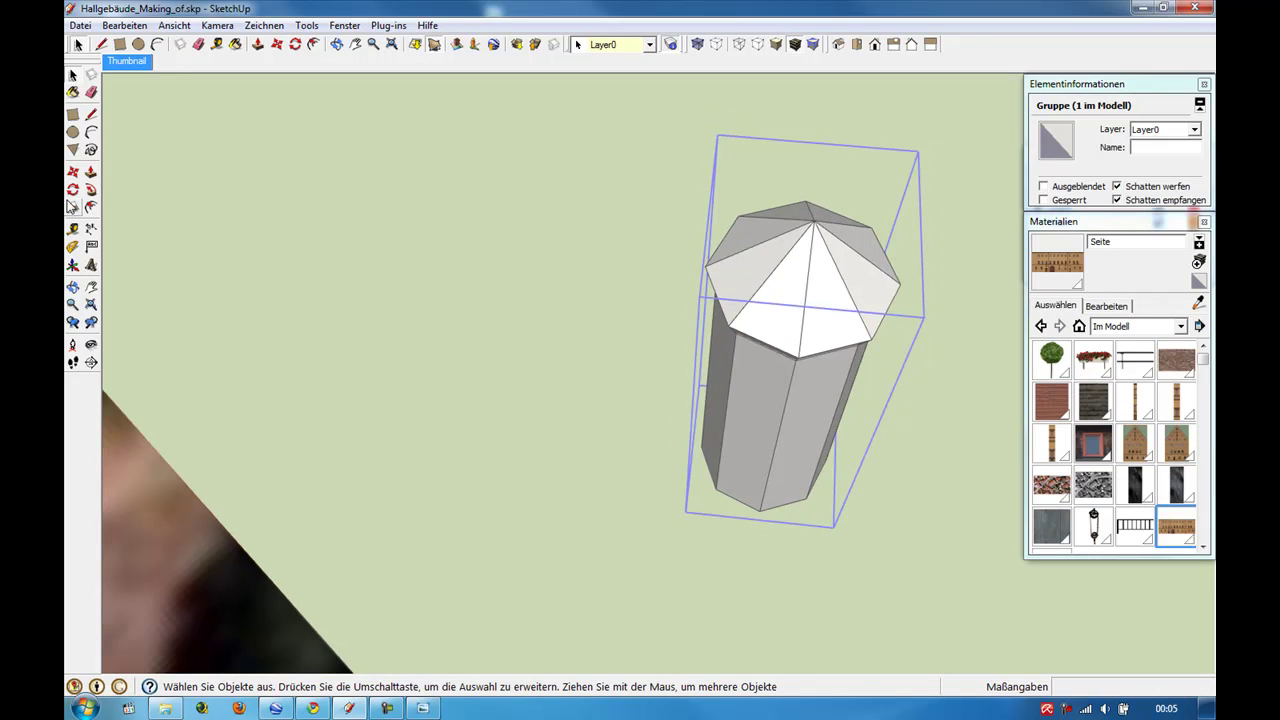
Rotate the grouped tower 22.5° about its base corner to match the building's orientation.
left_click(72, 189)
scroll(700, 330, "down", 2)
scroll(705, 320, "down", 2)
scroll(708, 315, "down", 2)
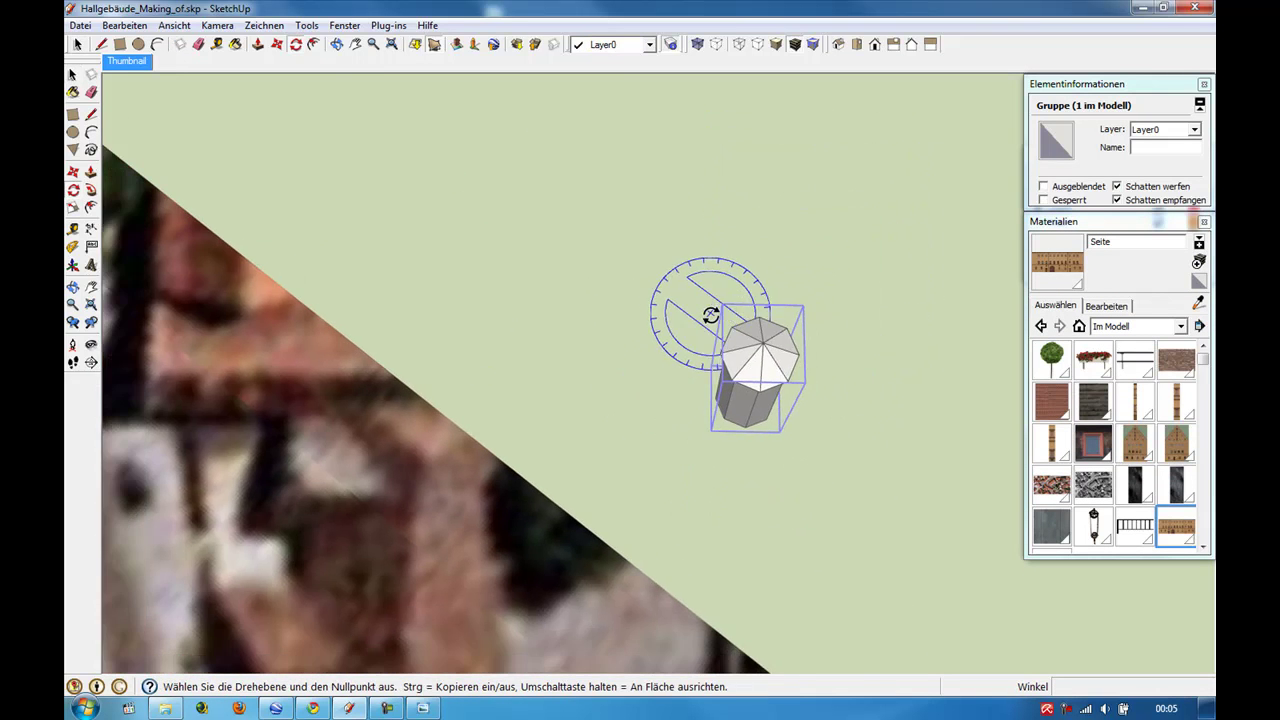
scroll(708, 315, "down", 3)
scroll(743, 340, "down", 2)
mouse_move(743, 329)
middle_mouse_down()
mouse_move(766, 377)
mouse_move(733, 345)
middle_mouse_up()
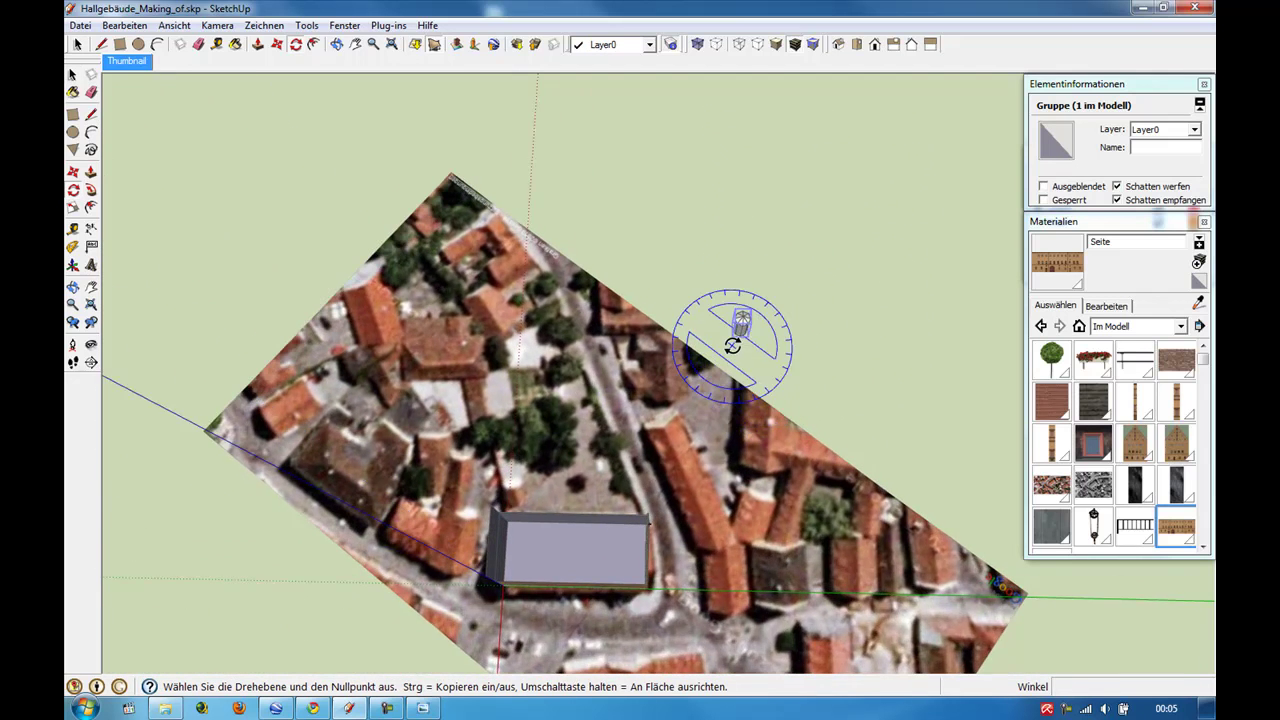
scroll(739, 340, "up", 2)
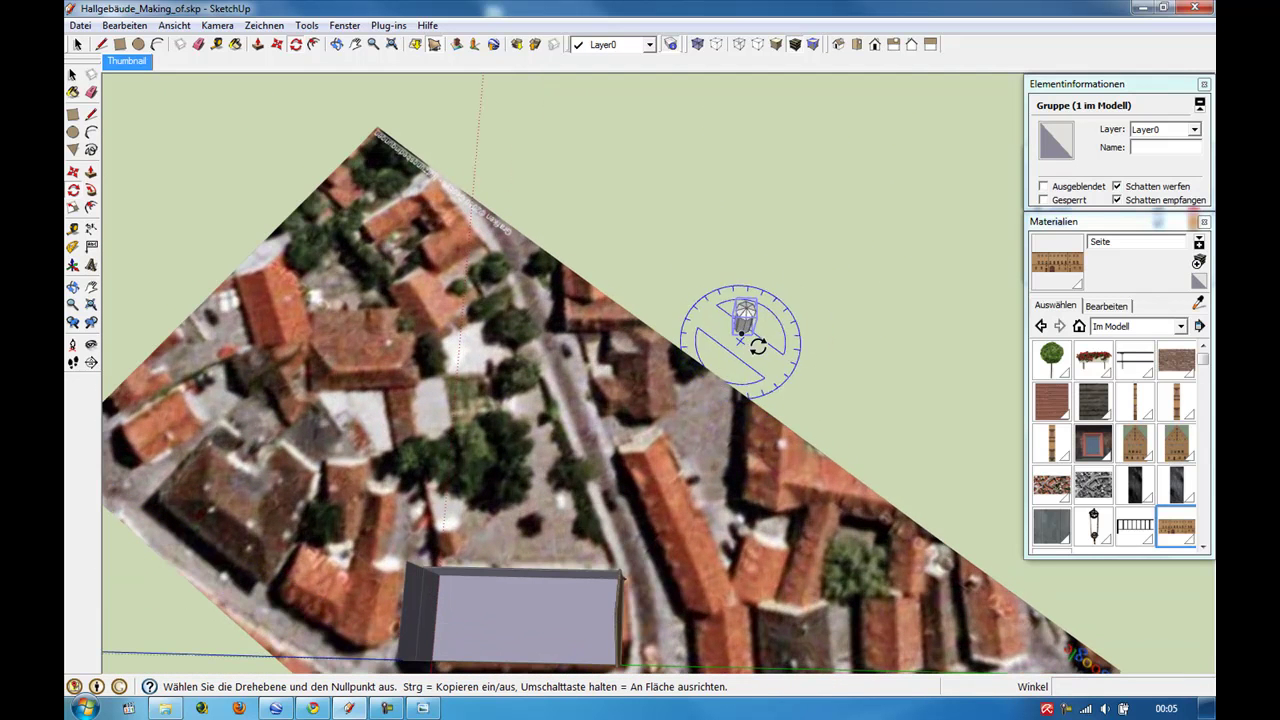
left_click(745, 333)
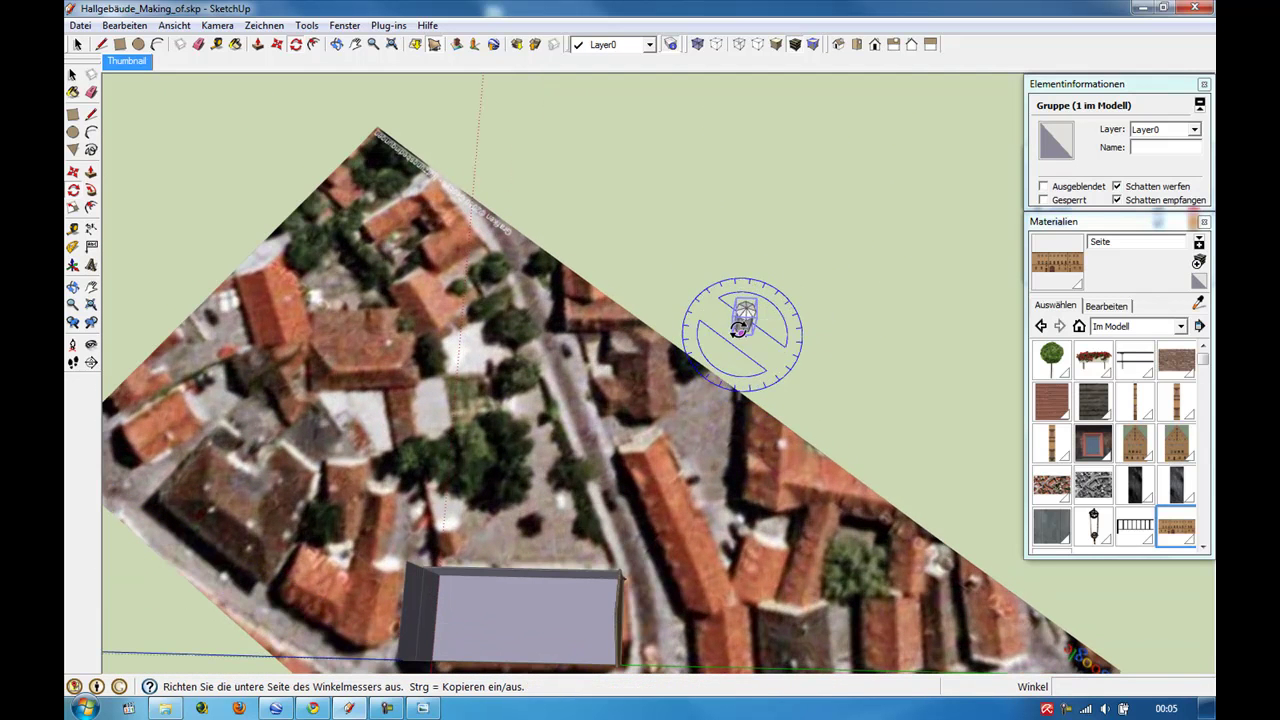
scroll(738, 330, "up", 2)
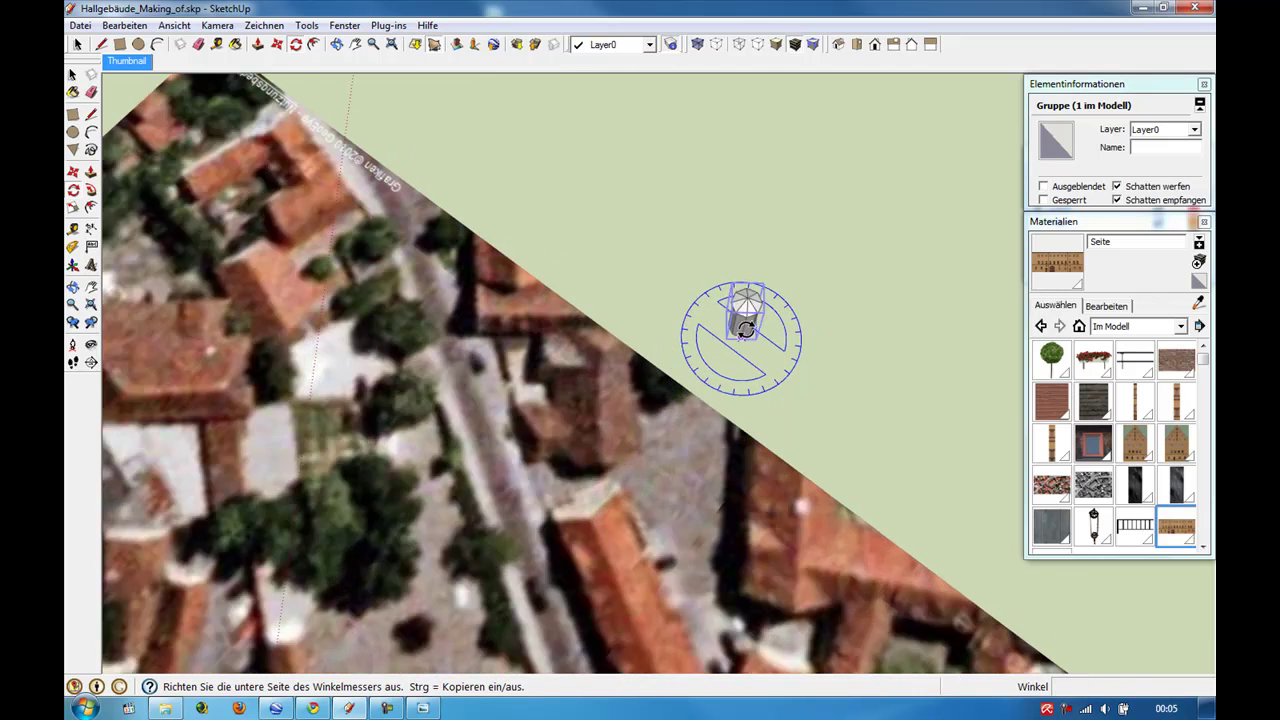
scroll(738, 330, "up", 2)
left_click(750, 340)
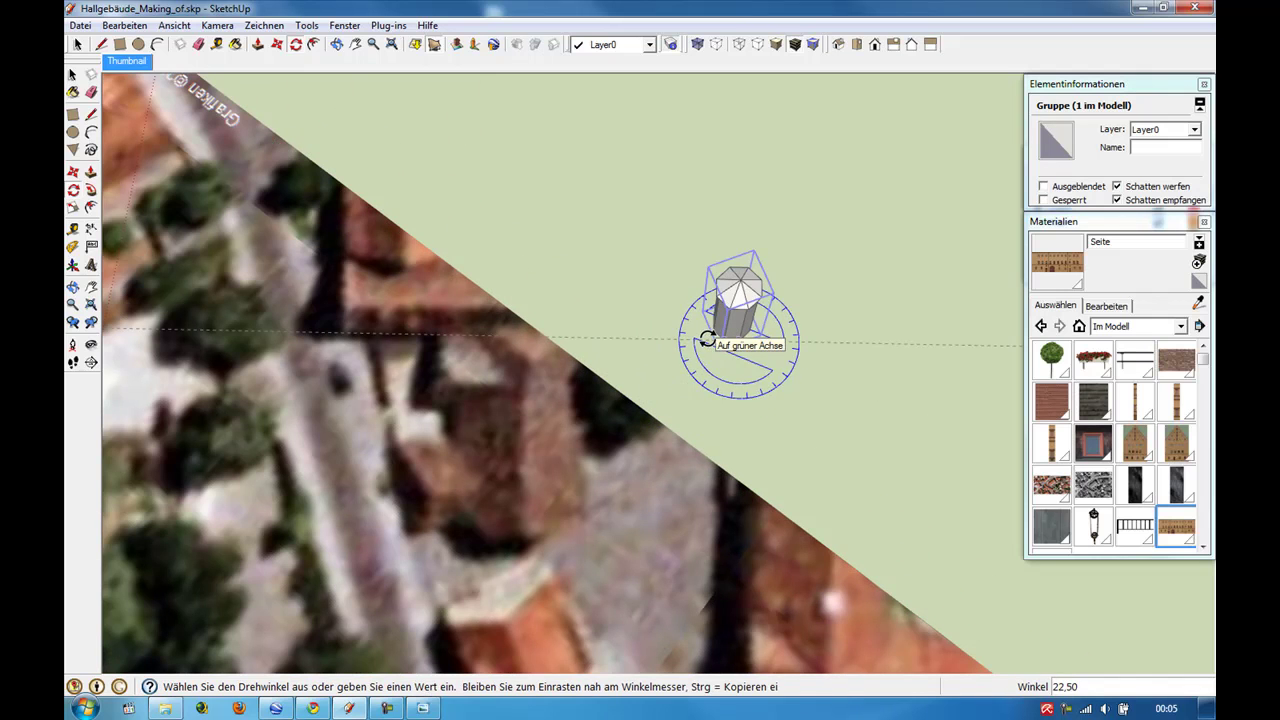
left_click(707, 340)
Tilt the view toward the building and pick up the tower with the Move tool.
key("m")
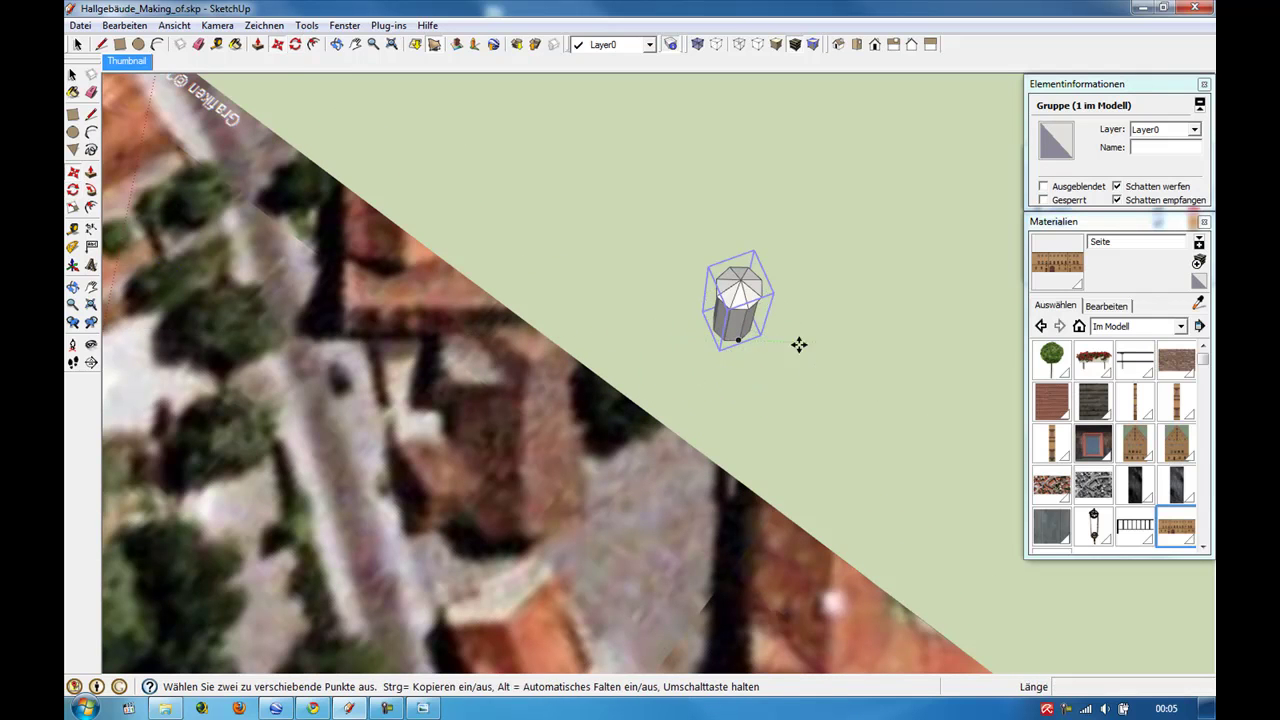
key("q")
key("m")
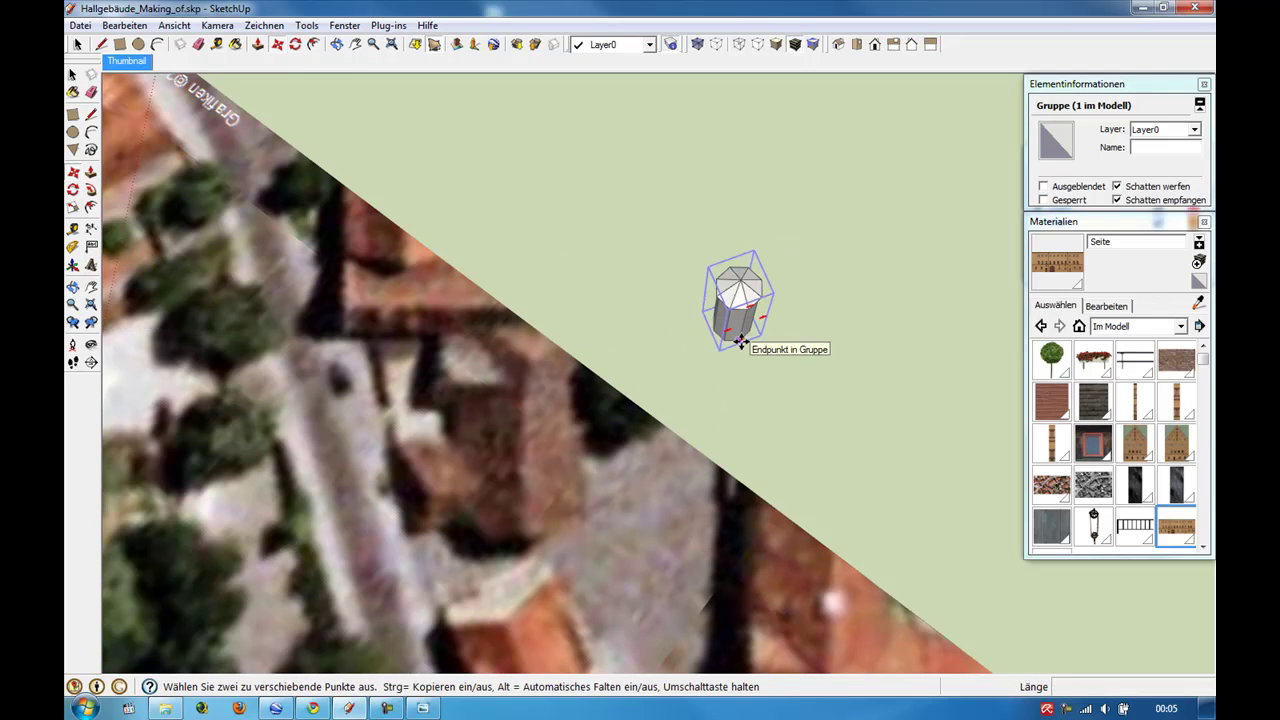
scroll(741, 340, "down", 2)
scroll(680, 330, "down", 3)
scroll(668, 345, "down", 2)
middle_click_drag(668, 345, 670, 455)
scroll(670, 455, "up", 3)
scroll(671, 452, "up", 3)
scroll(795, 378, "up", 3)
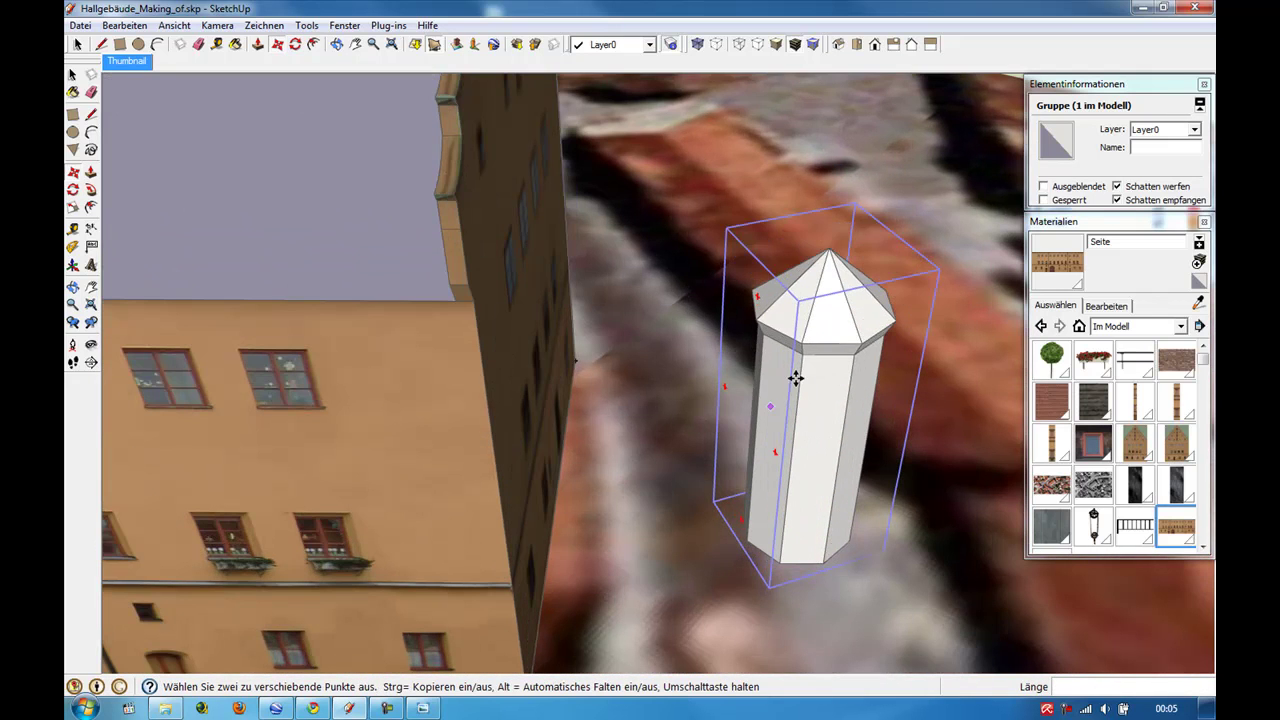
left_click(806, 351)
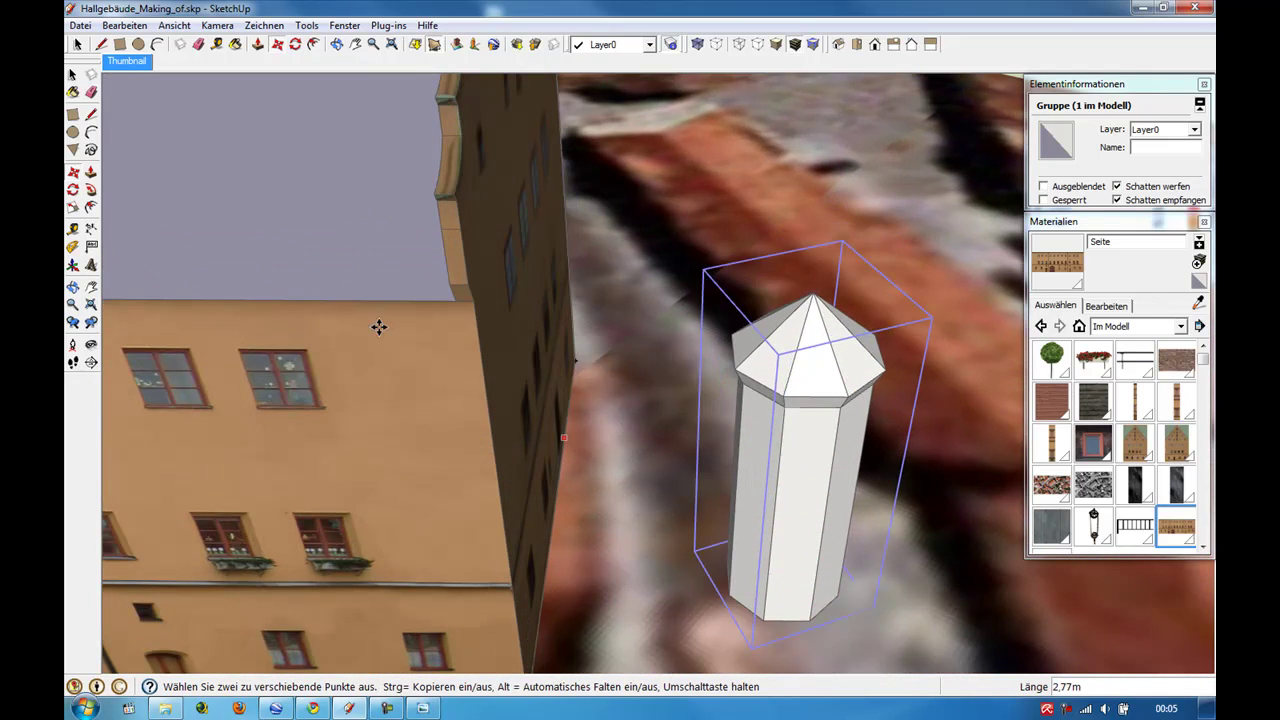
Draw a reference line at the tower corner and move the tower 2,73 m against the building.
left_click(91, 114)
left_click(785, 405)
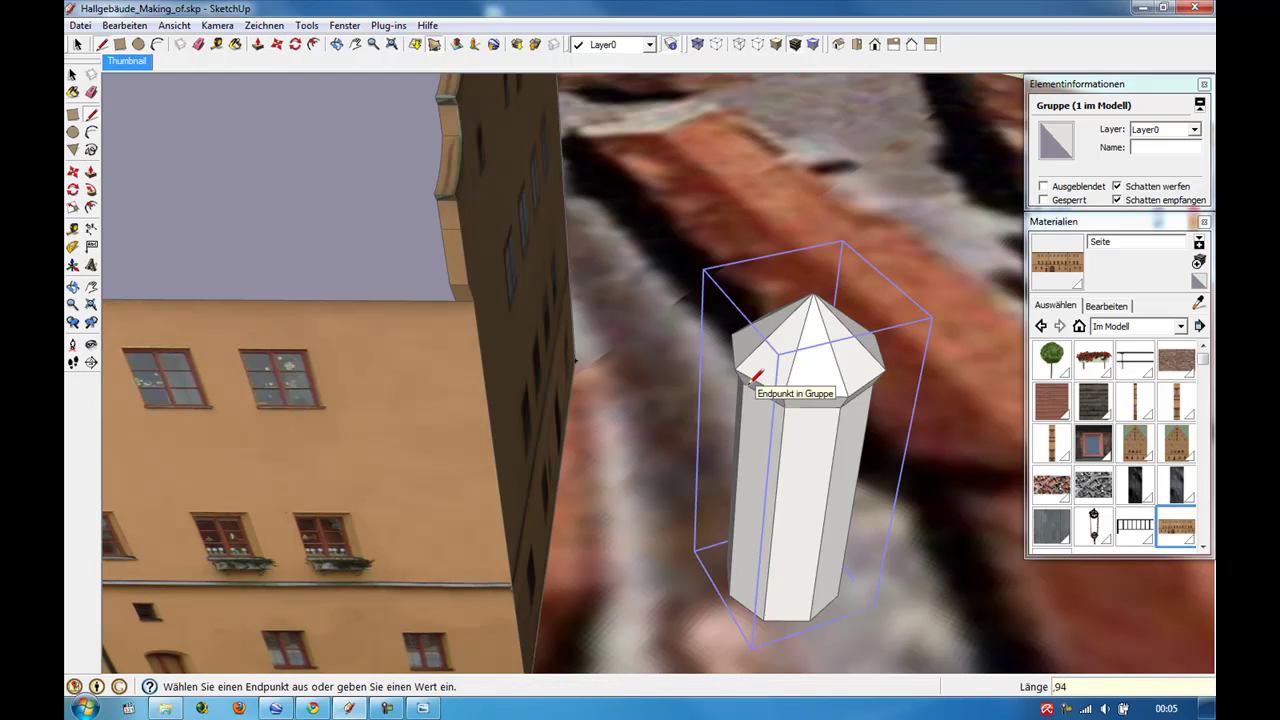
left_click(751, 381)
left_click(74, 174)
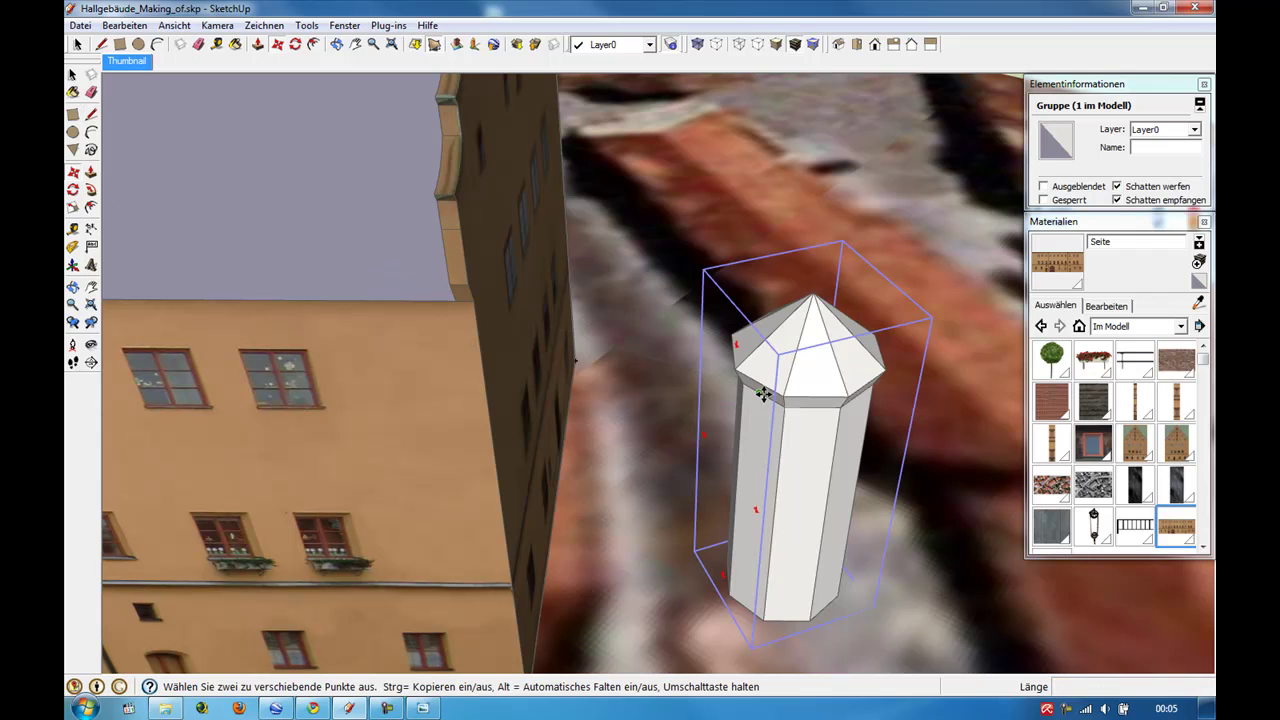
left_click(763, 395)
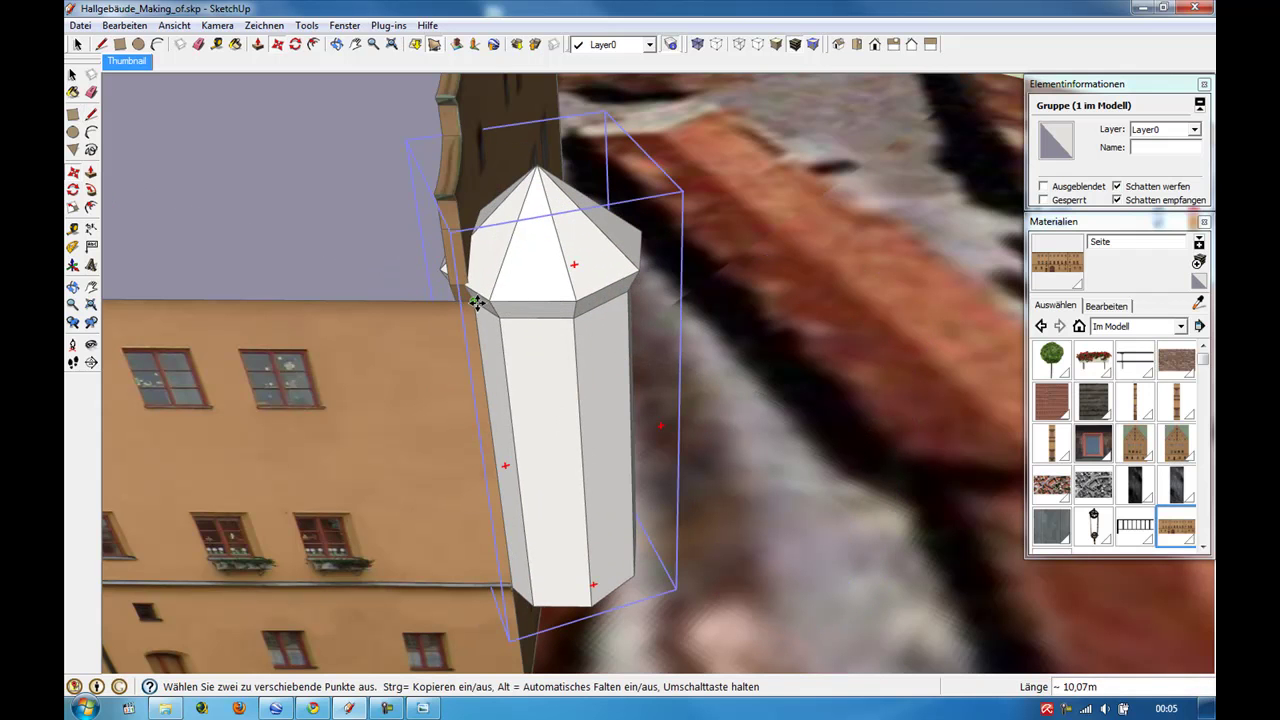
left_click_drag(476, 302, 450, 302)
type("2,7")
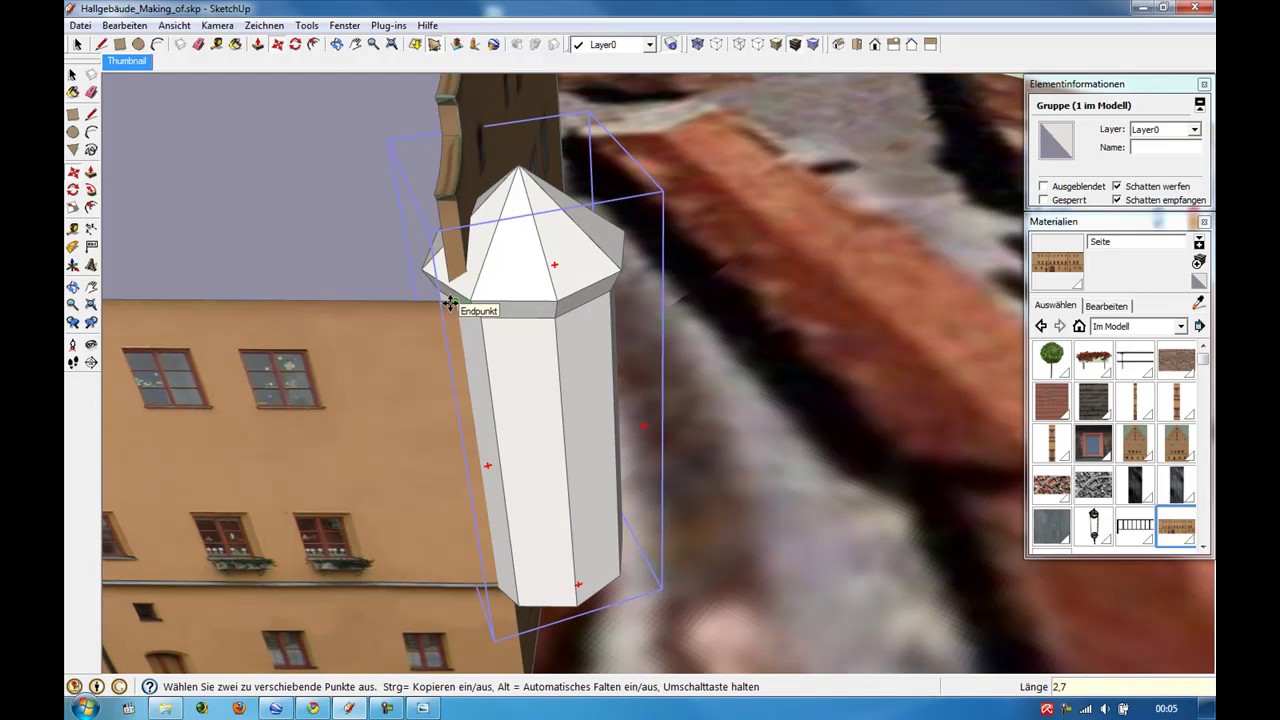
type("3")
key("Return")
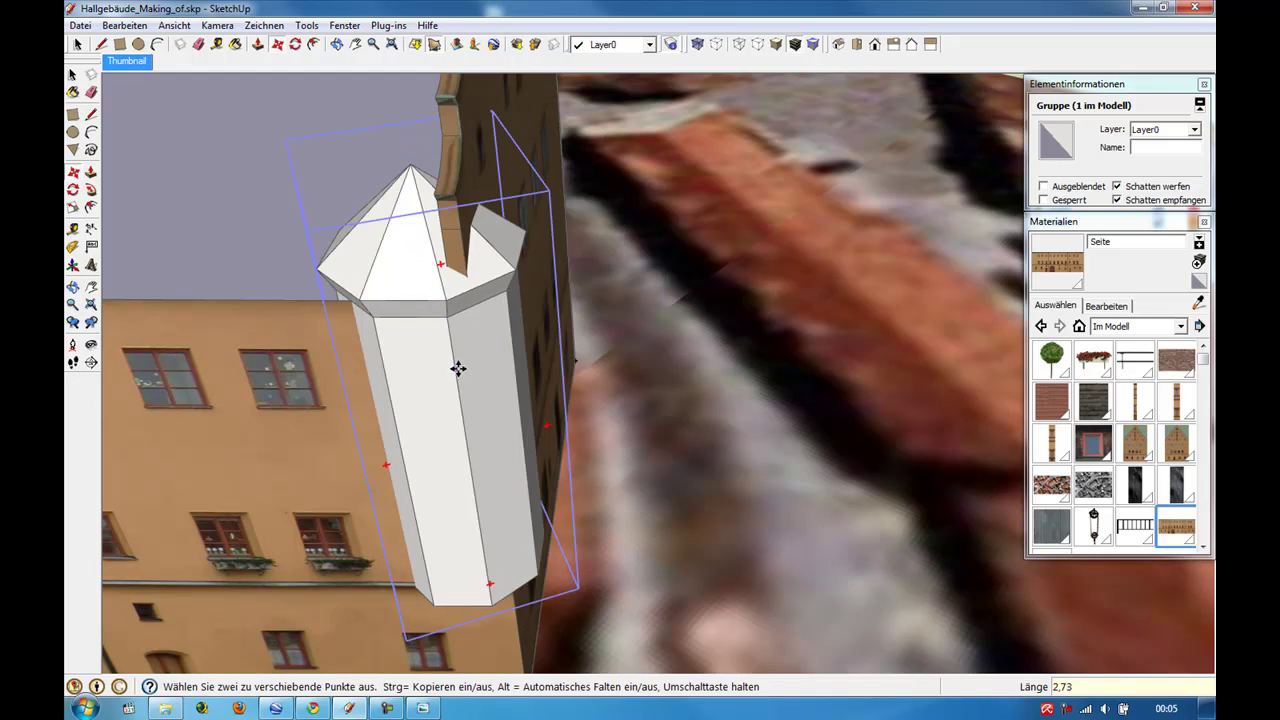
Zoom to the whole building and start a line at the top of the tower.
left_click(127, 61)
left_click(91, 116)
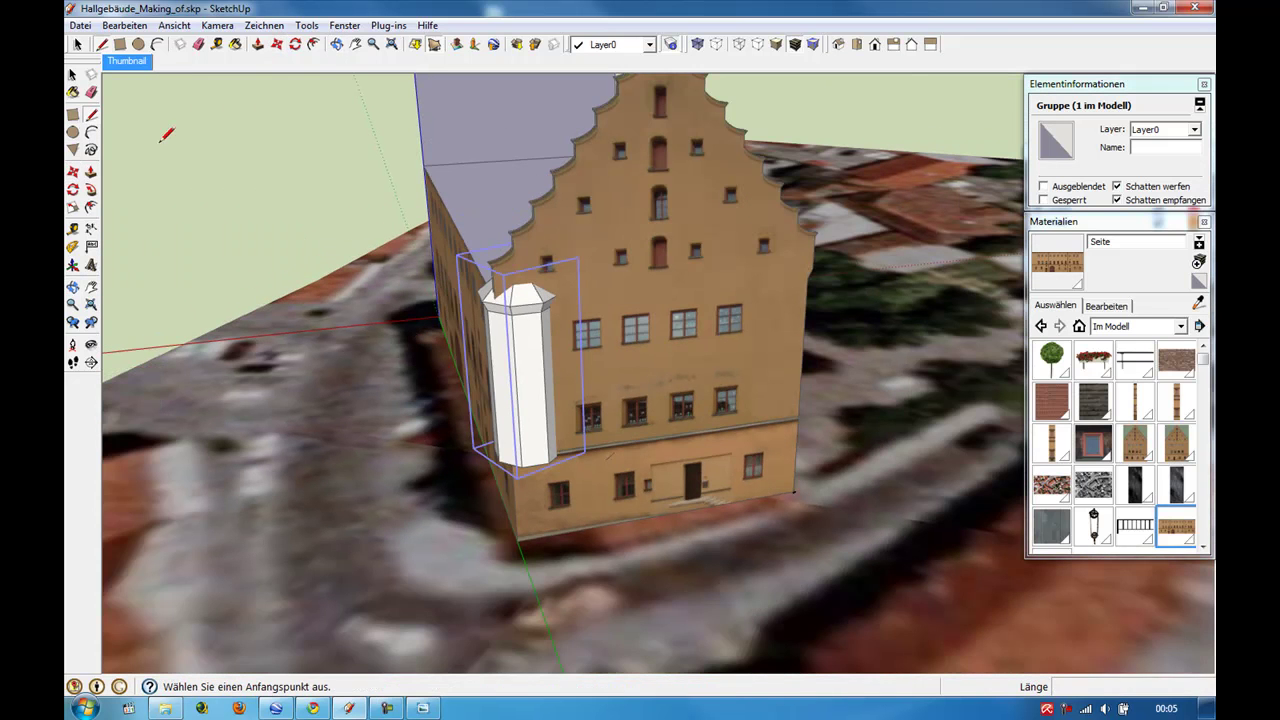
left_click(533, 286)
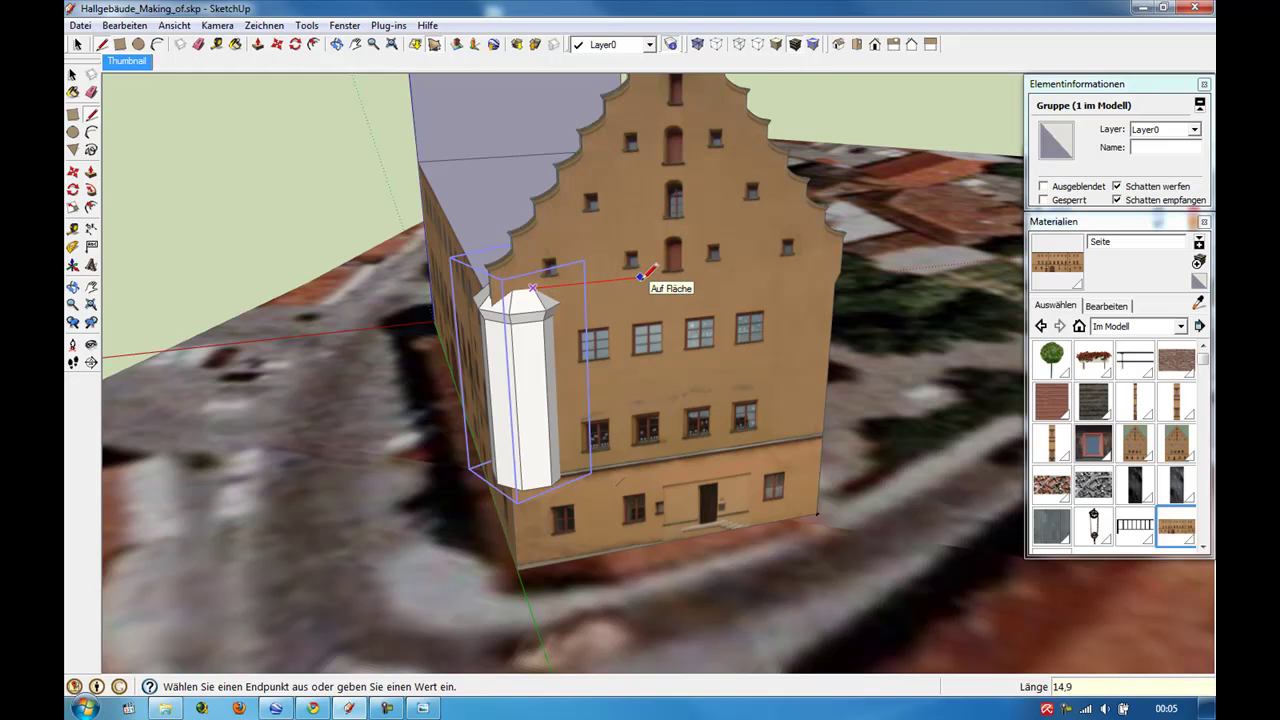
scroll(641, 275, "up", 3)
Make the oriel tower group a component with Komponente erstellen and open it for editing.
left_click(72, 74)
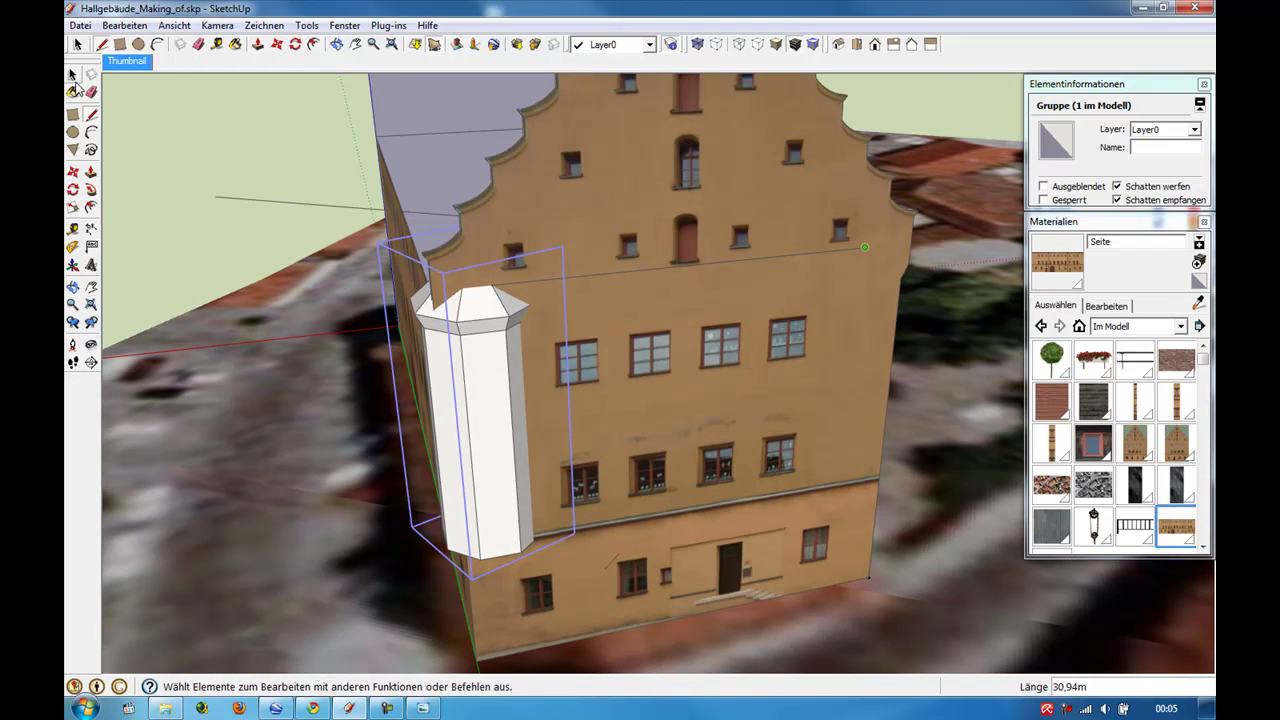
right_click(461, 371)
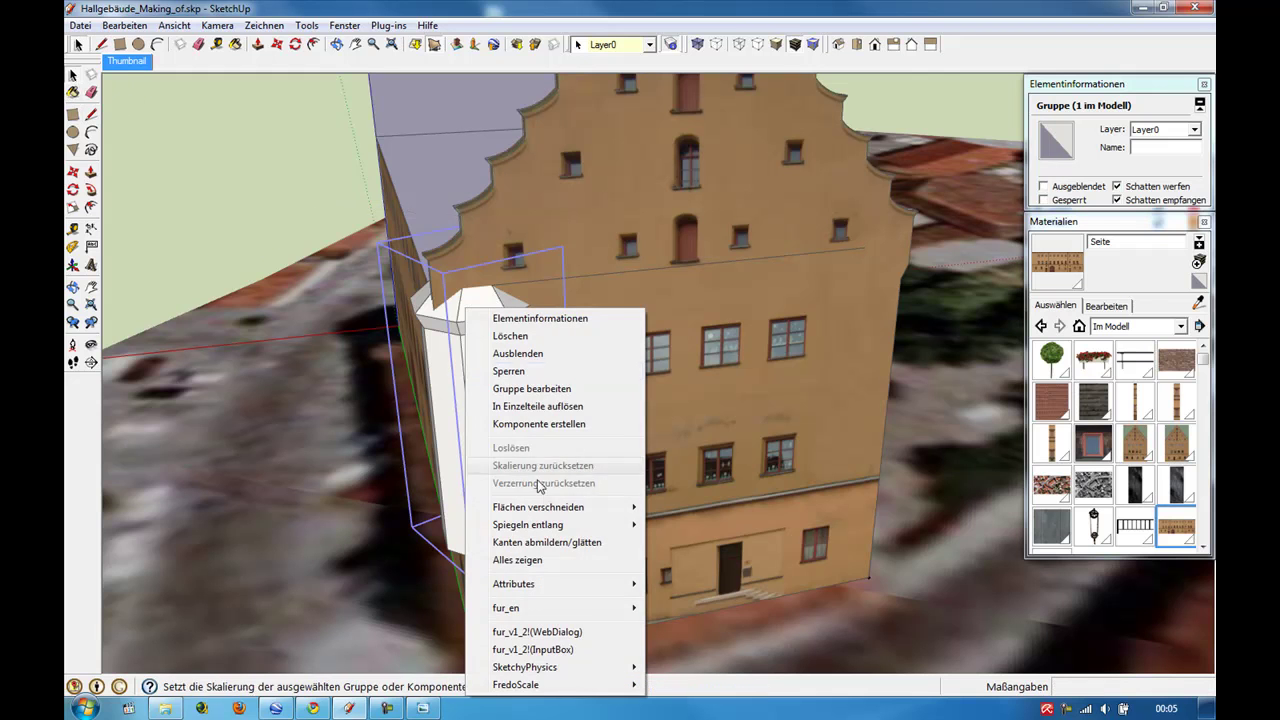
left_click(538, 424)
scroll(466, 338, "up", 2)
left_click(466, 338)
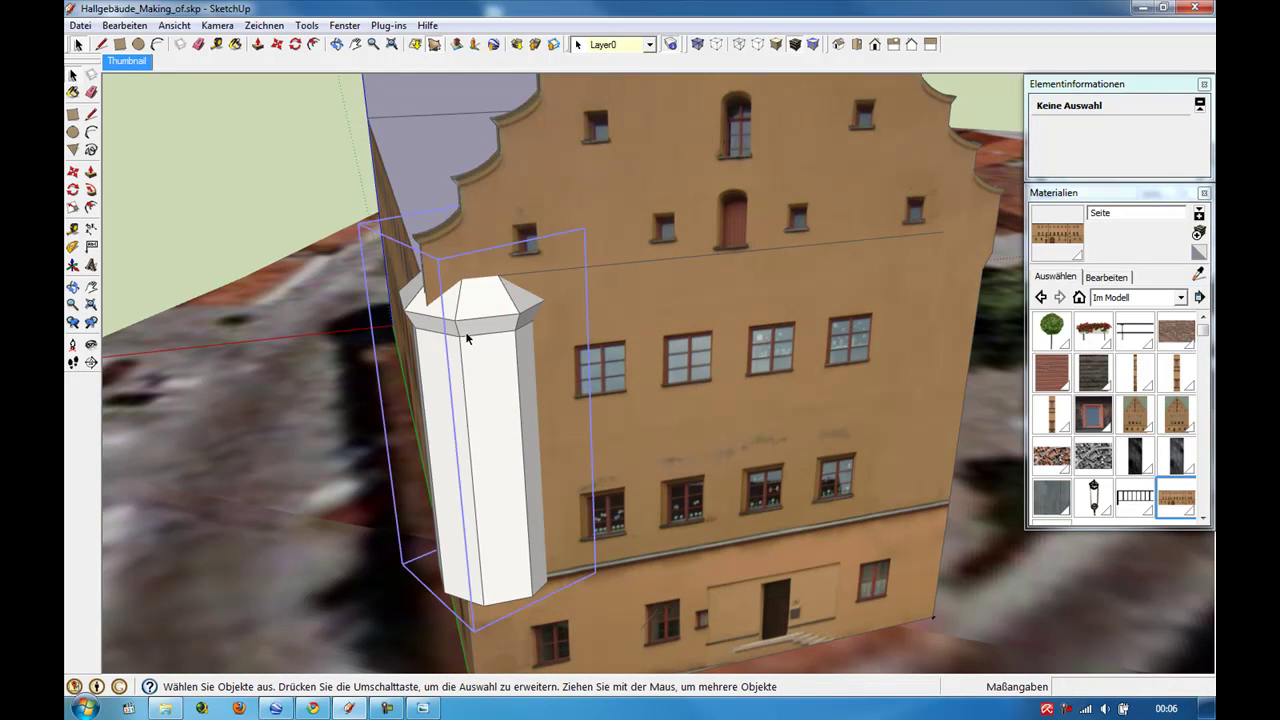
double_click(466, 338)
Paint the tower's front faces with the erkerb window texture and reposition it to fit.
scroll(533, 324, "down", 1)
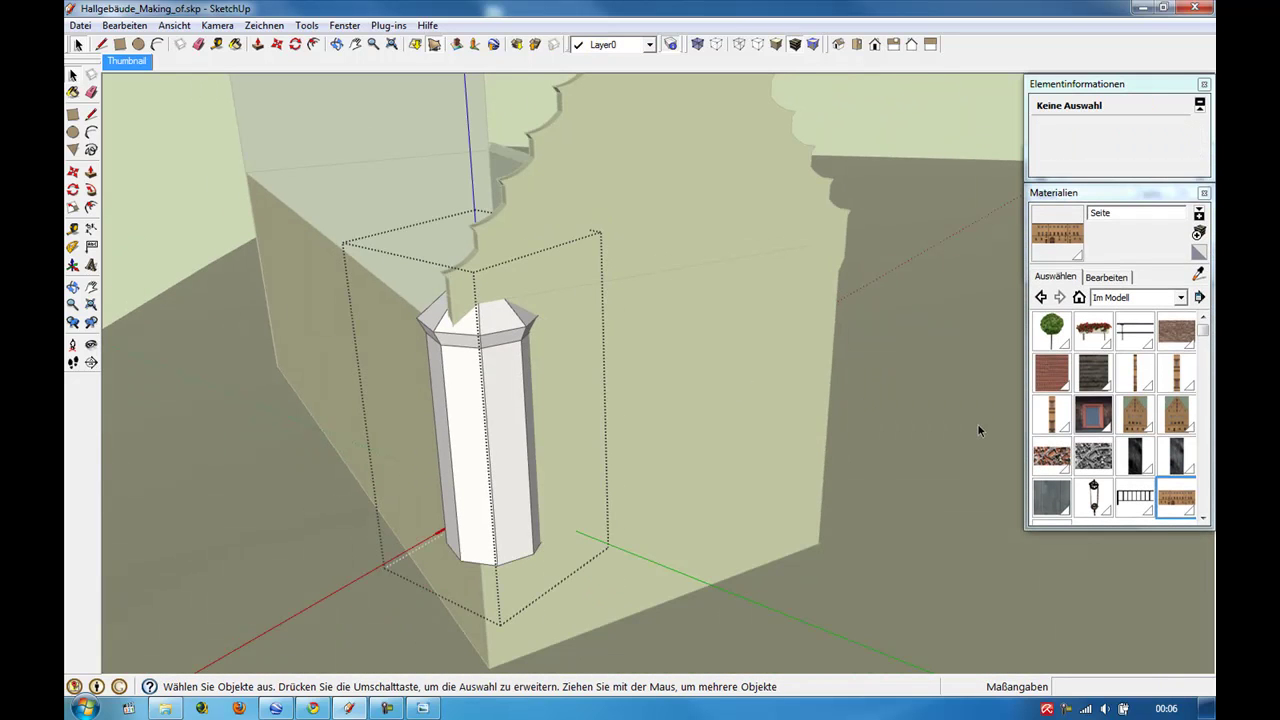
left_click(1174, 372)
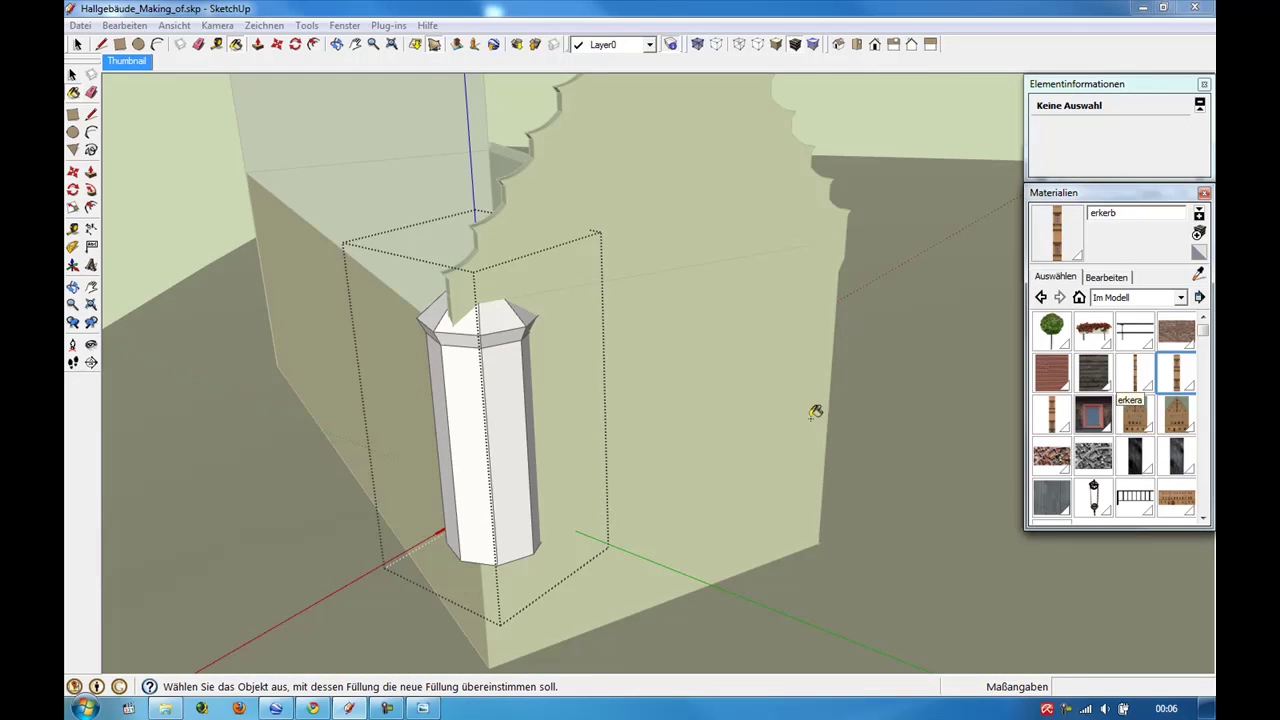
scroll(729, 451, "up", 1)
scroll(620, 490, "up", 2)
left_click(450, 494)
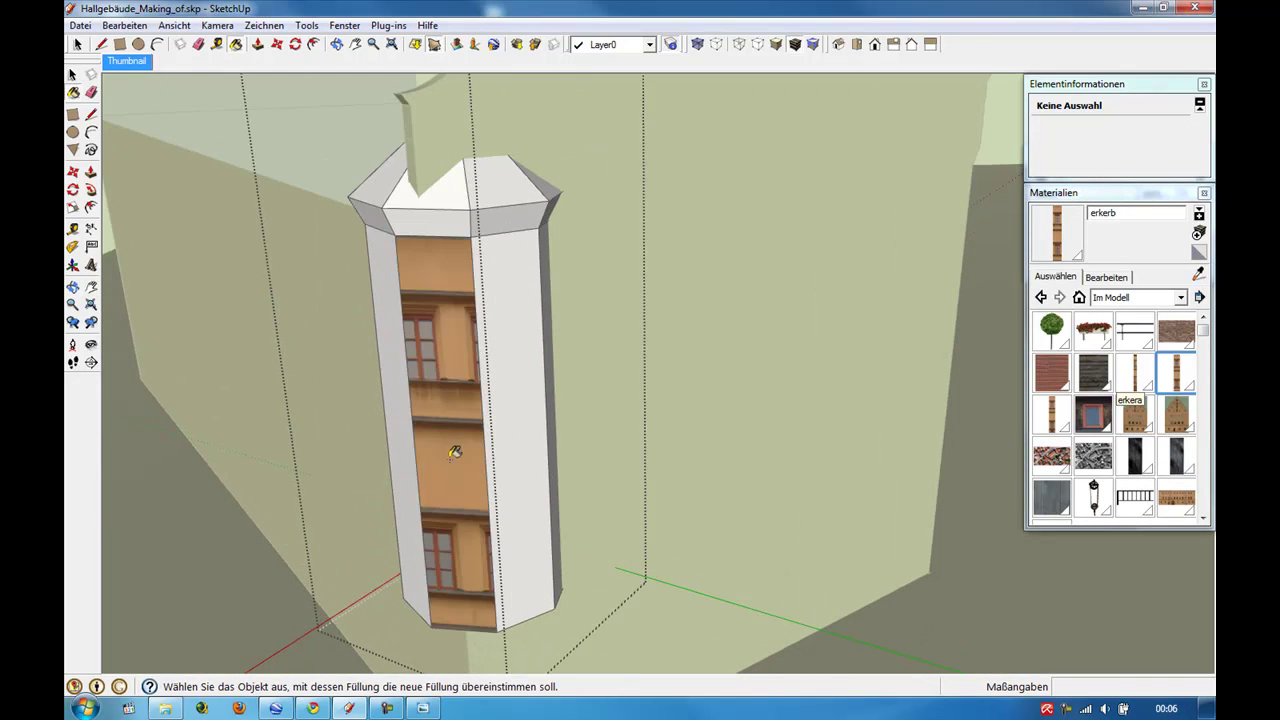
scroll(450, 494, "down", 2)
mouse_move(600, 440)
middle_mouse_down()
mouse_move(680, 420)
mouse_move(519, 453)
middle_mouse_up()
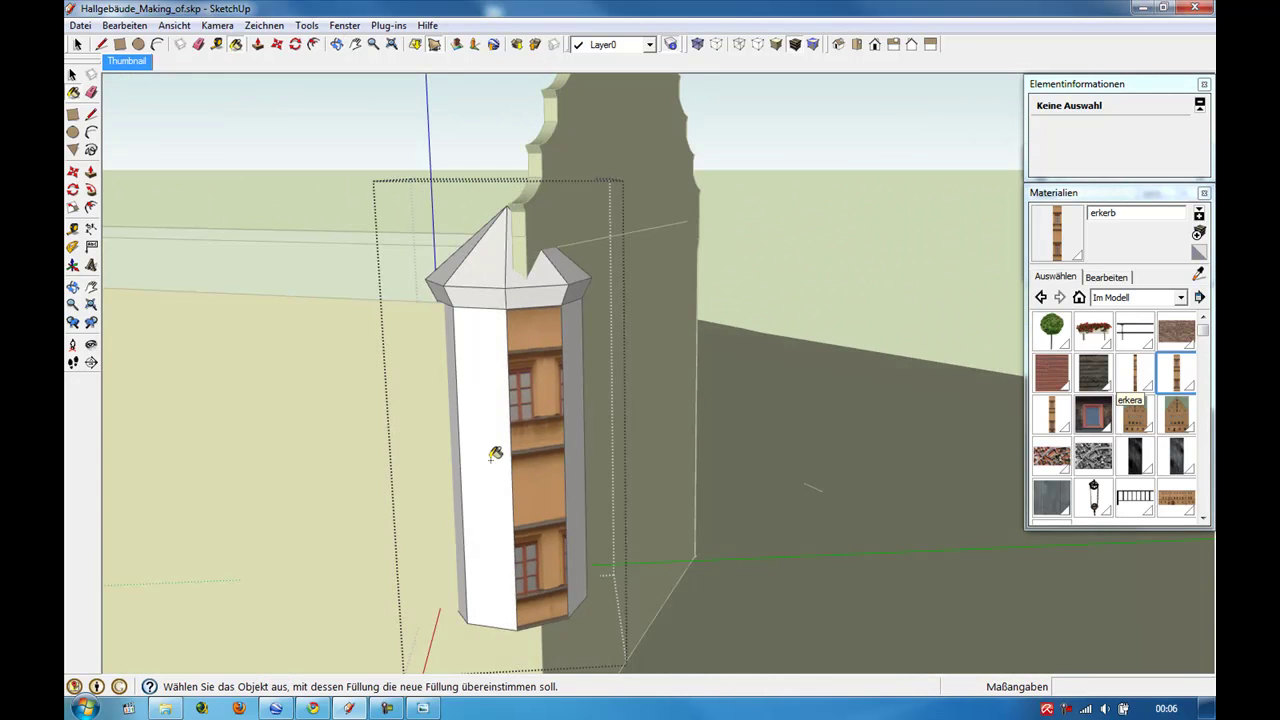
left_click(495, 454)
scroll(495, 454, "up", 2)
right_click(517, 86)
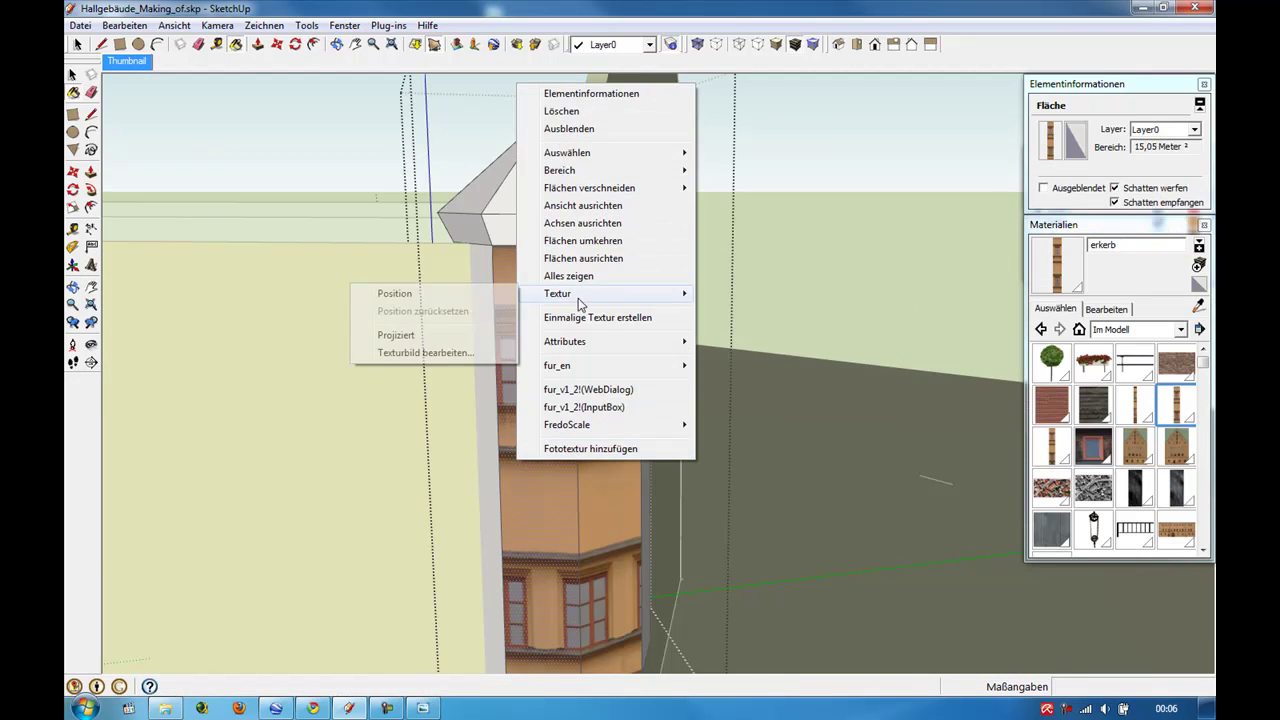
left_click(480, 295)
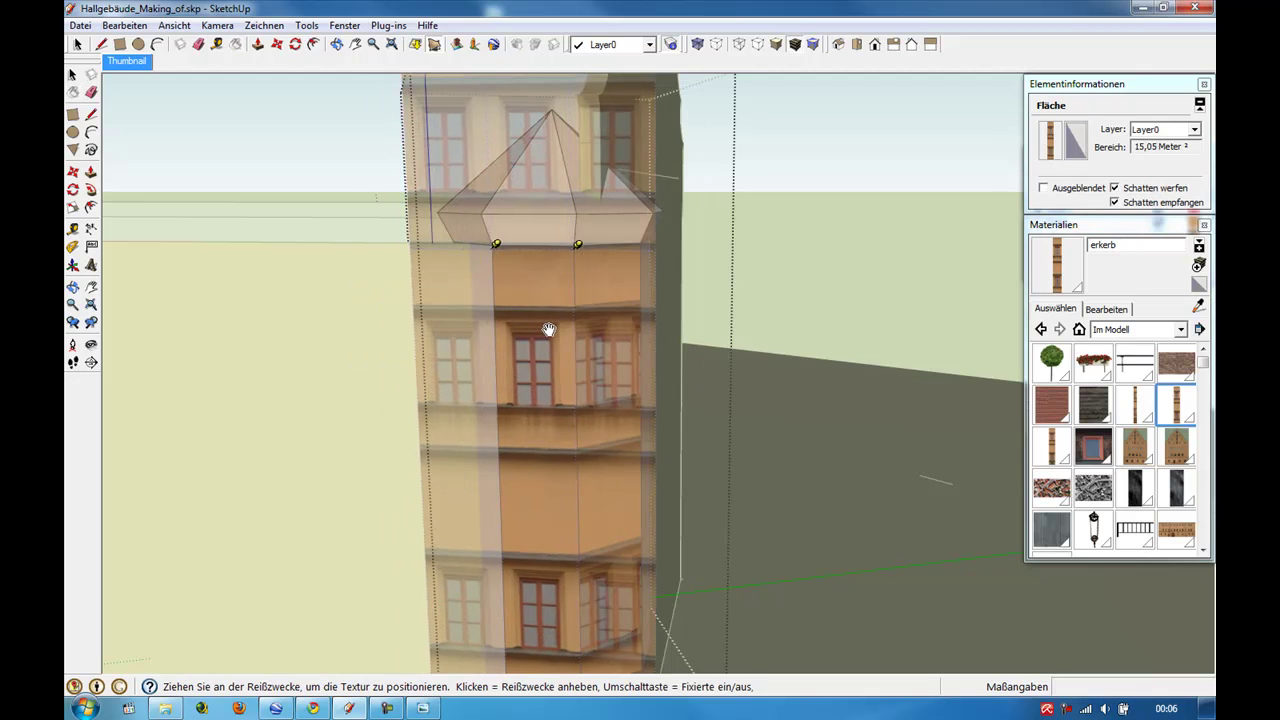
mouse_move(548, 330)
middle_mouse_down()
mouse_move(599, 358)
mouse_move(543, 269)
middle_mouse_up()
key("Return")
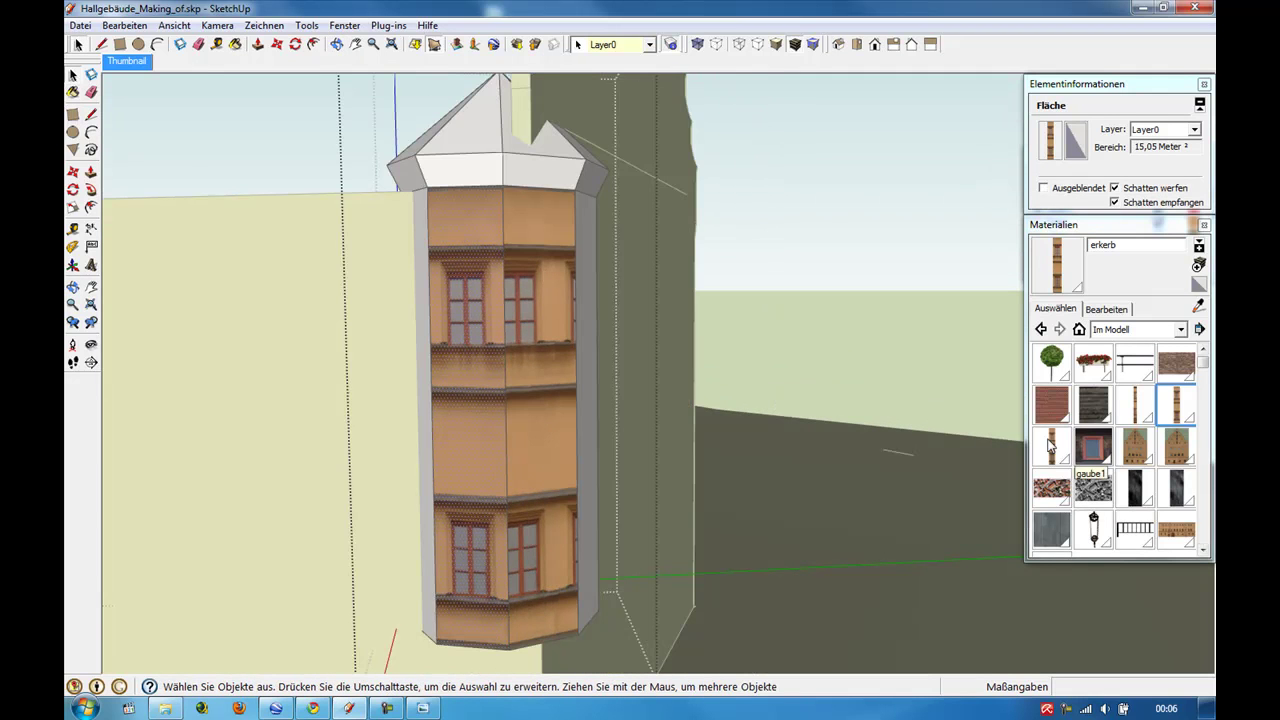
Apply the Erkerm ornament texture to the lower tower face and reposition it.
left_click(1050, 445)
left_click(520, 605)
middle_click_drag(520, 605, 357, 382)
right_click(324, 402)
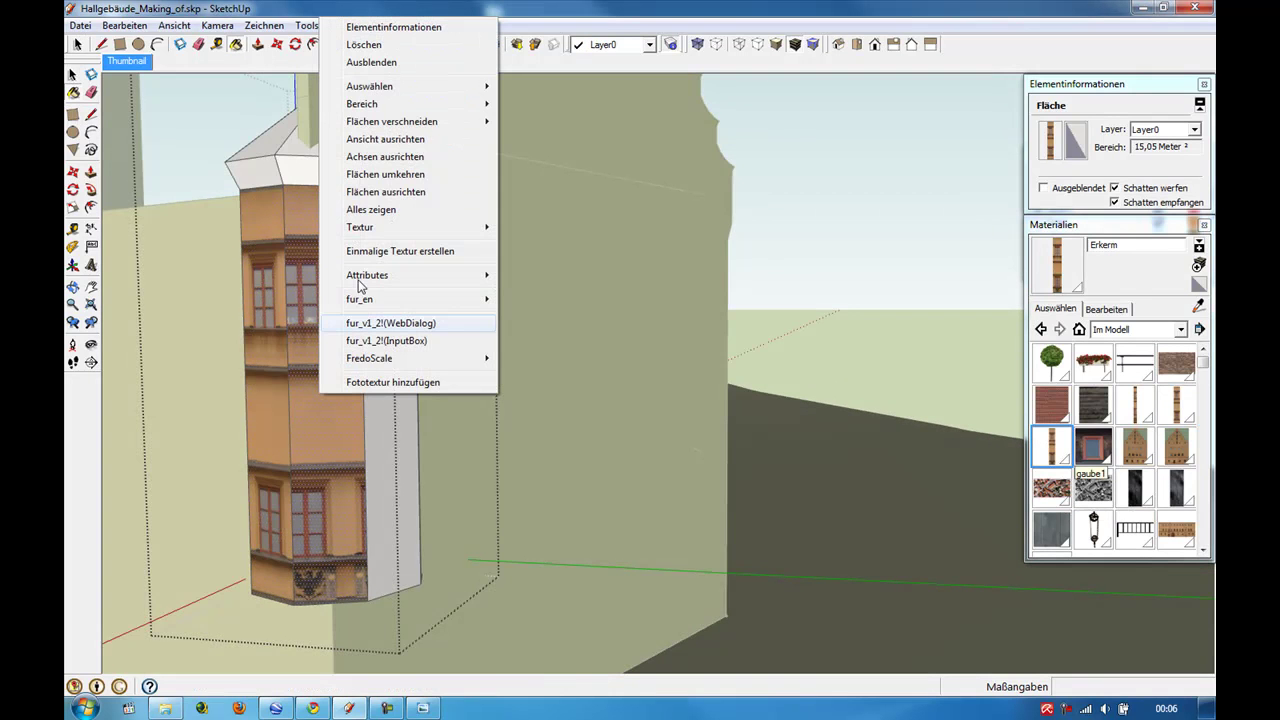
left_click(271, 234)
scroll(334, 349, "up", 5)
scroll(375, 357, "down", 2)
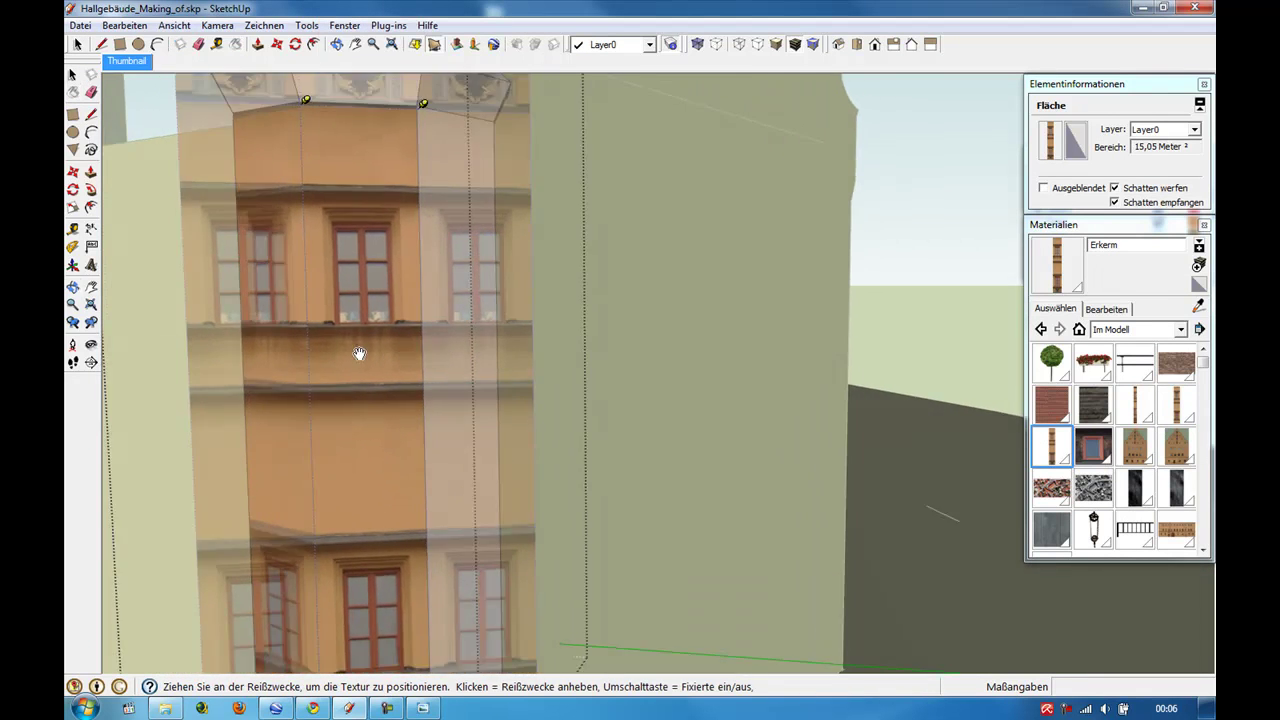
scroll(359, 353, "down", 1)
Paint the grey tower side with erkerb and shift the texture right to align its windows.
left_click(91, 91)
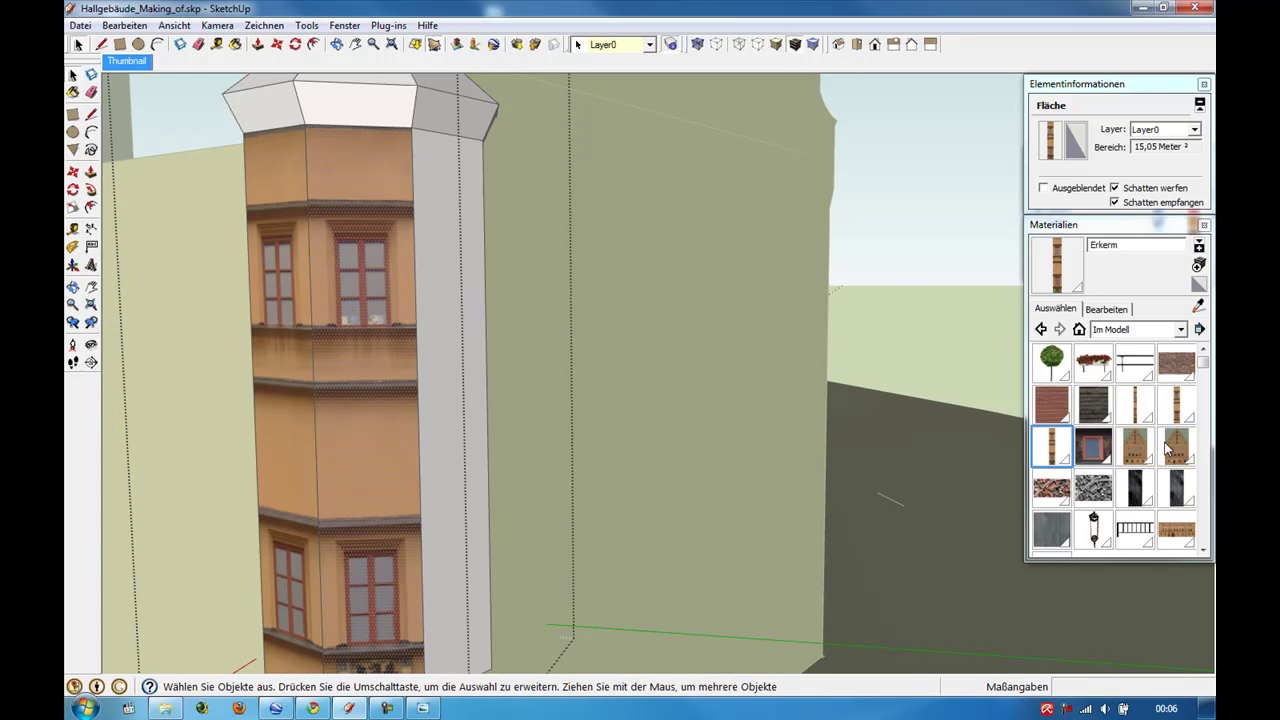
left_click(1176, 405)
left_click(451, 331)
scroll(266, 354, "down", 2)
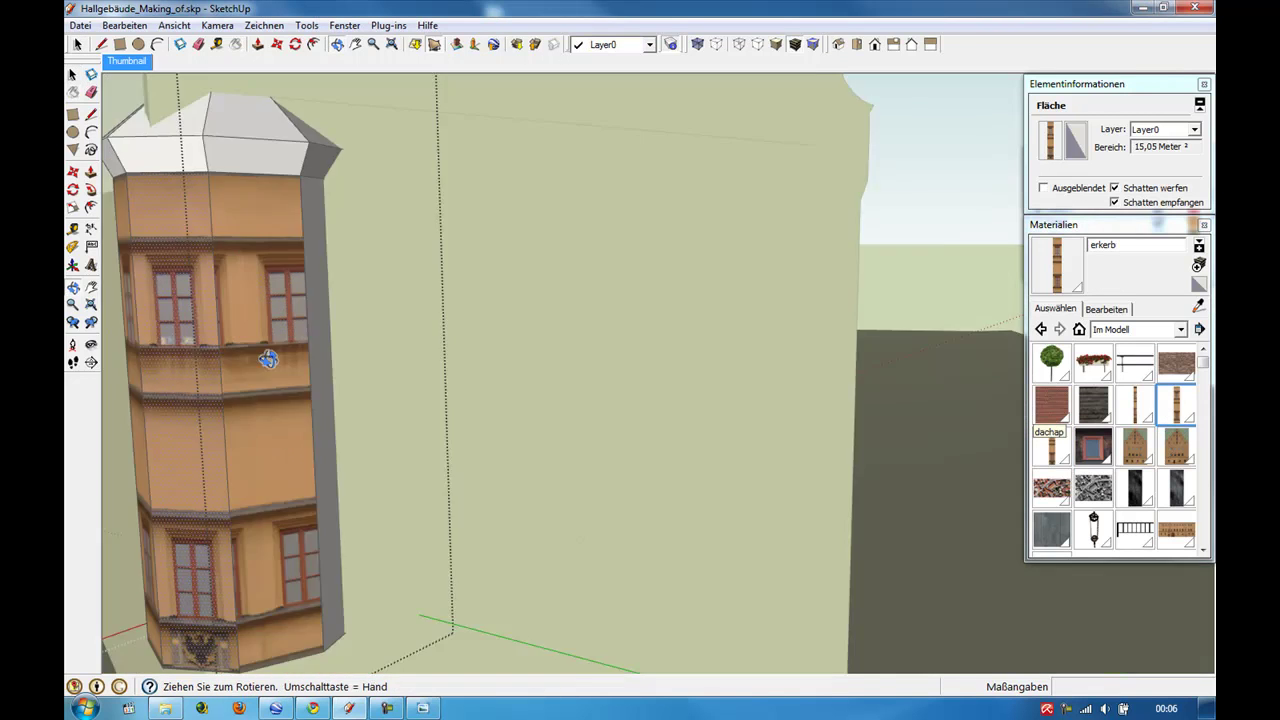
scroll(289, 314, "down", 1)
scroll(280, 330, "up", 2)
right_click(250, 440)
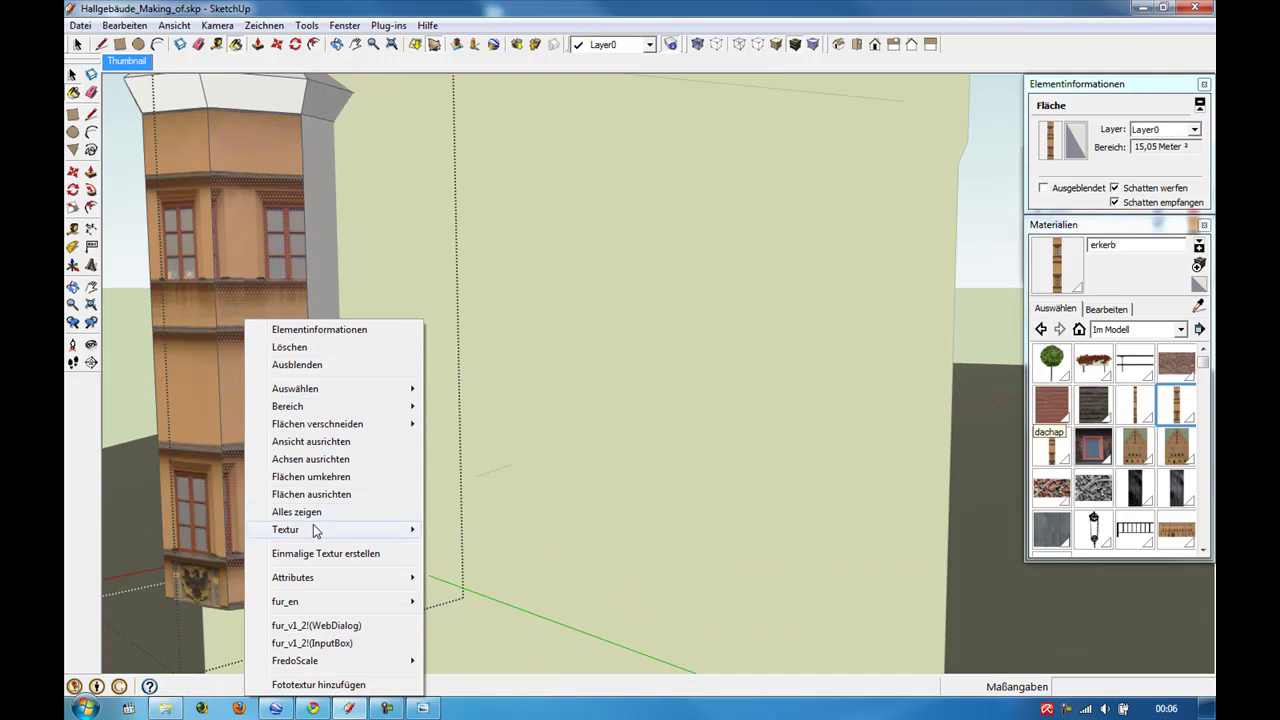
left_click(212, 527)
mouse_move(254, 281)
left_mouse_down()
mouse_move(234, 294)
mouse_move(278, 283)
left_mouse_up()
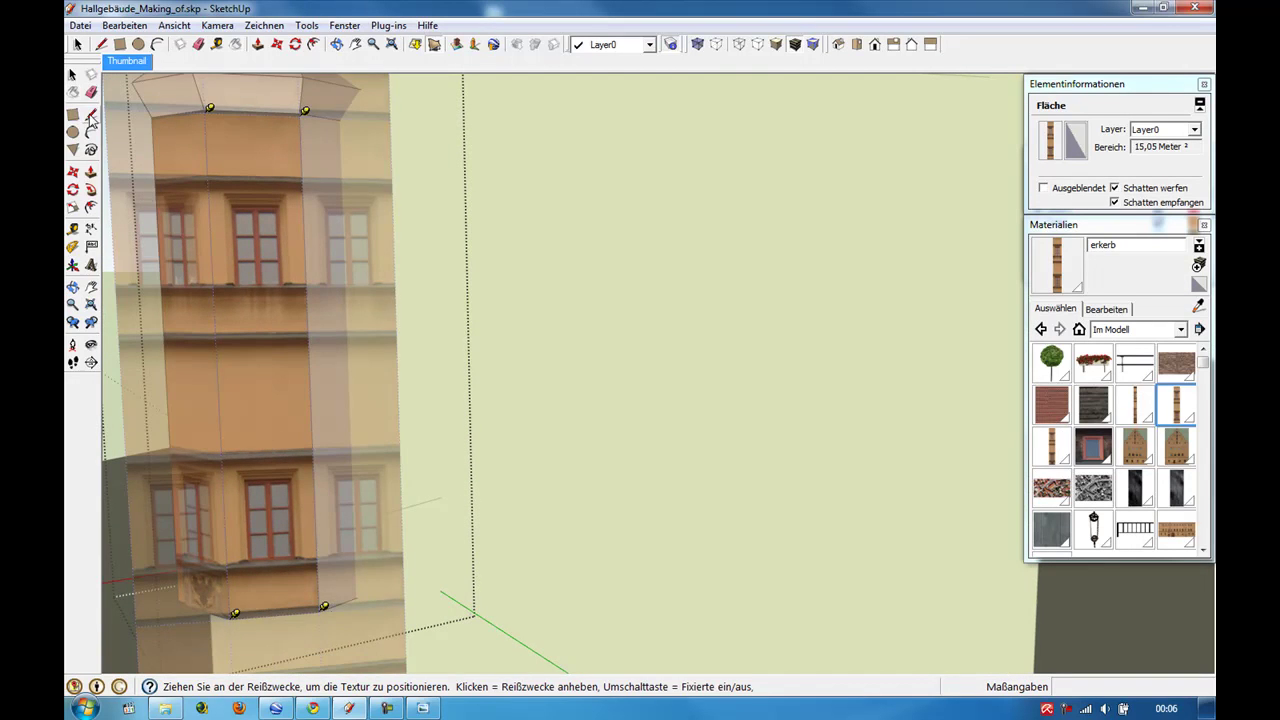
left_click(75, 78)
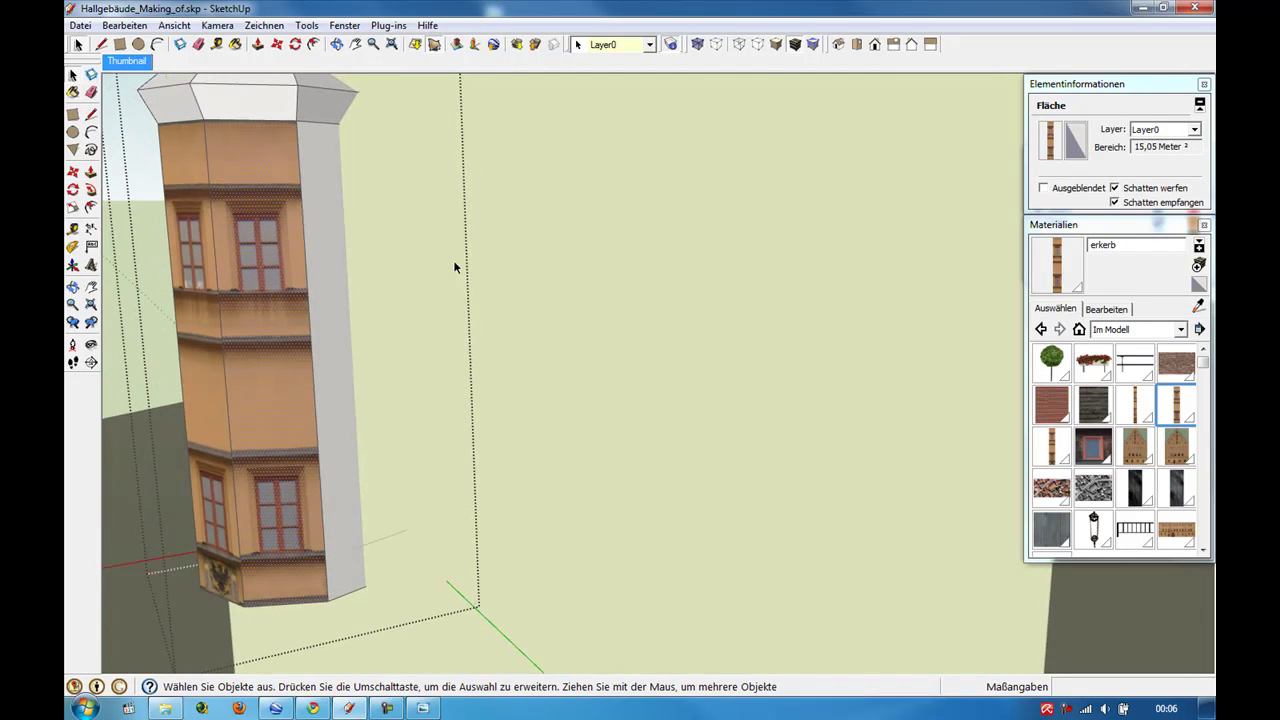
left_click(1124, 404)
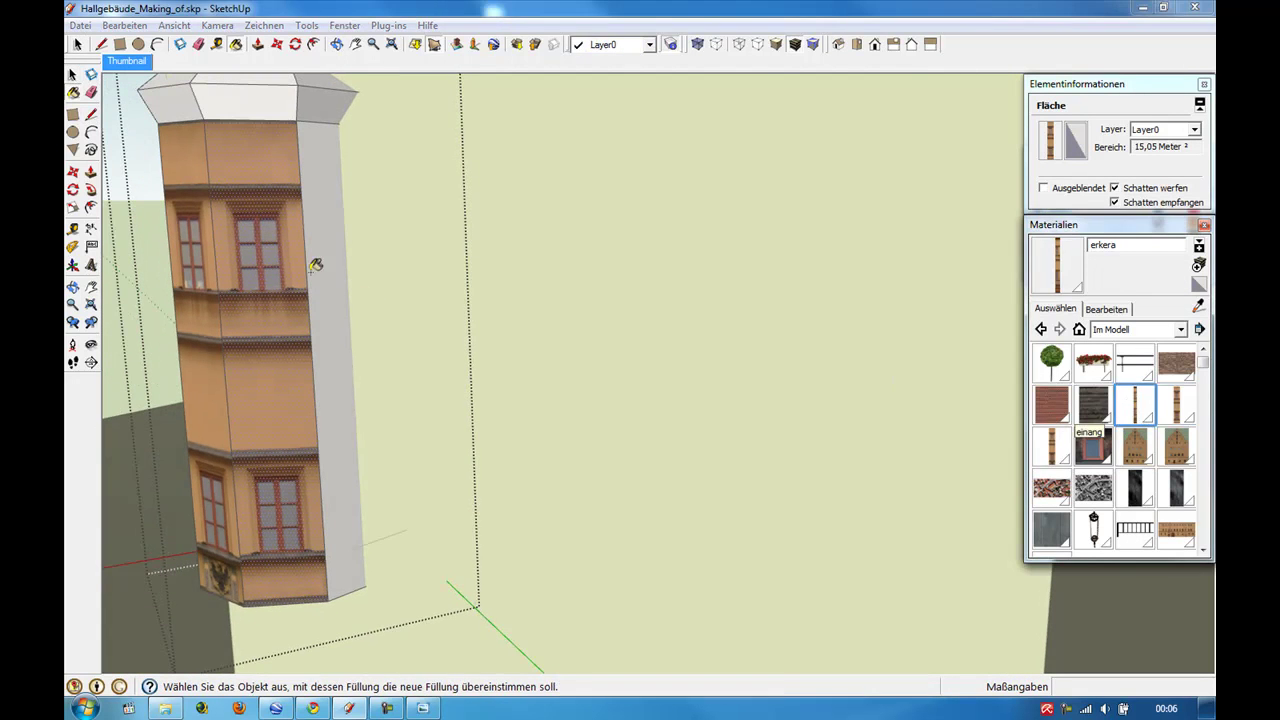
Position the erkera texture on the side face so its windows line up with the floors.
middle_click_drag(450, 290, 371, 240)
right_click(390, 247)
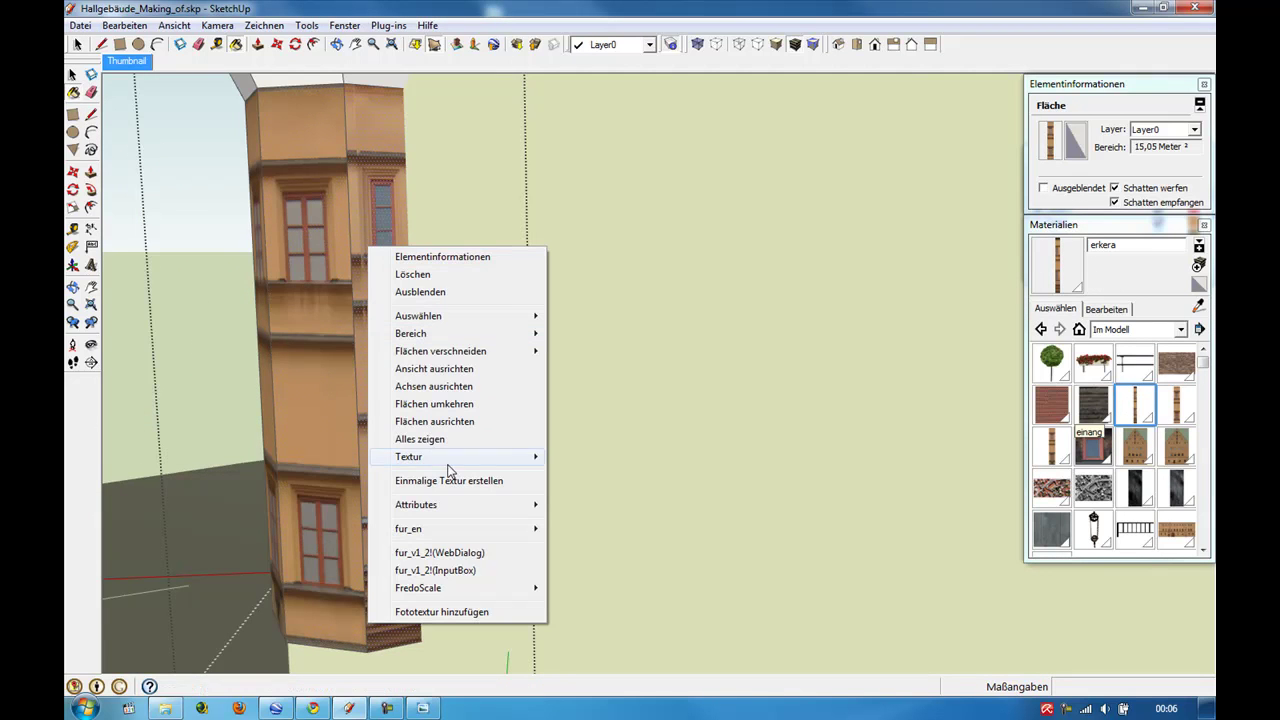
left_click(246, 454)
mouse_move(357, 417)
middle_mouse_down()
mouse_move(273, 392)
mouse_move(360, 346)
middle_mouse_up()
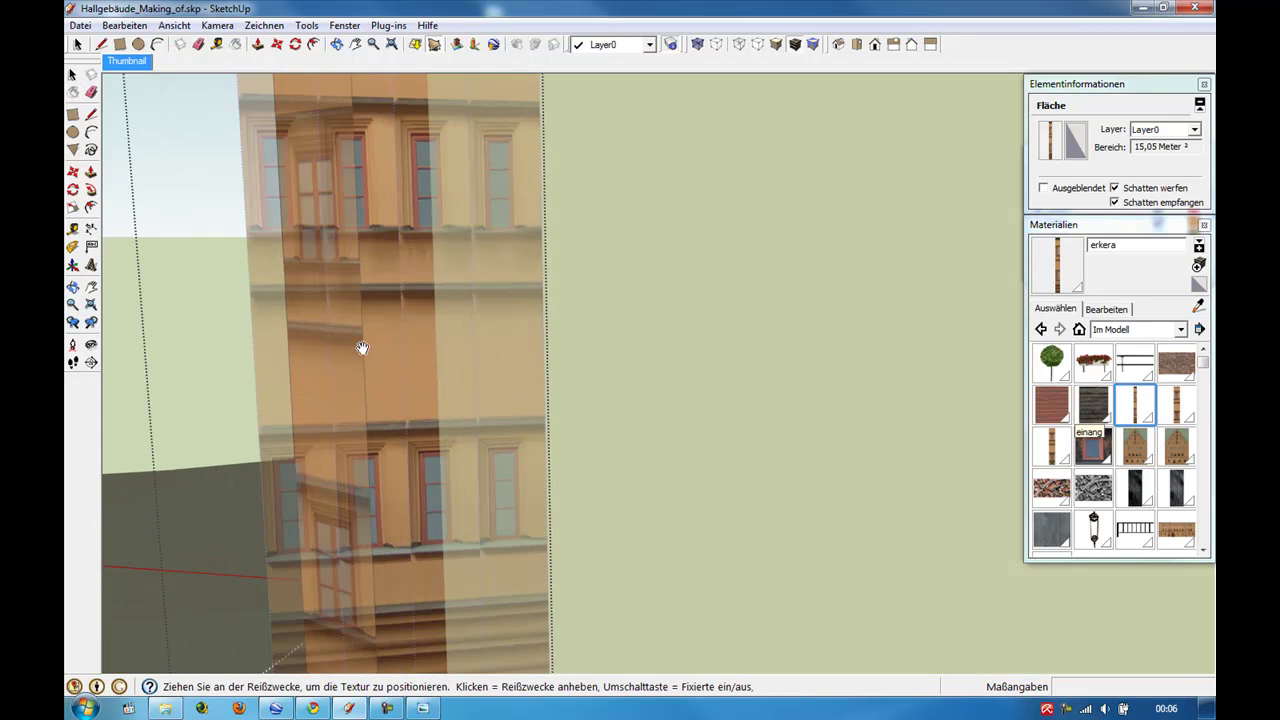
left_click_drag(391, 414, 394, 464)
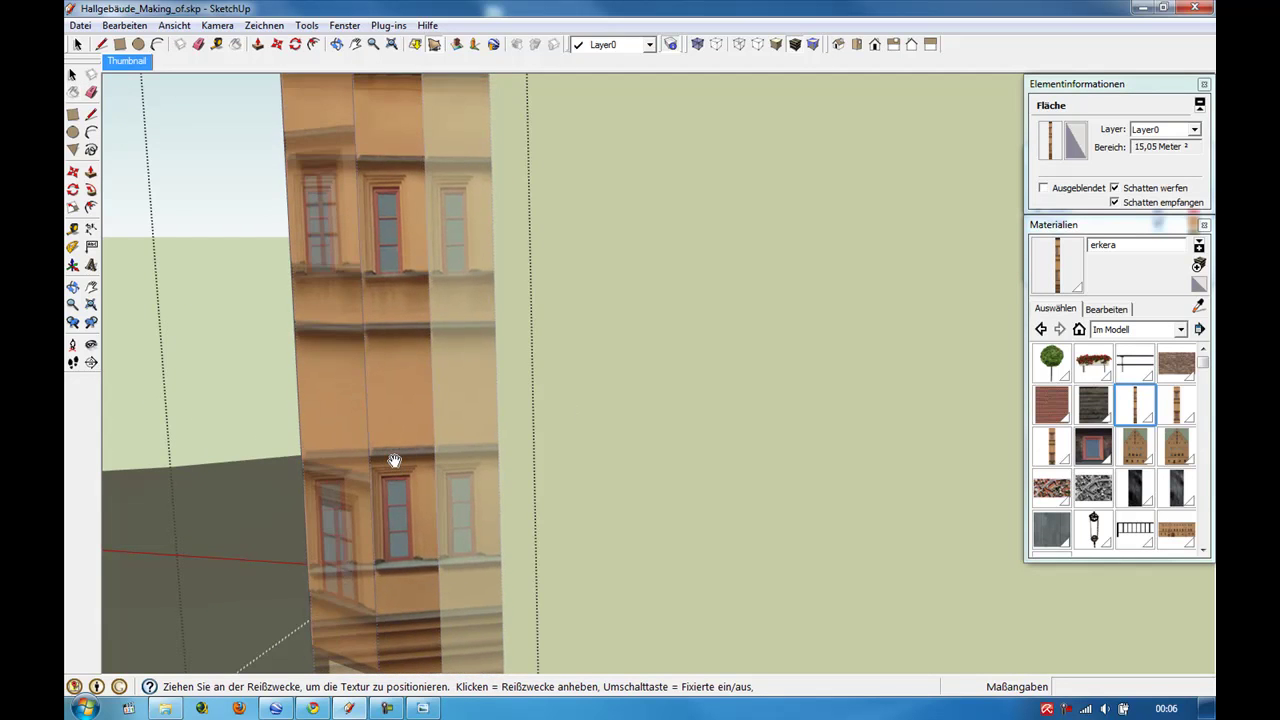
middle_click_drag(392, 461, 427, 432)
middle_click_drag(386, 248, 380, 335)
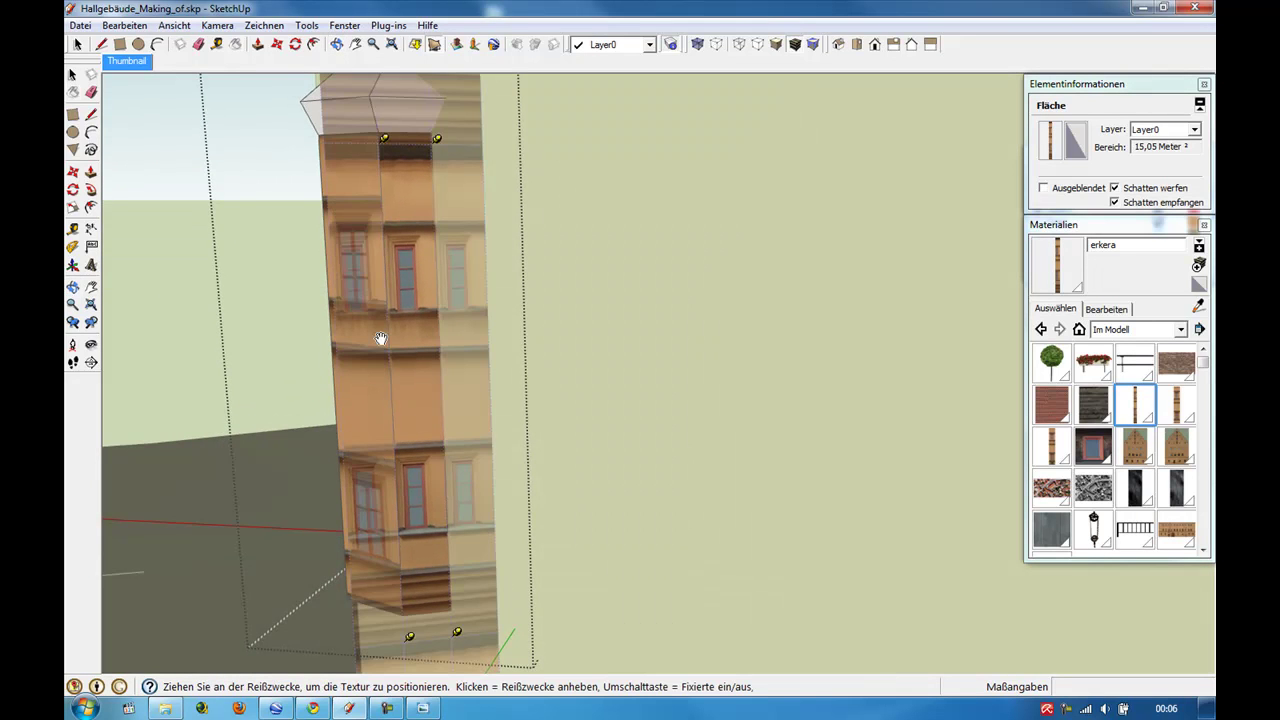
scroll(388, 144, "up", 2)
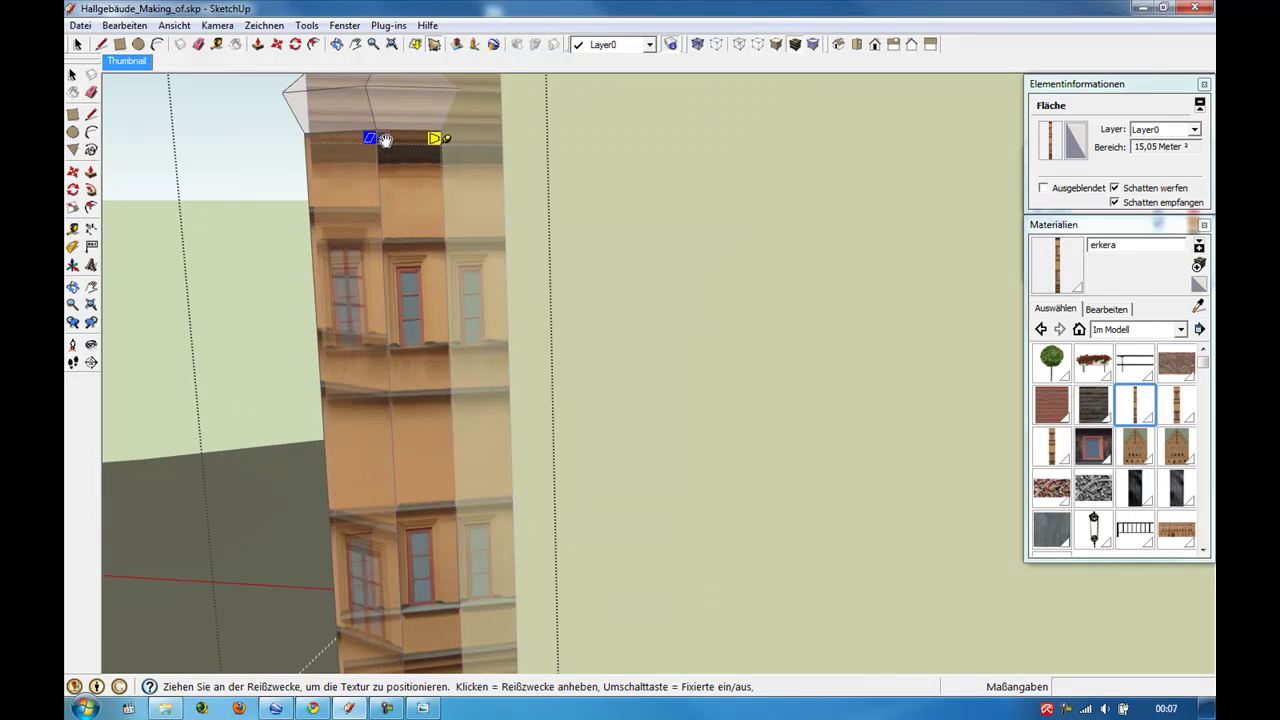
left_click_drag(385, 140, 383, 112)
mouse_move(406, 320)
middle_mouse_down()
mouse_move(396, 257)
mouse_move(402, 395)
middle_mouse_up()
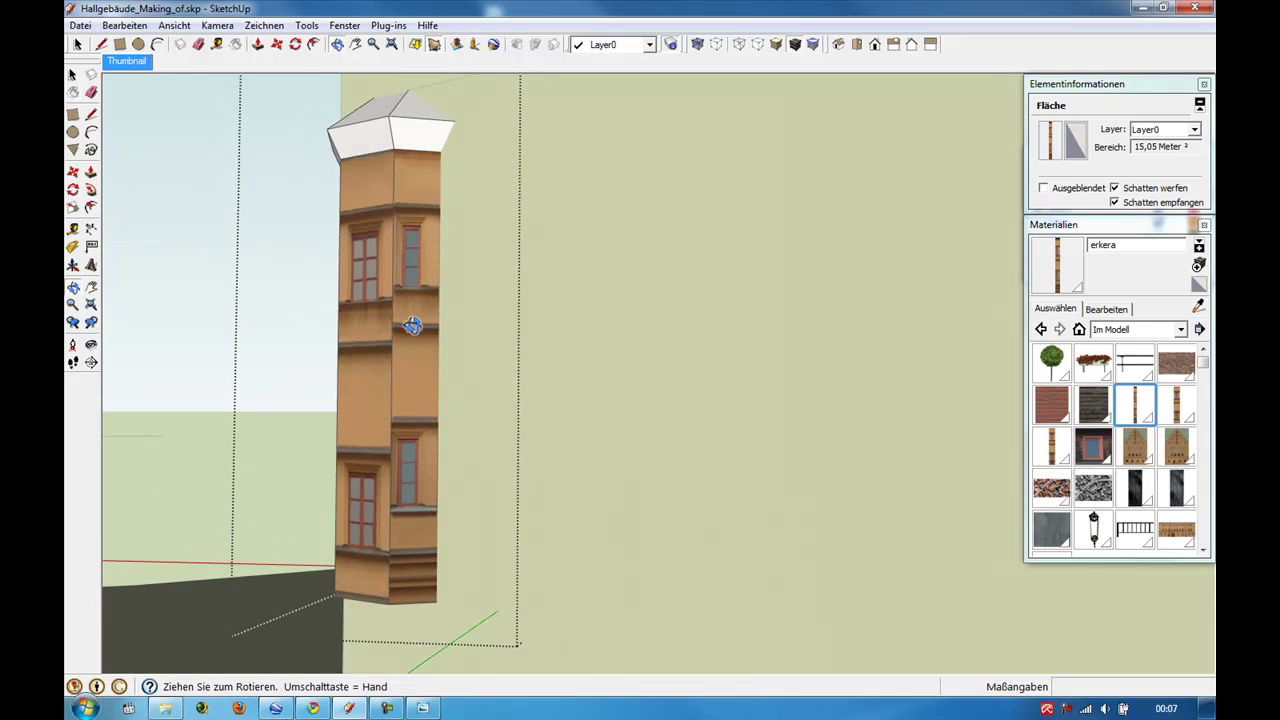
left_click_drag(402, 395, 405, 397)
Stretch the erkera texture with fixed pins so its storeys match the neighbouring faces.
key("shift")
left_click_drag(392, 172, 397, 148)
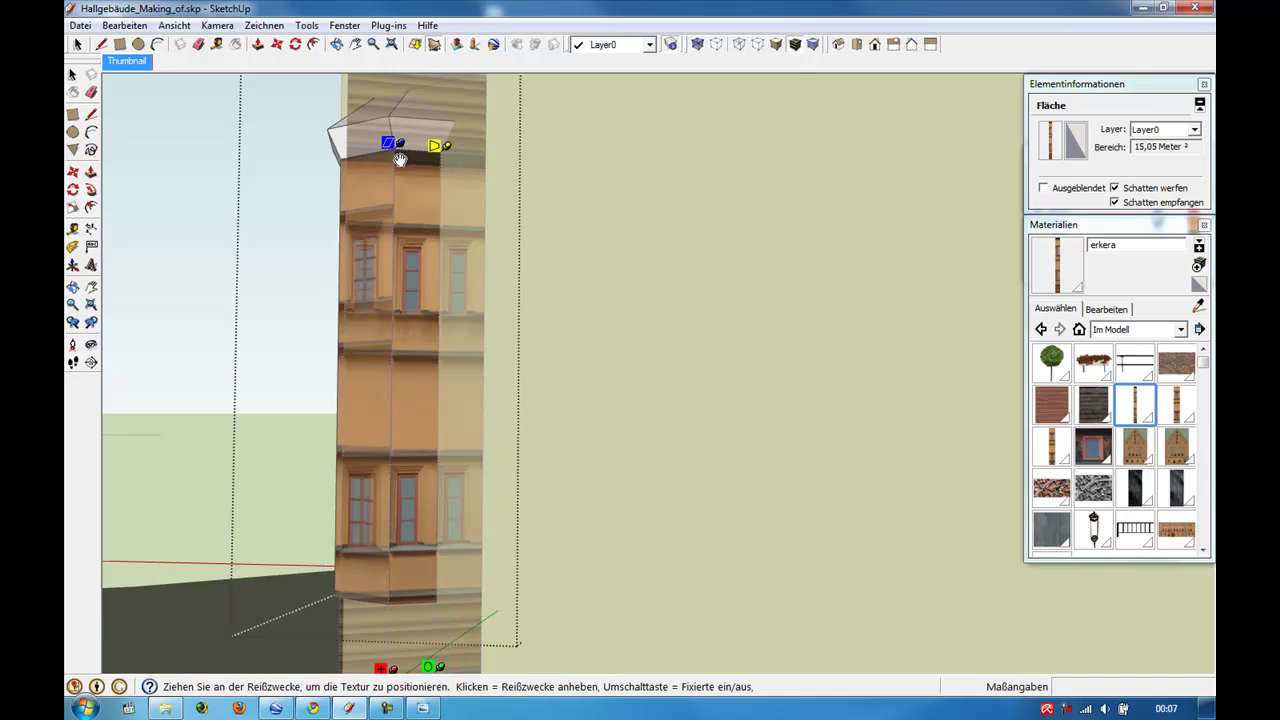
left_click_drag(397, 148, 400, 132)
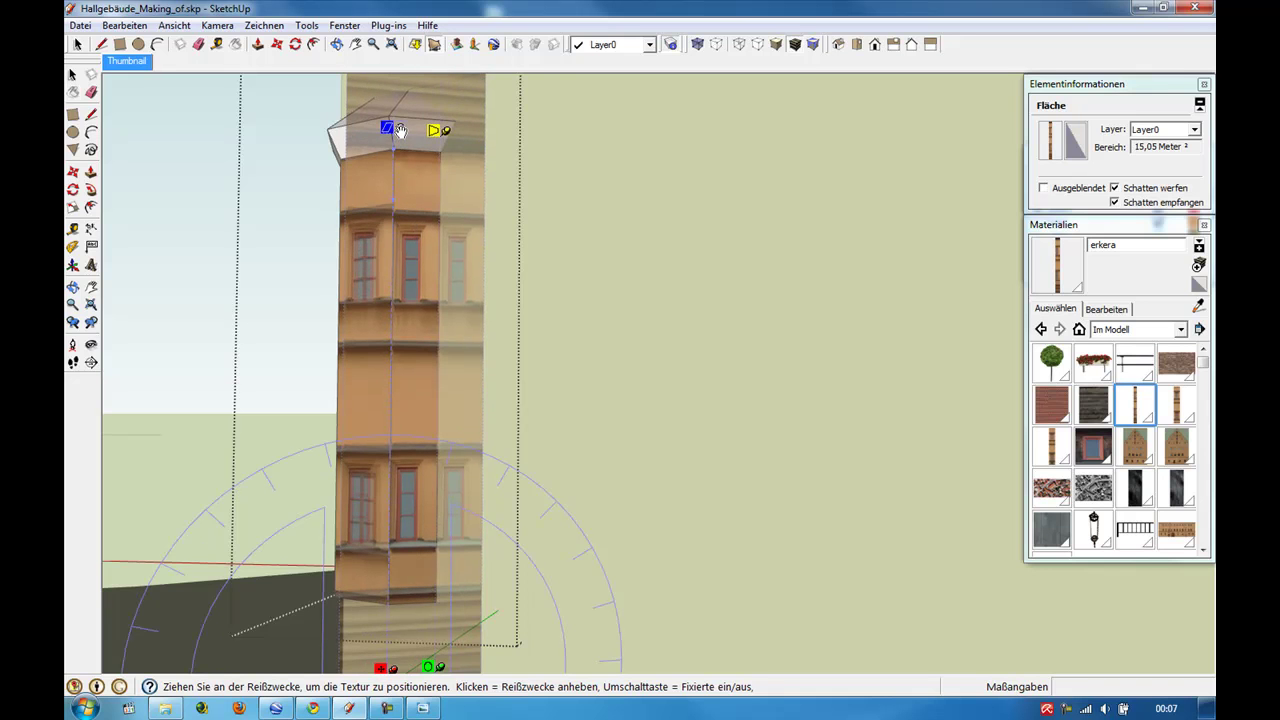
middle_click_drag(400, 286, 401, 310)
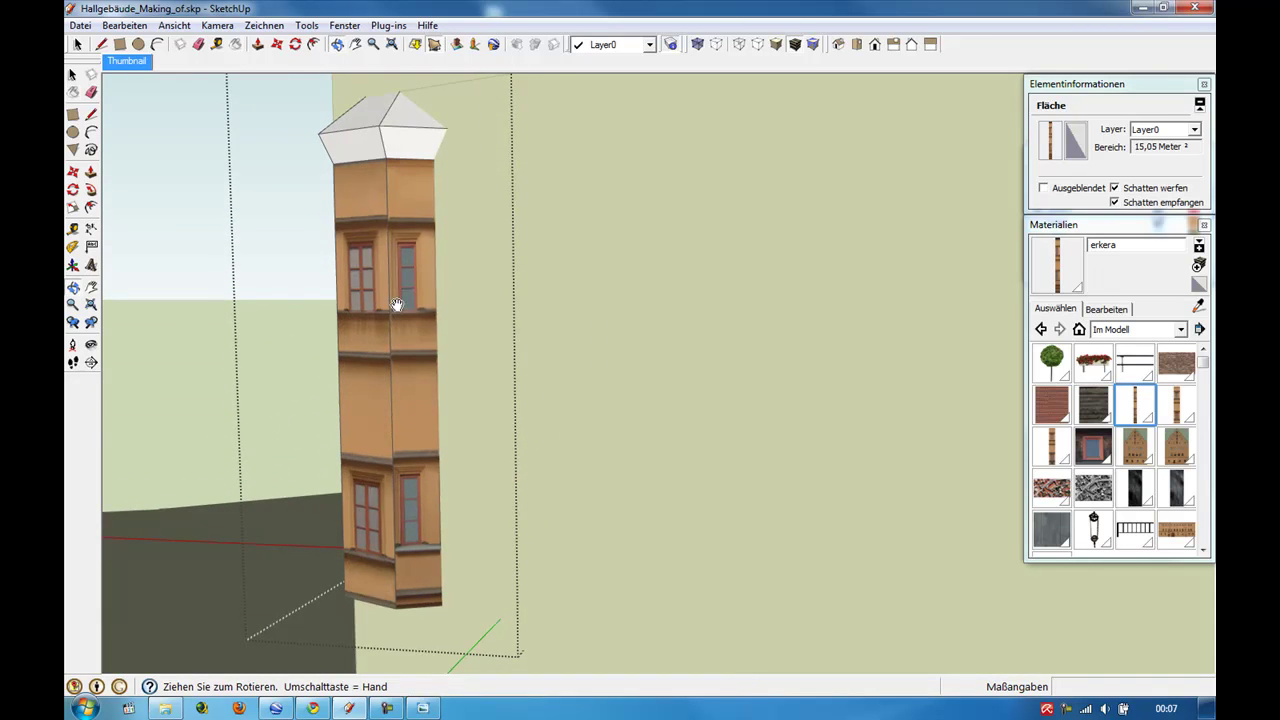
left_click_drag(400, 236, 399, 241)
middle_click_drag(403, 259, 403, 266)
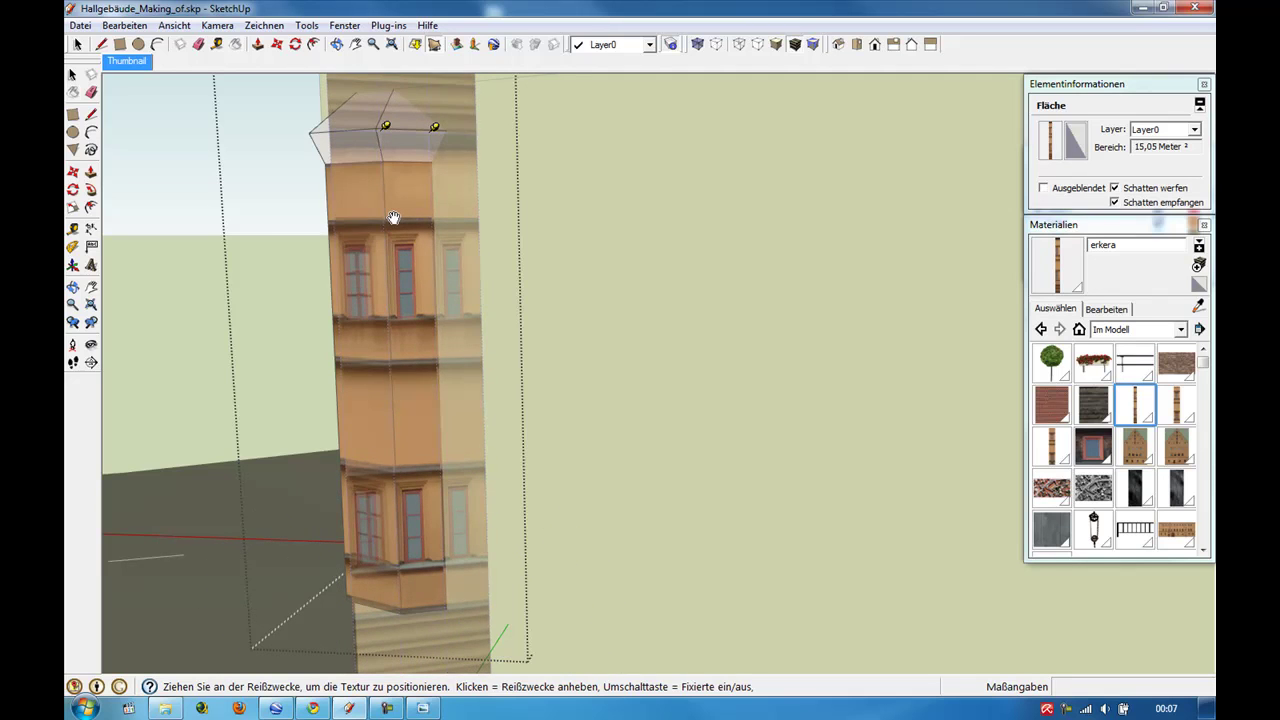
middle_click_drag(394, 218, 437, 297)
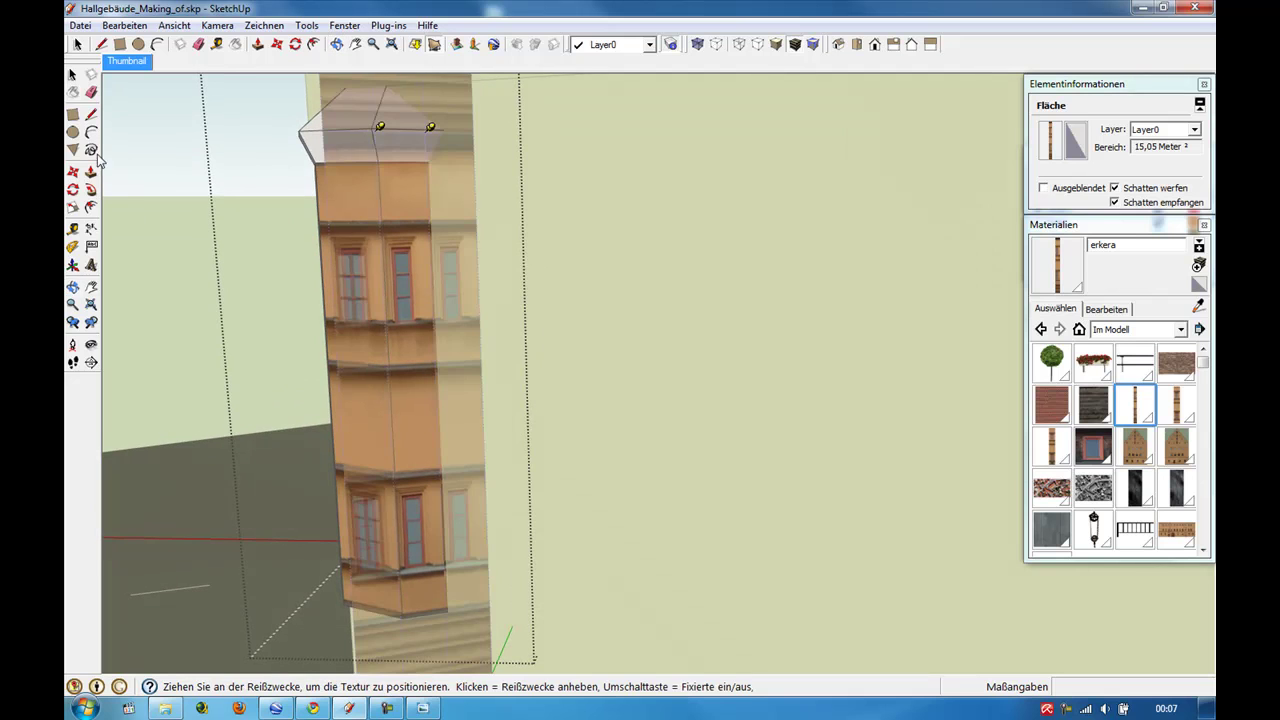
left_click(72, 76)
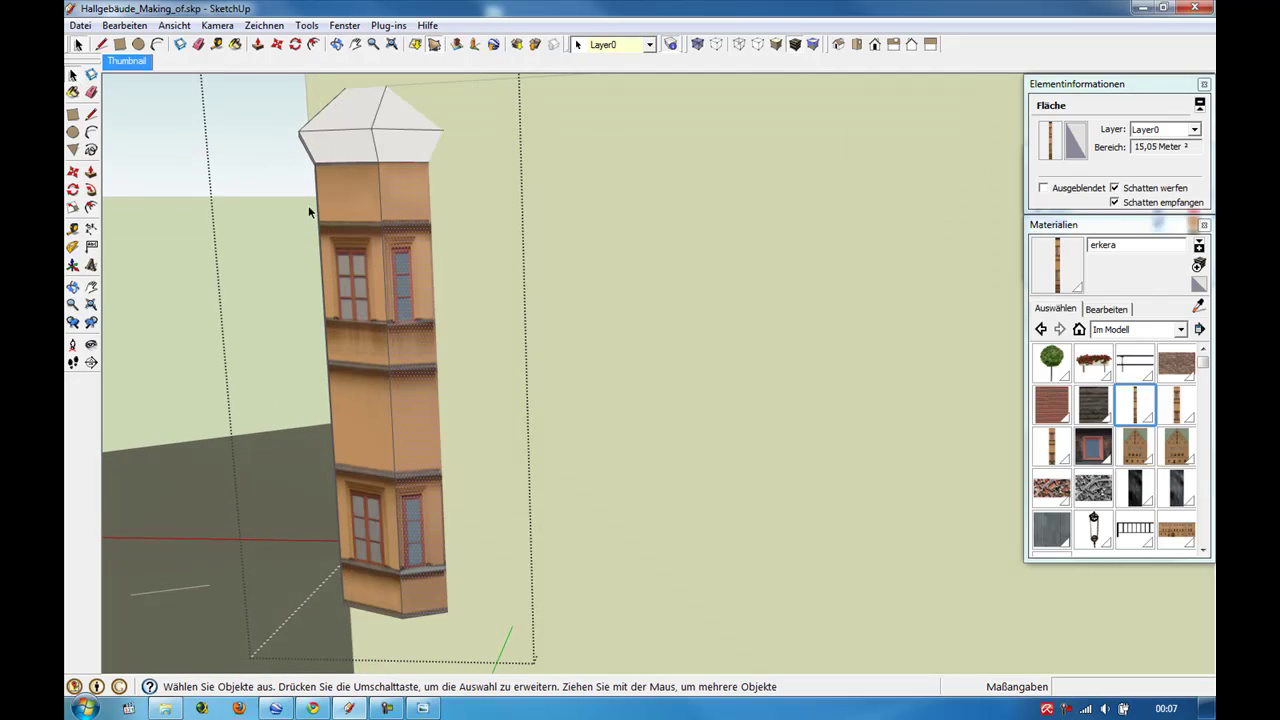
Set the side face's texture to Projiziert.
right_click(394, 251)
left_click(318, 498)
left_click(1195, 306)
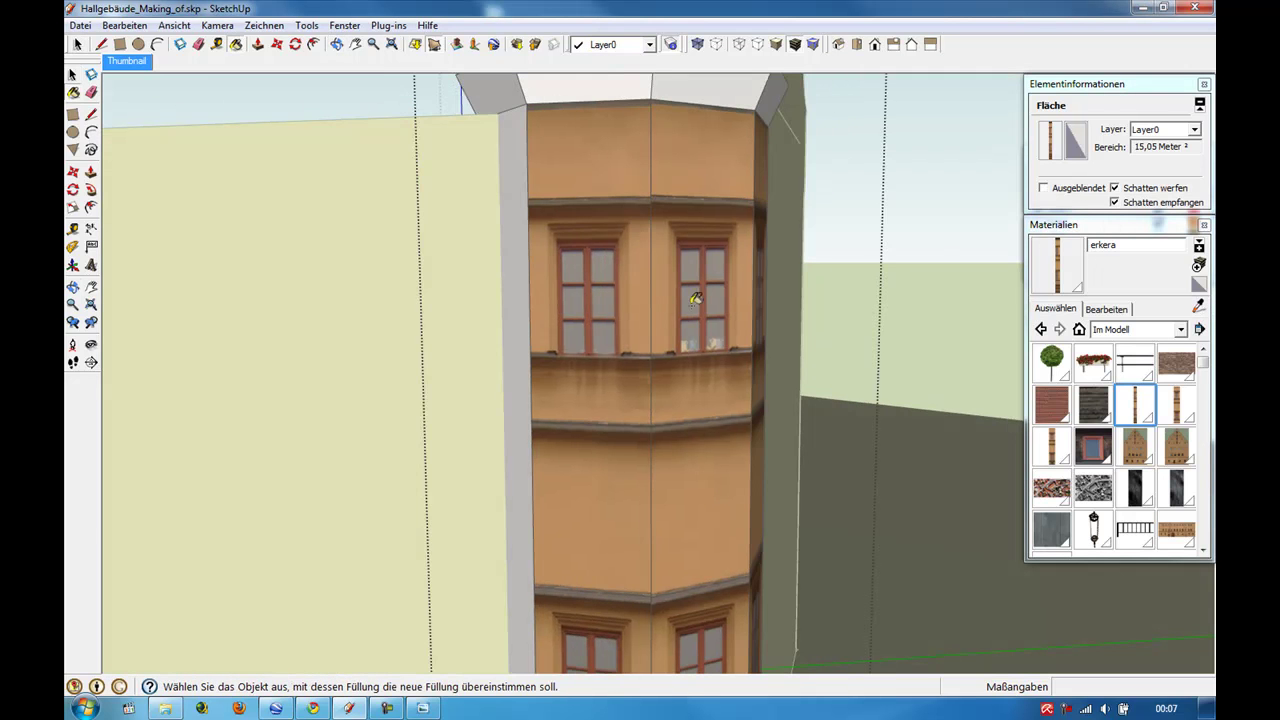
scroll(500, 266, "down", 5)
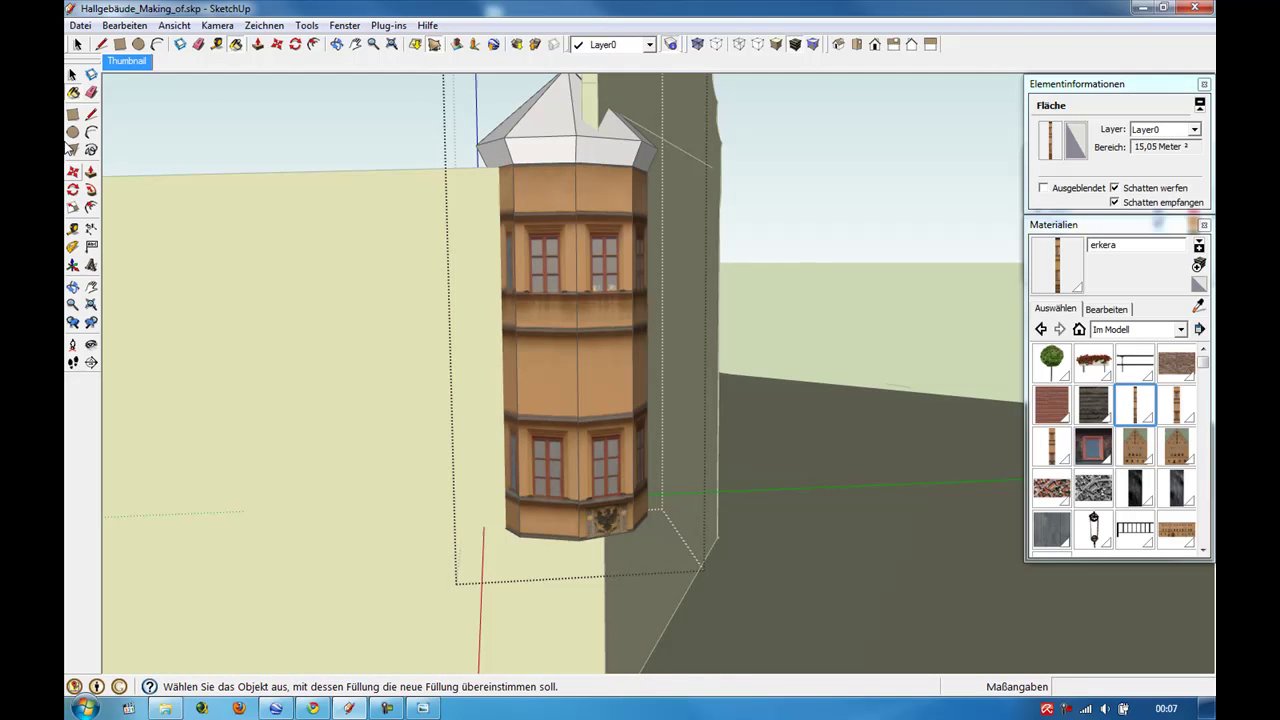
left_click(73, 188)
scroll(477, 320, "up", 5)
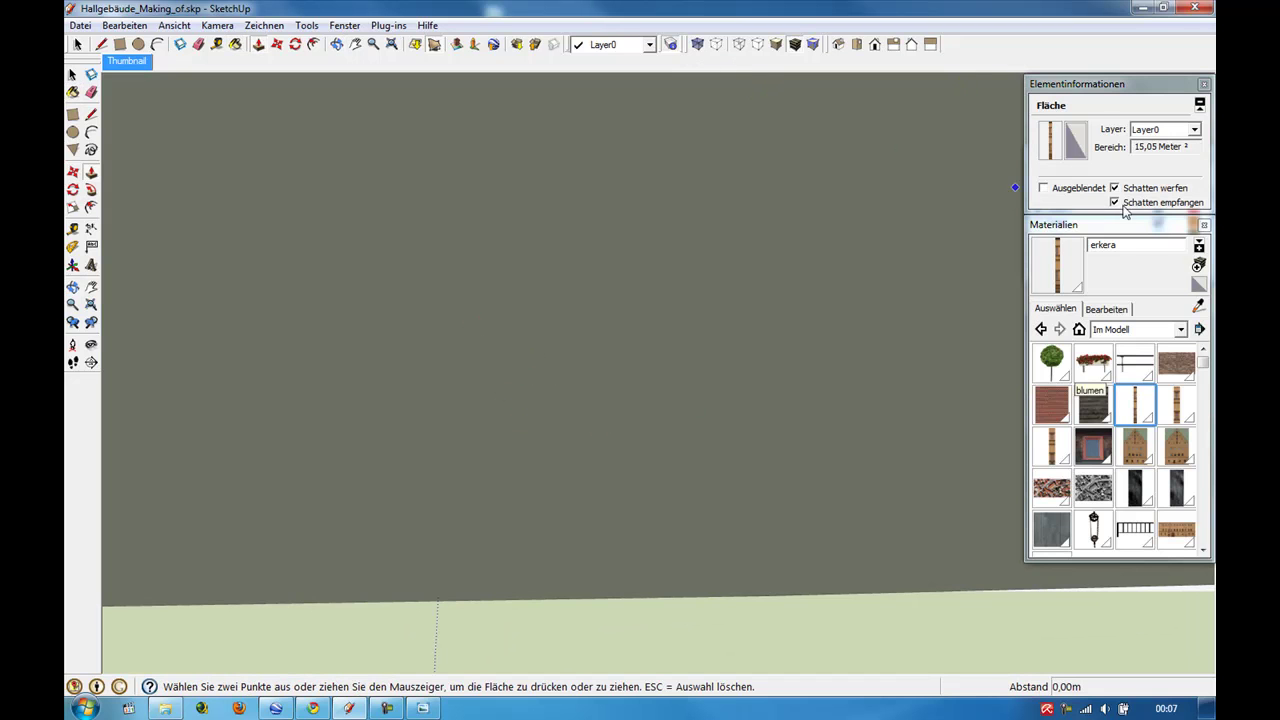
Hide the Google Earth Terrain layer.
left_click_drag(1150, 228, 1155, 262)
left_click(1158, 249)
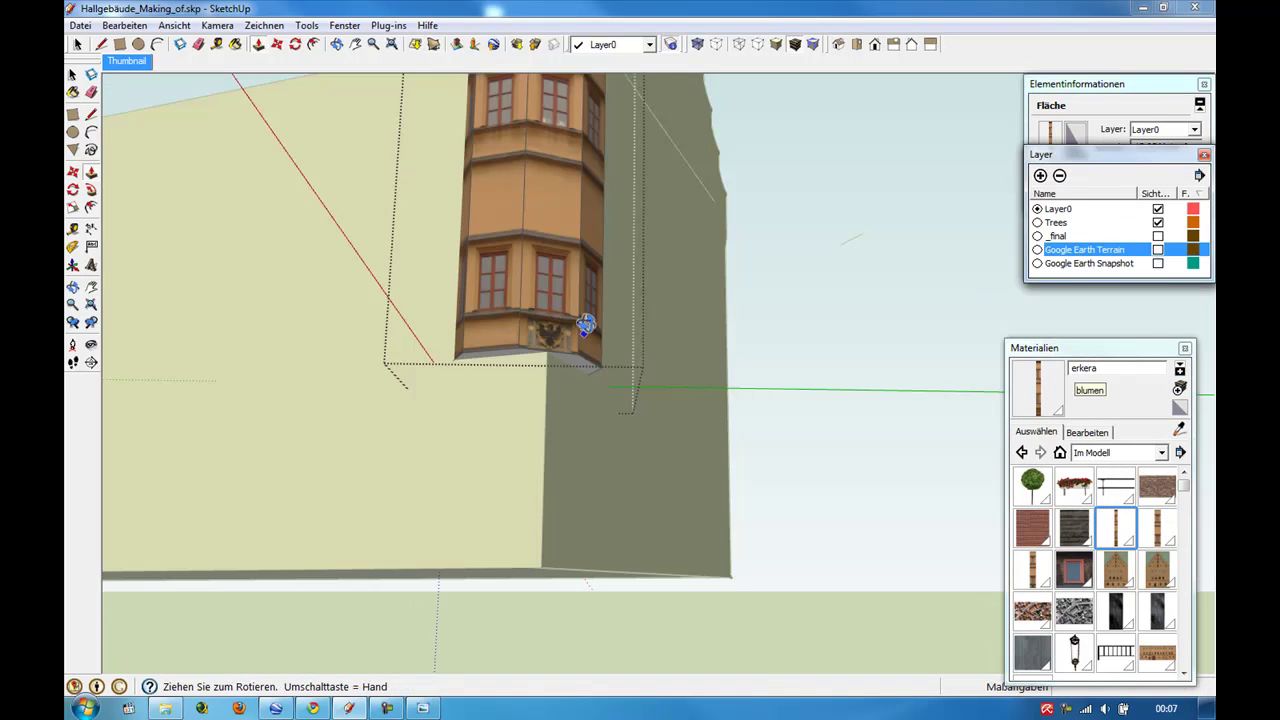
middle_click_drag(566, 300, 566, 242)
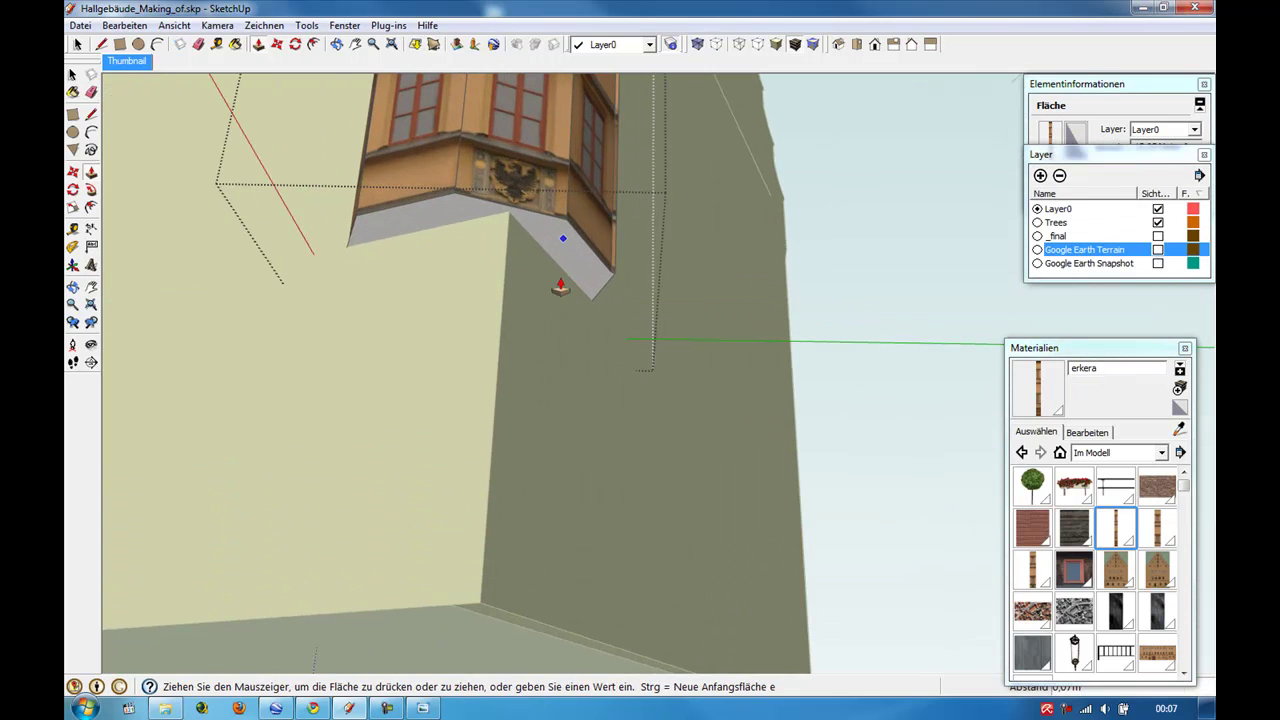
scroll(531, 249, "up", 2)
Push/Pull the bay's underside down about 1.09 m.
left_click(544, 300)
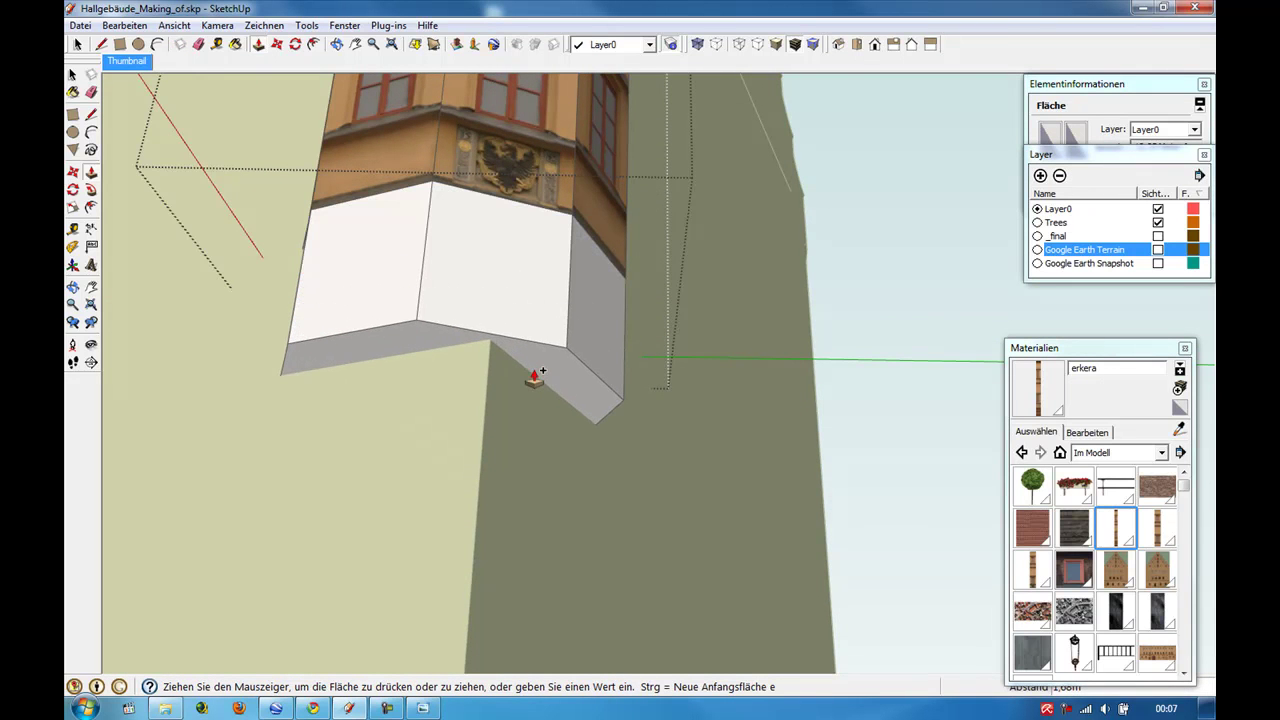
middle_click_drag(536, 375, 363, 491)
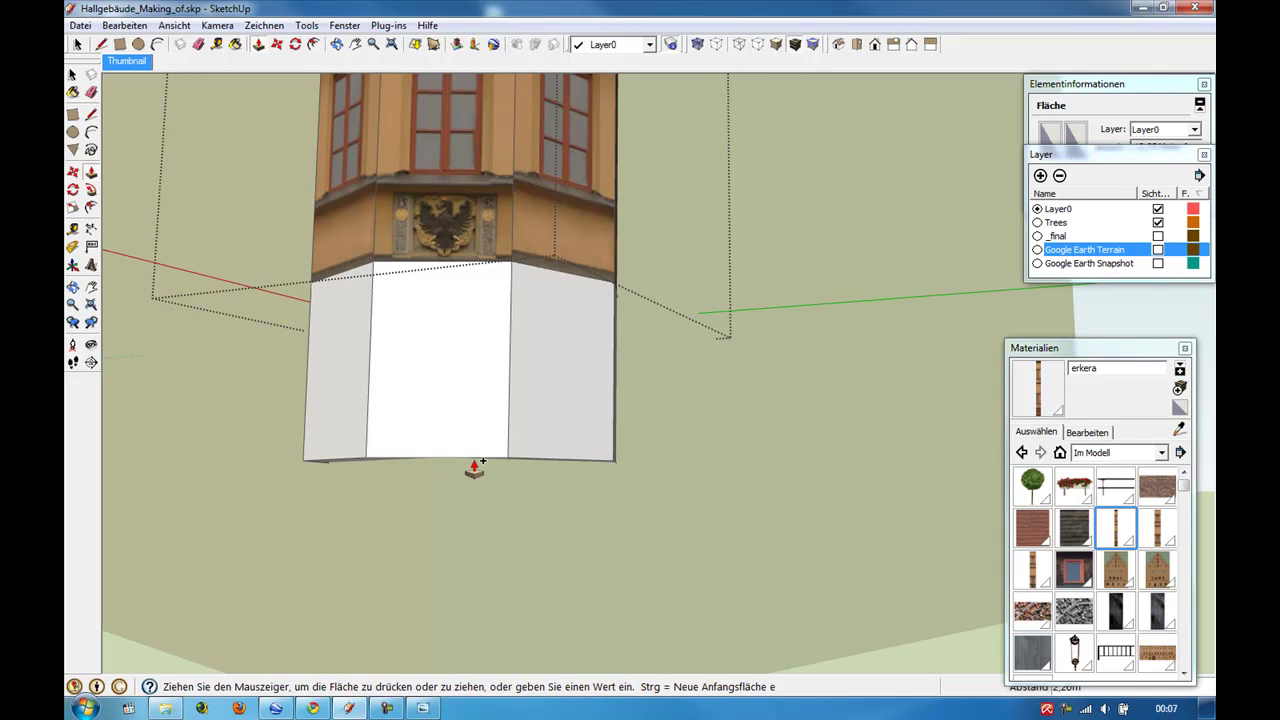
left_click(474, 468)
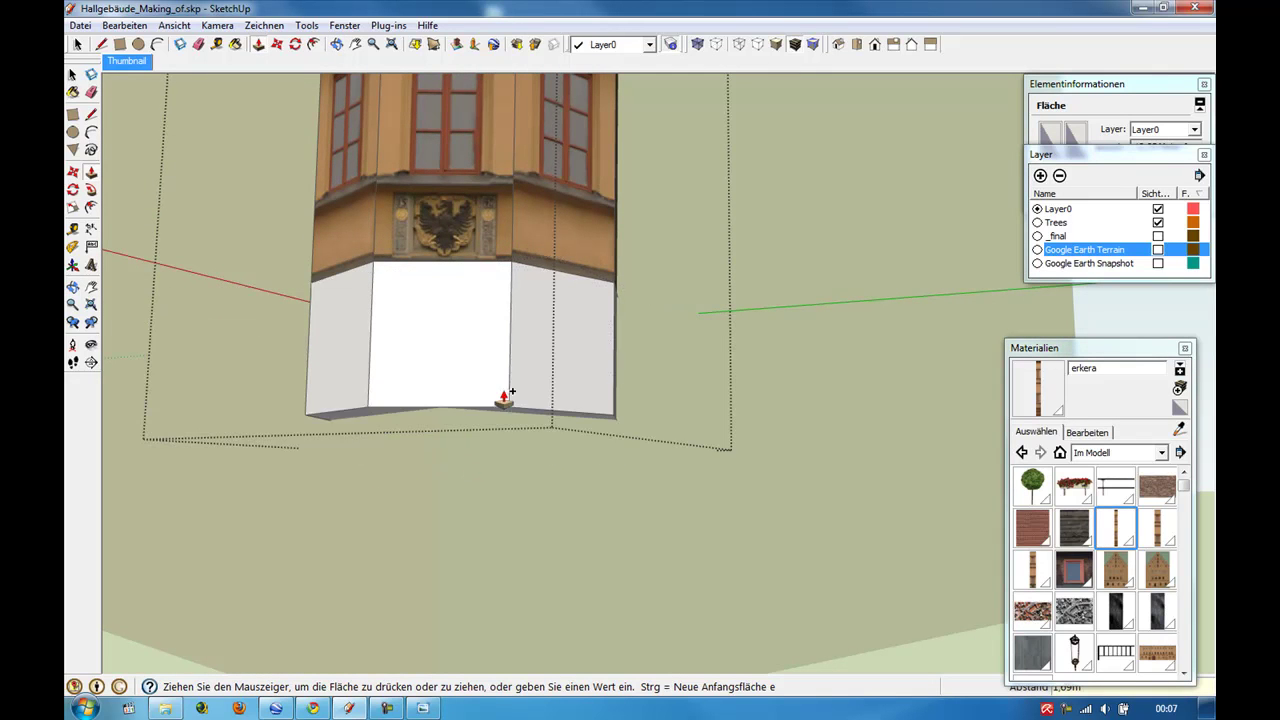
middle_click_drag(476, 436, 400, 371)
Scale the new base's bottom edges inward by 0.82 to taper it.
key("space")
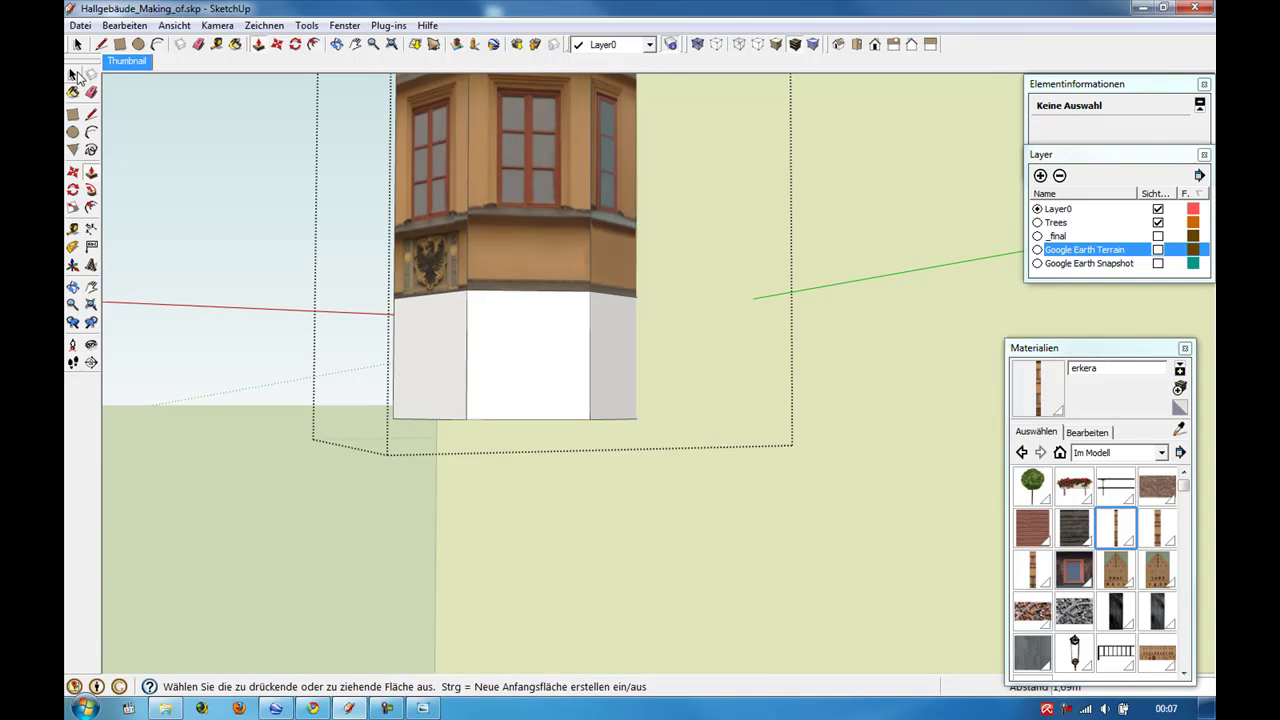
key("s")
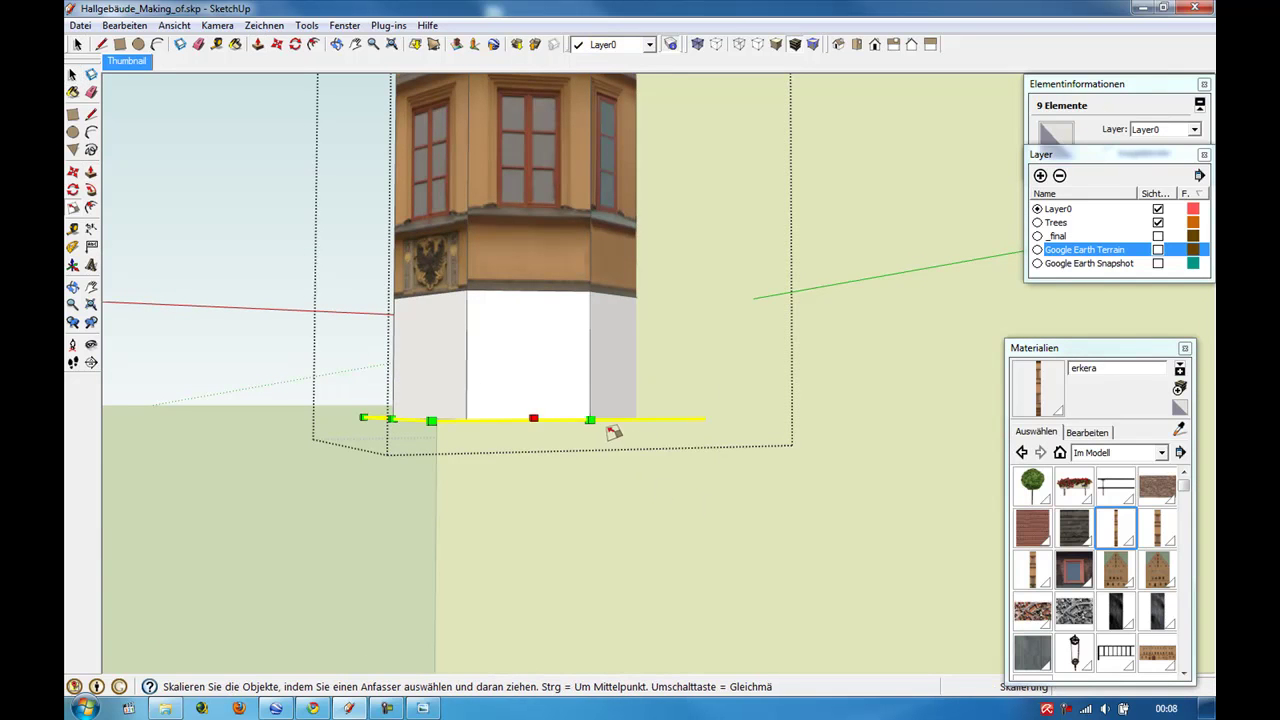
mouse_move(429, 422)
left_mouse_down()
mouse_move(480, 422)
mouse_move(468, 414)
left_mouse_up()
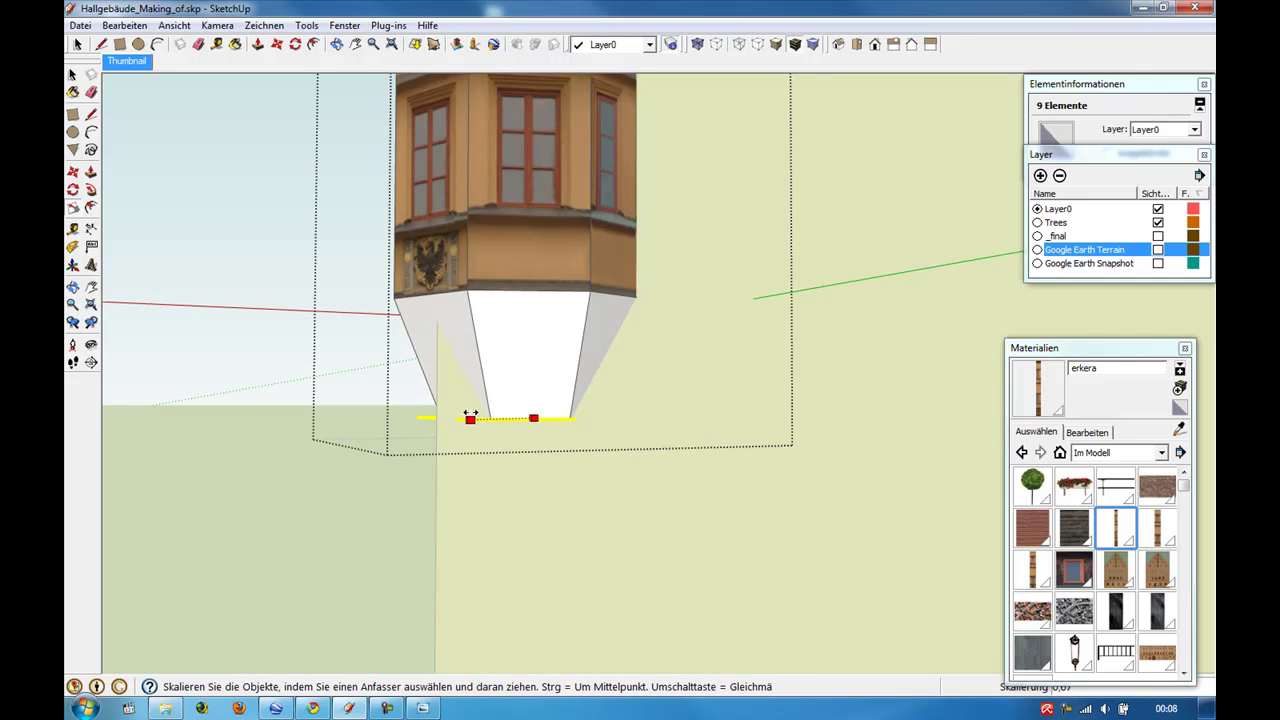
mouse_move(500, 428)
middle_mouse_down()
mouse_move(471, 420)
mouse_move(480, 331)
middle_mouse_up()
Paint the four white faces of the bay base with the sampled erkera facade texture.
left_click(77, 44)
left_click(693, 555)
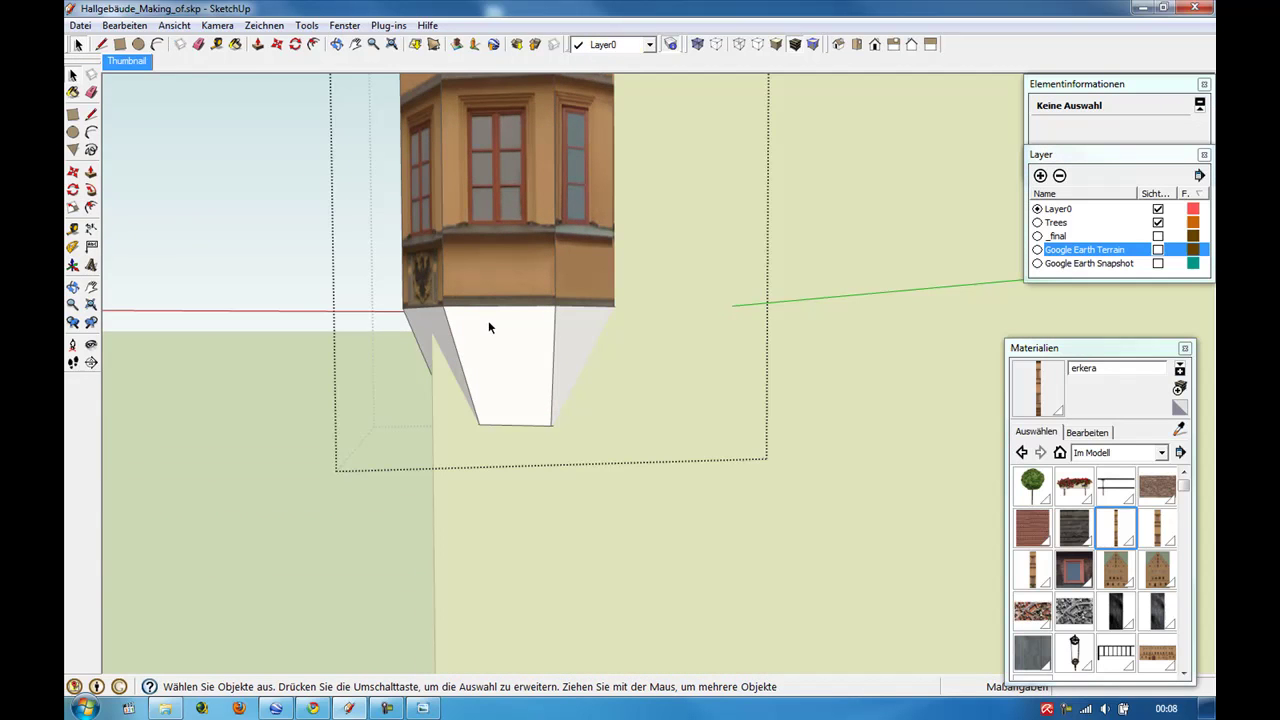
left_click(1179, 430)
left_click(580, 350)
middle_click_drag(580, 350, 741, 366)
left_click(662, 352)
left_click(482, 360)
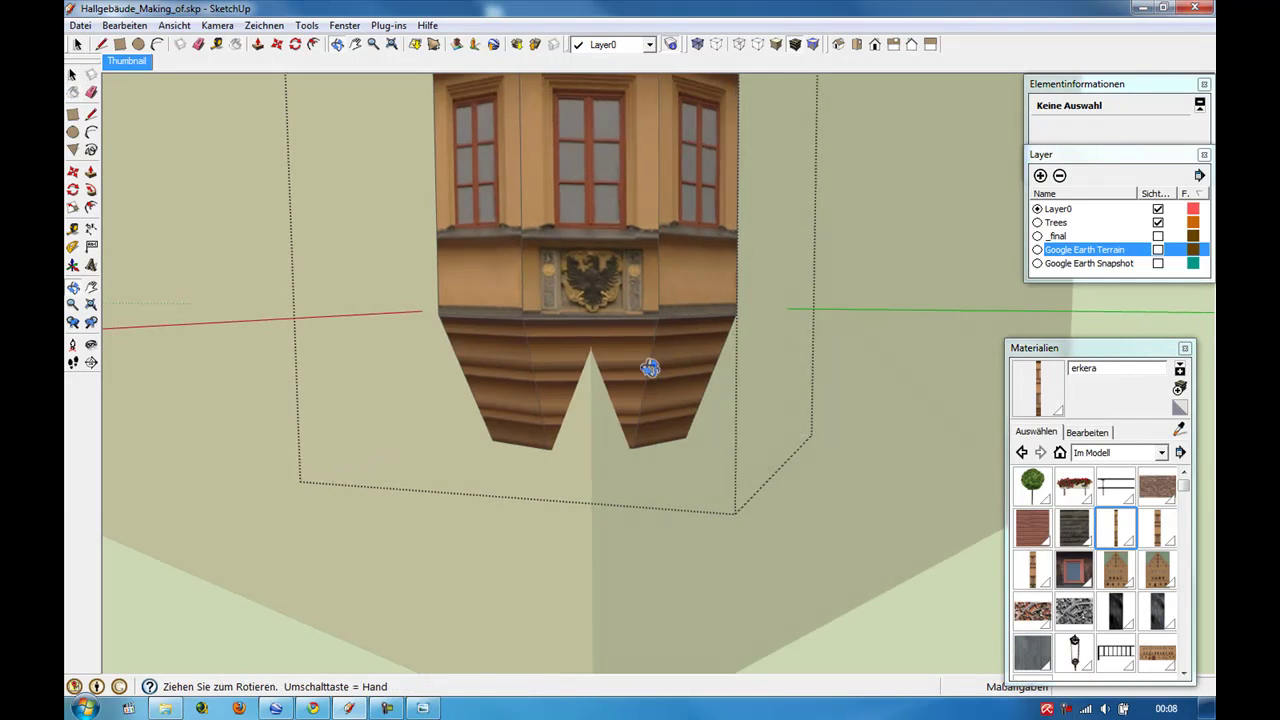
middle_click_drag(482, 360, 580, 350)
left_click(580, 350)
Zoom out to the whole tower and pick up the dachap roof tile material.
left_click(77, 44)
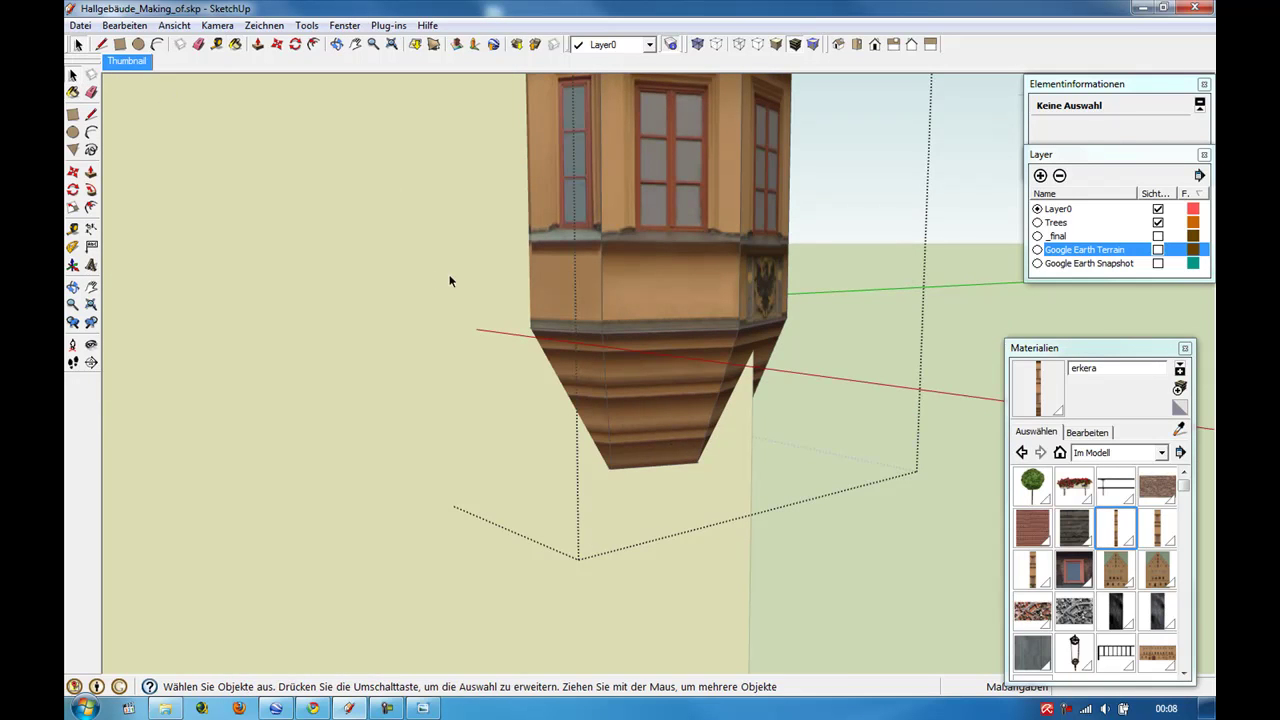
middle_click_drag(435, 271, 454, 452)
scroll(454, 452, "down", 3)
scroll(466, 224, "up", 2)
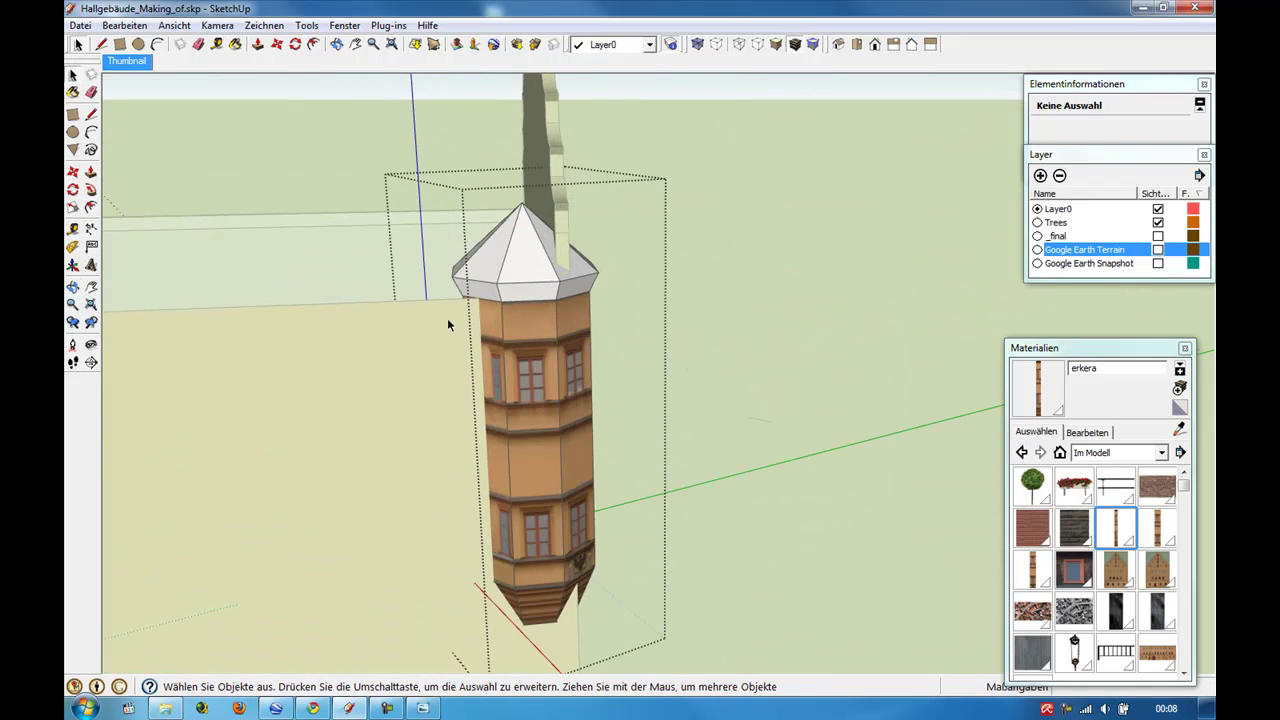
scroll(466, 224, "up", 2)
scroll(466, 379, "up", 2)
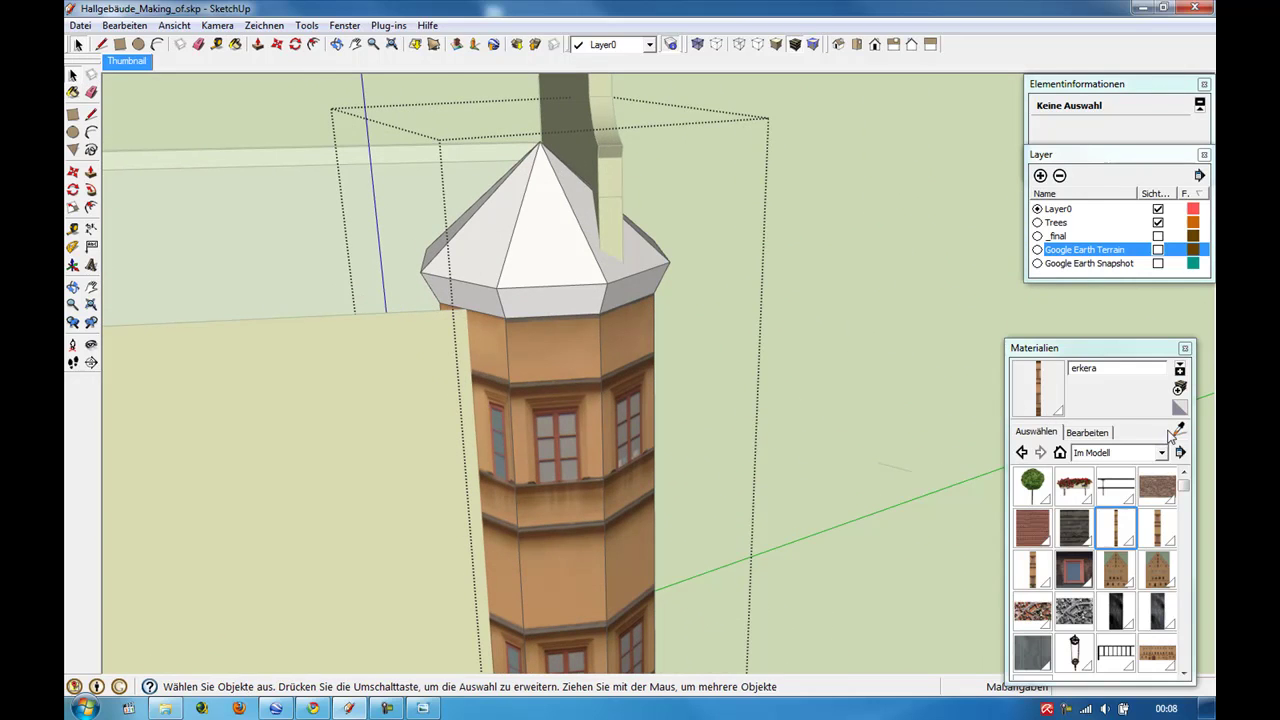
left_click(1179, 430)
left_click(467, 296)
mouse_move(634, 293)
middle_mouse_down()
mouse_move(690, 281)
mouse_move(266, 249)
mouse_move(412, 231)
mouse_move(934, 343)
mouse_move(631, 305)
middle_mouse_up()
left_click(1047, 524)
Cover every face of the tower's pointed roof with dachap red tiles.
left_click(418, 215)
left_click(625, 305)
left_click(444, 289)
mouse_move(444, 289)
middle_mouse_down()
mouse_move(630, 308)
mouse_move(683, 283)
middle_mouse_up()
left_click(620, 300)
left_click(628, 299)
Close the component and view the whole building facade.
middle_click_drag(706, 333, 165, 131)
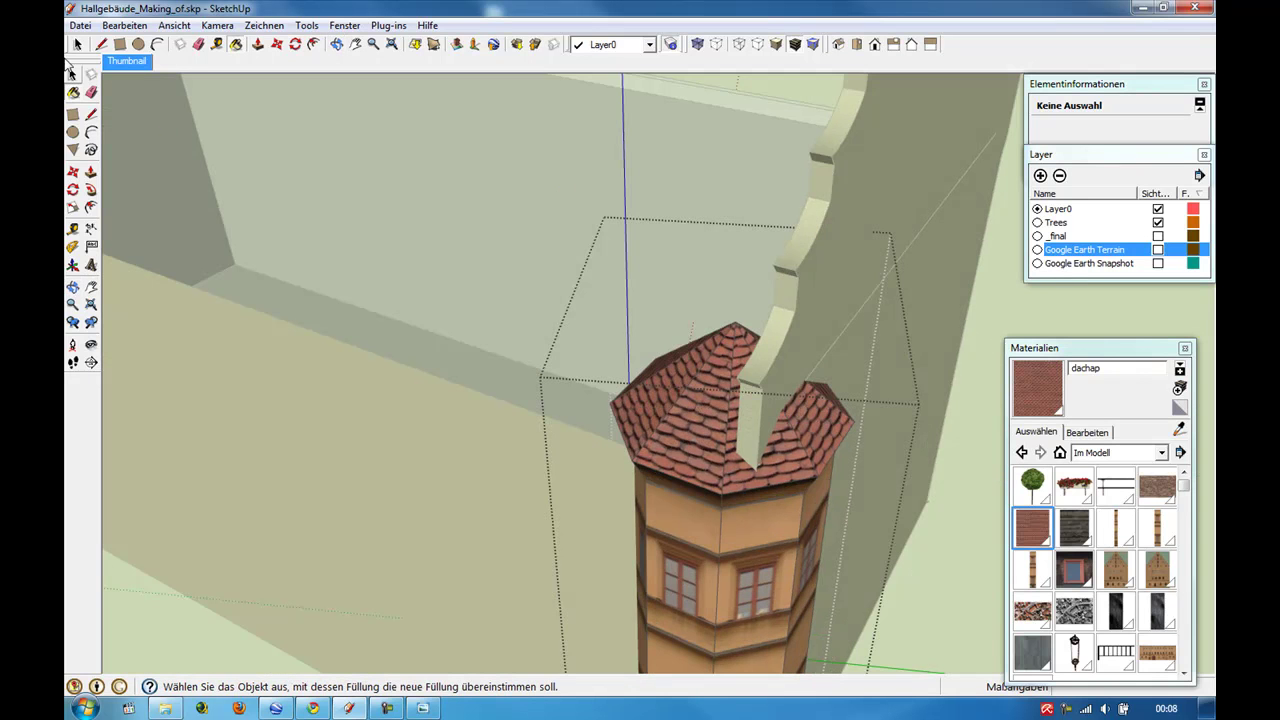
middle_click_drag(305, 305, 857, 451)
mouse_move(740, 440)
middle_mouse_down()
mouse_move(757, 434)
mouse_move(540, 350)
middle_mouse_up()
left_click(72, 74)
mouse_move(829, 606)
middle_mouse_down()
mouse_move(434, 414)
mouse_move(360, 346)
middle_mouse_up()
scroll(360, 346, "down", 3)
Copy the oriel tower component to the gable's opposite front corner.
left_click(497, 395)
mouse_move(471, 439)
middle_mouse_down()
mouse_move(608, 388)
mouse_move(258, 252)
middle_mouse_up()
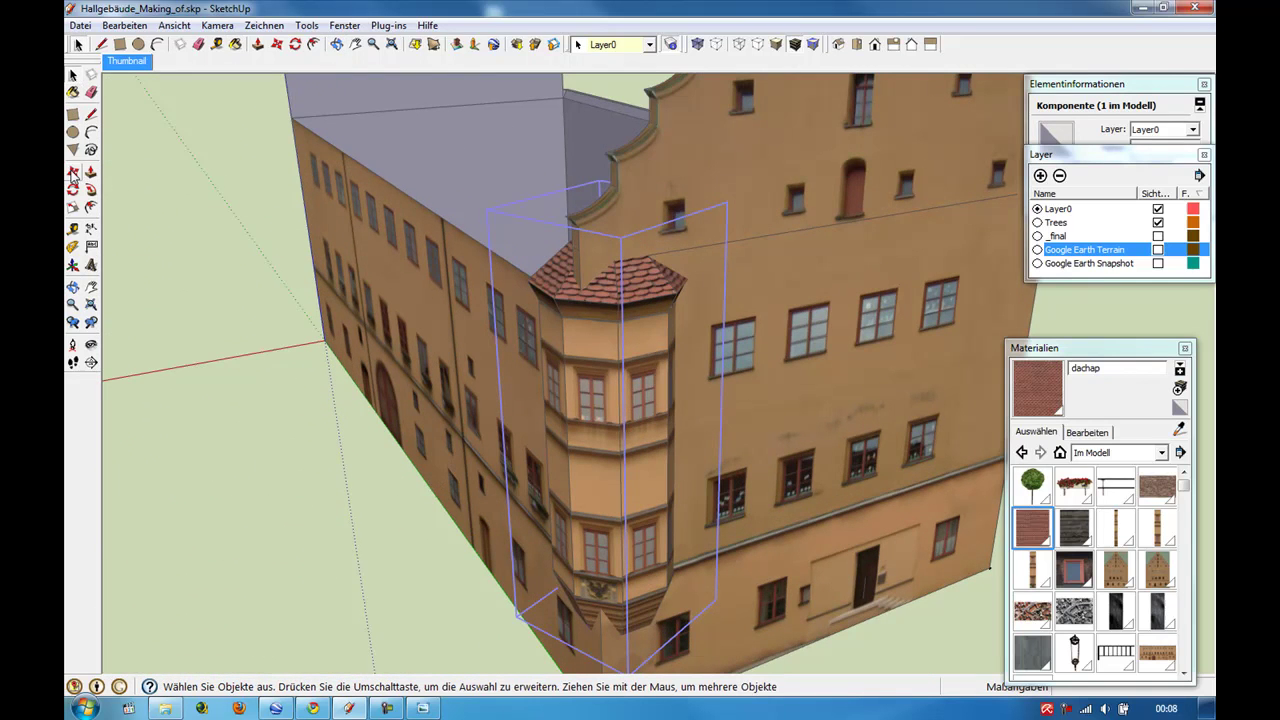
mouse_move(471, 363)
middle_mouse_down()
mouse_move(663, 294)
mouse_move(343, 294)
mouse_move(607, 241)
middle_mouse_up()
key("m")
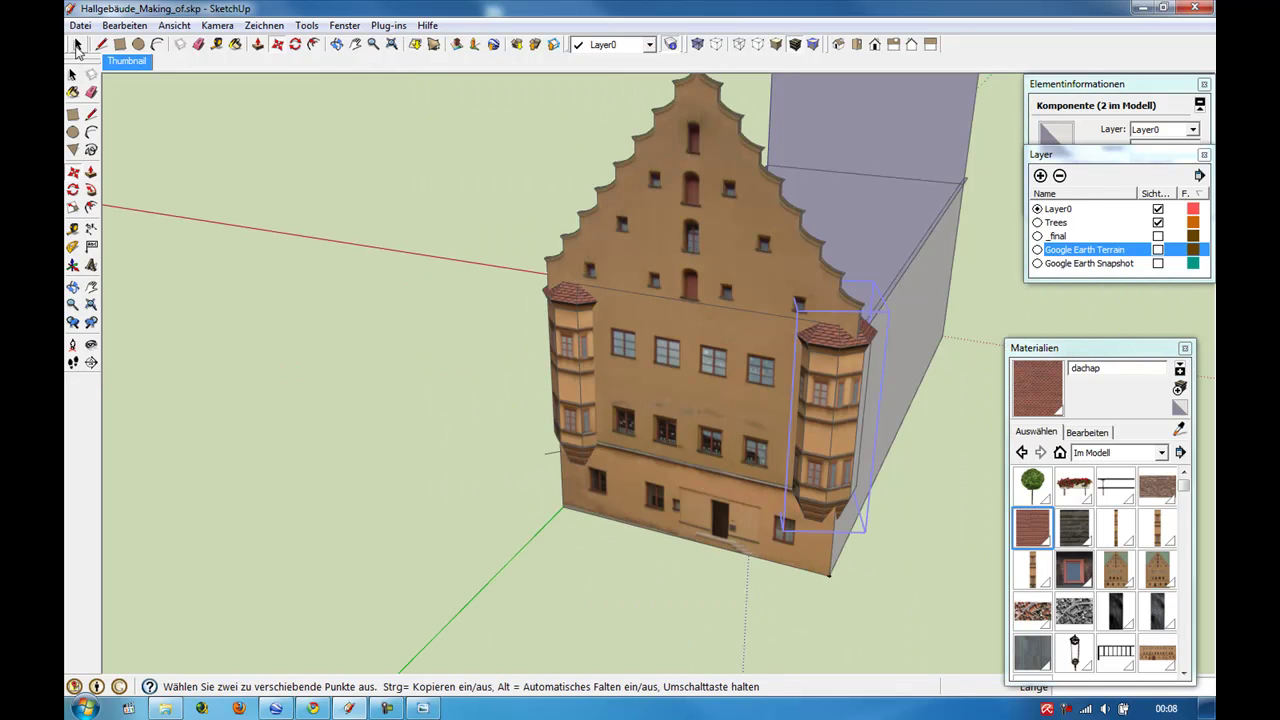
left_click(77, 46)
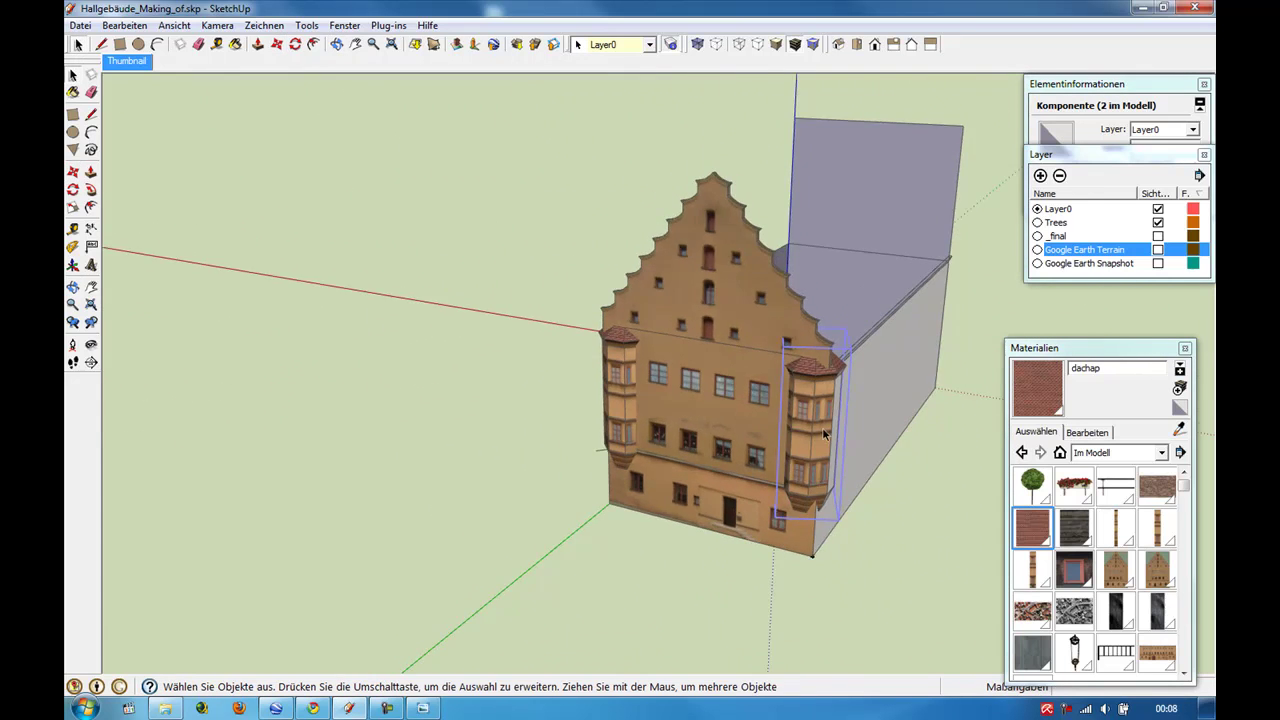
scroll(823, 434, "up", 3)
mouse_move(824, 475)
middle_mouse_down()
mouse_move(645, 440)
mouse_move(737, 437)
mouse_move(651, 308)
middle_mouse_up()
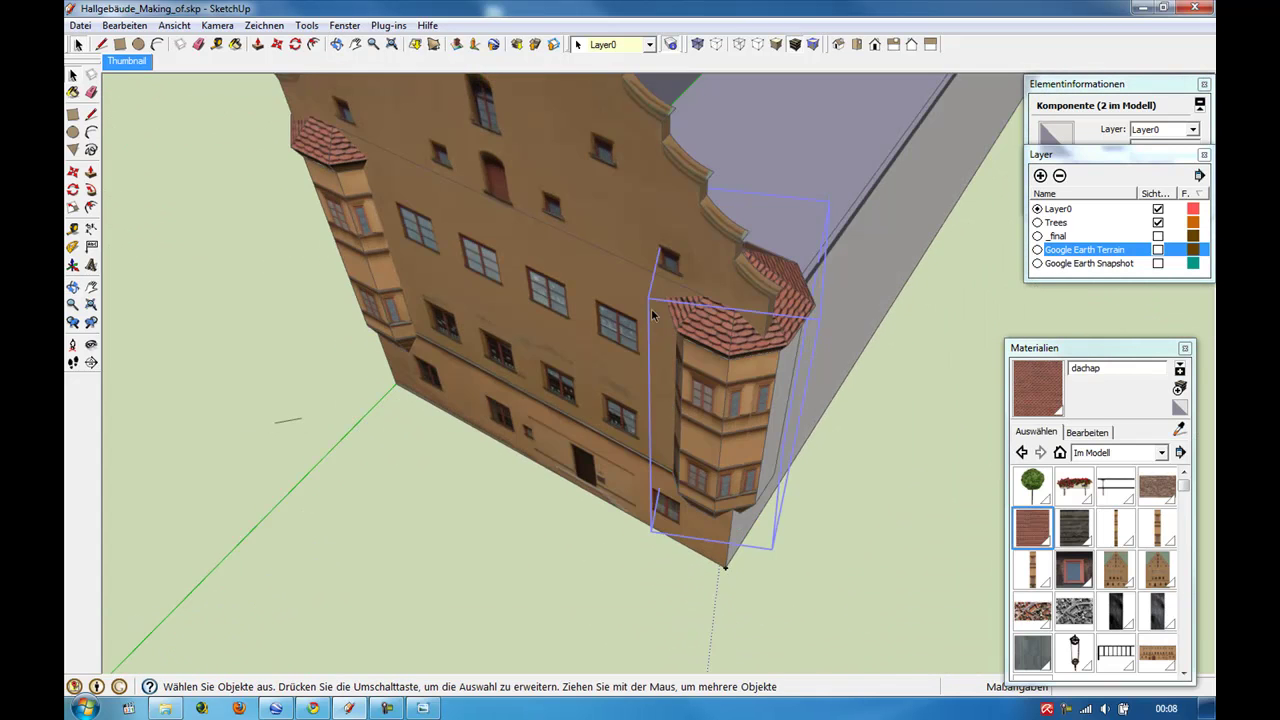
Rotate the copied tower 90° about its roof centre to fit the corner.
left_click(73, 190)
middle_click_drag(460, 420, 551, 429)
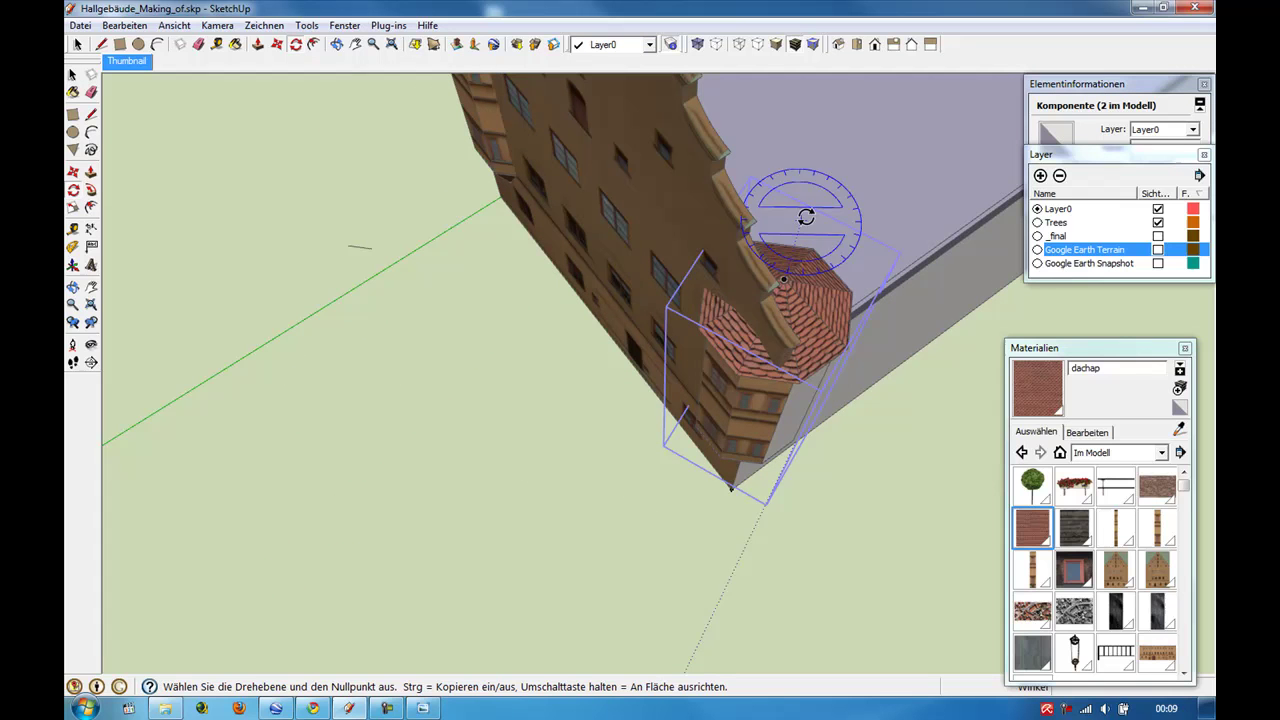
left_click(787, 278)
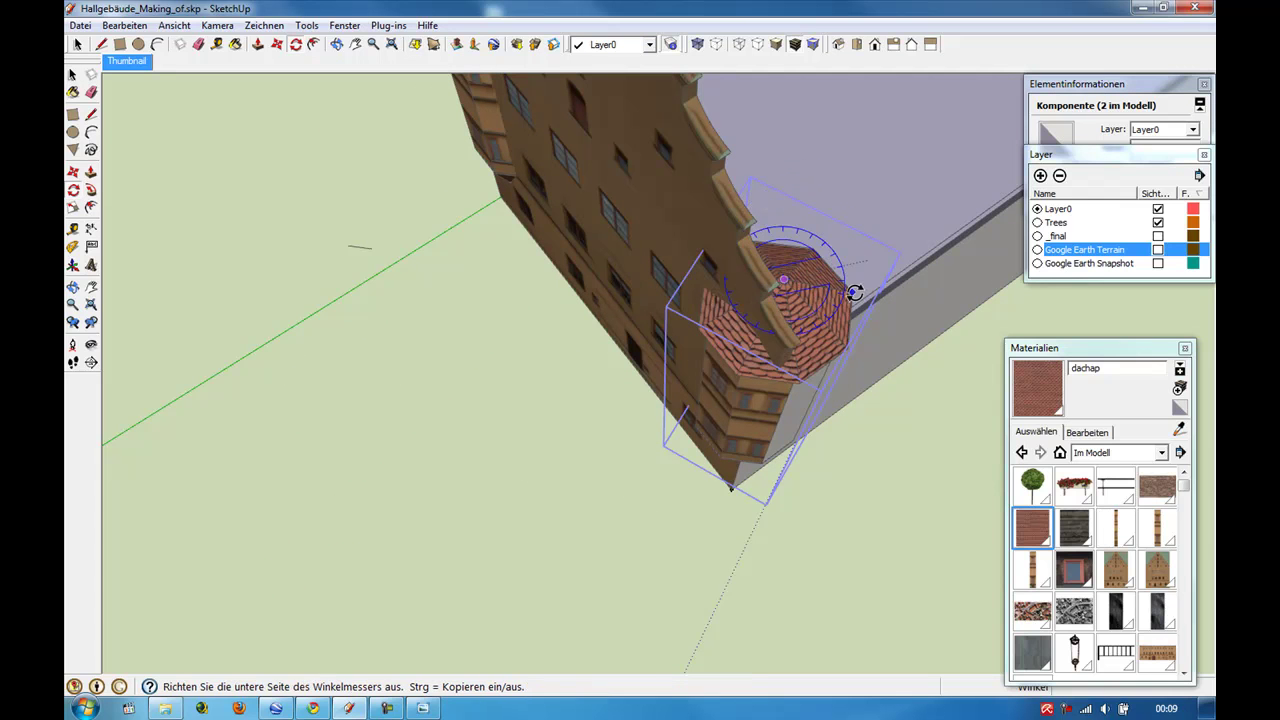
left_click(855, 292)
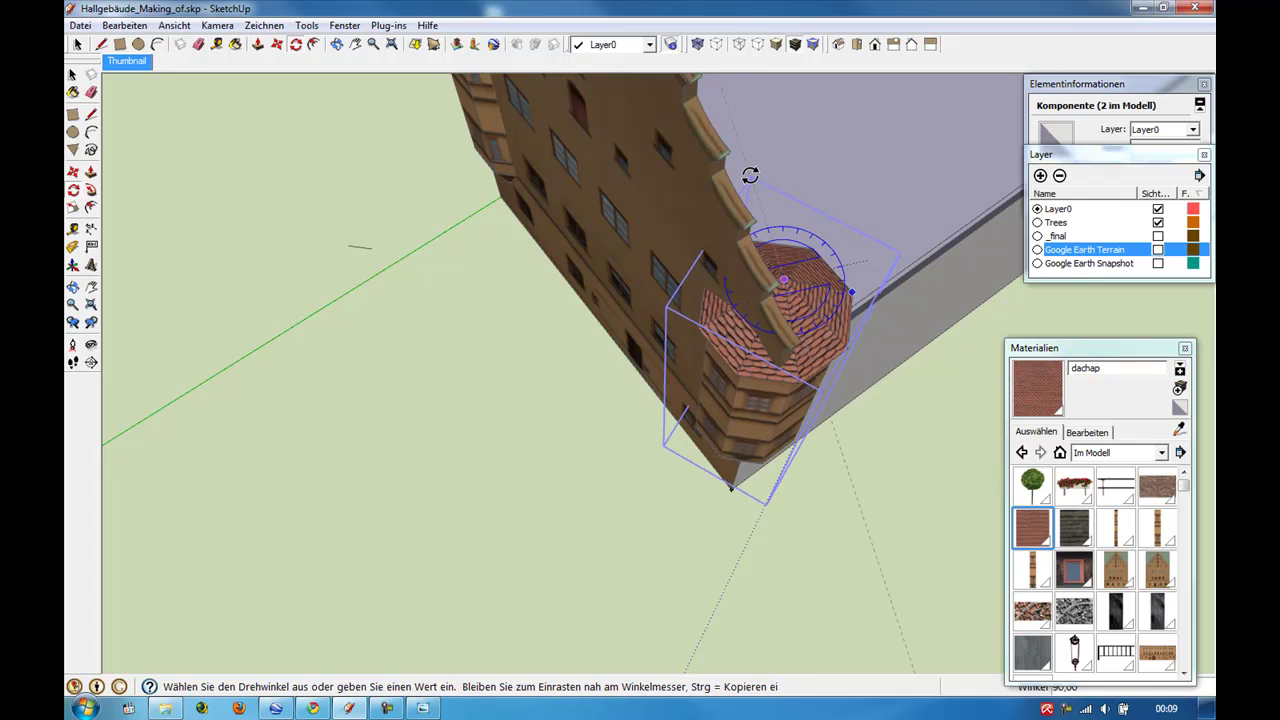
left_click(750, 175)
middle_click_drag(690, 320, 266, 294)
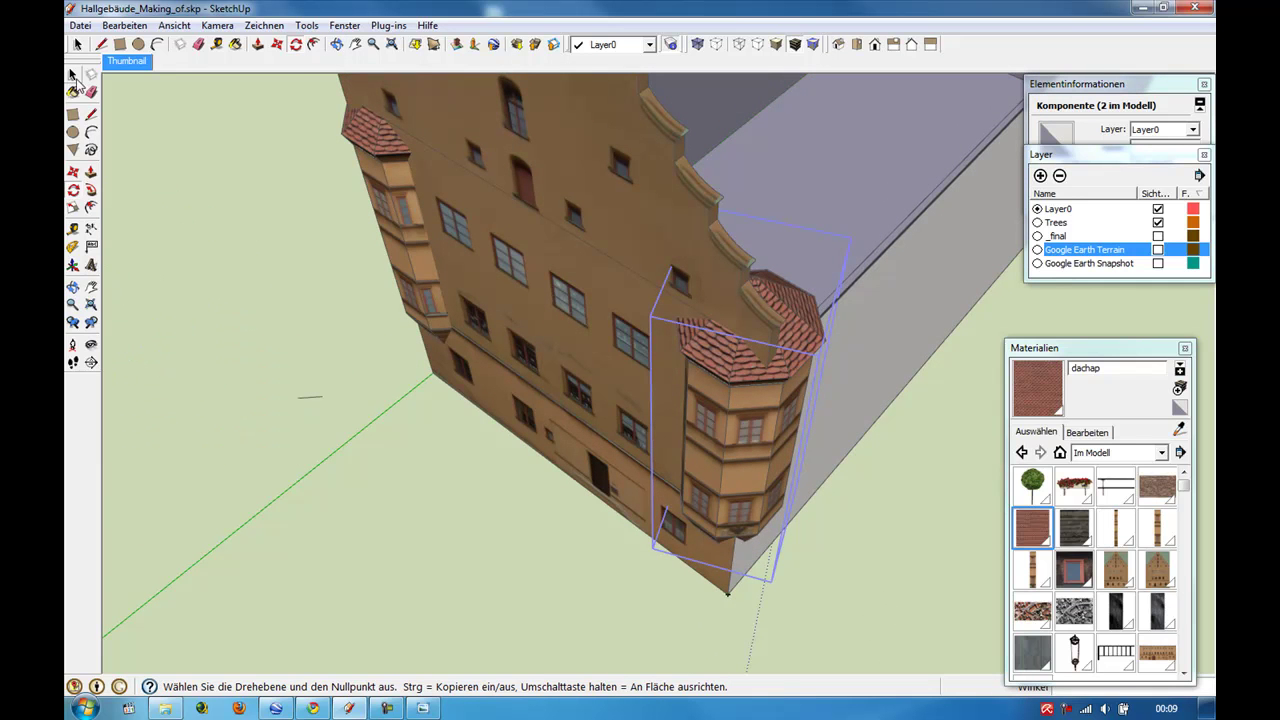
left_click(72, 75)
middle_click_drag(400, 300, 354, 260)
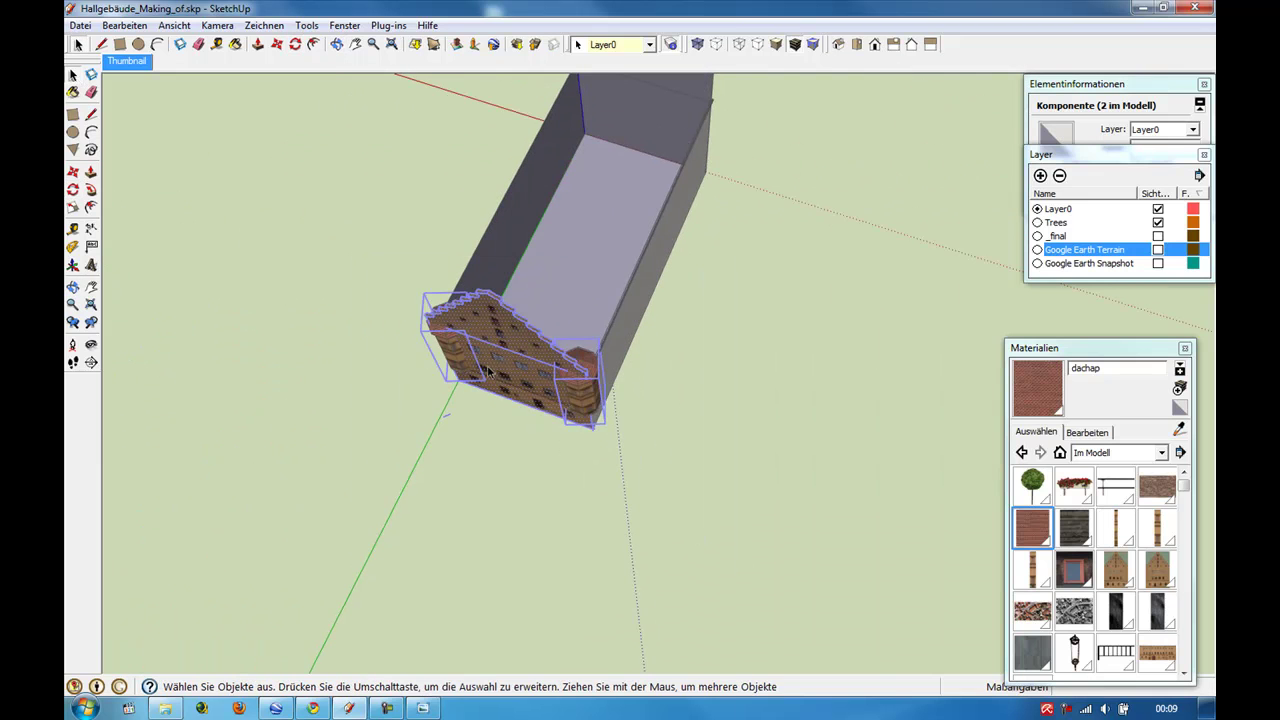
Group the gable facade with both towers, then select the box's wall faces.
right_click(510, 370)
left_click(575, 437)
mouse_move(519, 359)
middle_mouse_down()
mouse_move(706, 345)
mouse_move(651, 278)
middle_mouse_up()
left_click_drag(516, 134, 786, 420)
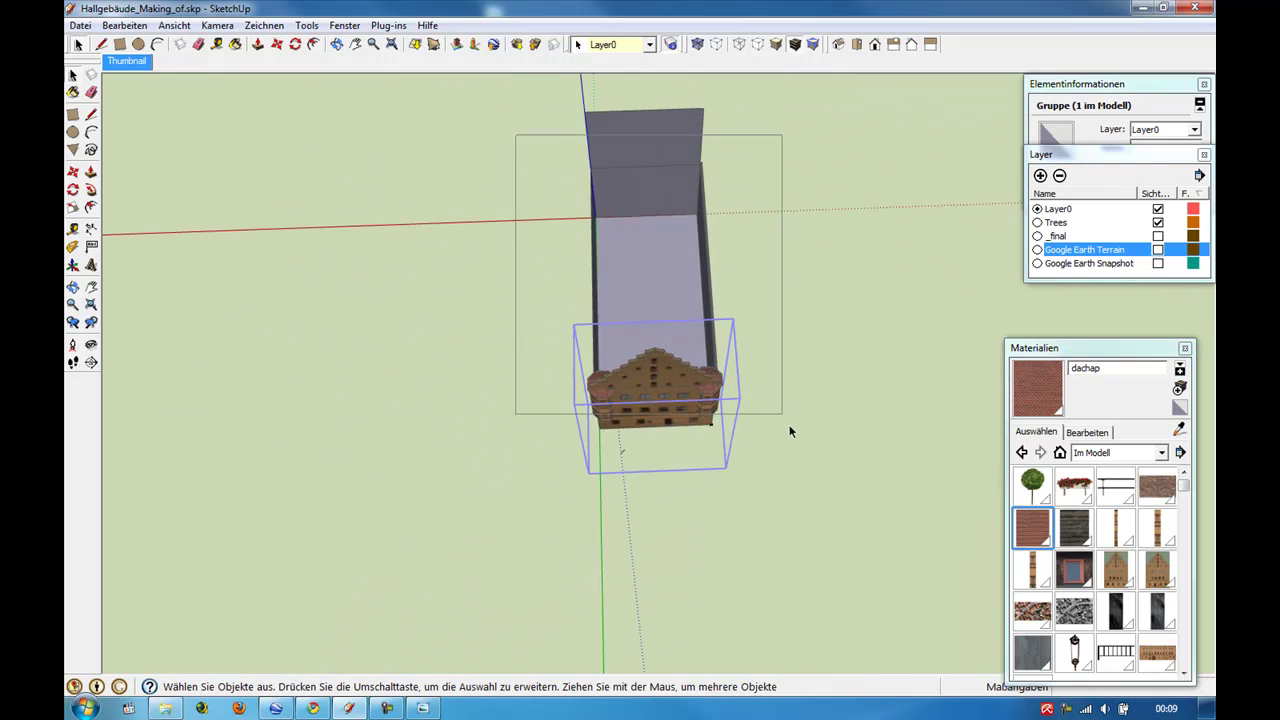
middle_click_drag(684, 378, 676, 254)
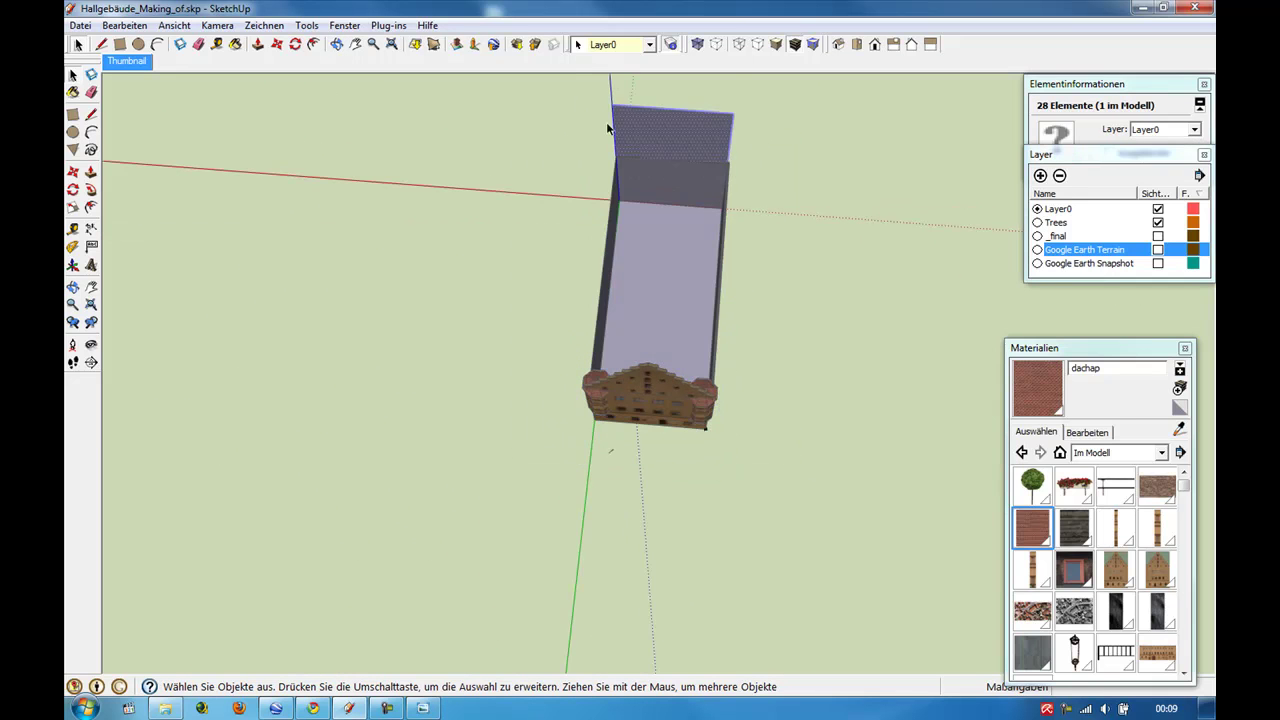
mouse_move(419, 101)
left_mouse_down()
mouse_move(767, 377)
mouse_move(768, 443)
left_mouse_up()
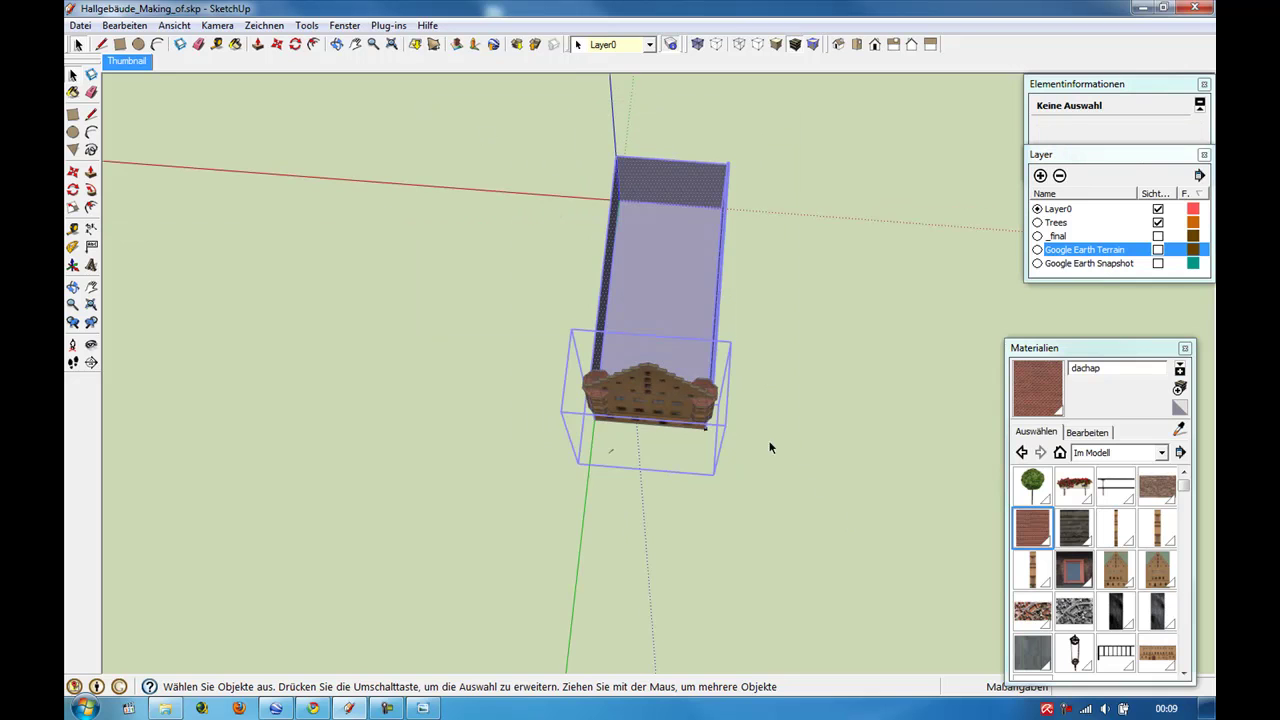
Draw an edge across the box top to its corner, then cancel the unfinished line.
left_click(91, 116)
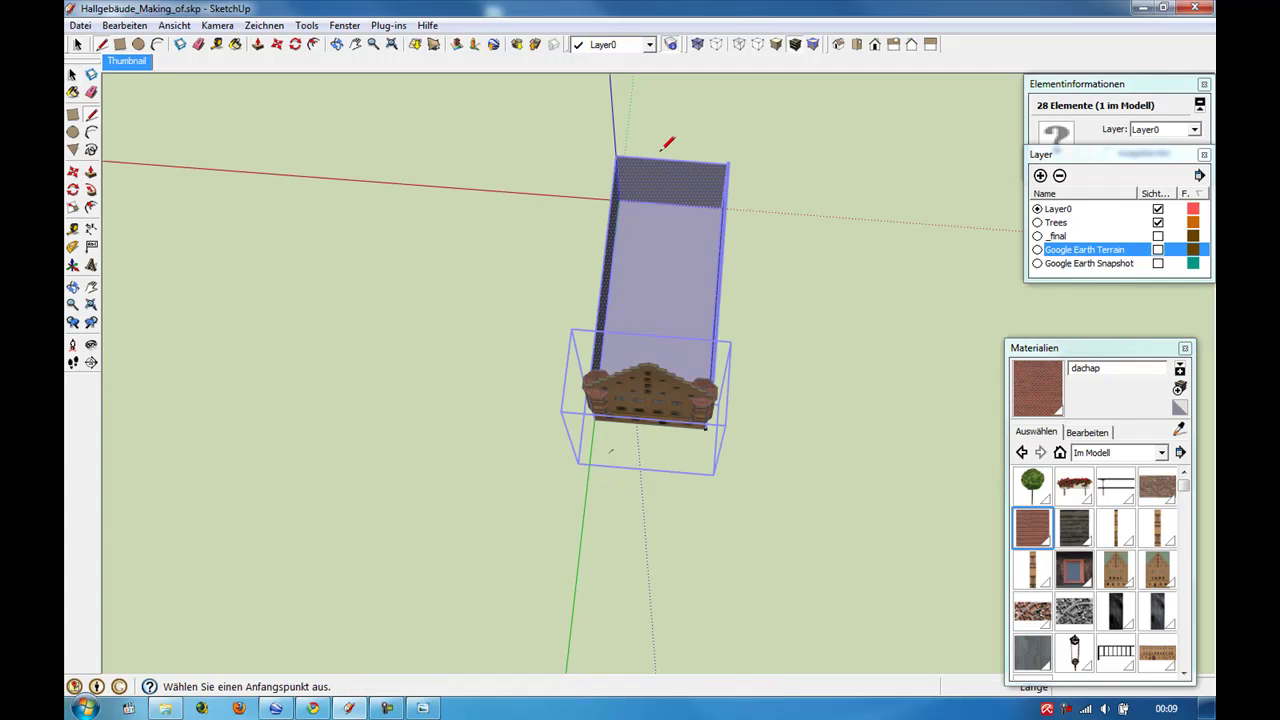
left_click(617, 155)
middle_click_drag(617, 155, 894, 349)
scroll(880, 320, "up", 3)
mouse_move(863, 297)
middle_mouse_down()
mouse_move(602, 226)
mouse_move(463, 338)
mouse_move(751, 306)
middle_mouse_up()
scroll(903, 240, "up", 3)
scroll(851, 240, "up", 2)
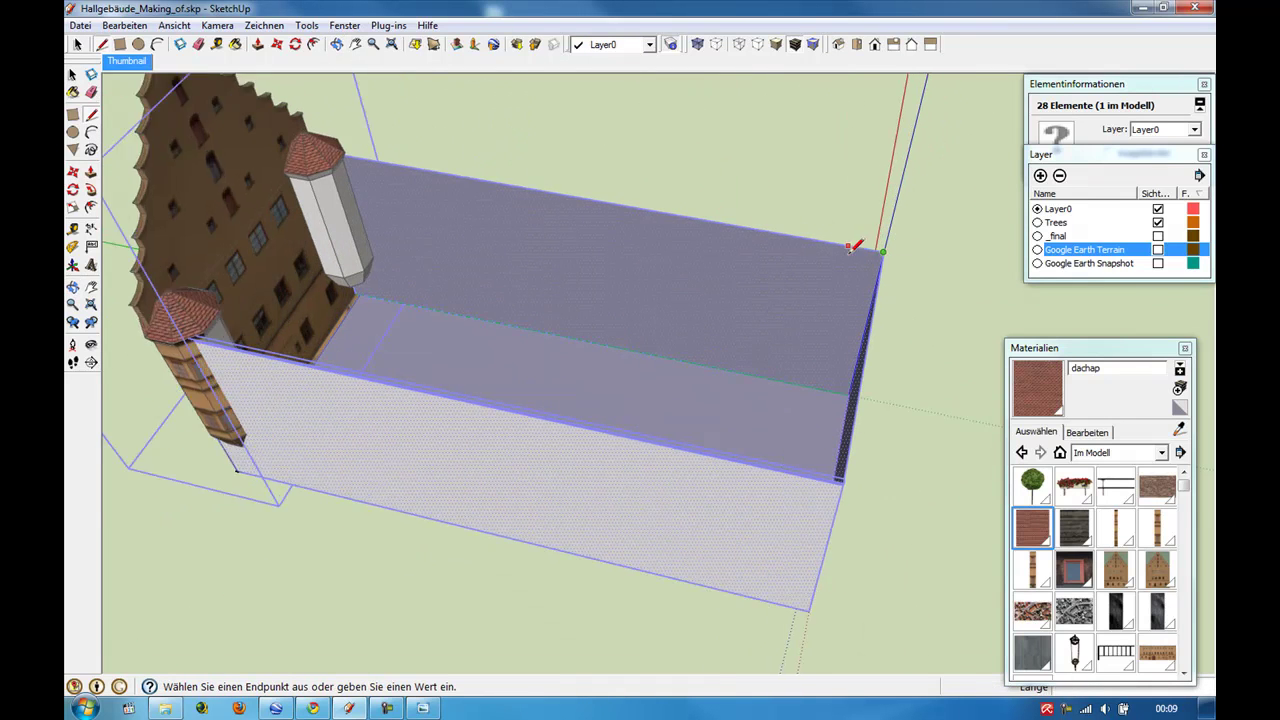
scroll(860, 263, "up", 2)
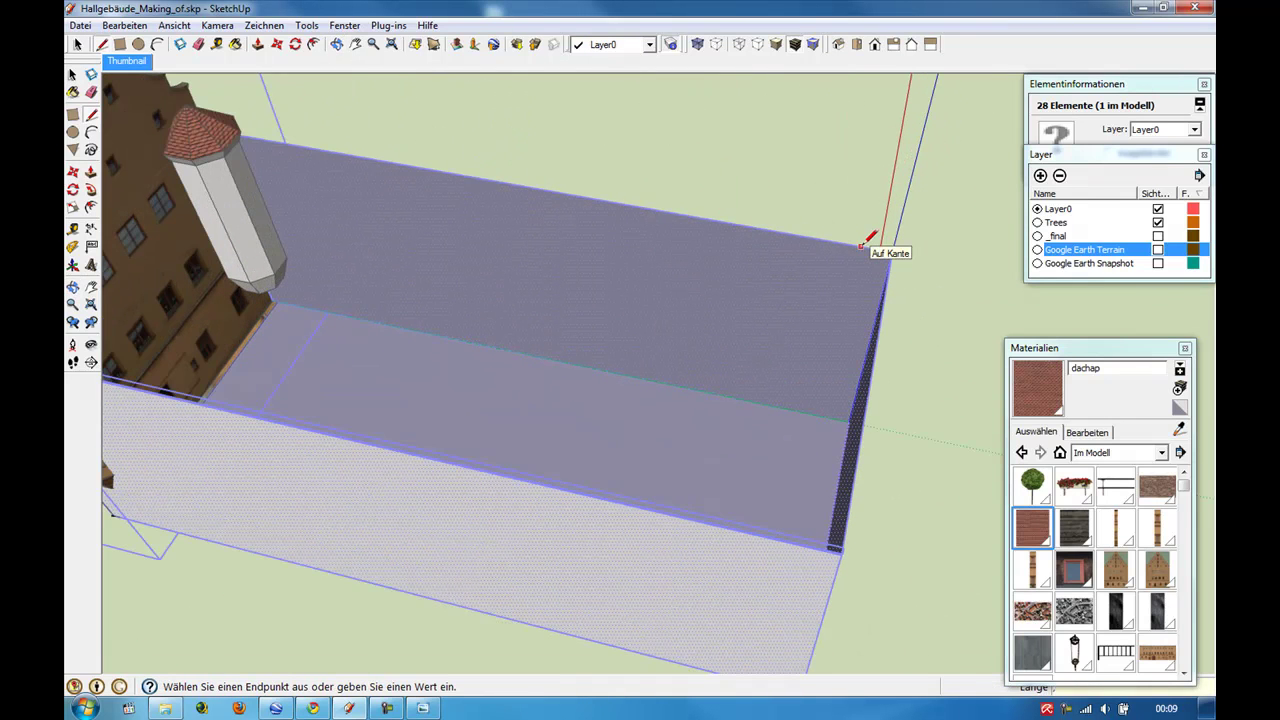
type("4")
left_click(860, 245)
scroll(870, 245, "up", 2)
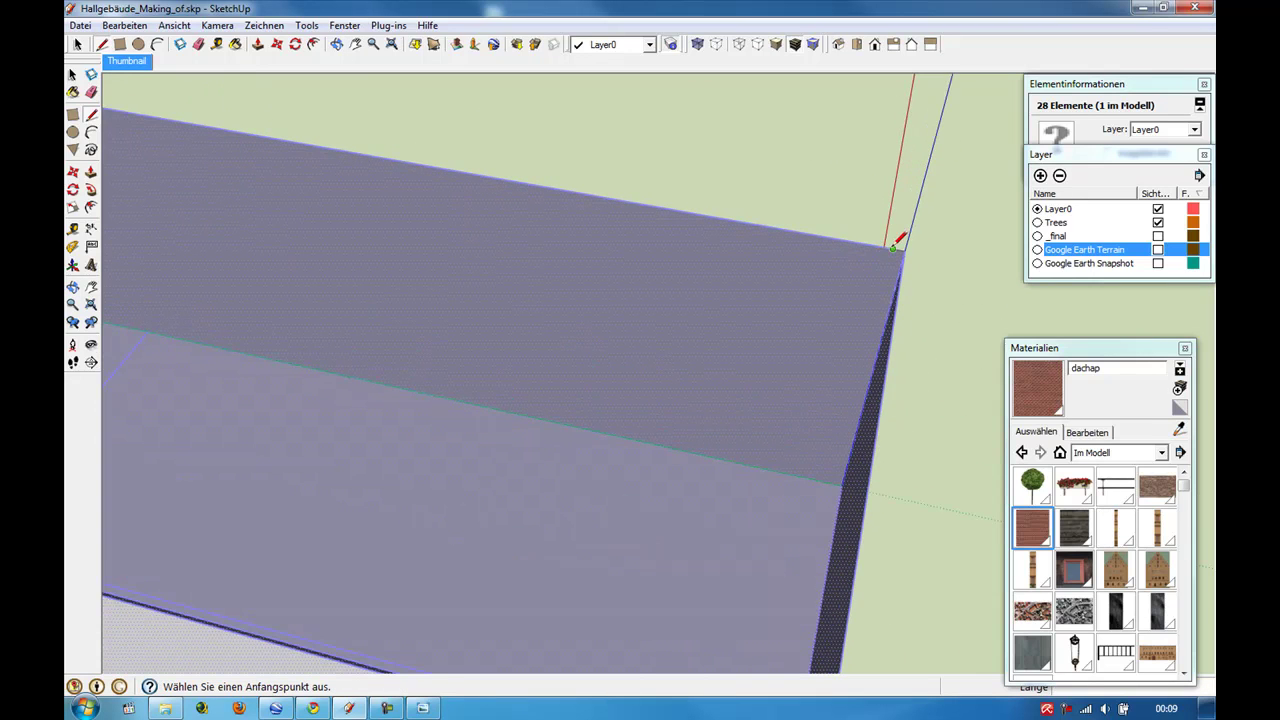
left_click(893, 247)
scroll(858, 232, "down", 4)
scroll(541, 245, "up", 2)
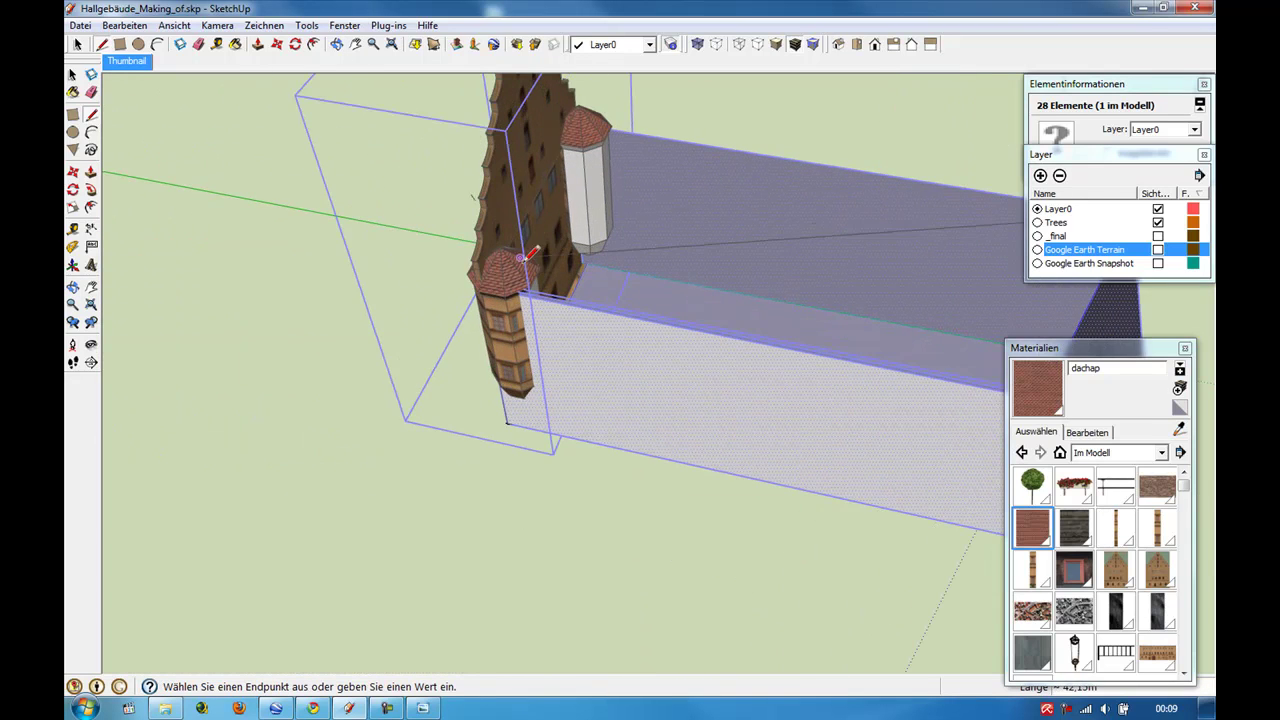
scroll(530, 215, "up", 2)
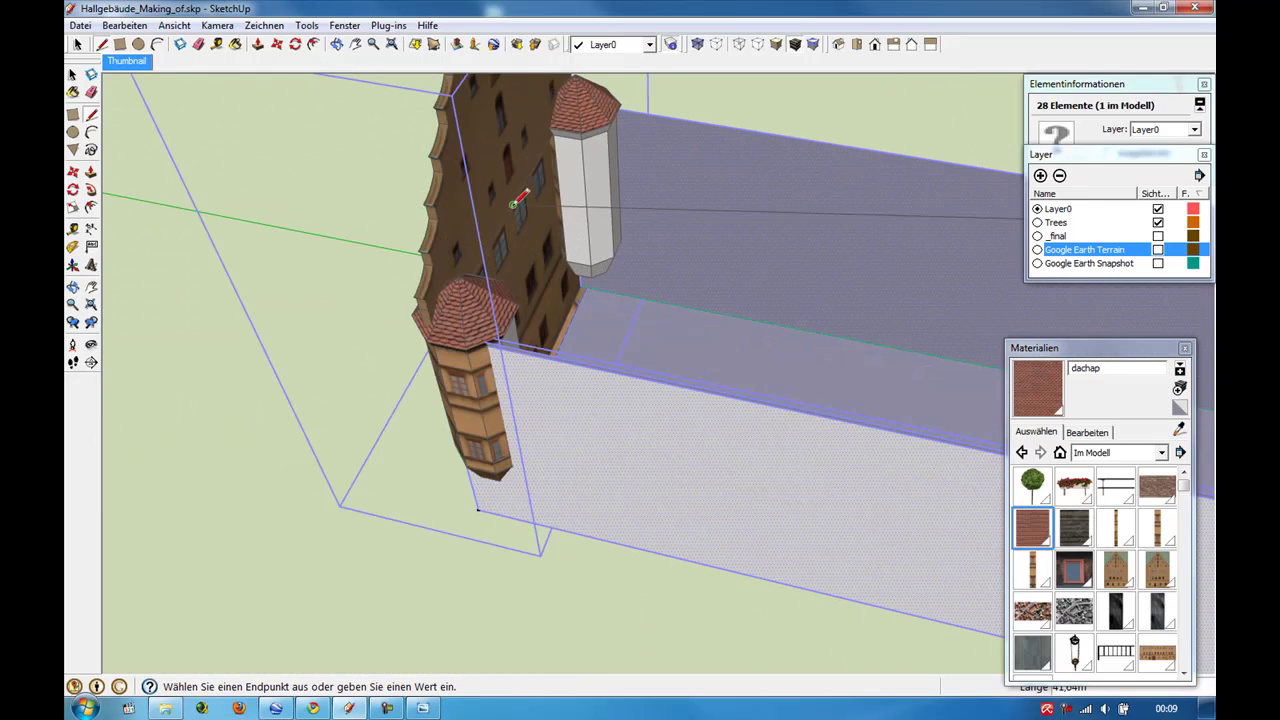
scroll(515, 200, "down", 3)
mouse_move(686, 206)
middle_mouse_down()
mouse_move(466, 194)
mouse_move(500, 228)
middle_mouse_up()
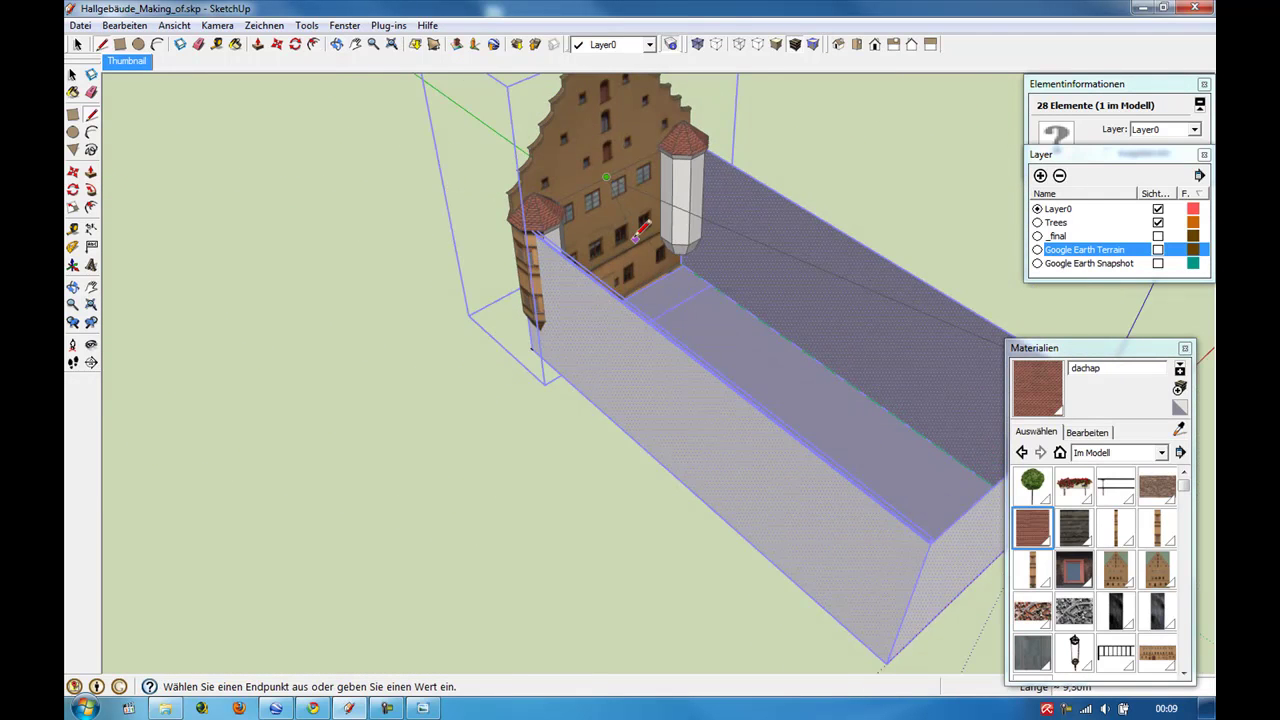
scroll(345, 263, "down", 1)
key("Escape")
Select the box's front wall face and delete it.
left_click(72, 74)
mouse_move(560, 420)
middle_mouse_down()
mouse_move(629, 361)
mouse_move(633, 287)
mouse_move(680, 411)
middle_mouse_up()
scroll(629, 361, "down", 2)
scroll(507, 302, "up", 2)
scroll(574, 351, "up", 2)
scroll(578, 351, "up", 1)
left_click(658, 458)
scroll(658, 458, "up", 1)
scroll(499, 406, "up", 2)
key("Delete")
scroll(487, 419, "down", 1)
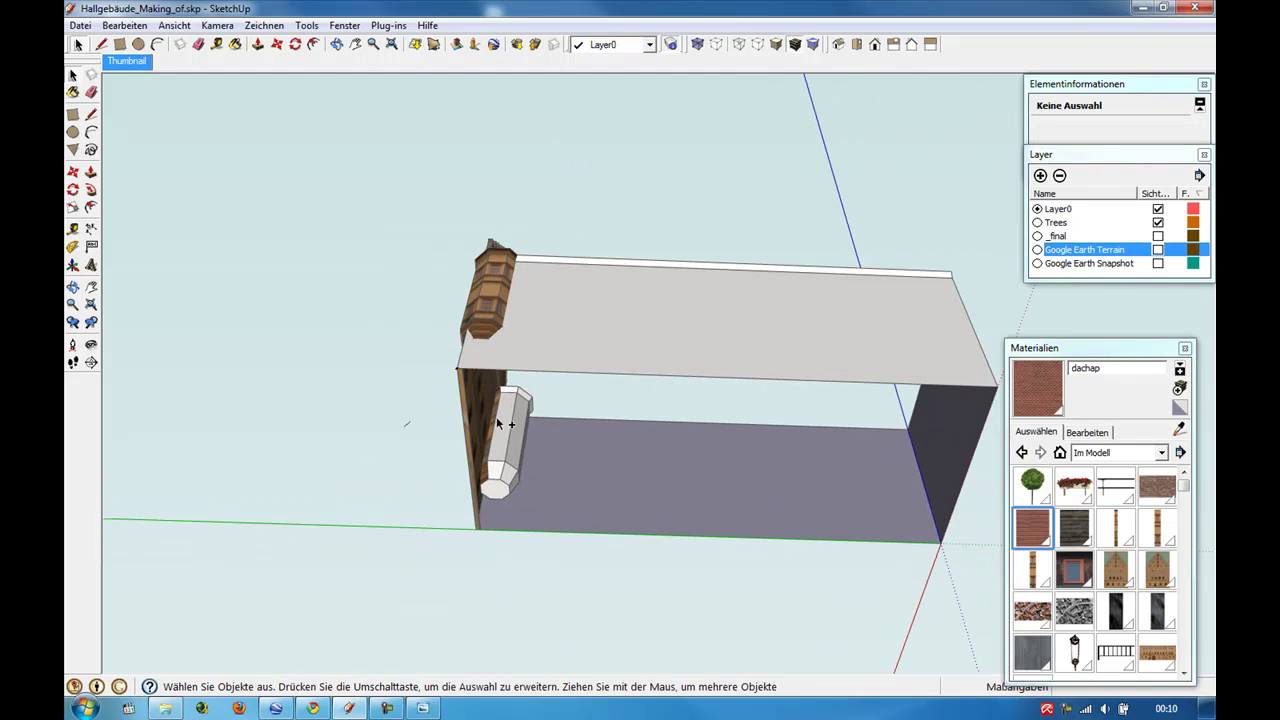
Restore the deleted front wall, then delete and restore the gable facade group.
key("ctrl+z")
scroll(463, 400, "up", 2)
left_click(459, 374)
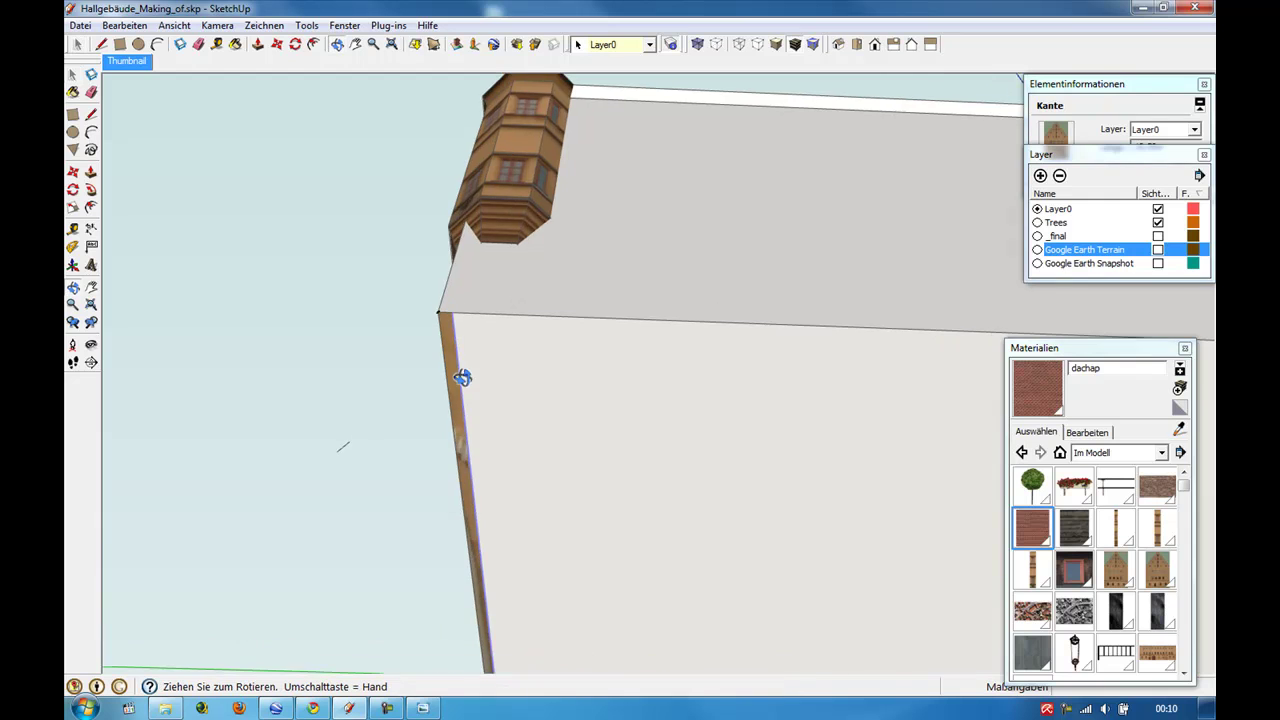
middle_click_drag(459, 374, 536, 262)
left_click(536, 259)
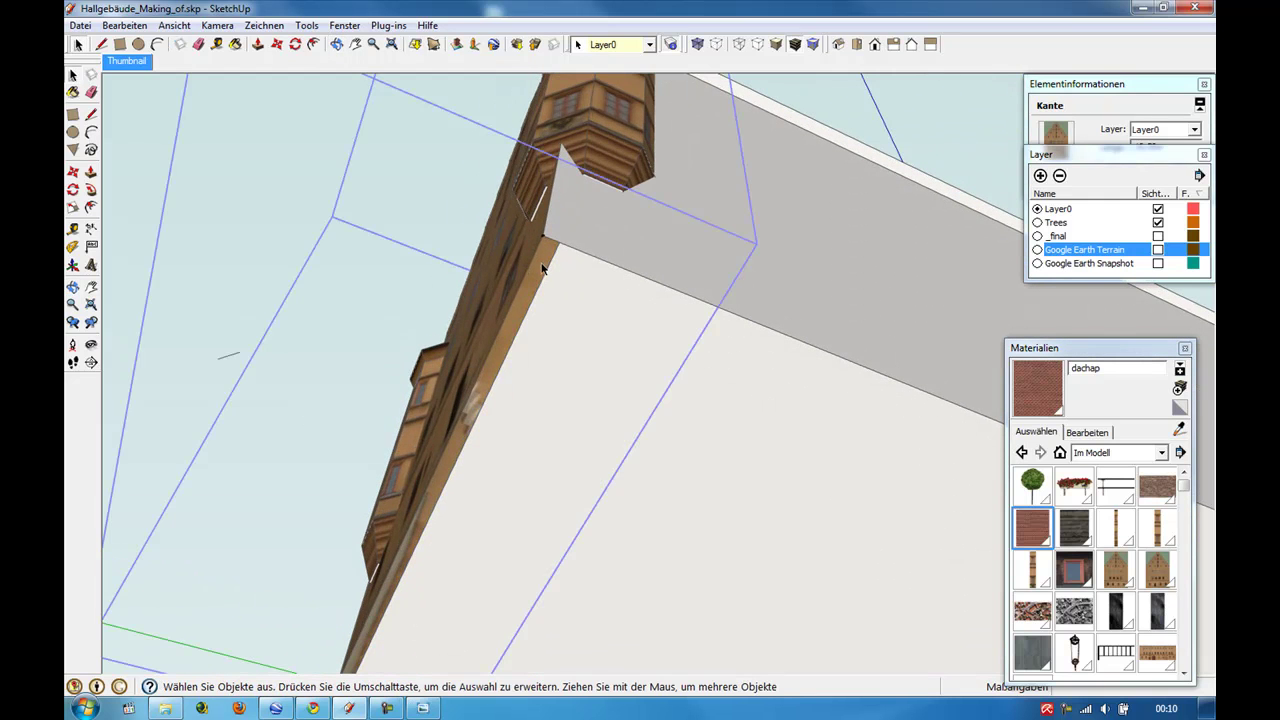
key("Delete")
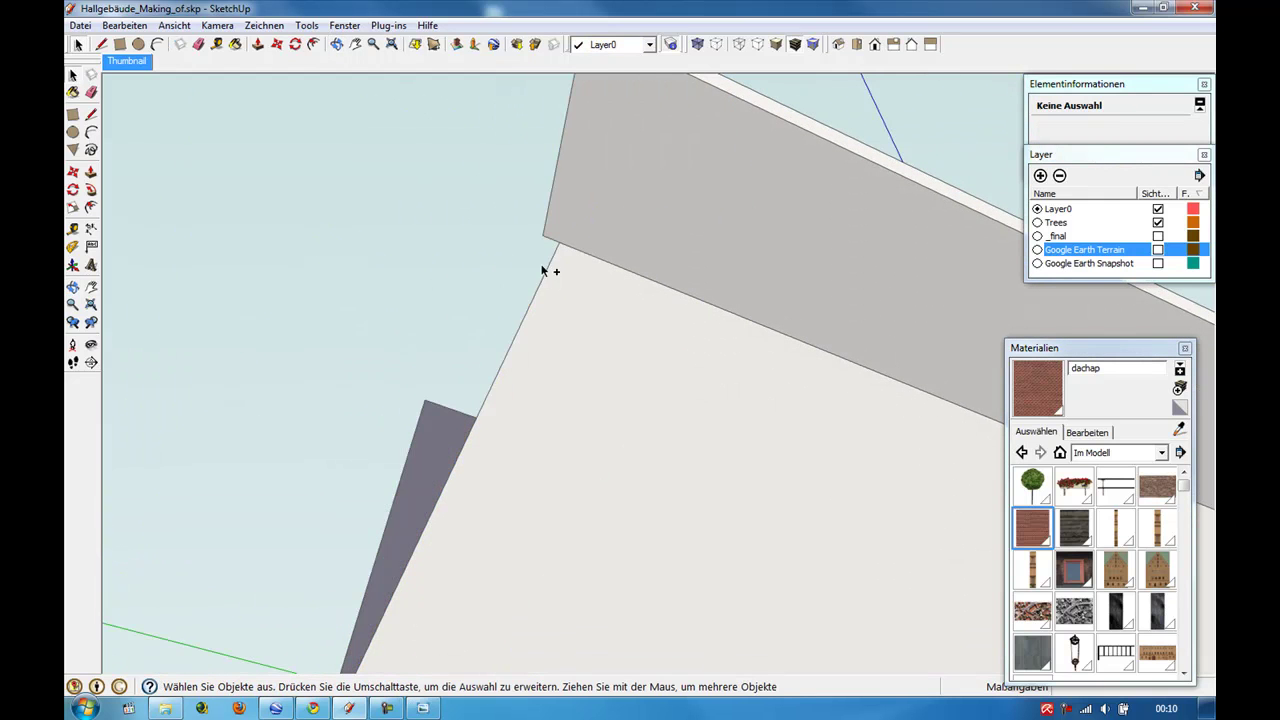
key("ctrl+z")
Draw an edge from the wall's top corner down to its bottom corner.
left_click(91, 115)
left_click(549, 229)
scroll(565, 245, "down", 3)
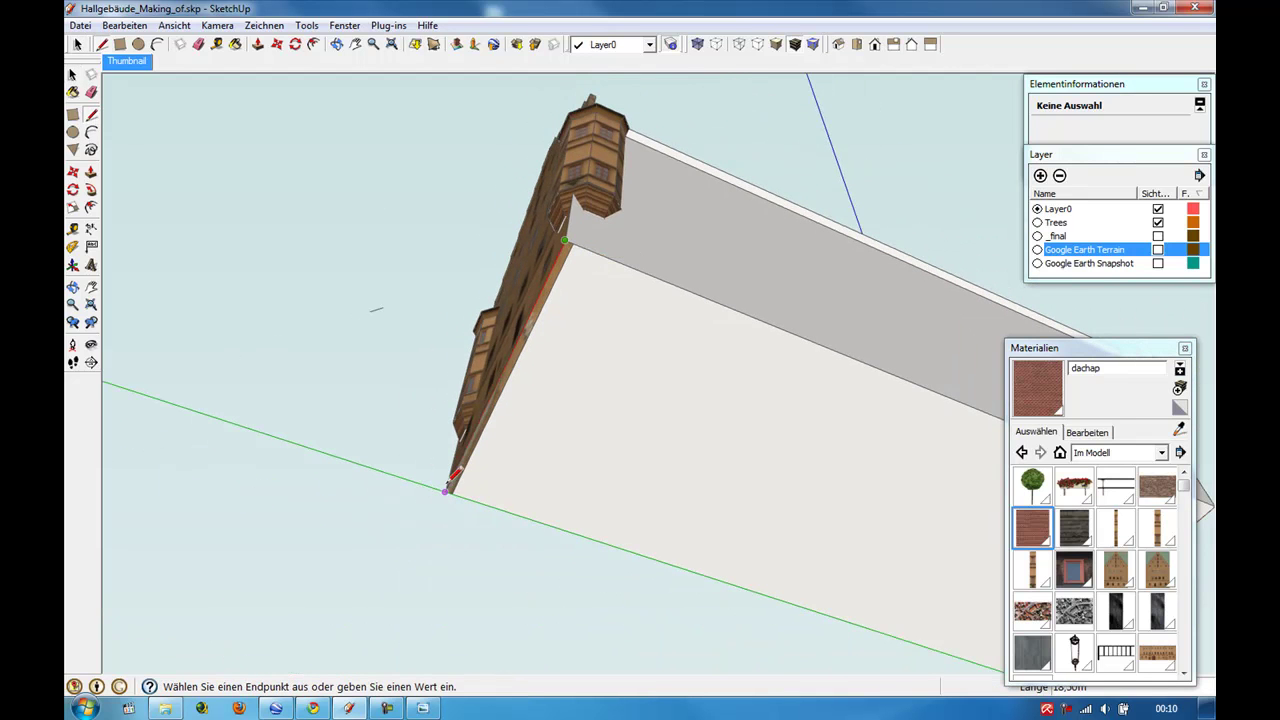
left_click(446, 489)
Select the long side wall face and check the plug-ins list without choosing one.
left_click(71, 76)
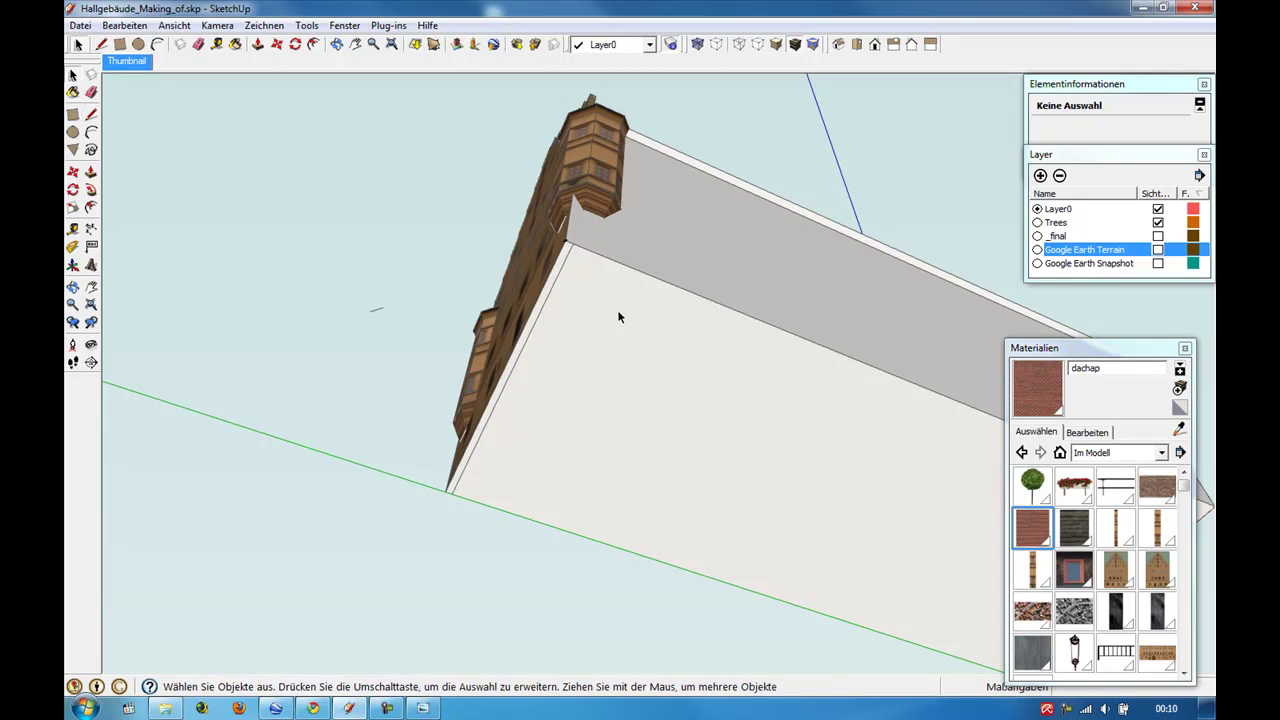
scroll(556, 283, "down", 2)
left_click(731, 351)
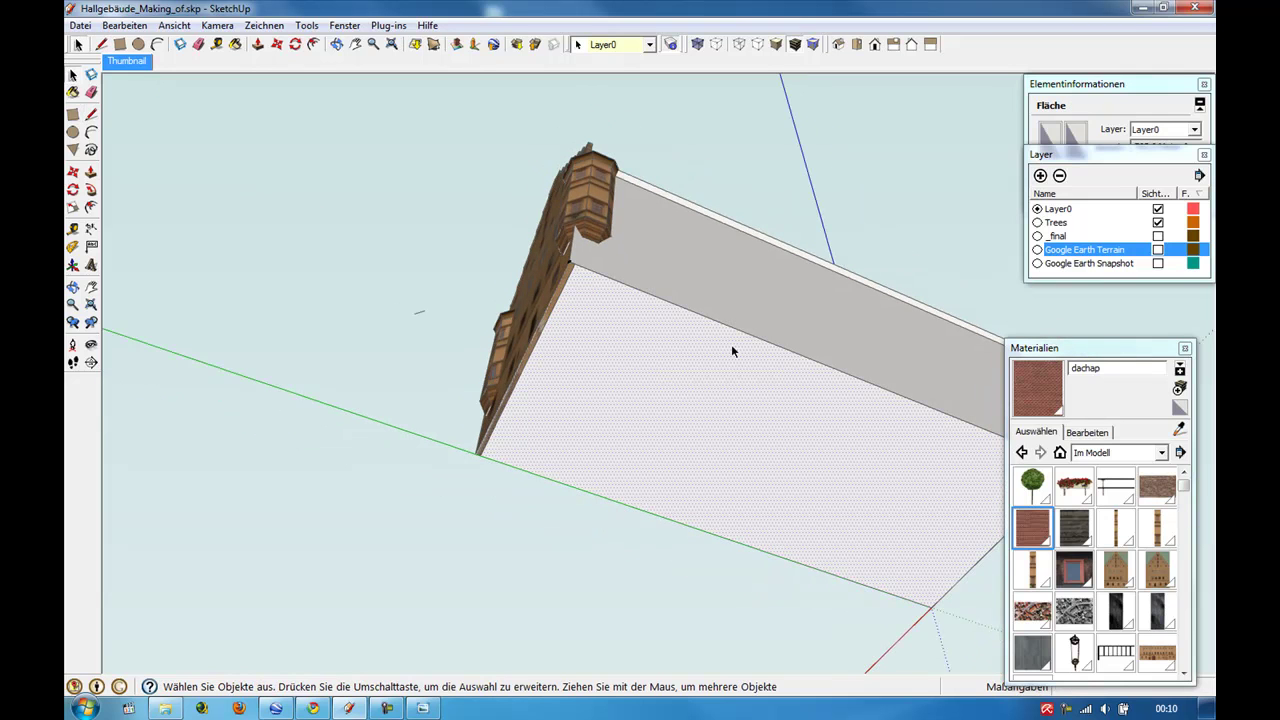
left_click(390, 25)
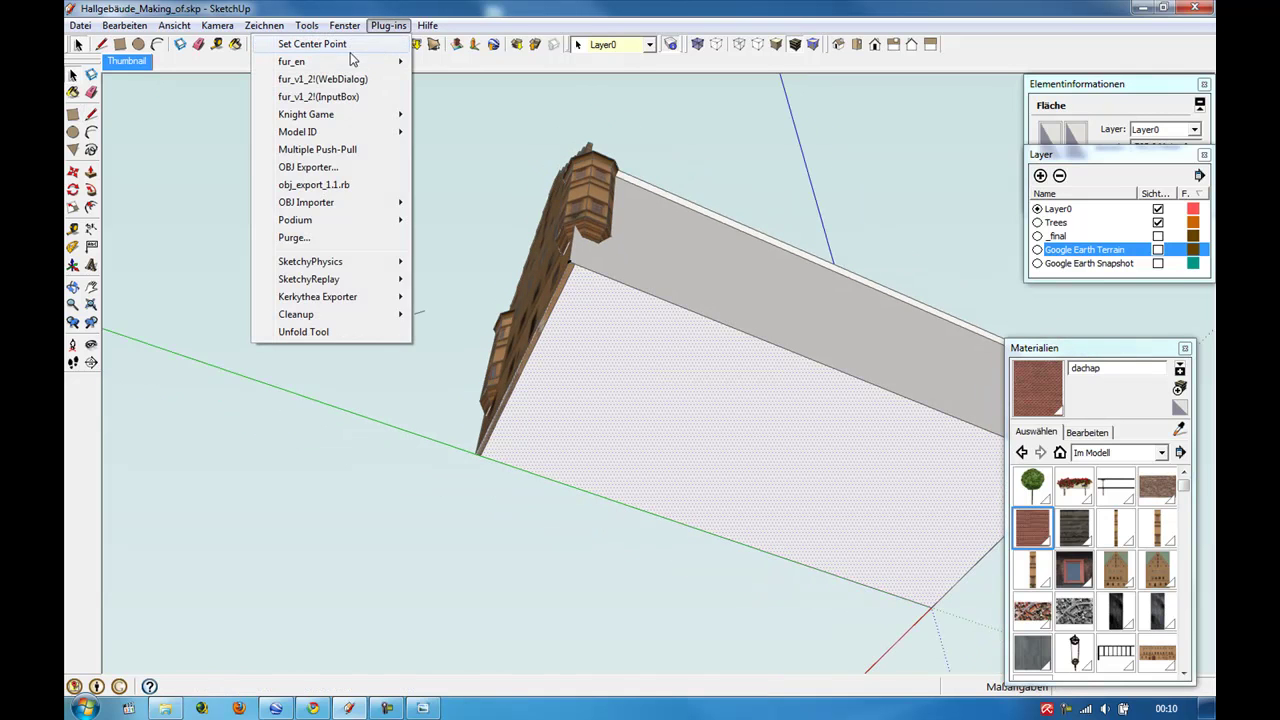
left_click(350, 44)
mouse_move(640, 423)
middle_mouse_down()
mouse_move(619, 453)
mouse_move(731, 380)
mouse_move(735, 302)
middle_mouse_up()
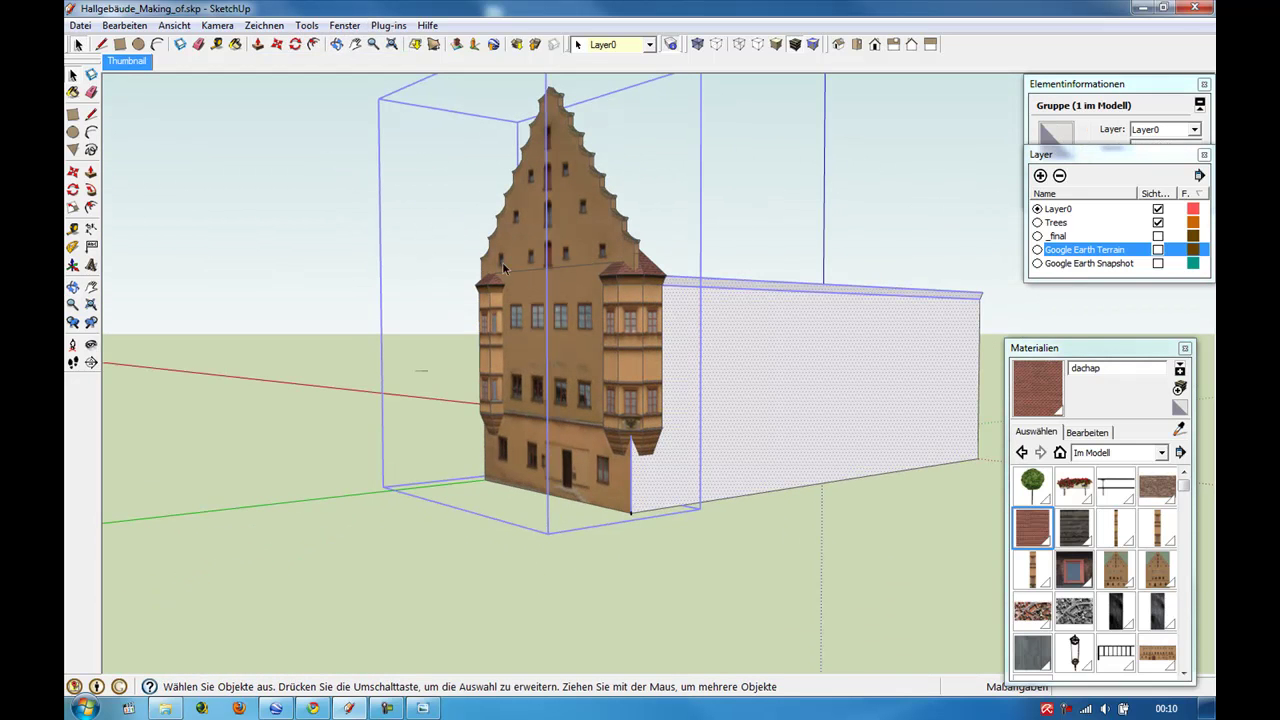
Rotate-copy the gable facade 180° about the floor centre to the building's far end.
key("q")
middle_click_drag(729, 217, 757, 423)
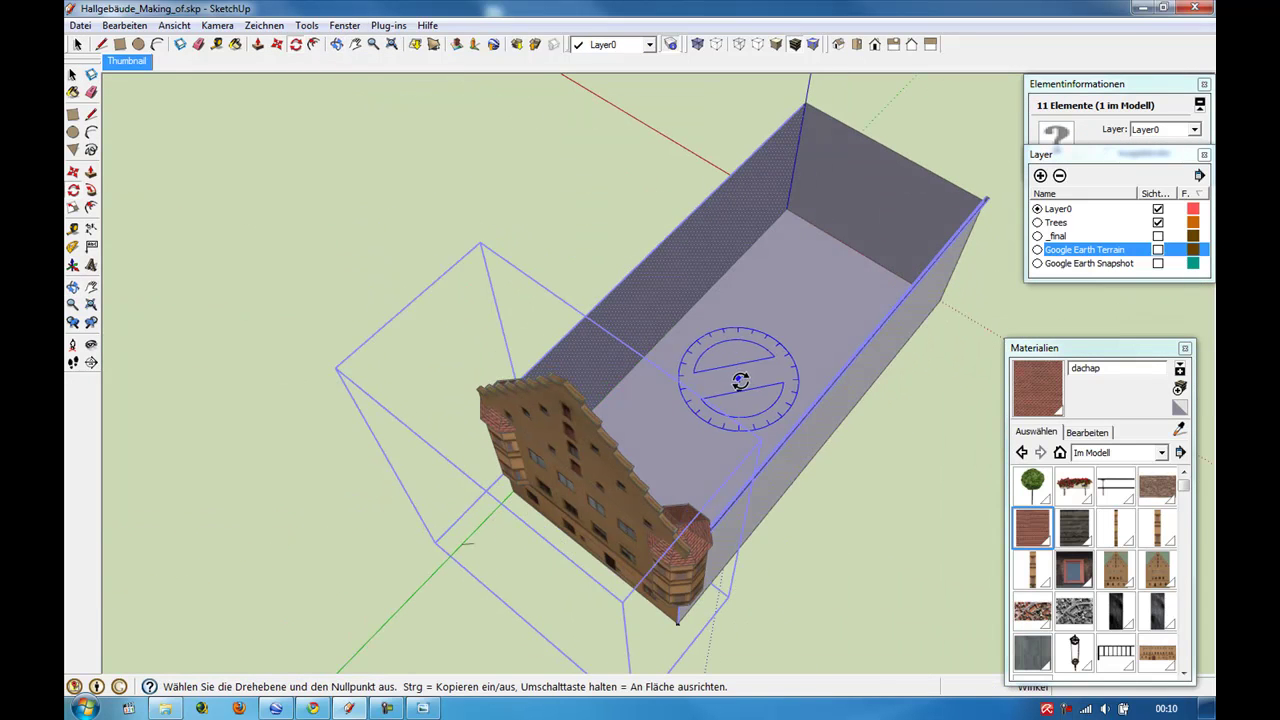
left_click(738, 390)
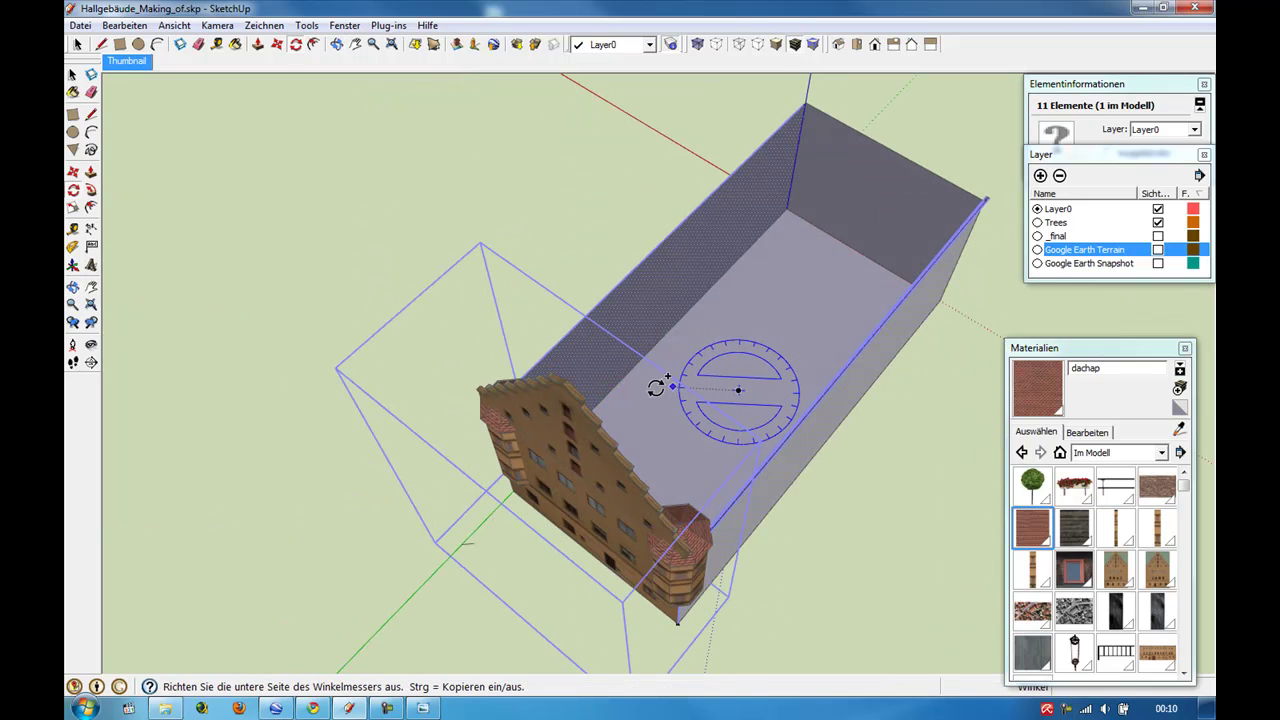
left_click(636, 388)
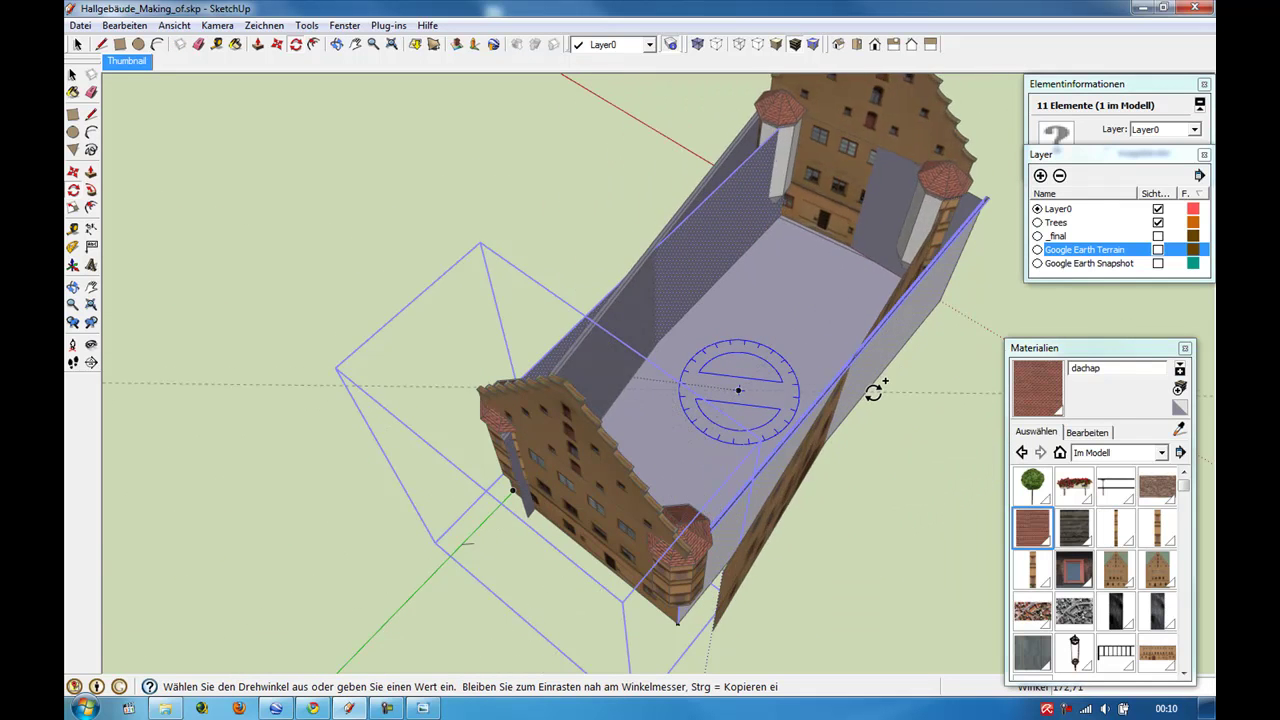
left_click(840, 388)
middle_click_drag(830, 386, 430, 215)
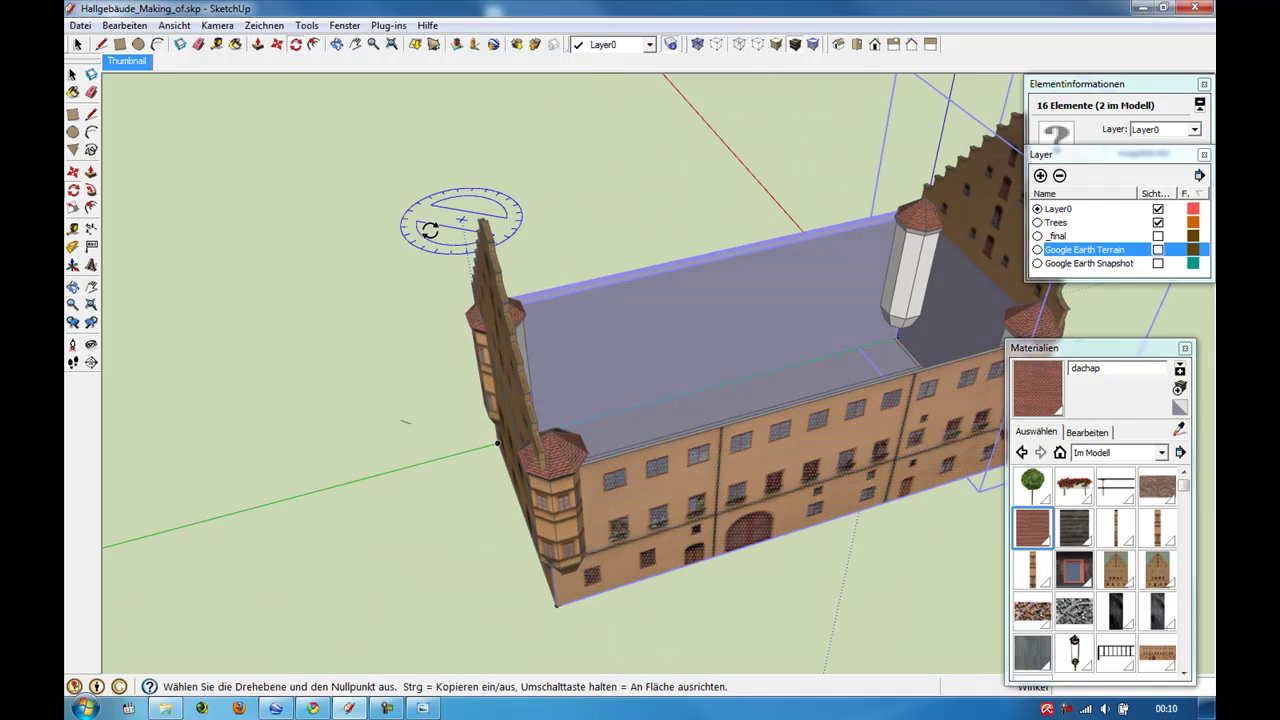
Sample the Seite facade texture and paint the grey long wall with it.
left_click(78, 44)
left_click(250, 192)
middle_click_drag(250, 192, 600, 300)
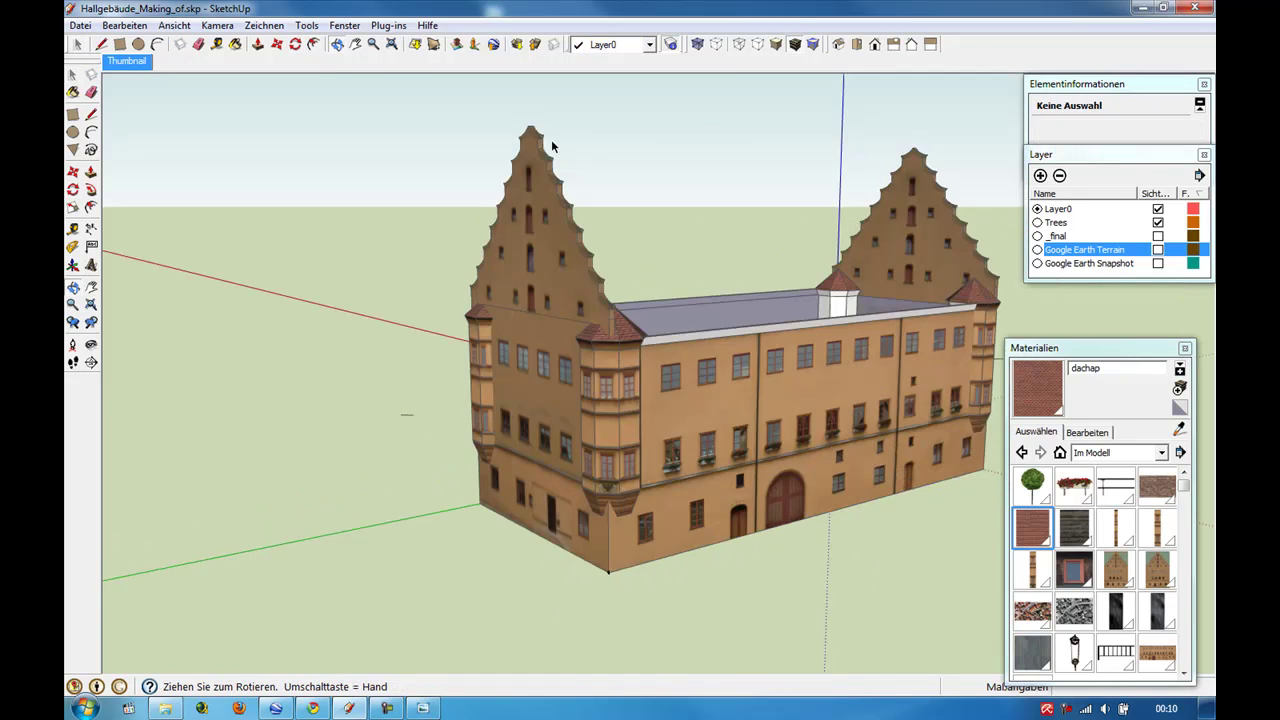
scroll(991, 402, "up", 5)
left_click(1179, 429)
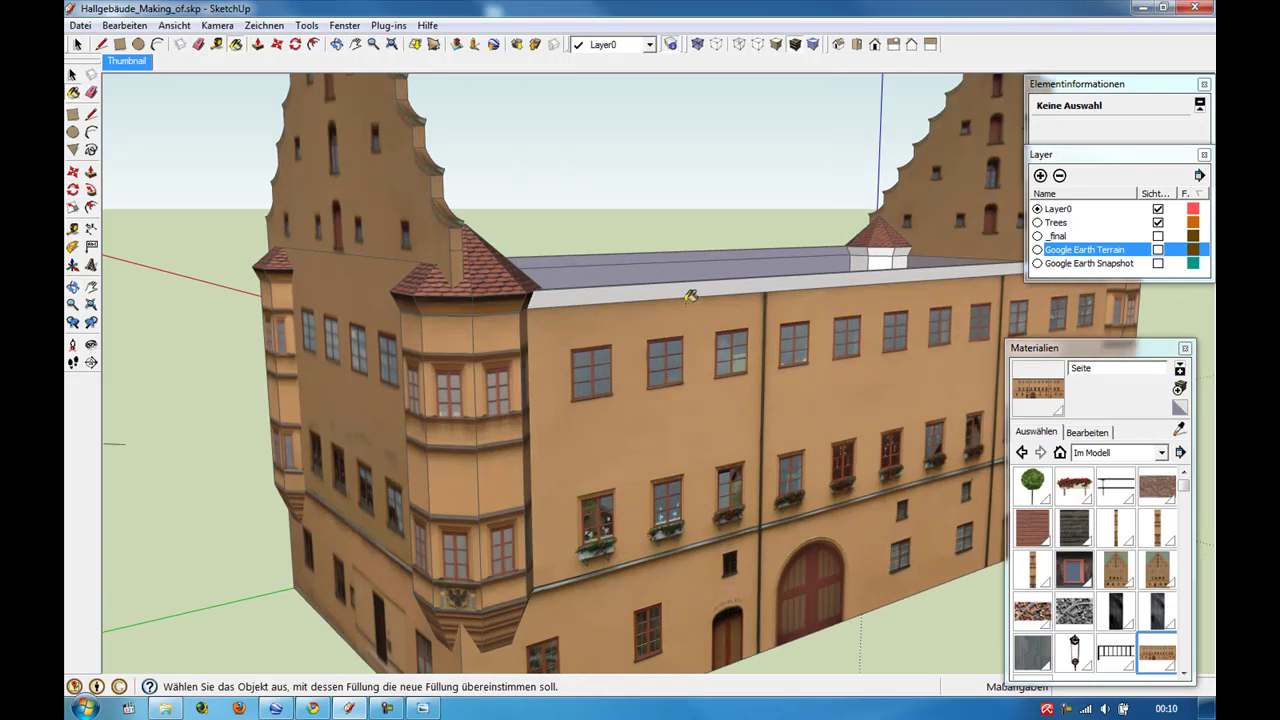
left_click(535, 319)
scroll(801, 322, "down", 5)
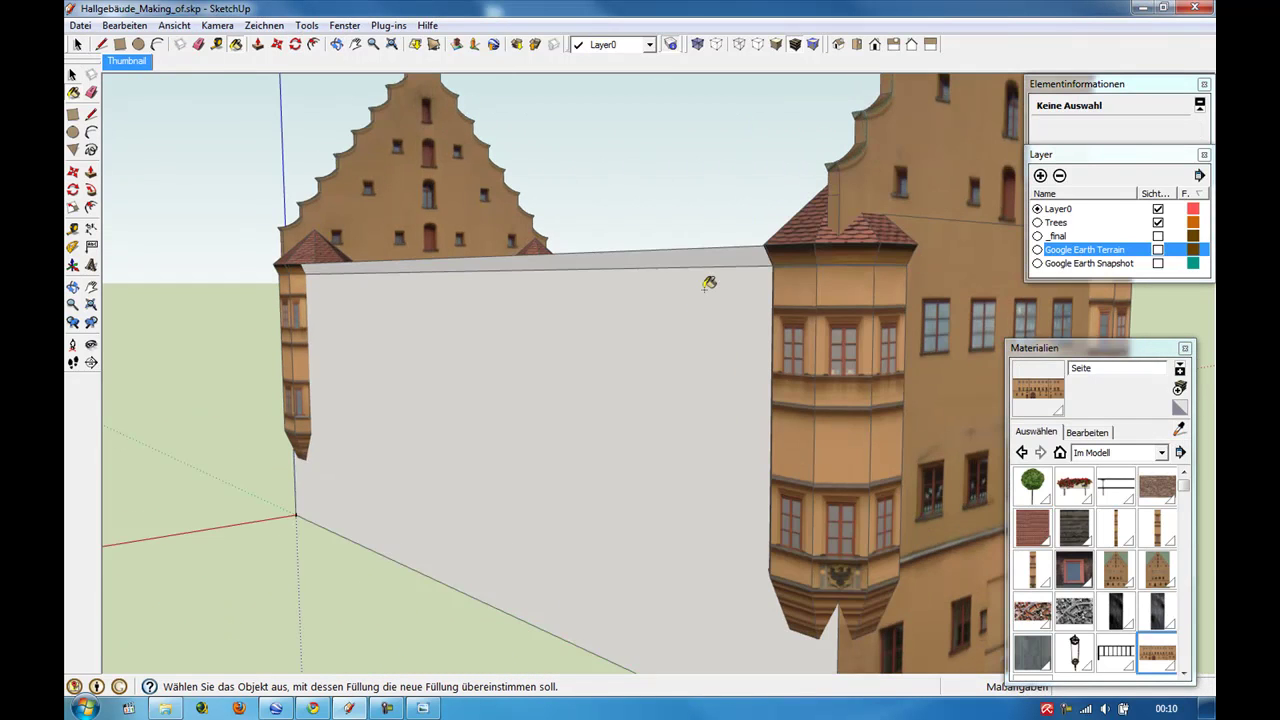
left_click(703, 280)
middle_click_drag(700, 290, 679, 323)
Start a line at the right gable's peak, then cancel it.
left_click(75, 44)
mouse_move(500, 263)
middle_mouse_down()
mouse_move(461, 293)
mouse_move(850, 112)
middle_mouse_up()
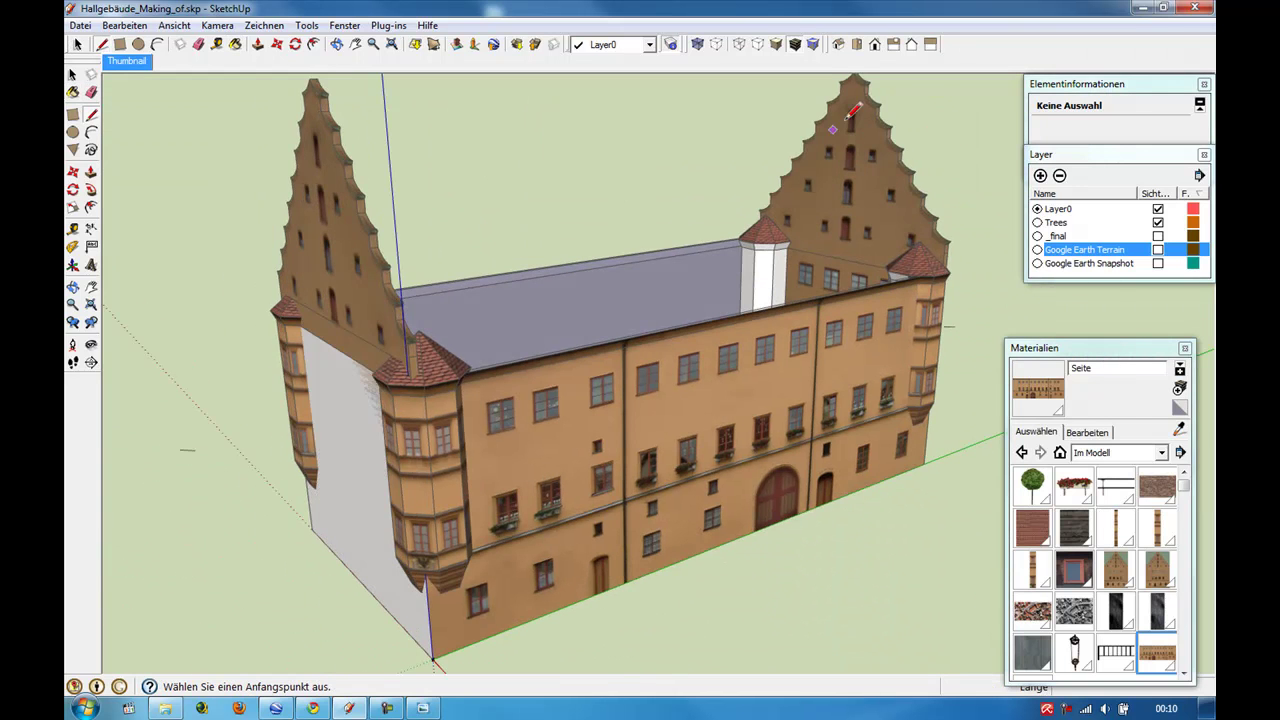
scroll(838, 177, "up", 4)
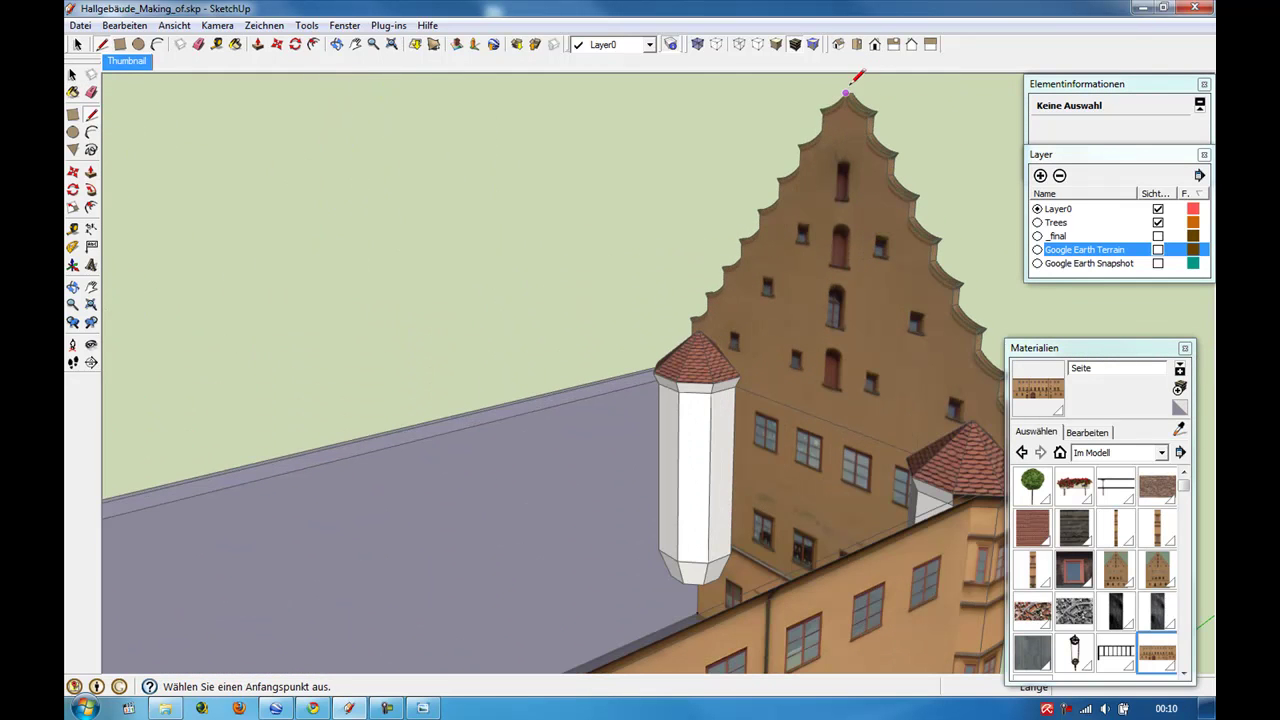
left_click(846, 95)
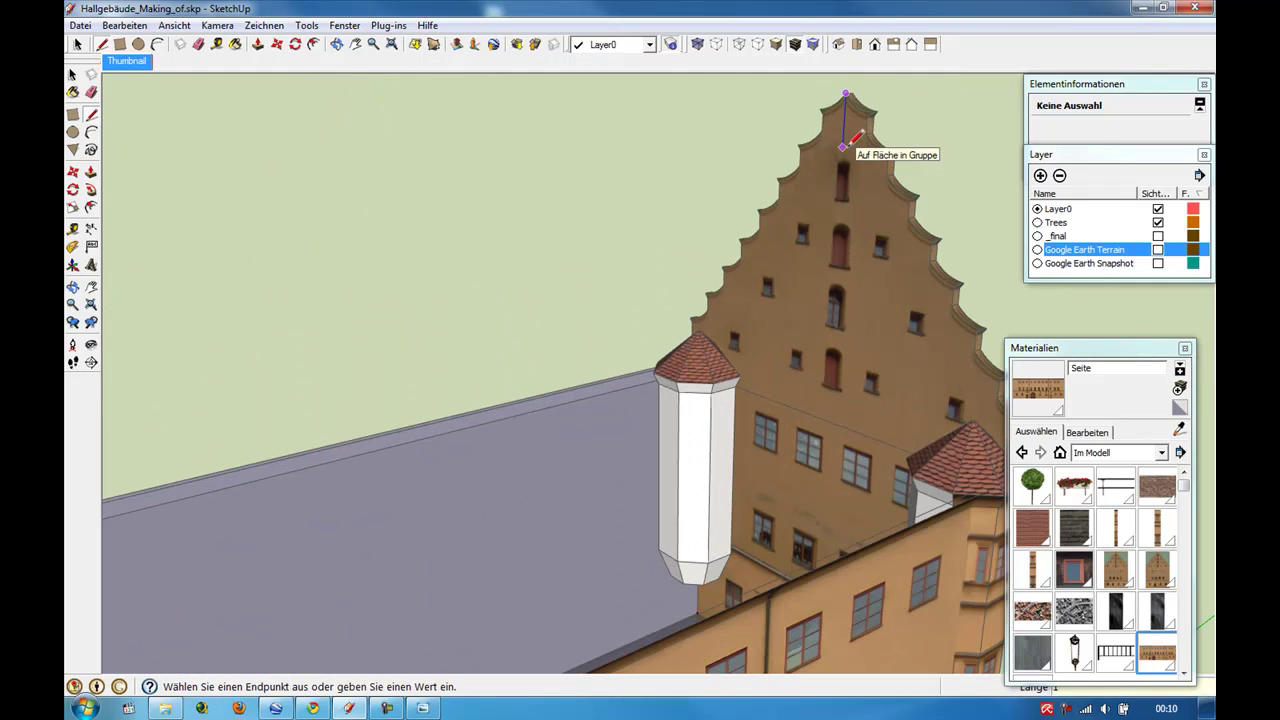
scroll(846, 140, "down", 3)
scroll(411, 163, "down", 2)
scroll(323, 183, "down", 3)
scroll(216, 143, "up", 2)
key("Escape")
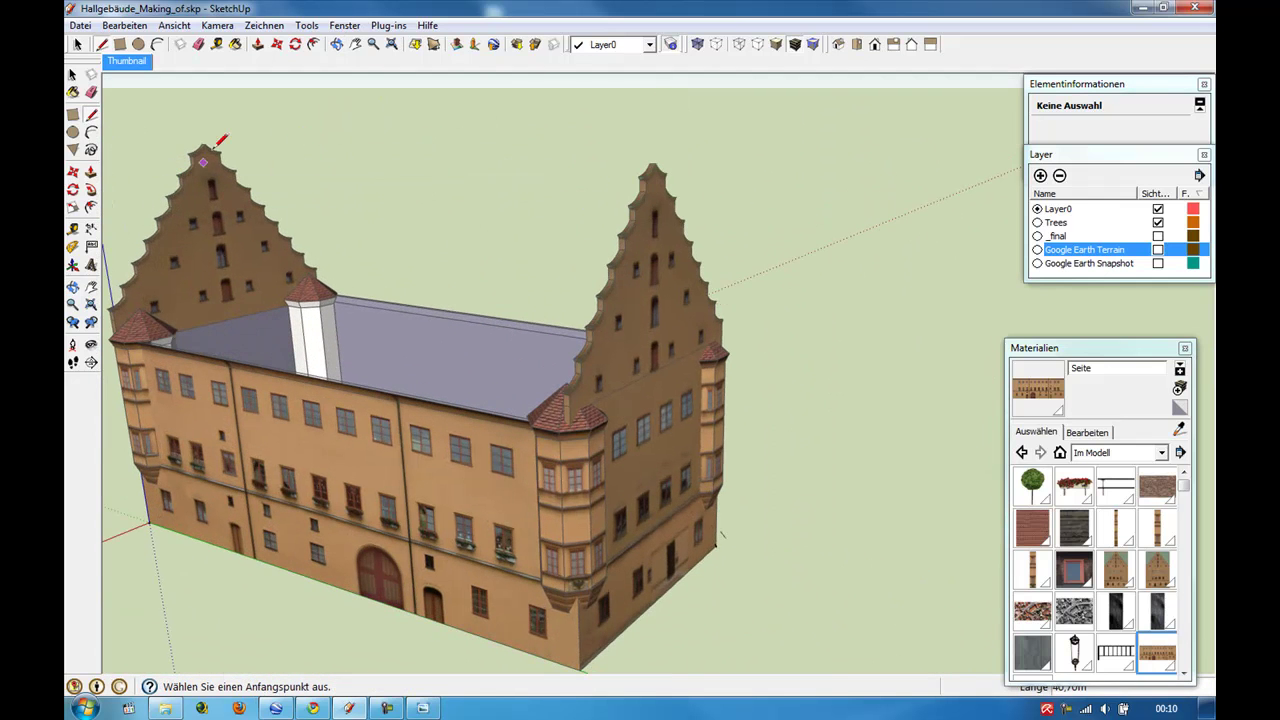
Draw the ridge line from the left gable's peak to the right gable's peak.
left_click(205, 145)
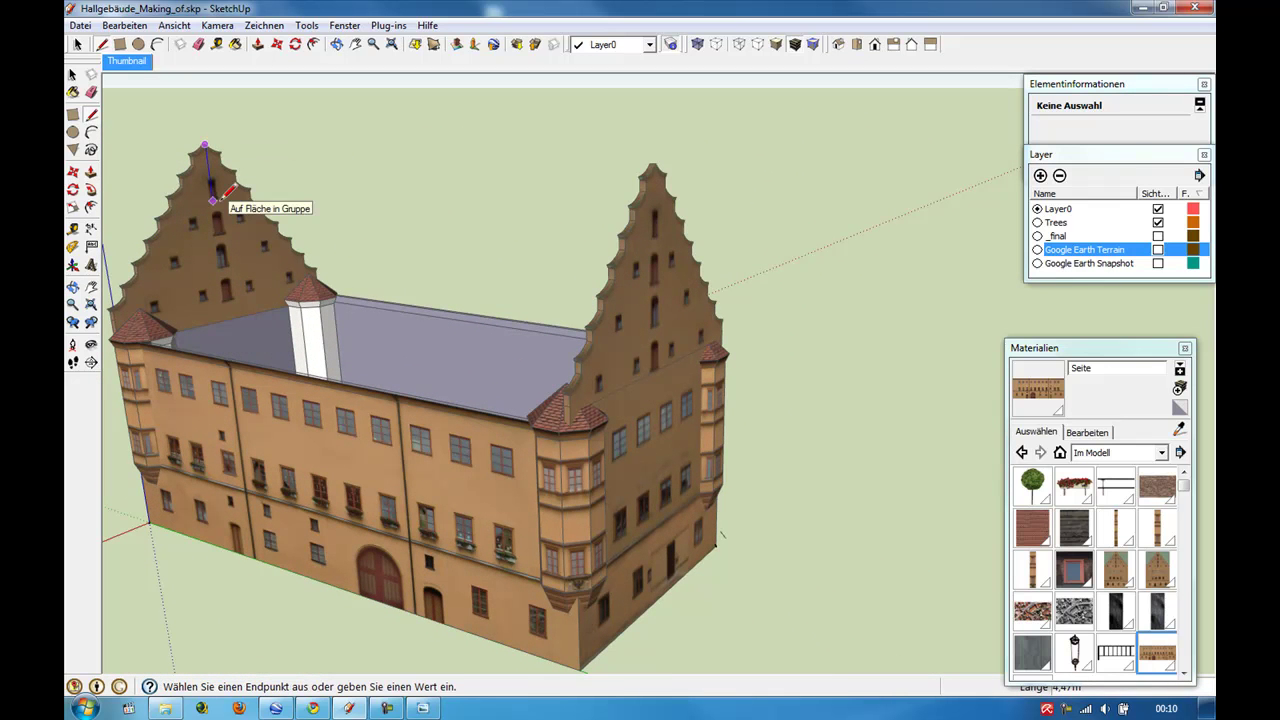
mouse_move(228, 192)
middle_mouse_down()
mouse_move(706, 240)
mouse_move(840, 215)
middle_mouse_up()
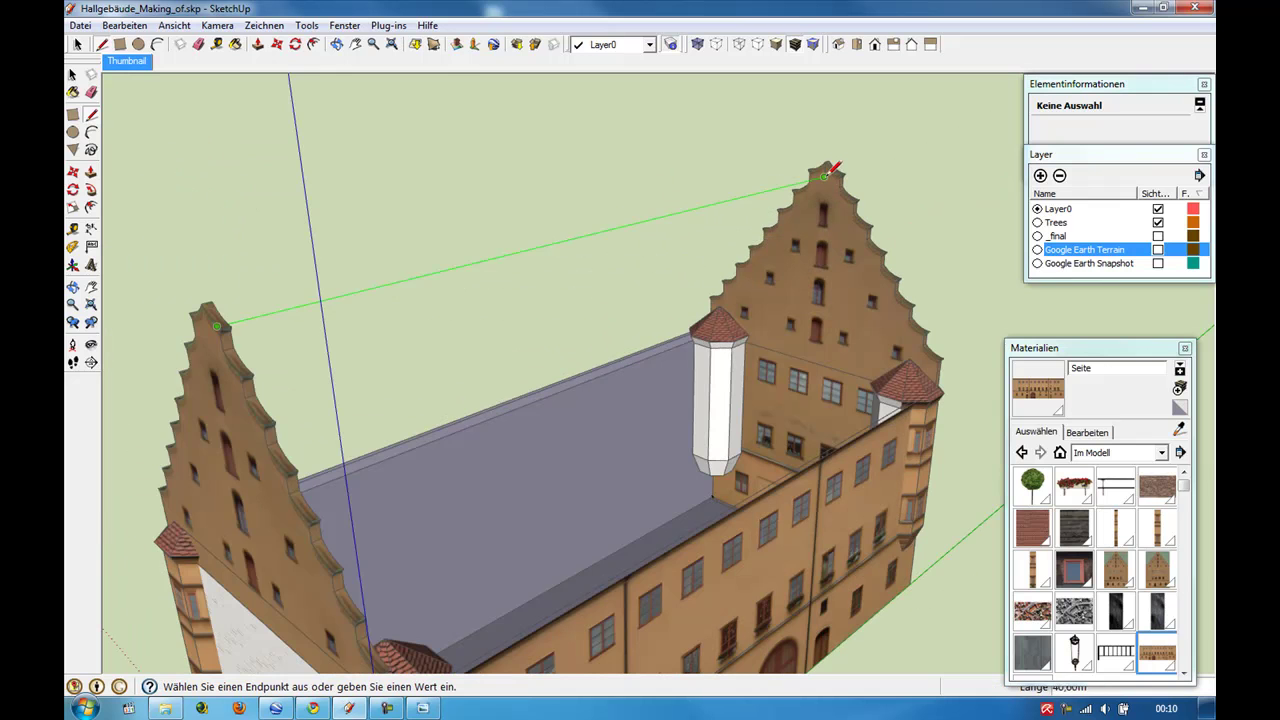
scroll(806, 243, "down", 1)
scroll(805, 180, "up", 2)
left_click(800, 141)
key("space")
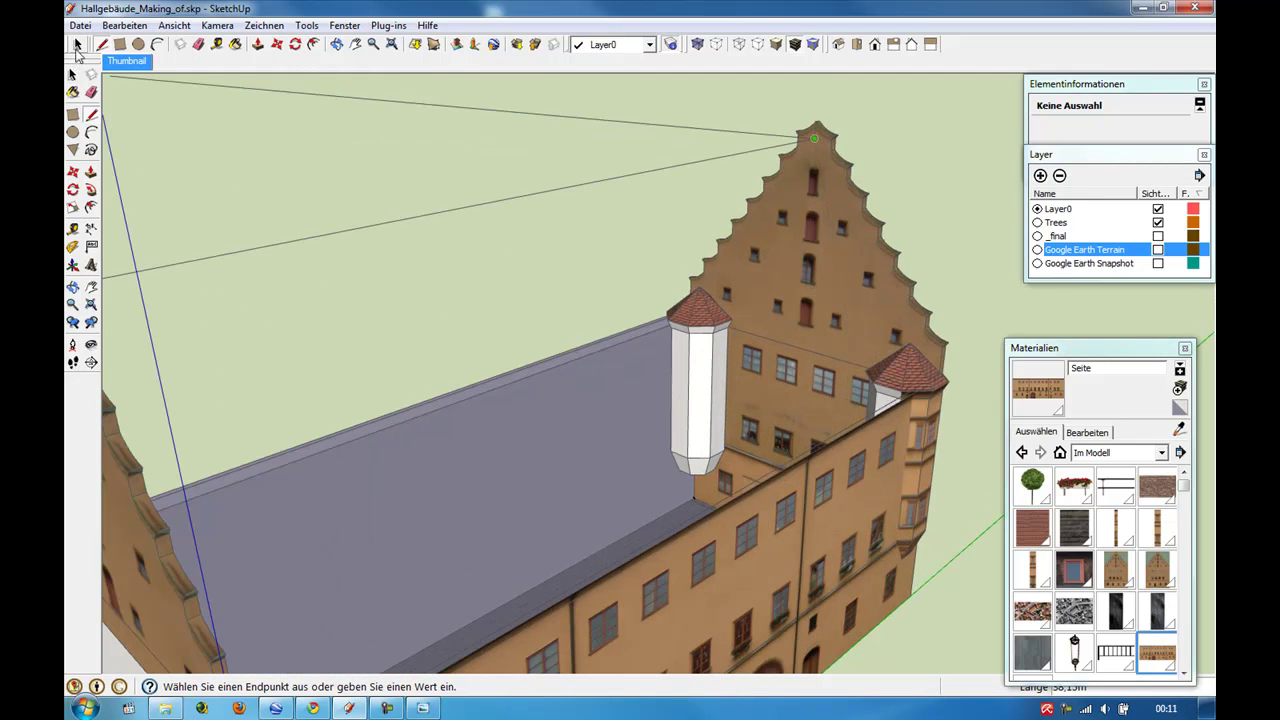
scroll(711, 340, "up", 1)
Inside the building group, hide the two oriel towers at the first gable.
left_click(698, 368)
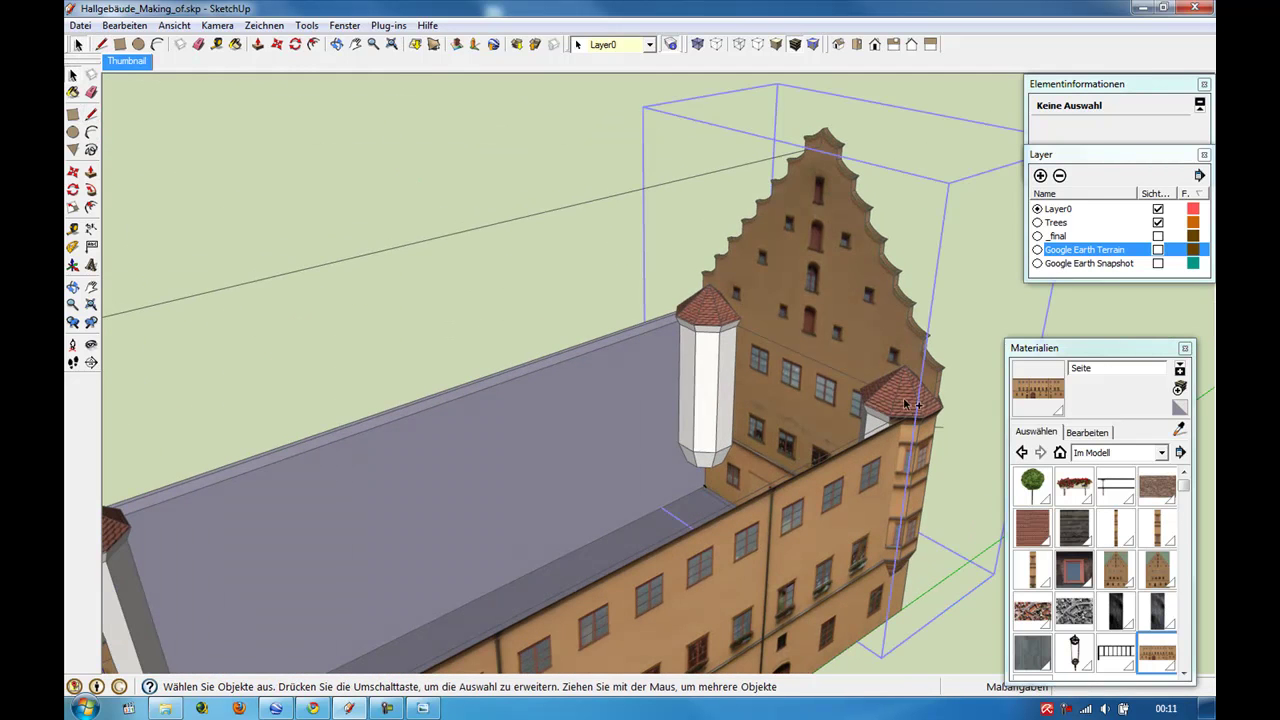
middle_click_drag(907, 413, 822, 430)
double_click(848, 435)
left_click(858, 440)
left_click(728, 338, "shift")
right_click(745, 340)
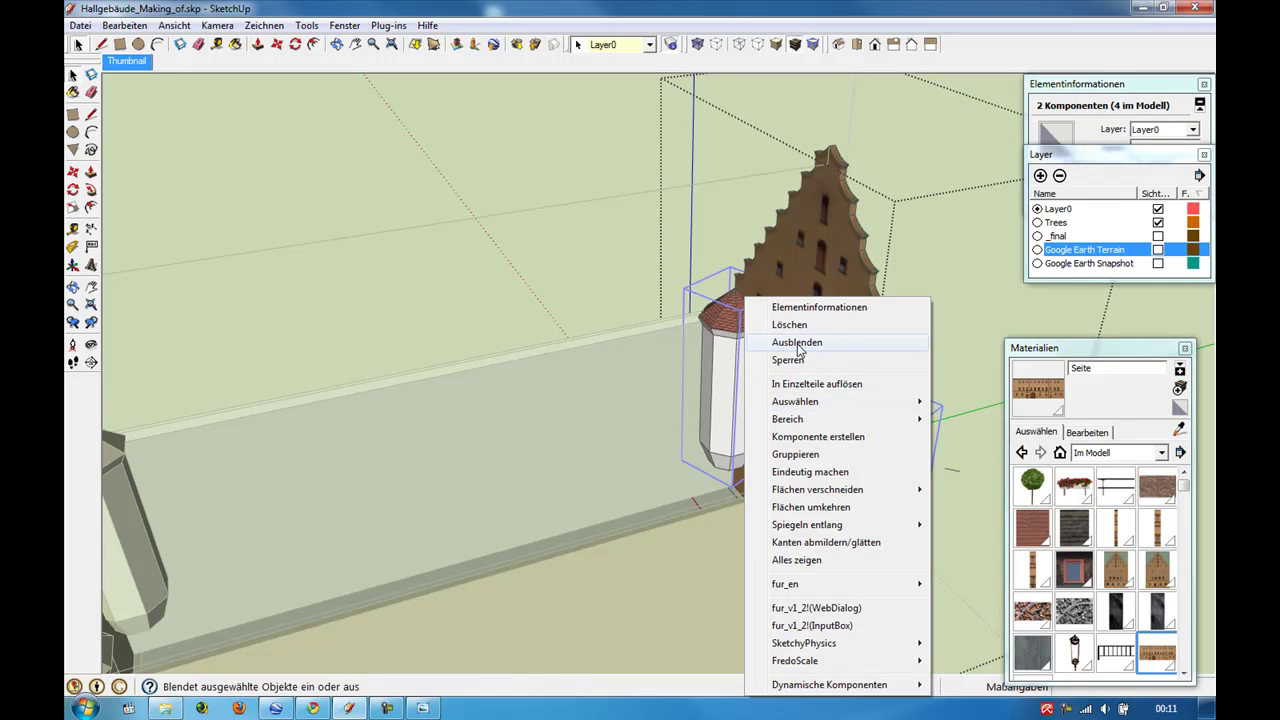
left_click(797, 342)
Hide the oriel towers at the other gable as well.
left_click(666, 293)
mouse_move(666, 293)
middle_mouse_down()
mouse_move(529, 240)
mouse_move(409, 229)
mouse_move(484, 182)
middle_mouse_up()
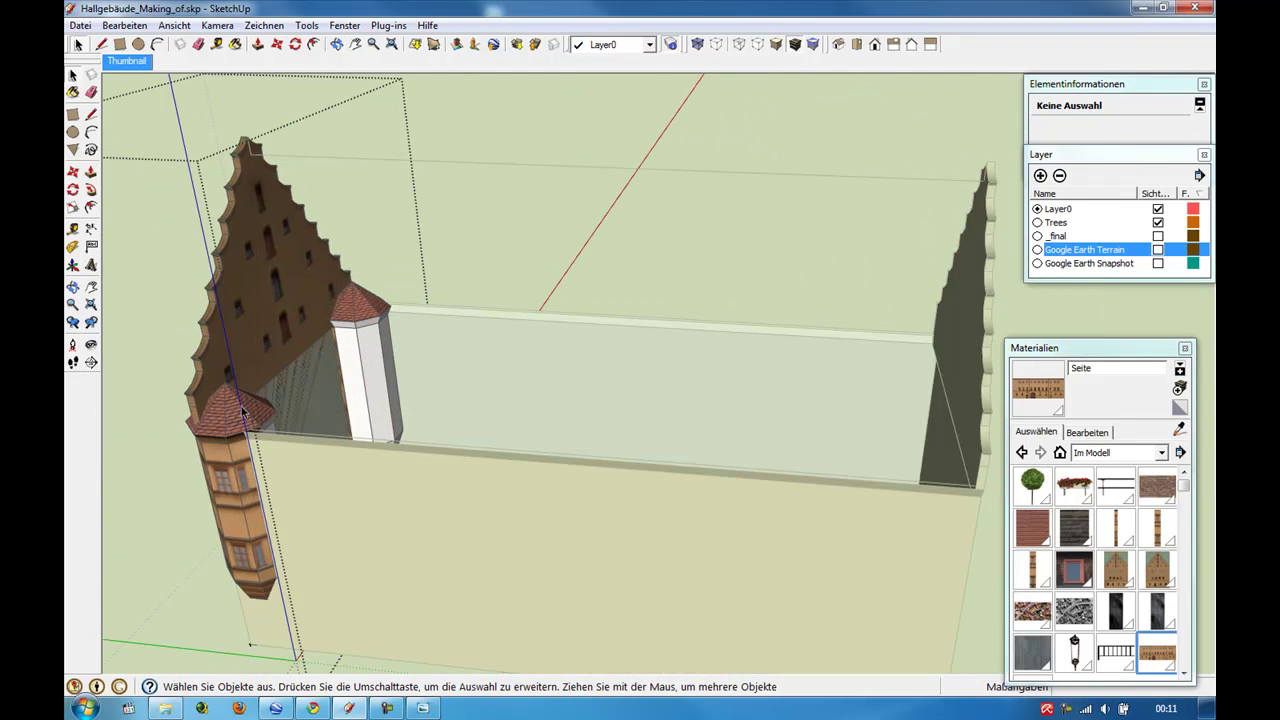
left_click(353, 328, "shift")
right_click(362, 330)
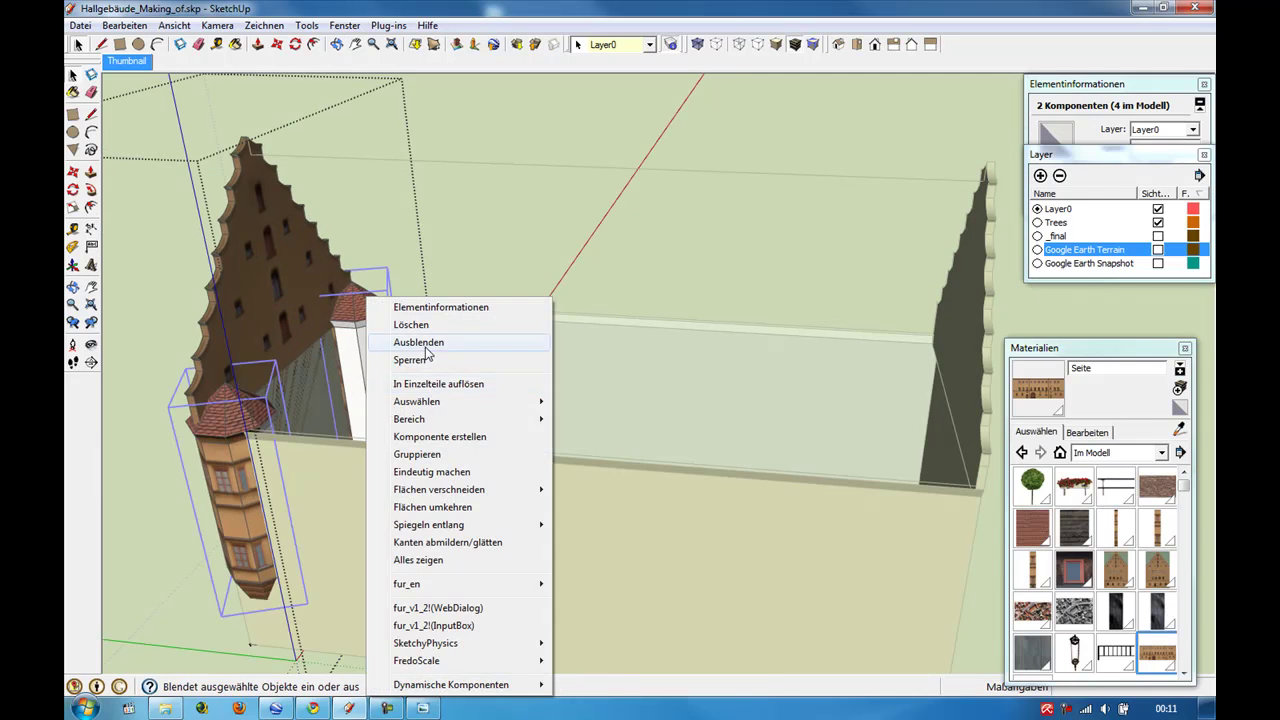
left_click(395, 341)
left_click(91, 115)
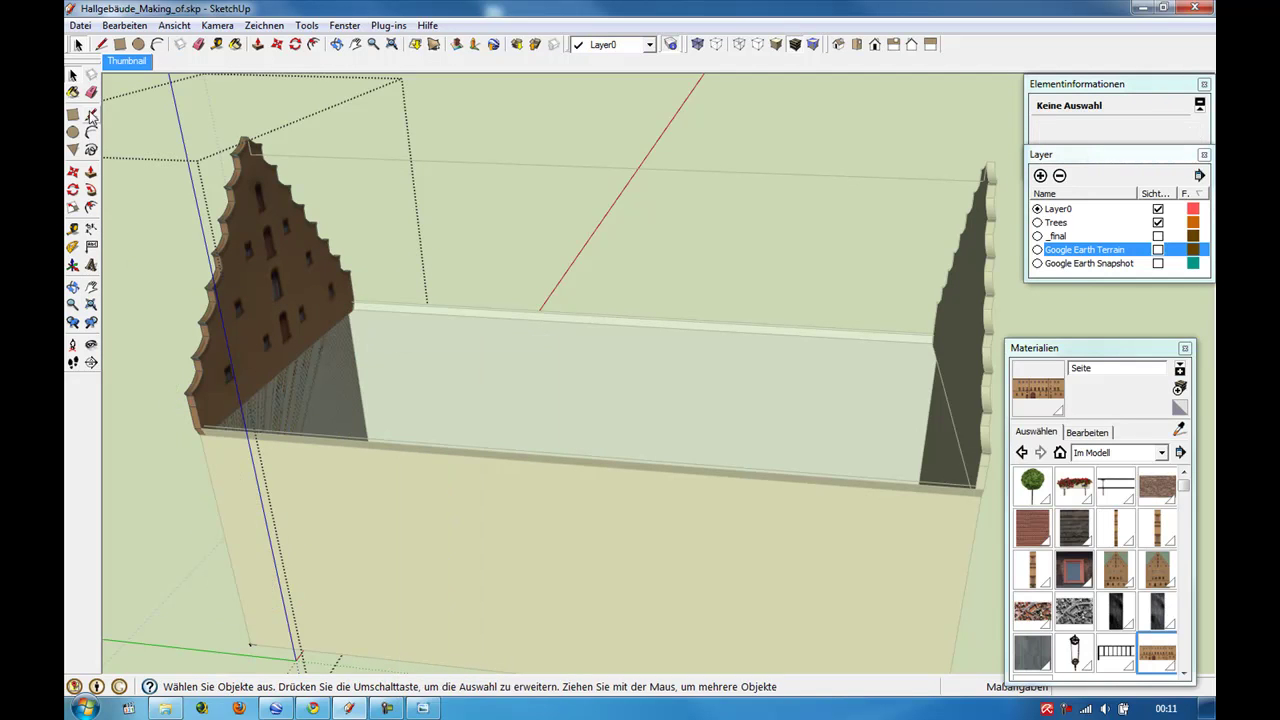
Draw a line from the first gable's apex to the far gable's corner.
left_click(250, 154)
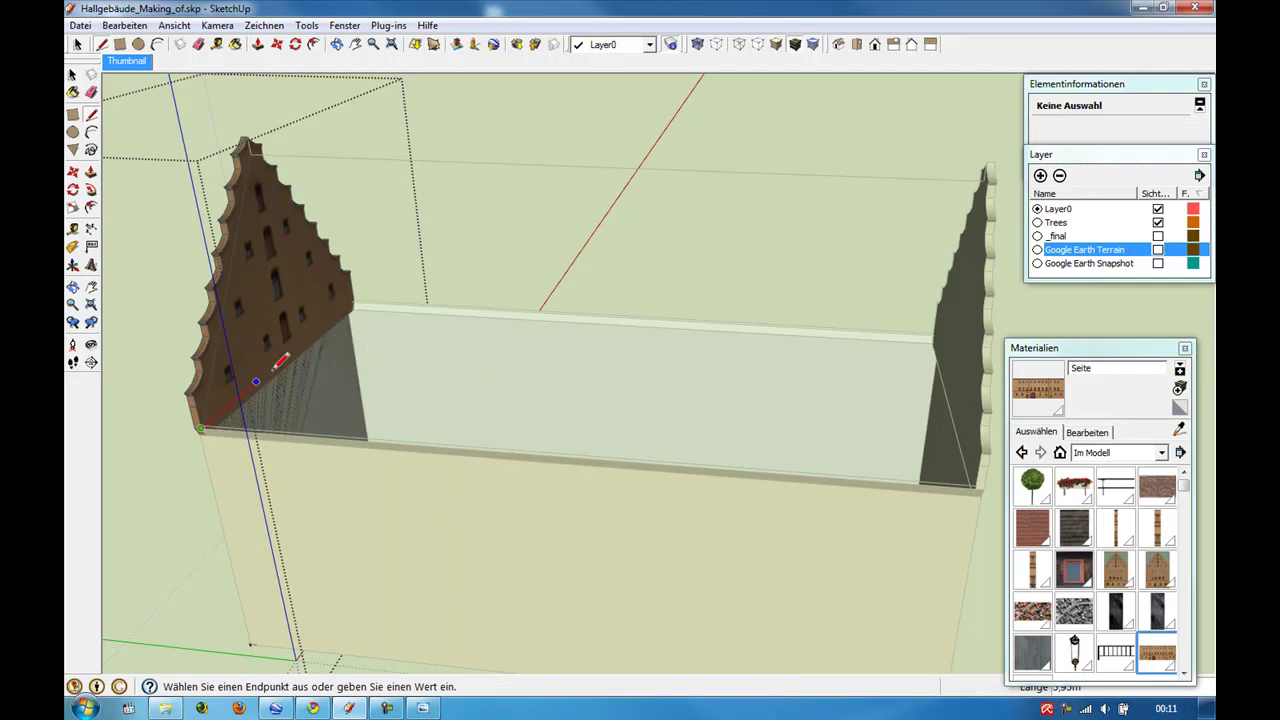
left_click(252, 150)
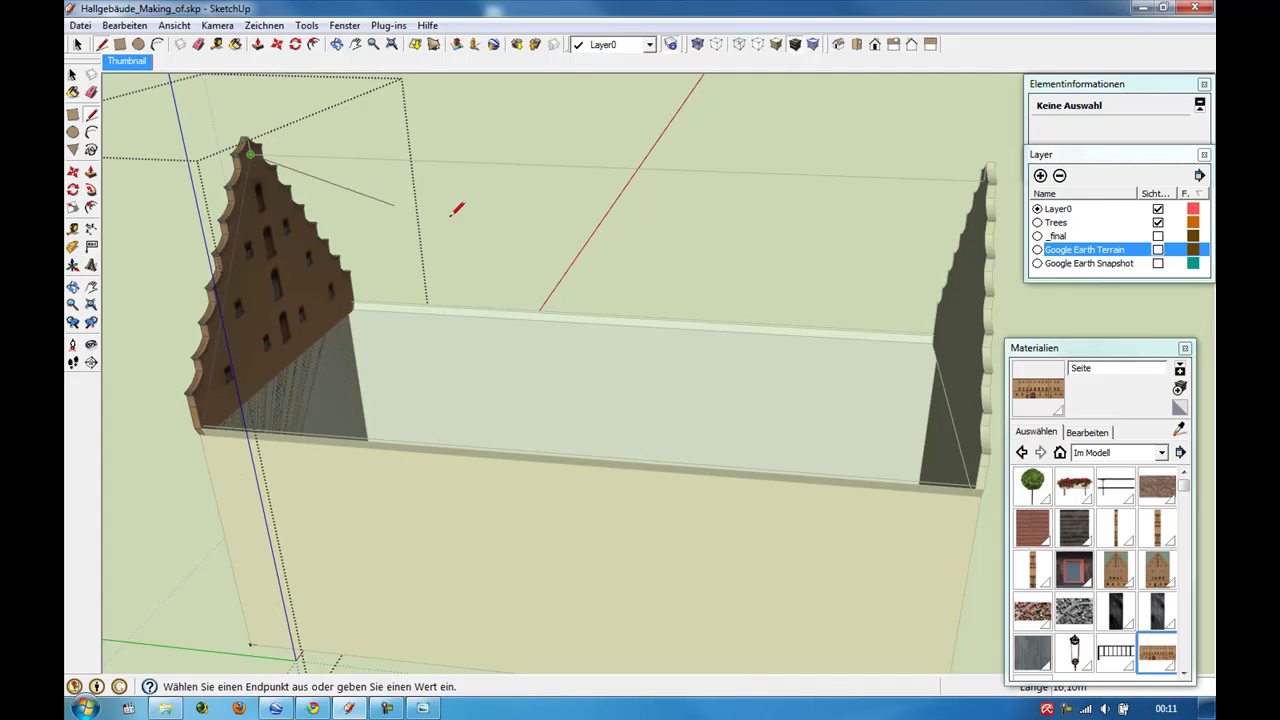
middle_click_drag(457, 206, 931, 163)
mouse_move(977, 309)
middle_mouse_down()
mouse_move(809, 322)
mouse_move(951, 356)
middle_mouse_up()
left_click(941, 365)
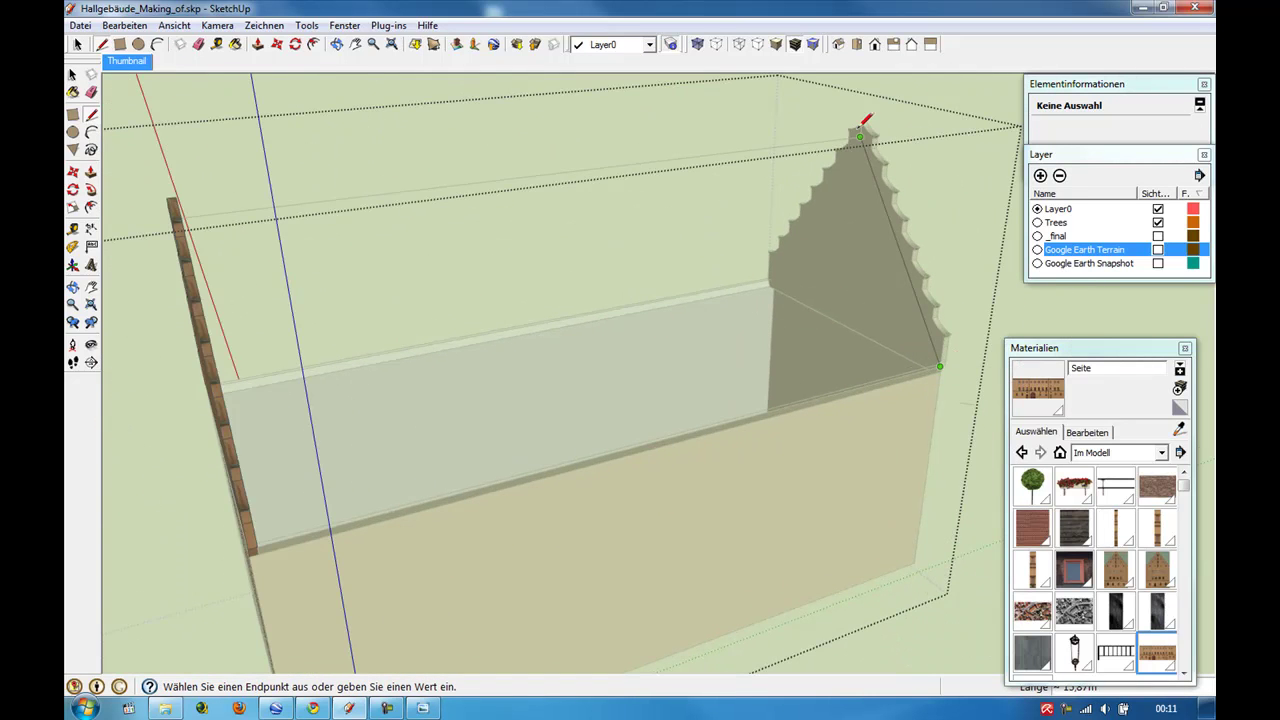
scroll(790, 276, "up", 2)
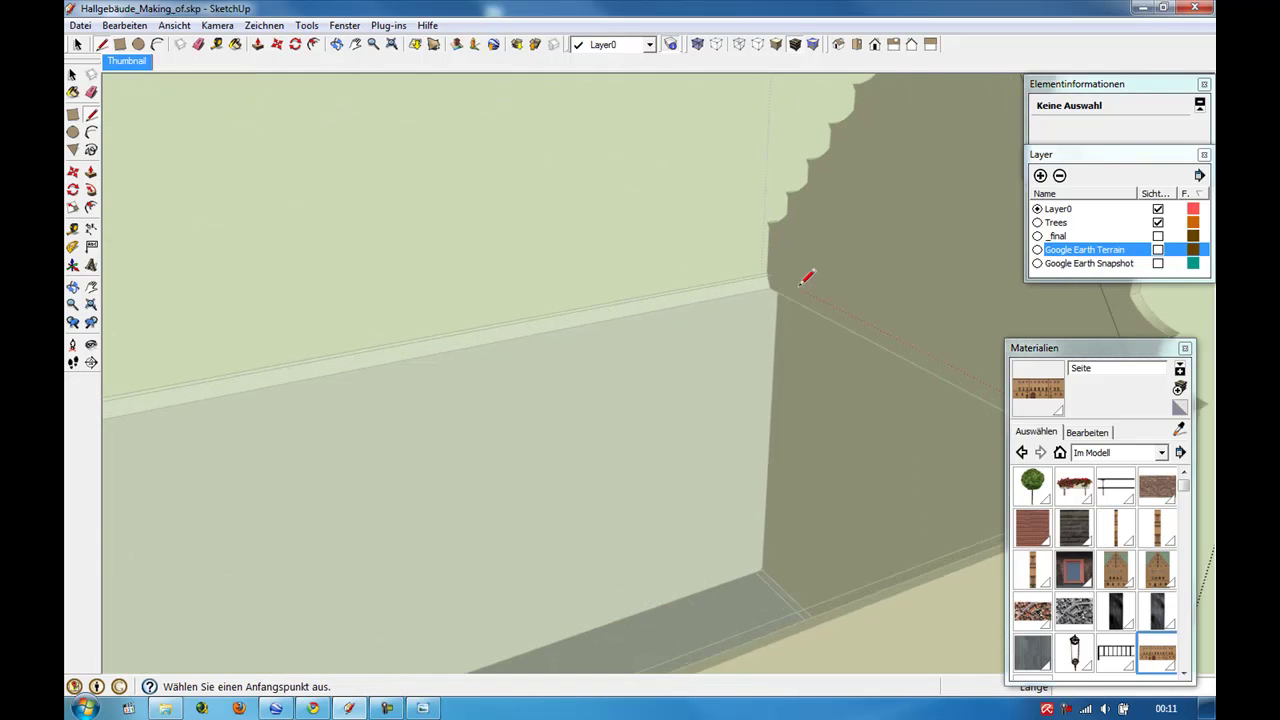
scroll(770, 260, "up", 2)
Draw a line from the gable edge to the far gable's apex, closing one roof slope.
left_click(758, 250)
scroll(460, 355, "down", 3)
scroll(446, 371, "down", 2)
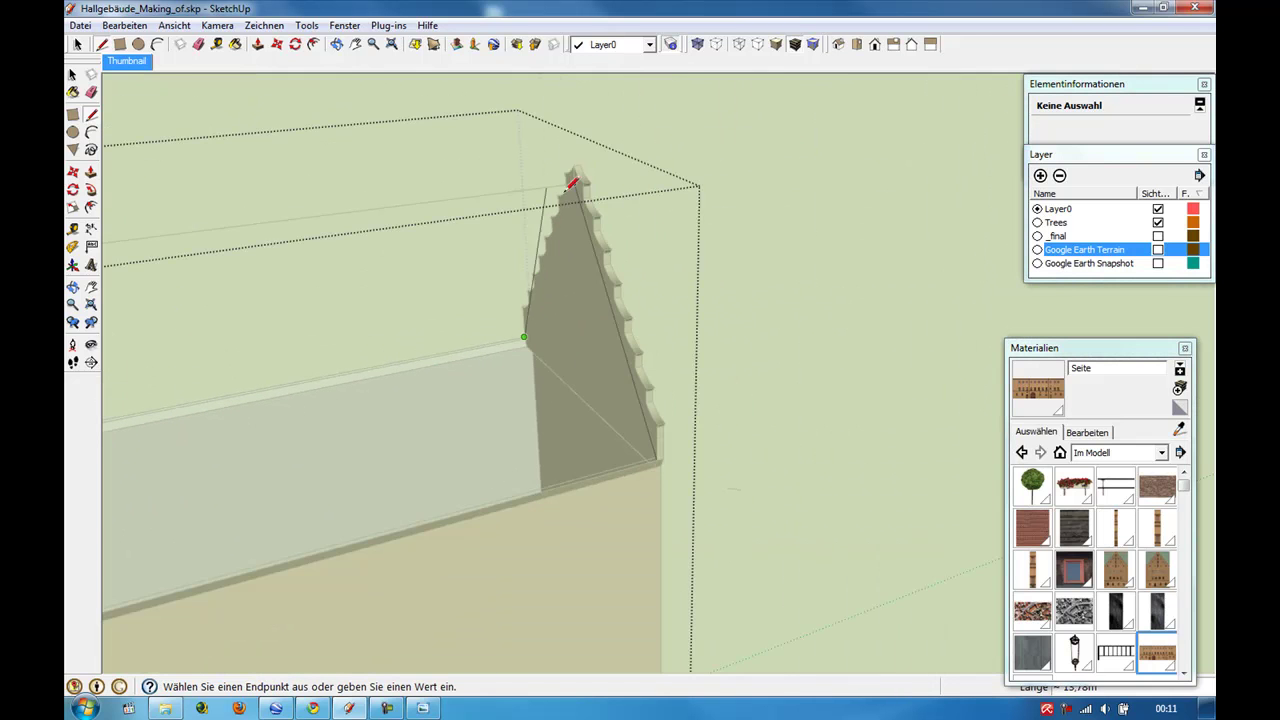
left_click(613, 281)
middle_click_drag(613, 281, 230, 243)
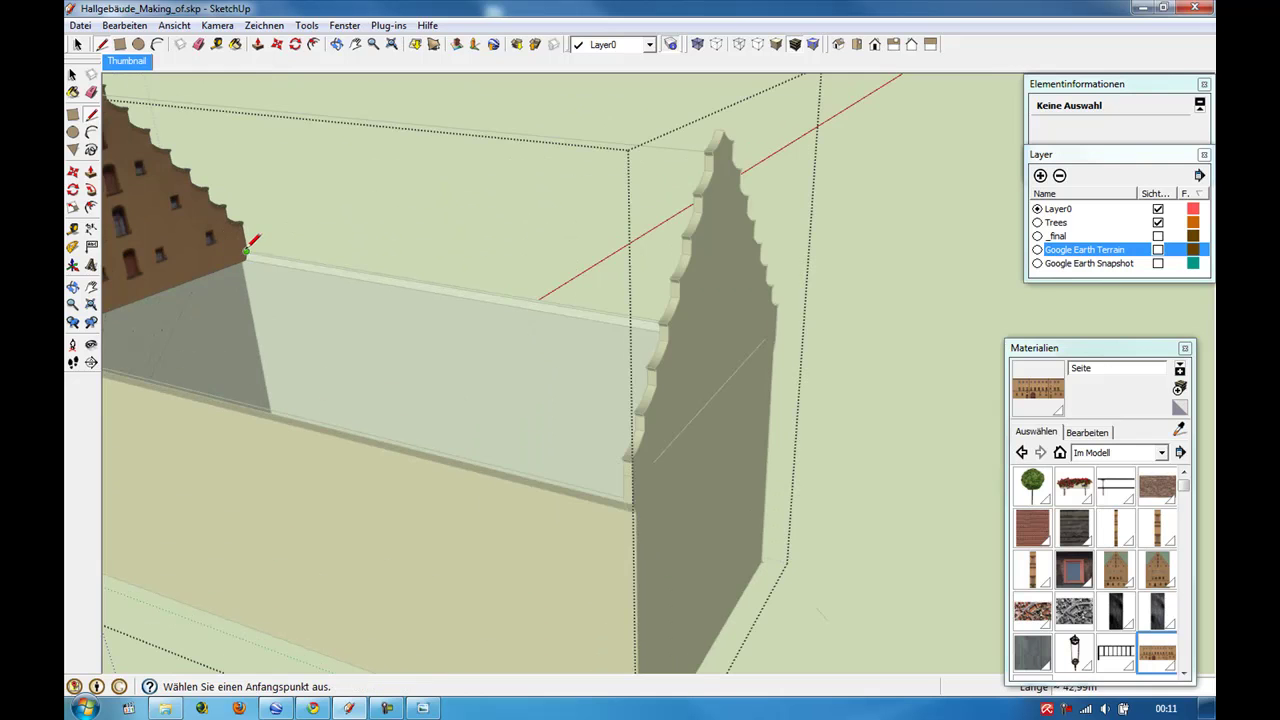
scroll(247, 250, "up", 3)
scroll(250, 246, "down", 5)
scroll(326, 190, "up", 2)
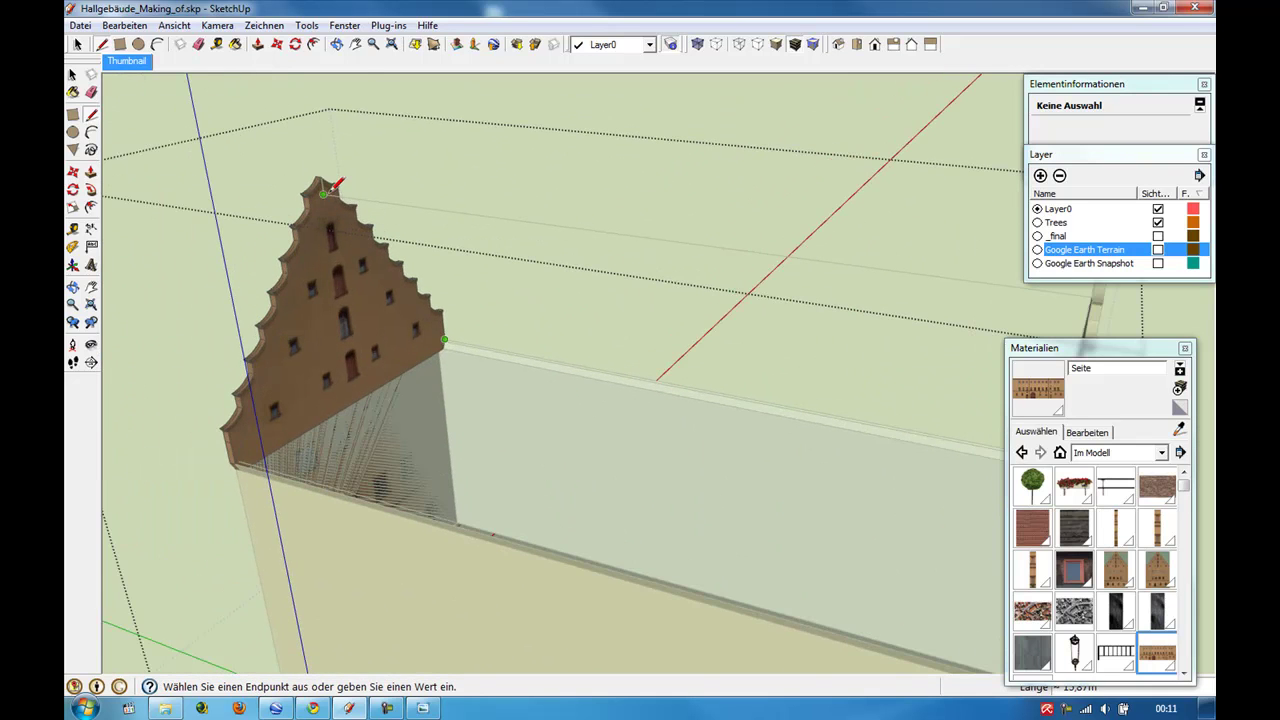
scroll(349, 227, "up", 2)
scroll(330, 175, "down", 3)
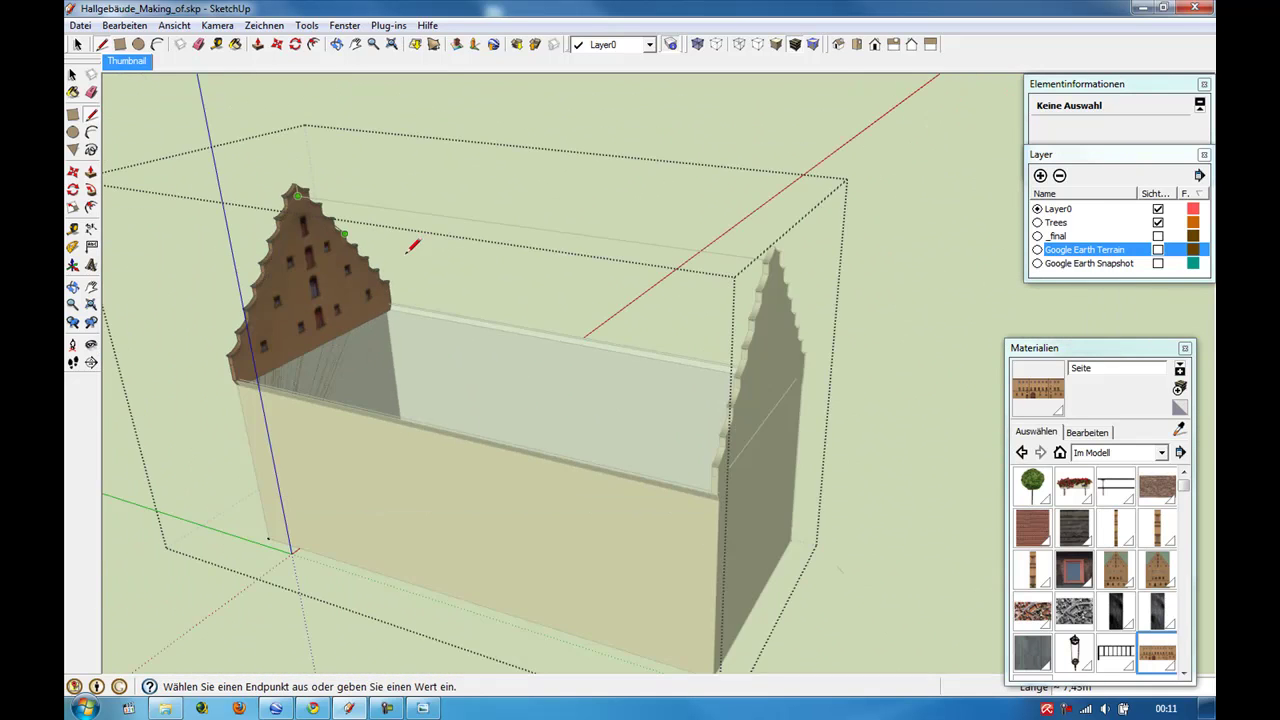
middle_click_drag(420, 240, 760, 343)
scroll(837, 263, "up", 3)
scroll(870, 468, "up", 1)
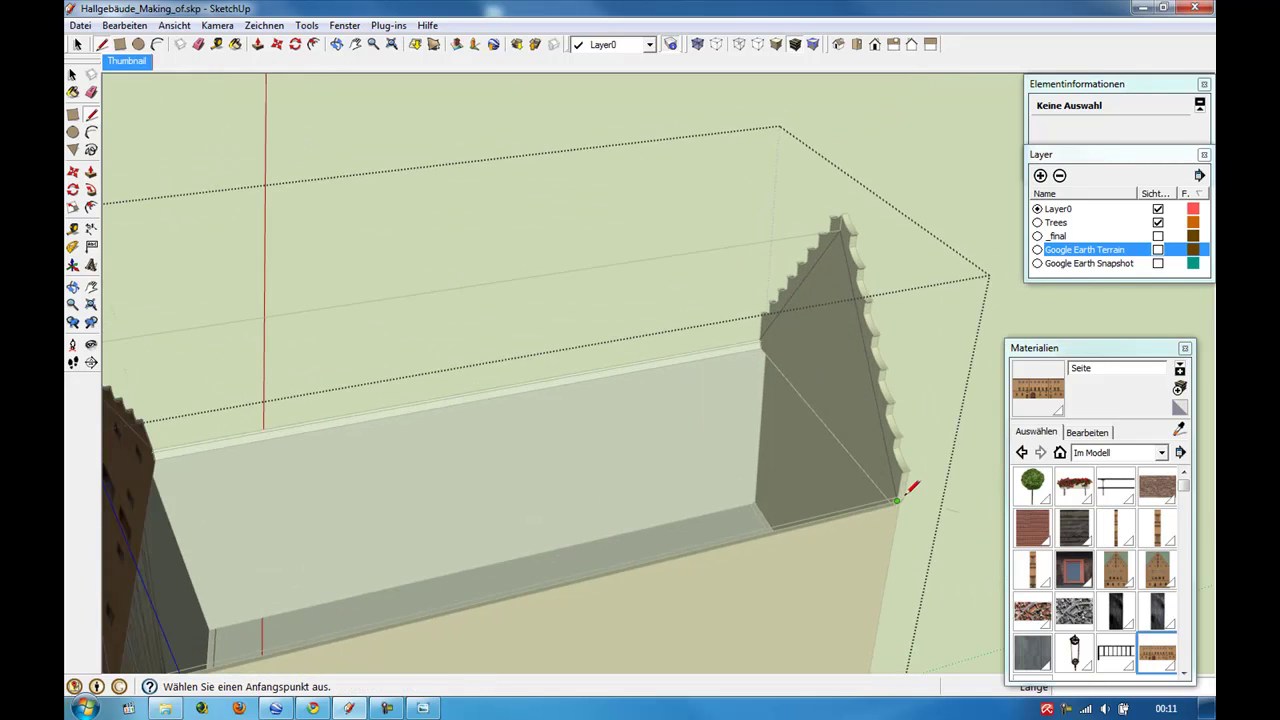
middle_click_drag(770, 515, 190, 375)
Close the outlines so both roof slopes fill in as faces.
left_click(140, 372)
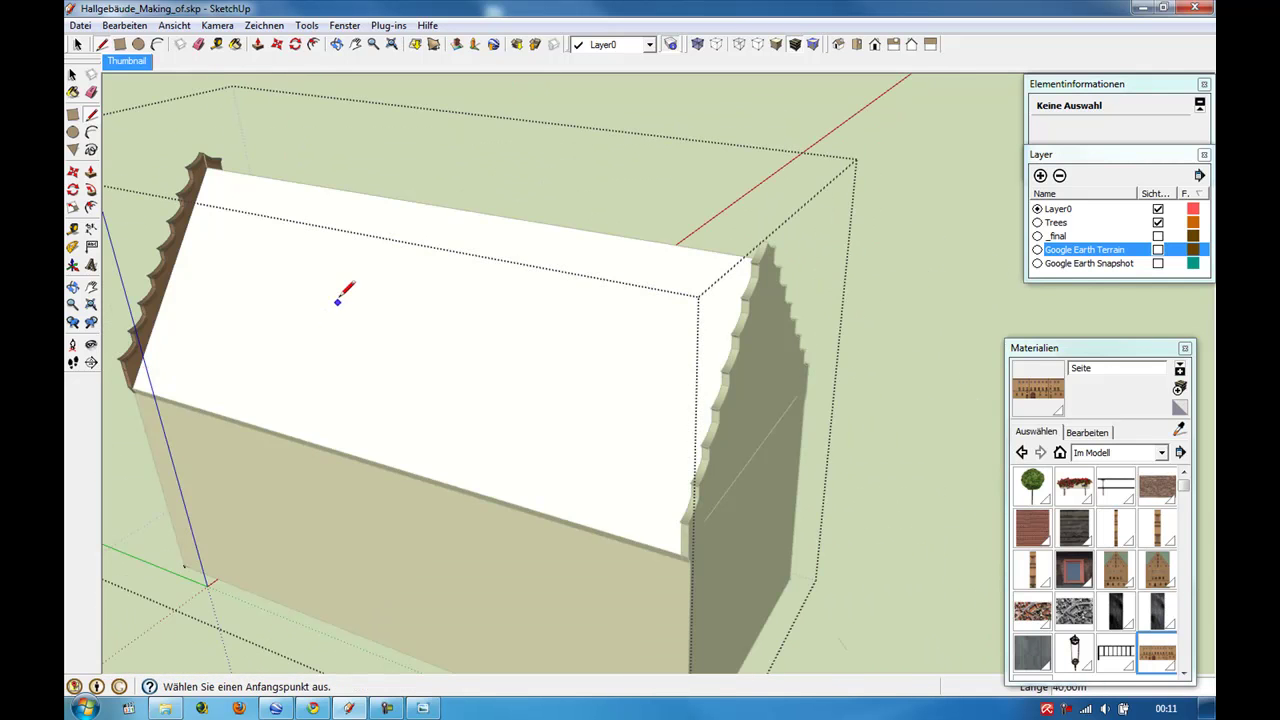
middle_click_drag(343, 286, 663, 262)
middle_click_drag(624, 216, 257, 351)
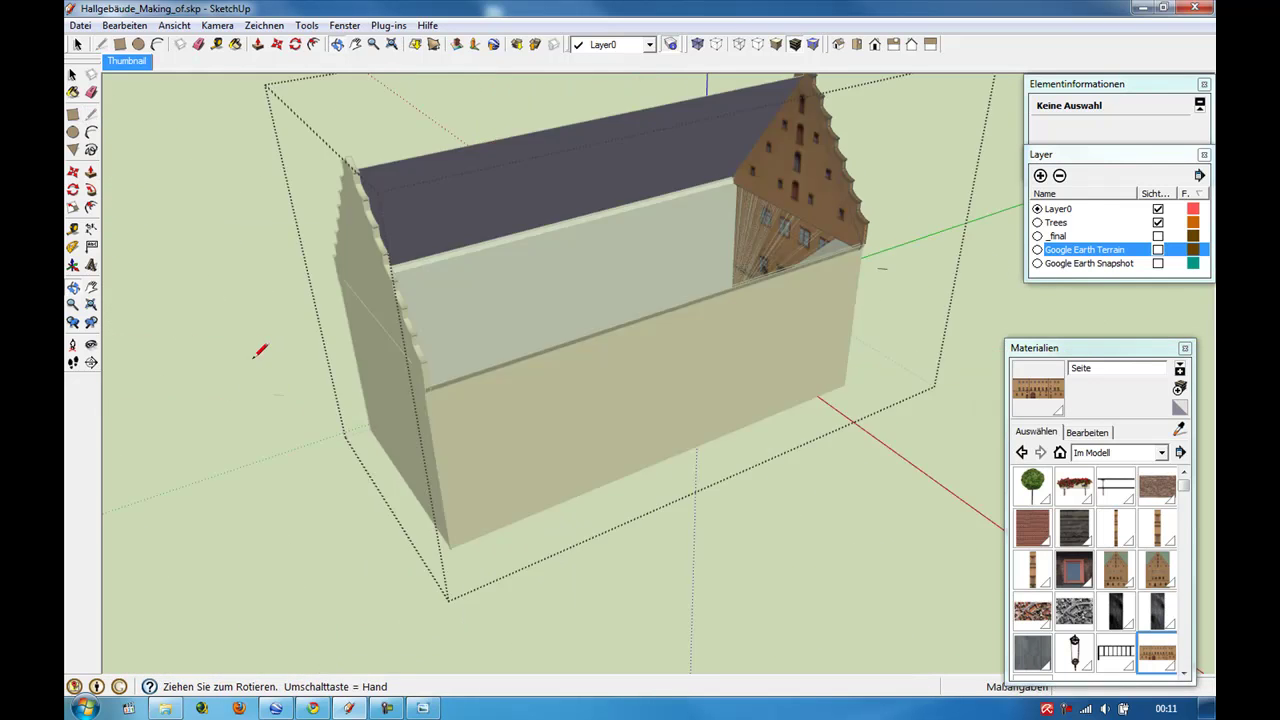
scroll(580, 343, "up", 3)
scroll(360, 303, "up", 2)
left_click(349, 288)
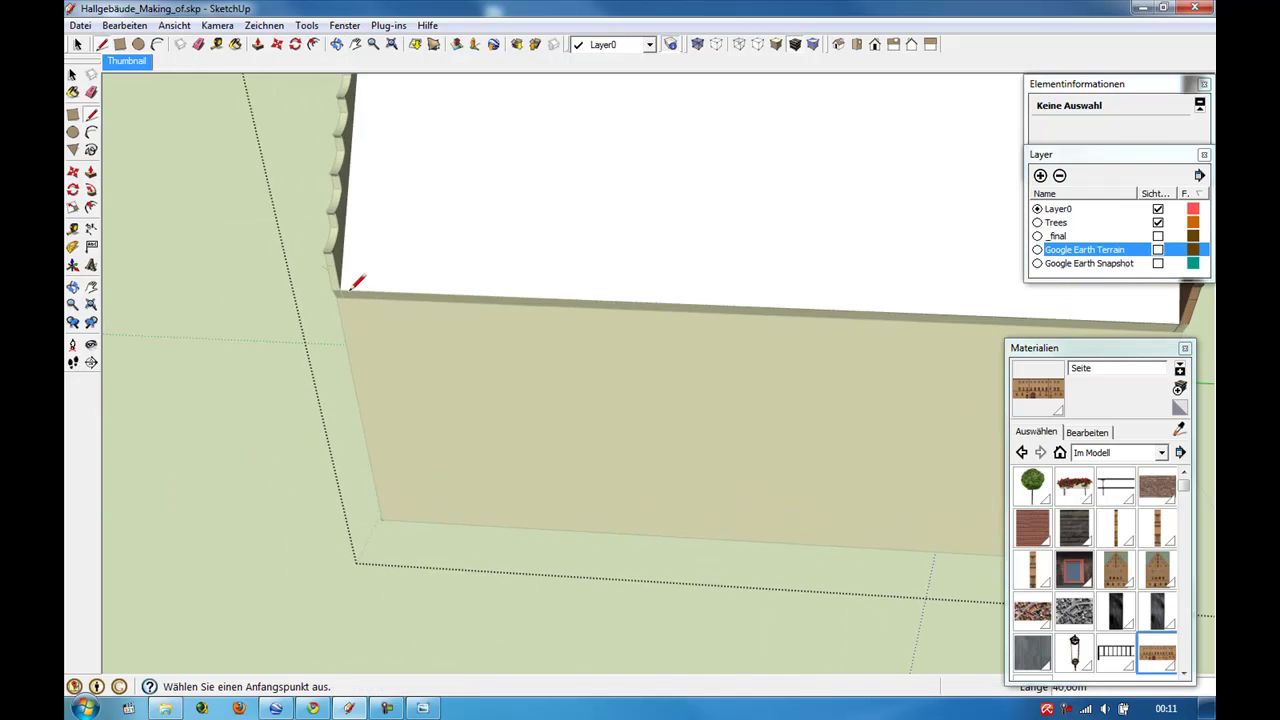
scroll(360, 300, "down", 5)
scroll(371, 314, "down", 2)
Paint both roof slopes with the dachap tile texture and show the Google Earth Snapshot layer.
left_click(1040, 530)
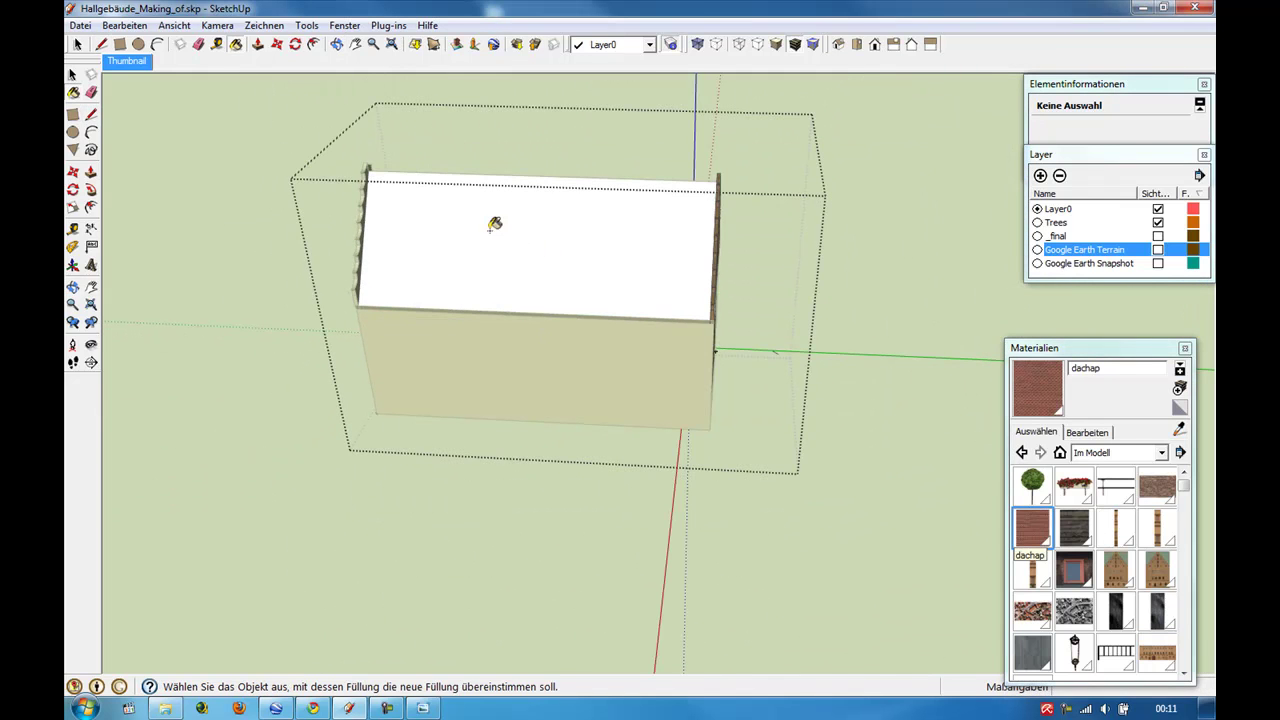
left_click(491, 223)
middle_click_drag(491, 223, 943, 318)
left_click(595, 323)
middle_click_drag(595, 323, 510, 259)
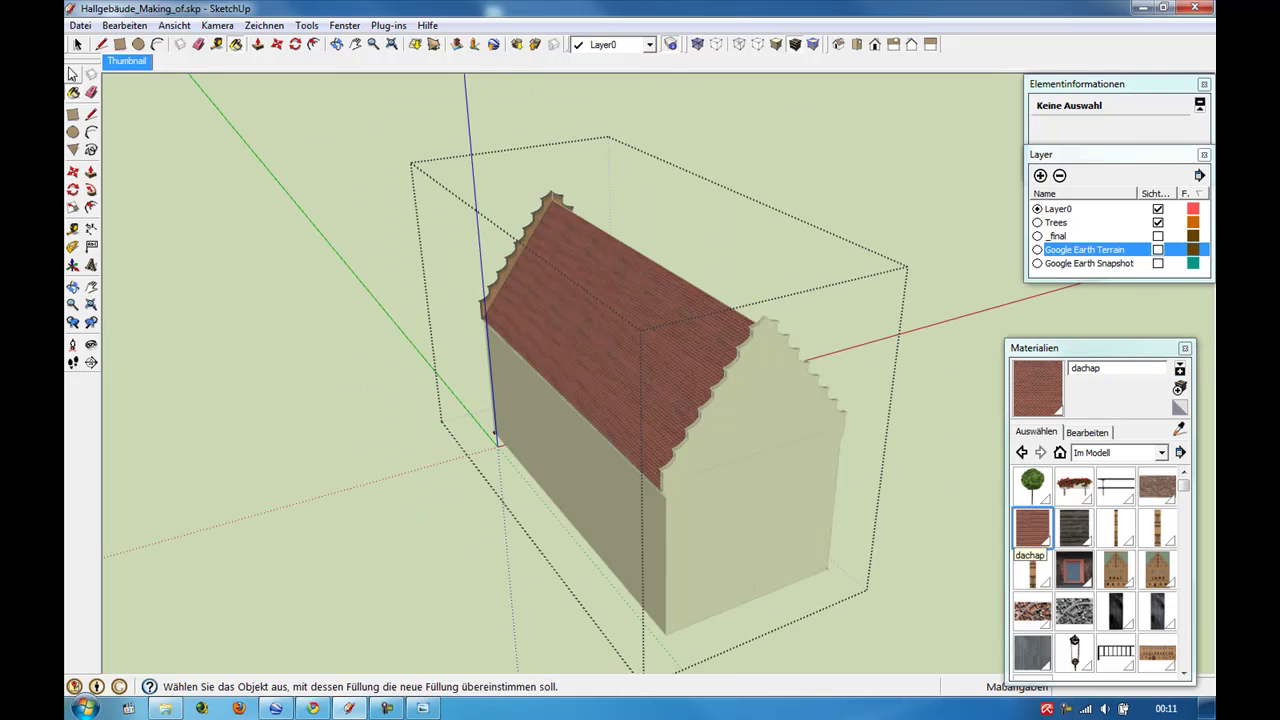
key("space")
mouse_move(760, 331)
middle_mouse_down()
mouse_move(563, 358)
mouse_move(568, 56)
middle_mouse_up()
left_click(440, 50)
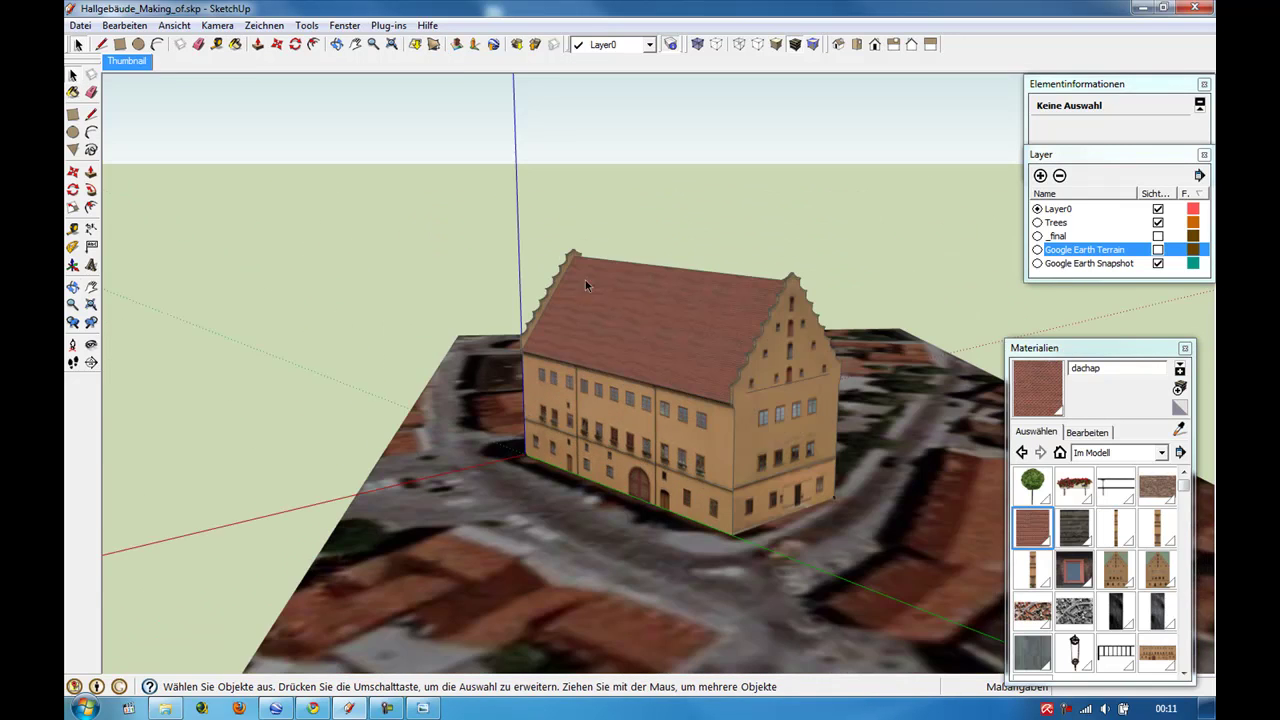
Orbit below the ground and select the flat rectangle face under the building.
middle_click_drag(585, 280, 785, 512)
middle_click_drag(765, 438, 588, 428)
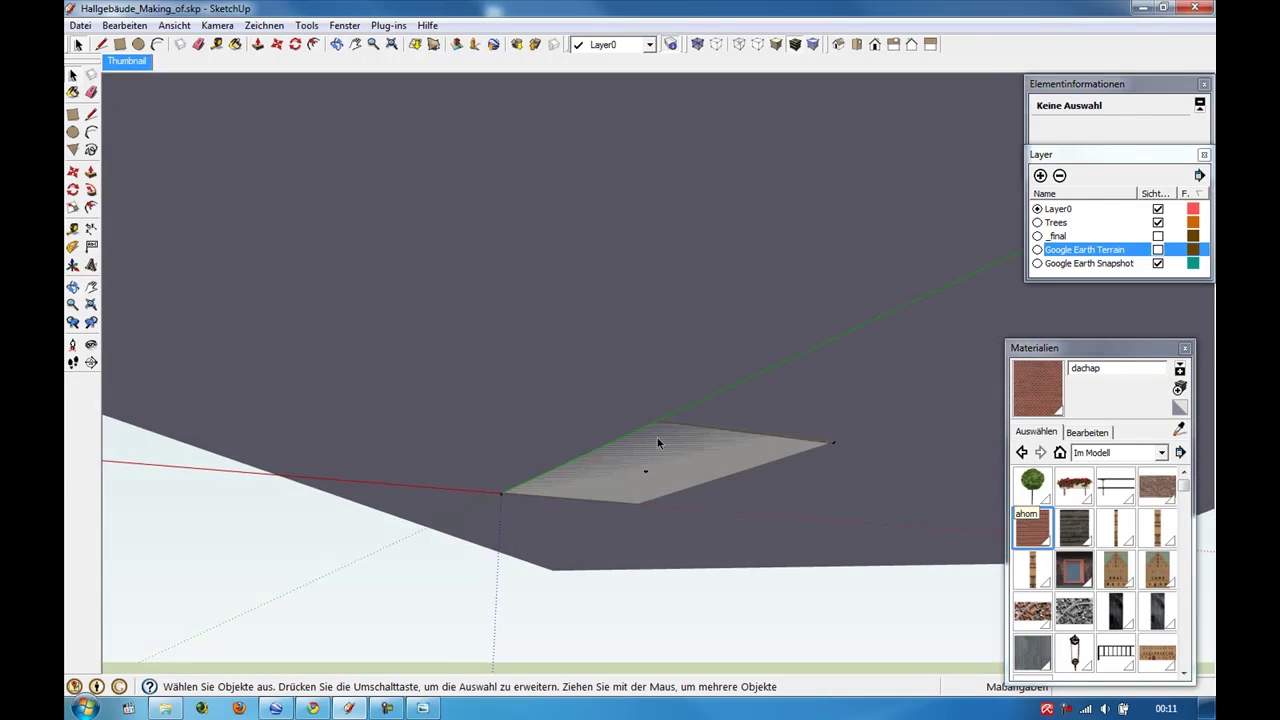
left_click(678, 474)
key("p")
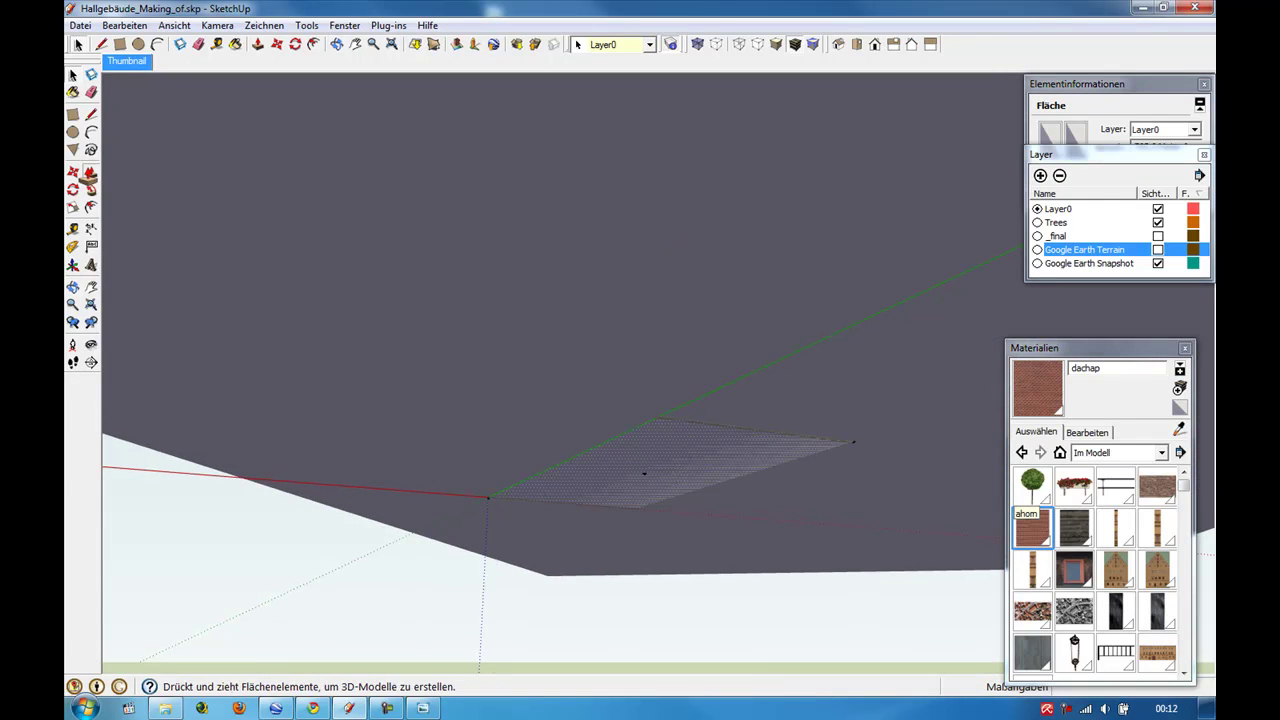
left_click(79, 44)
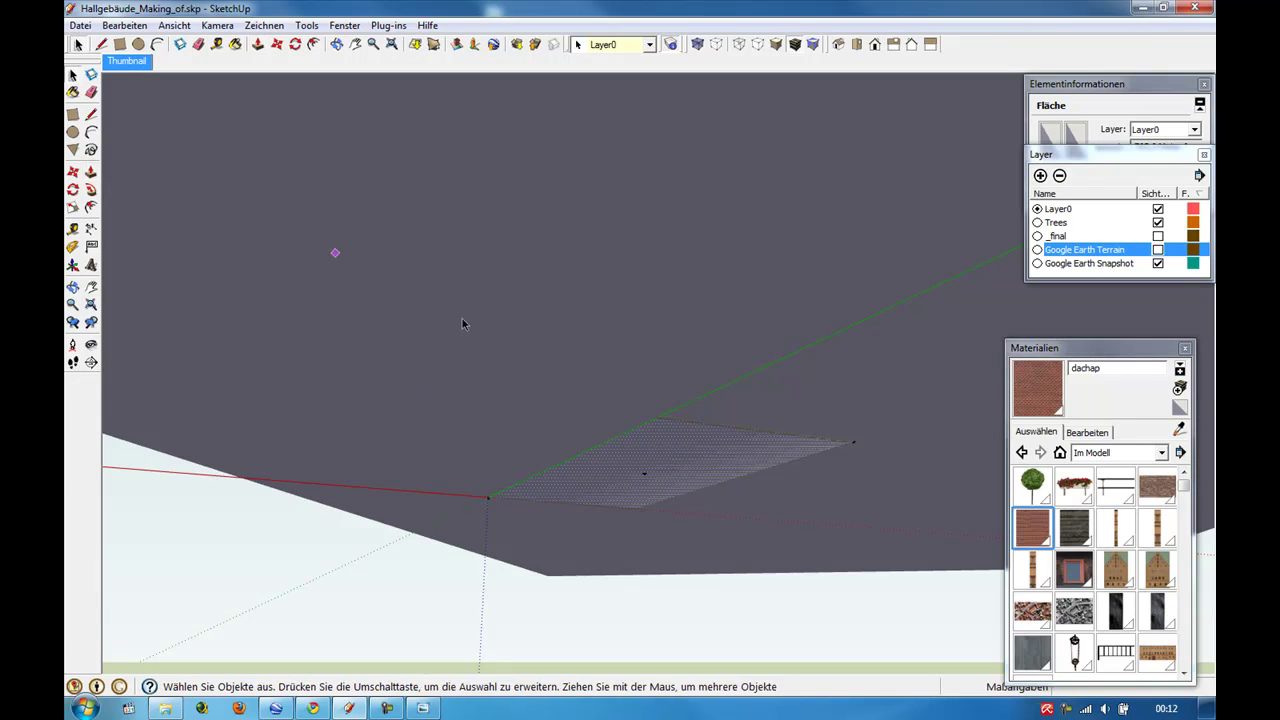
Drag-select all the building's parts and group them with Ctrl+G.
middle_click_drag(462, 318, 413, 283)
left_click_drag(308, 148, 906, 674)
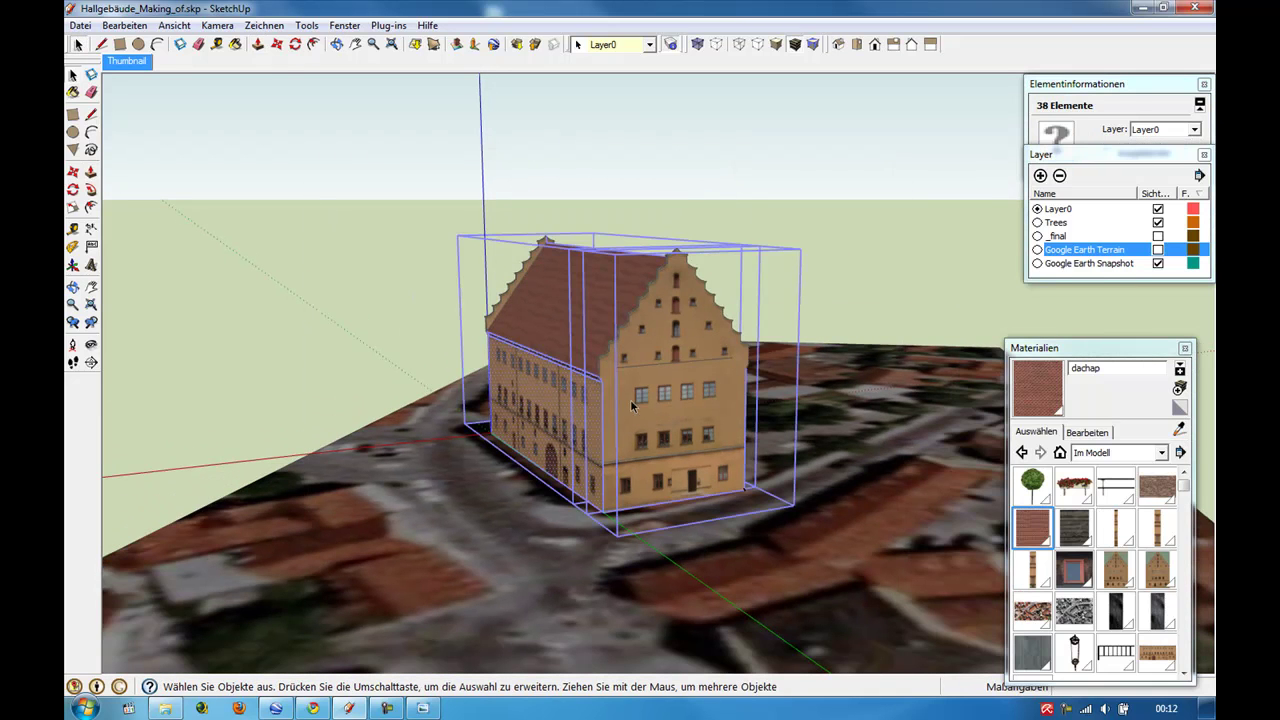
key("ctrl+g")
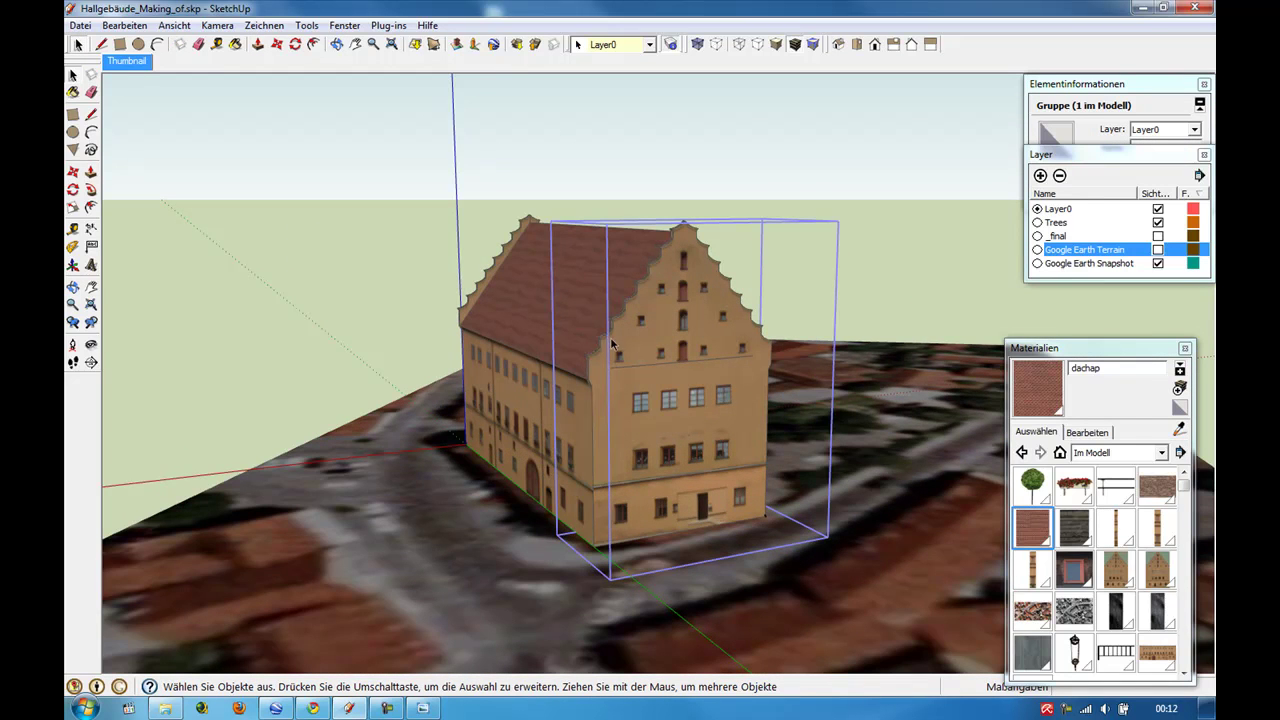
Inside the group, unhide the last hidden geometry, then all, and view the facade frontally.
double_click(634, 365)
left_click(125, 25)
mouse_move(116, 257)
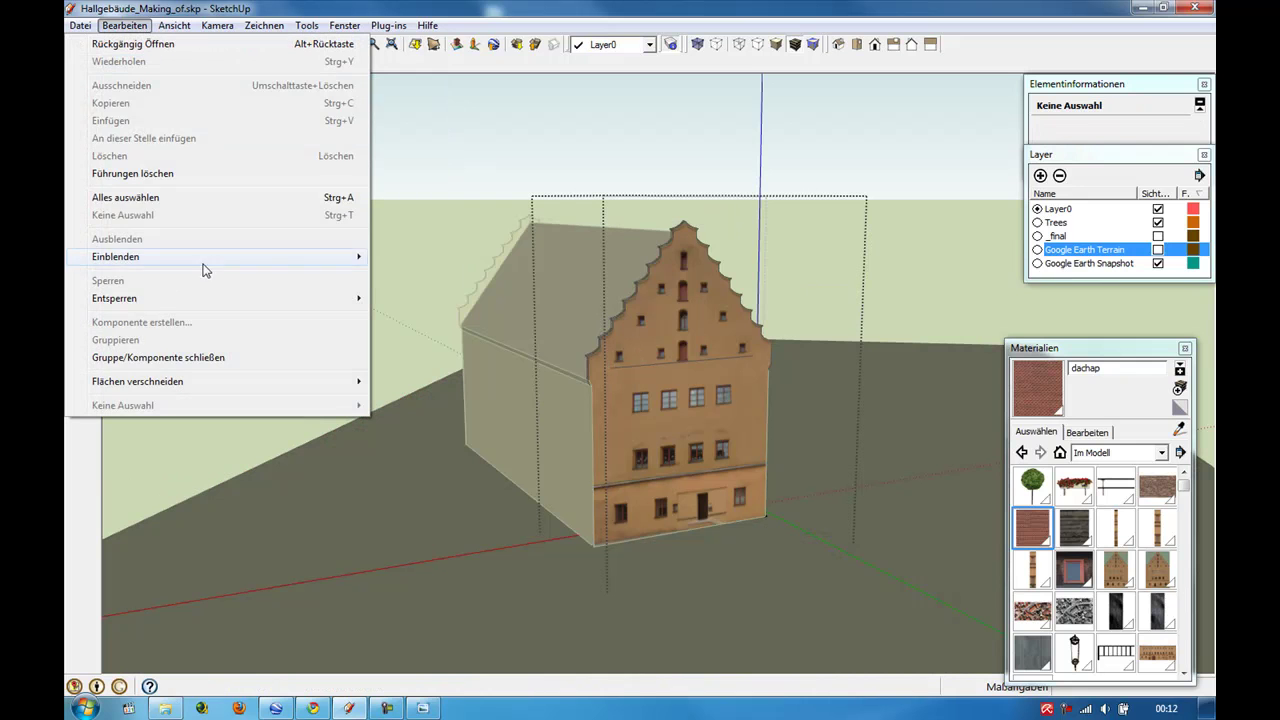
left_click(398, 276)
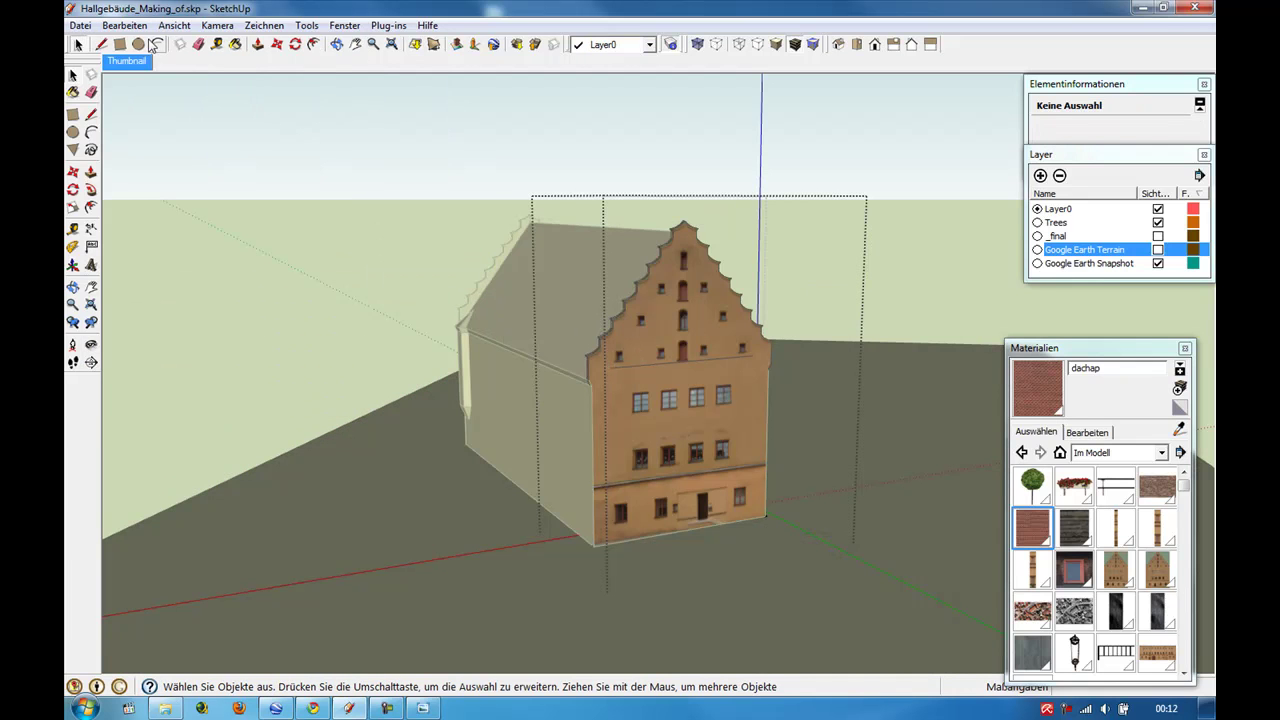
left_click(125, 25)
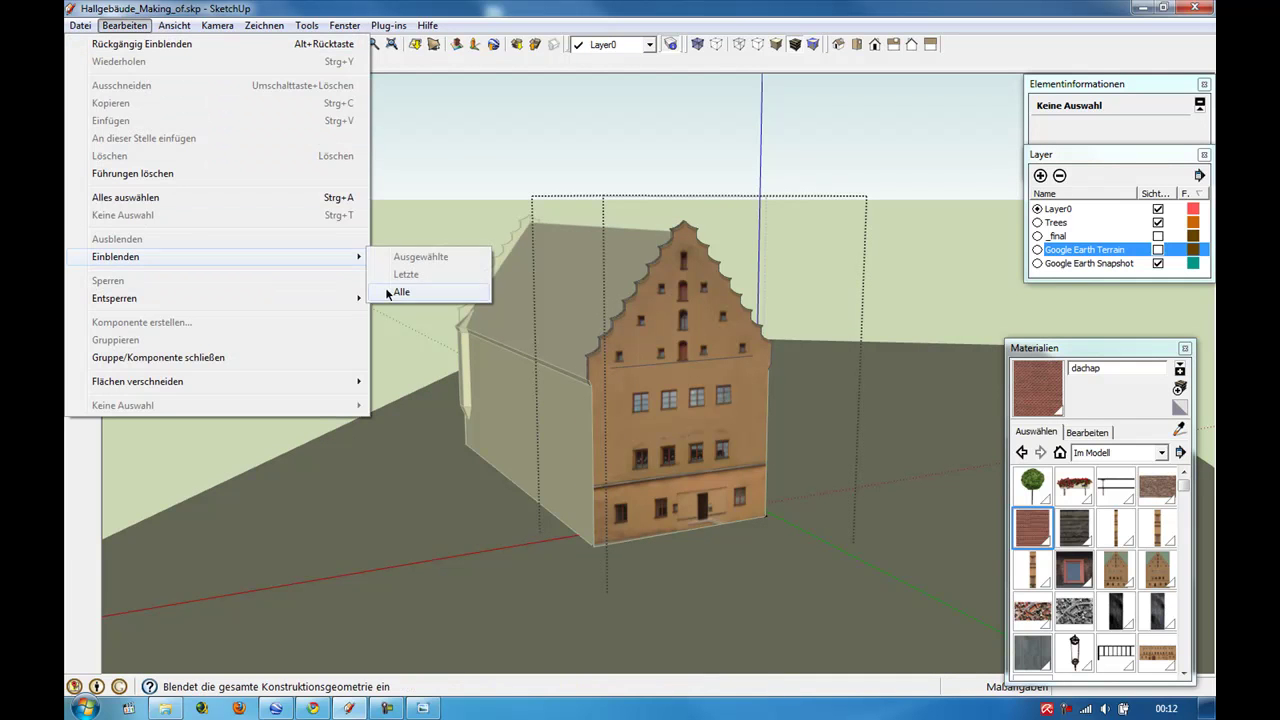
left_click(399, 292)
middle_click_drag(389, 293, 294, 408)
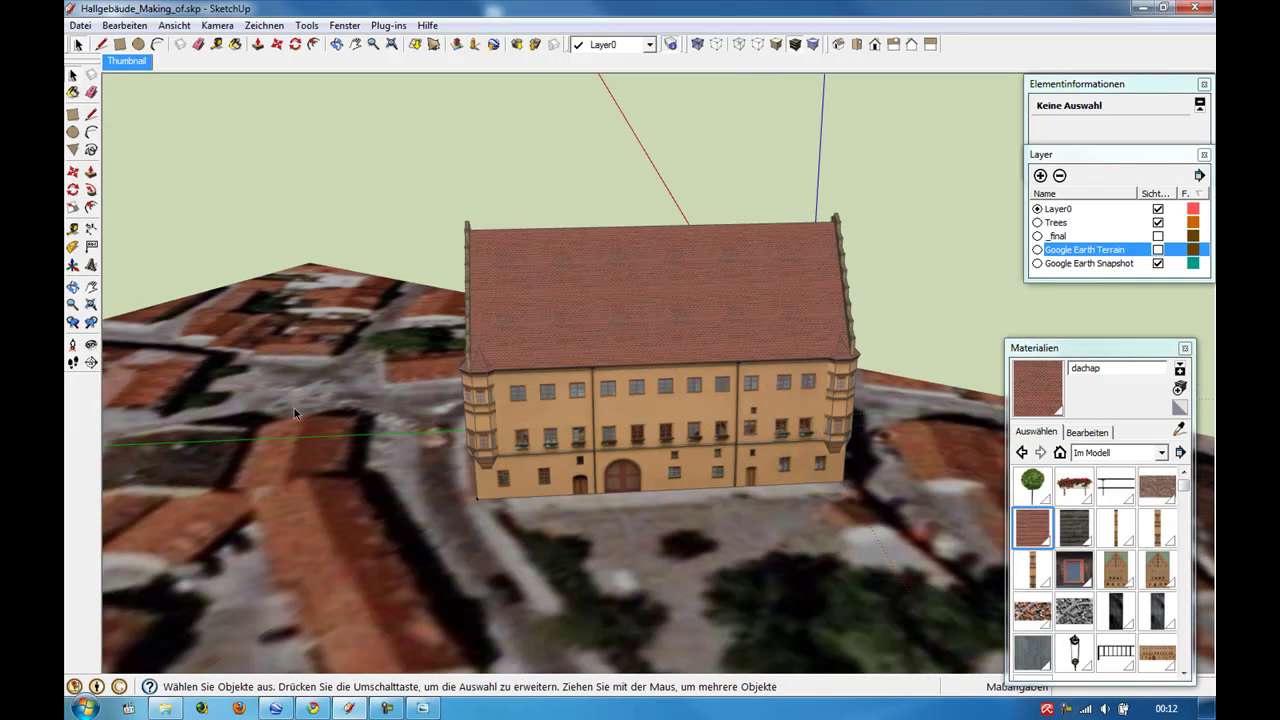
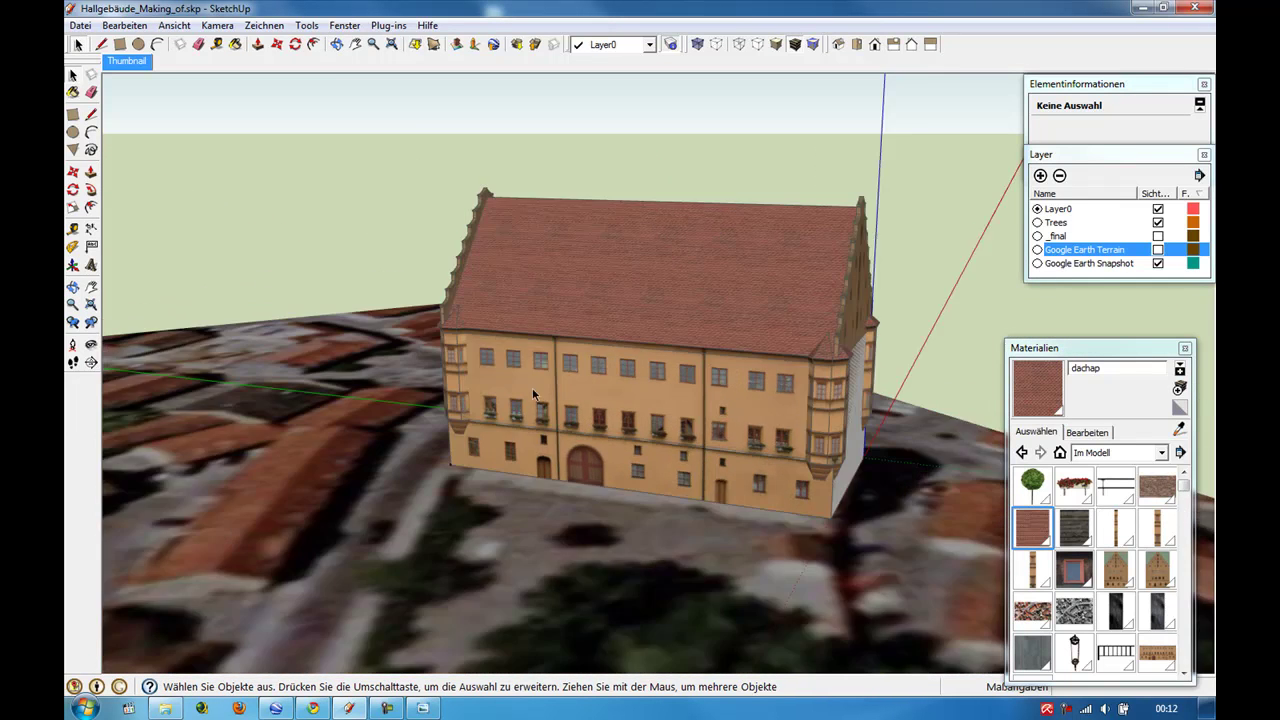
Place a Kugelakazie tree from the model's components beside the building's corner.
mouse_move(623, 433)
middle_mouse_down()
mouse_move(773, 349)
mouse_move(863, 500)
middle_mouse_up()
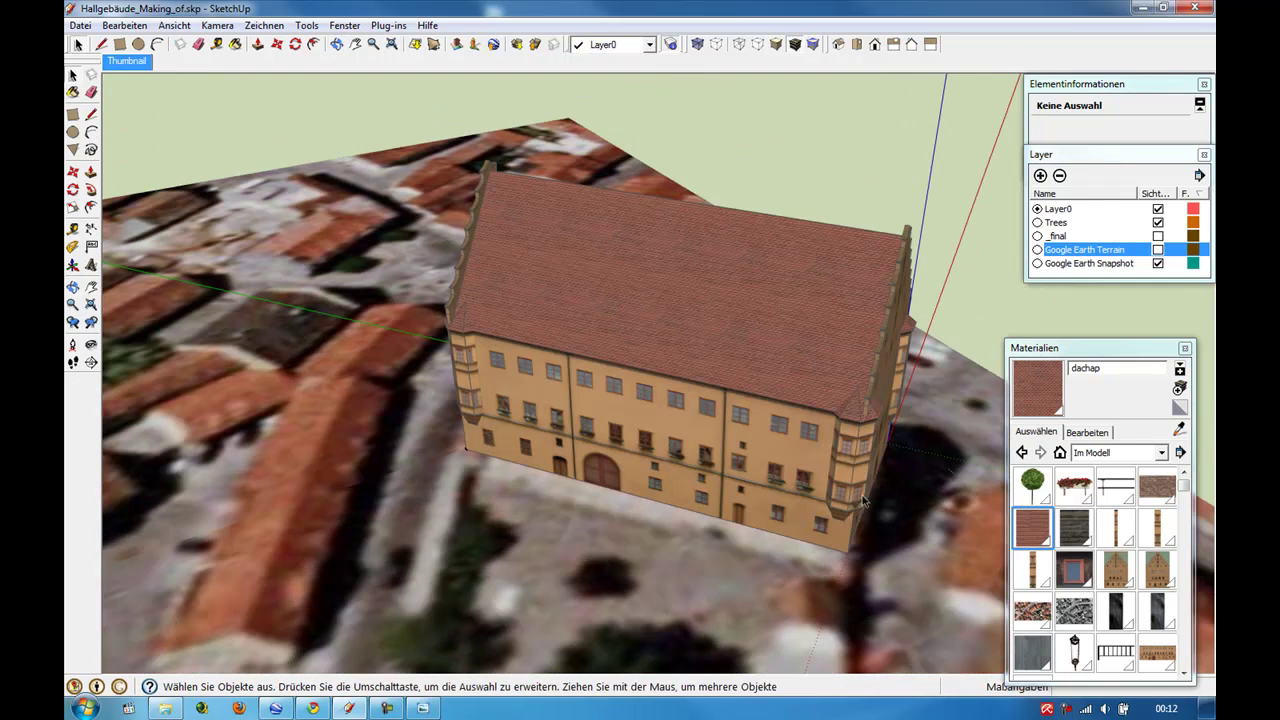
left_click(1033, 487)
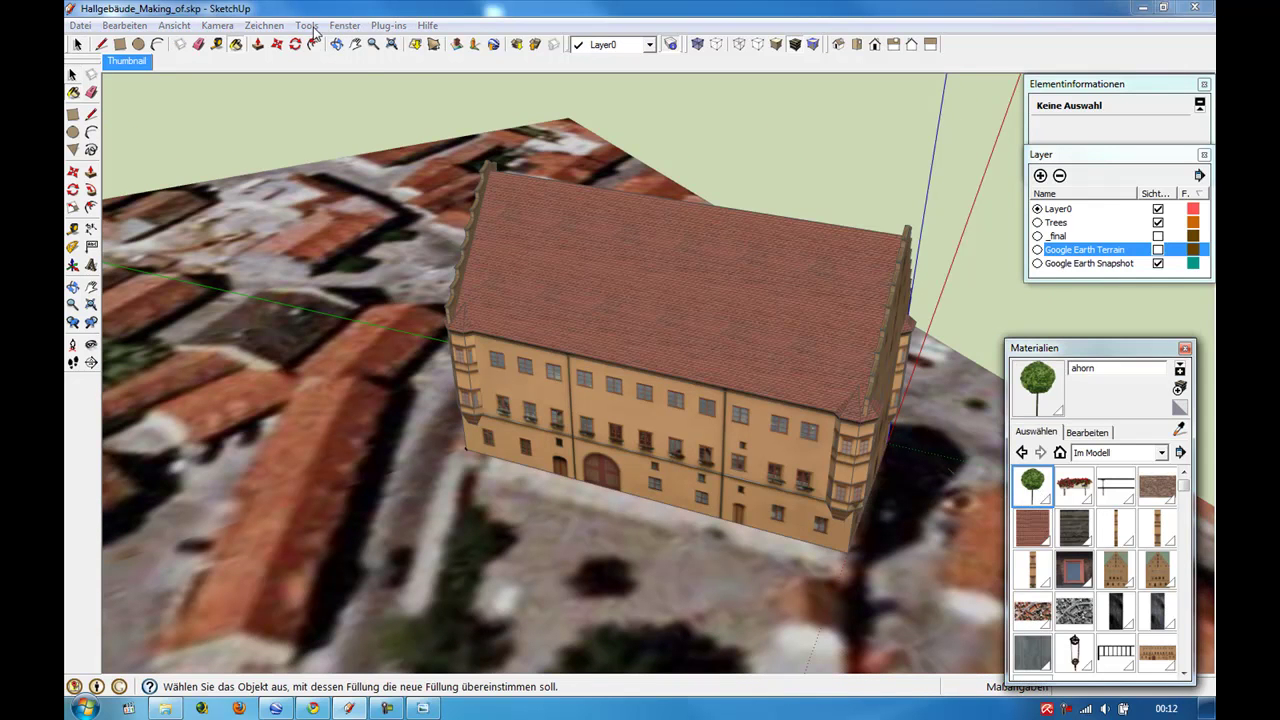
left_click(344, 25)
left_click(245, 100)
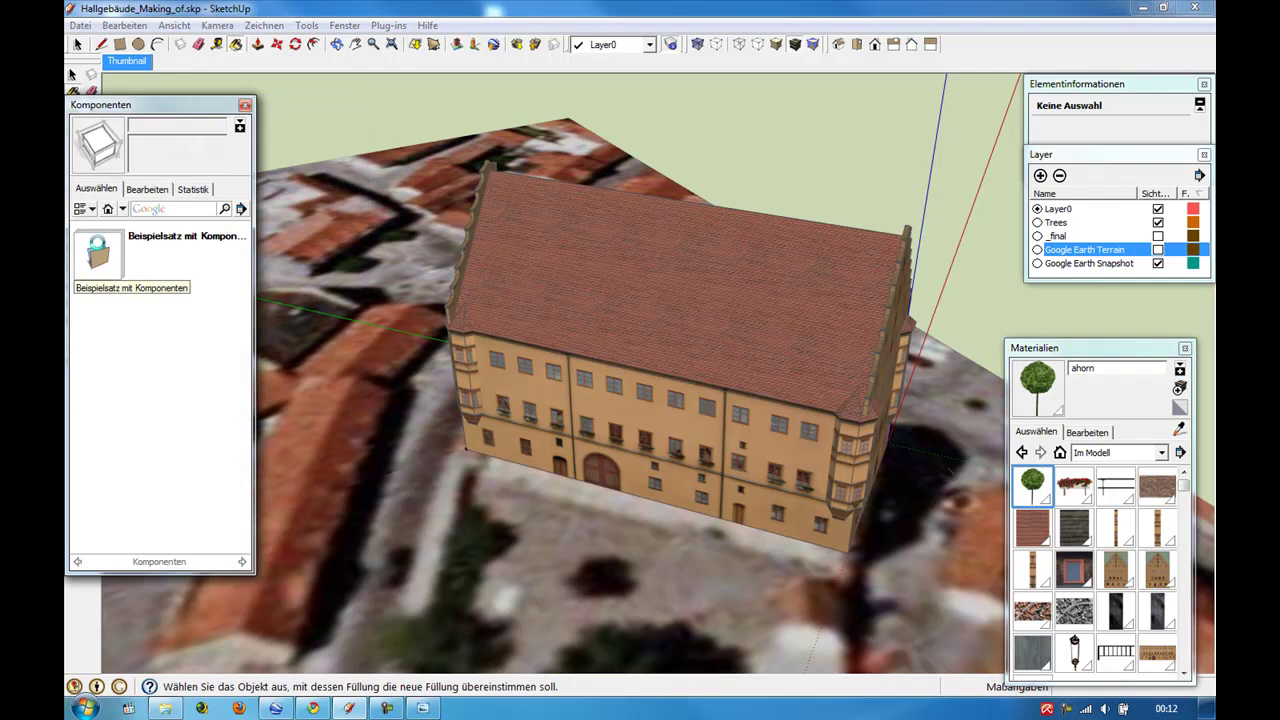
left_click(106, 210)
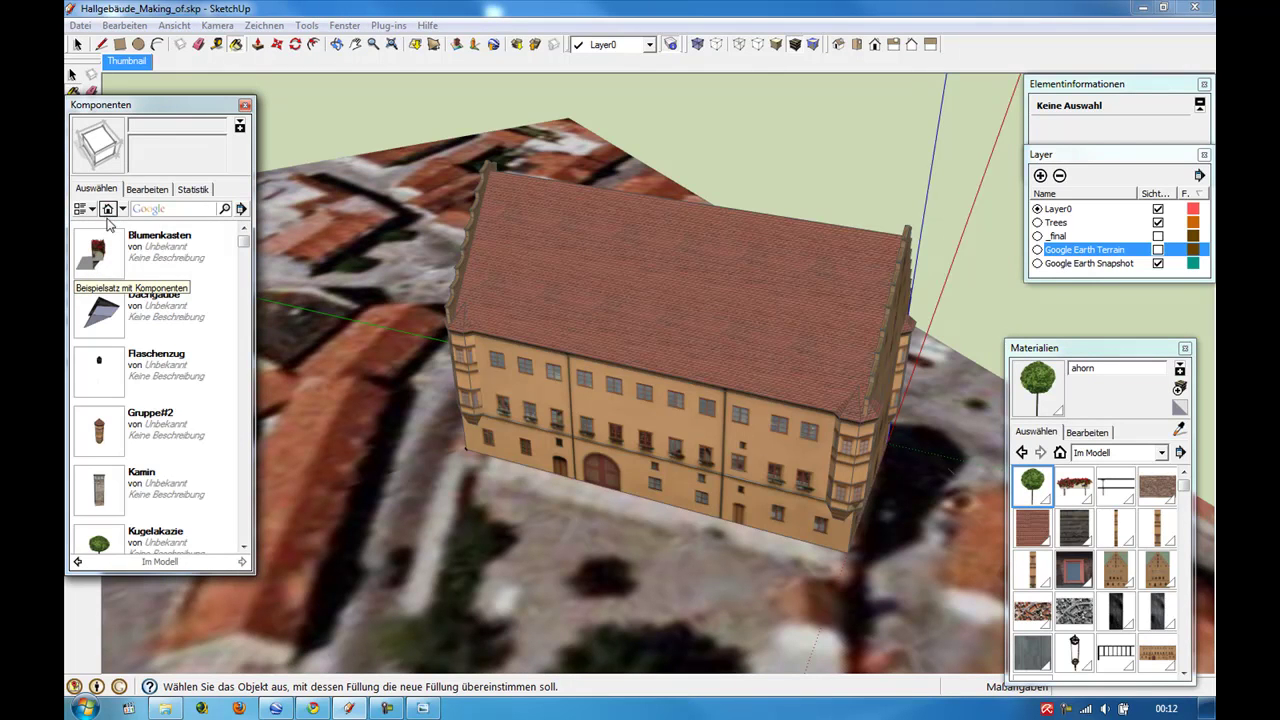
left_click(97, 548)
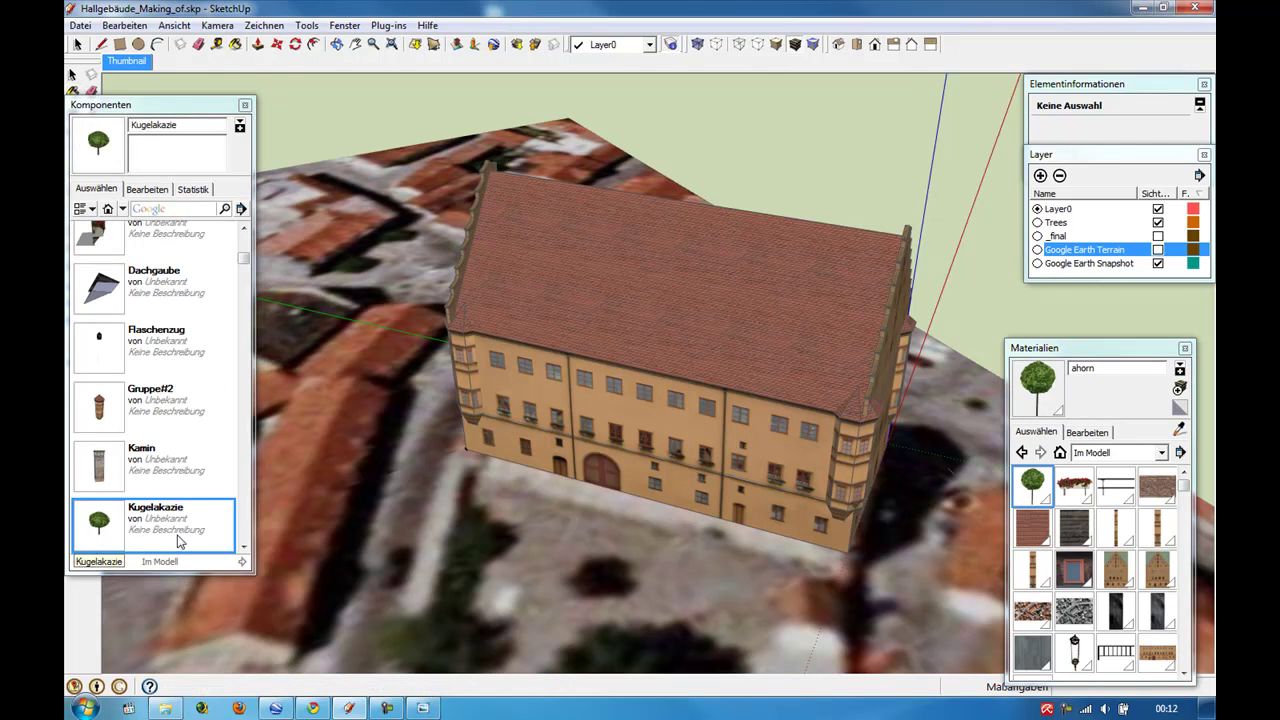
left_click(807, 571)
Scale the new tree down uniformly to about three quarters of its size.
middle_click_drag(800, 565, 700, 540)
left_click(720, 548, "ctrl")
key("s")
scroll(757, 545, "up", 2)
scroll(790, 538, "up", 2)
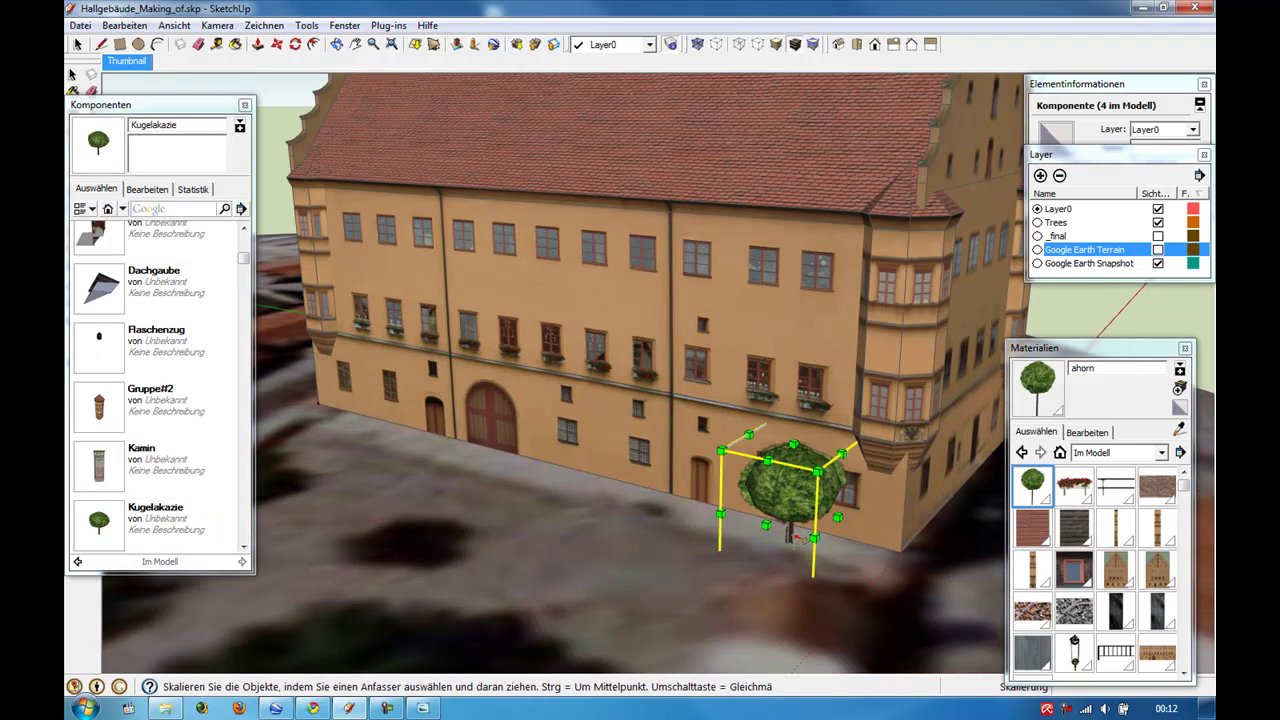
left_click(815, 478)
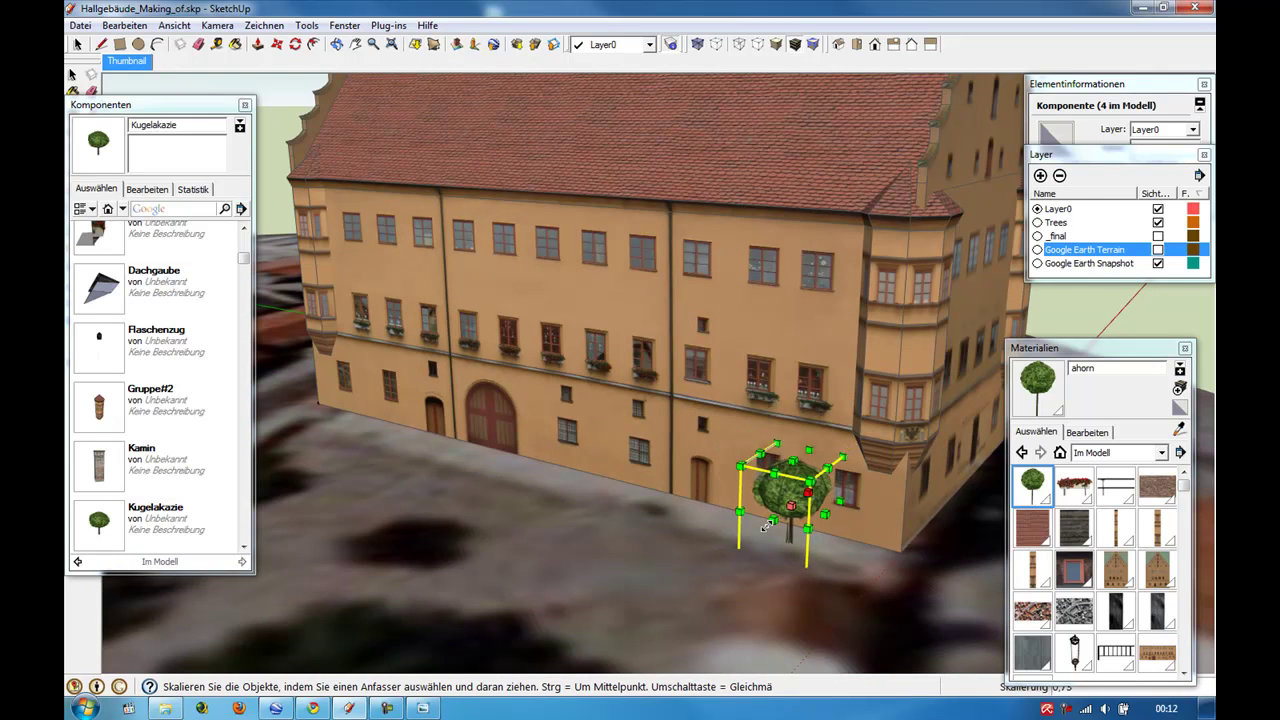
middle_click_drag(812, 488, 463, 480)
Copy the tree along the long wall to form a row of three trees.
key("m")
scroll(632, 587, "up", 2)
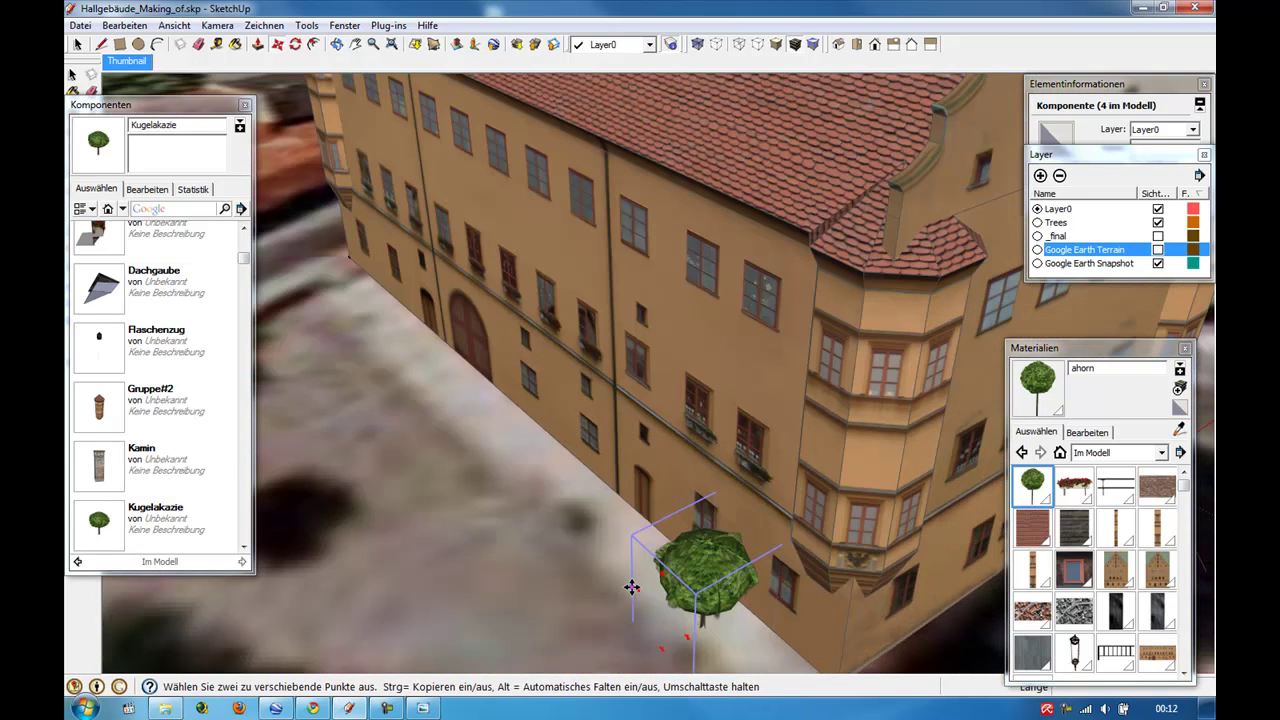
middle_click_drag(523, 543, 727, 572)
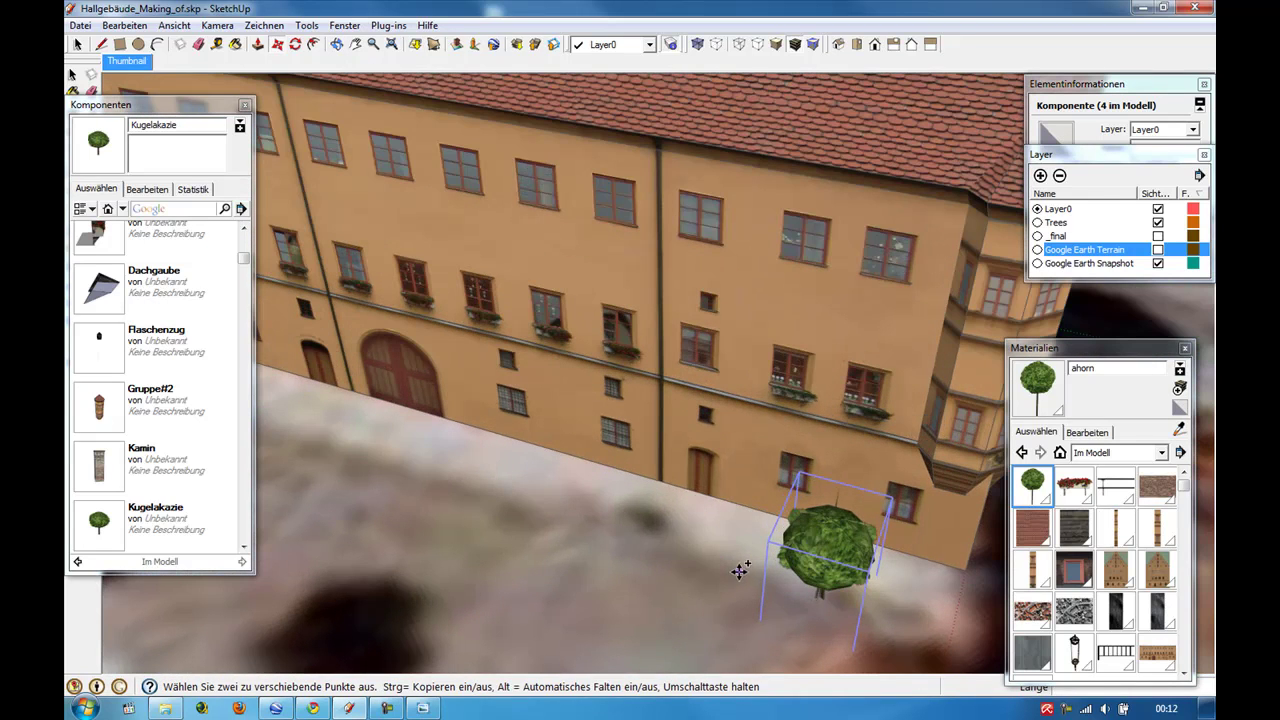
left_click(727, 572, "ctrl")
left_click(628, 543)
left_click(600, 548, "ctrl")
left_click(500, 518)
middle_click_drag(500, 518, 80, 305)
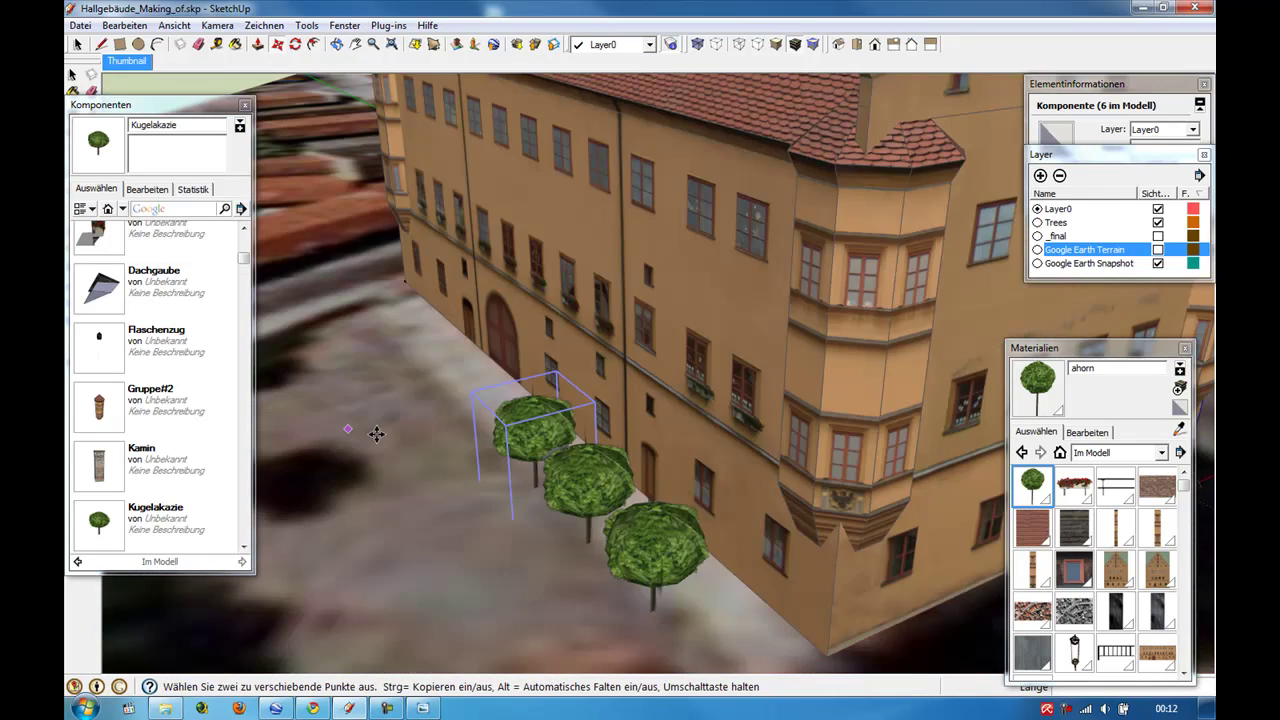
left_click(100, 290)
Rotate the placed Dachgaube dormer so it faces down the front roof slope.
scroll(570, 230, "up", 3)
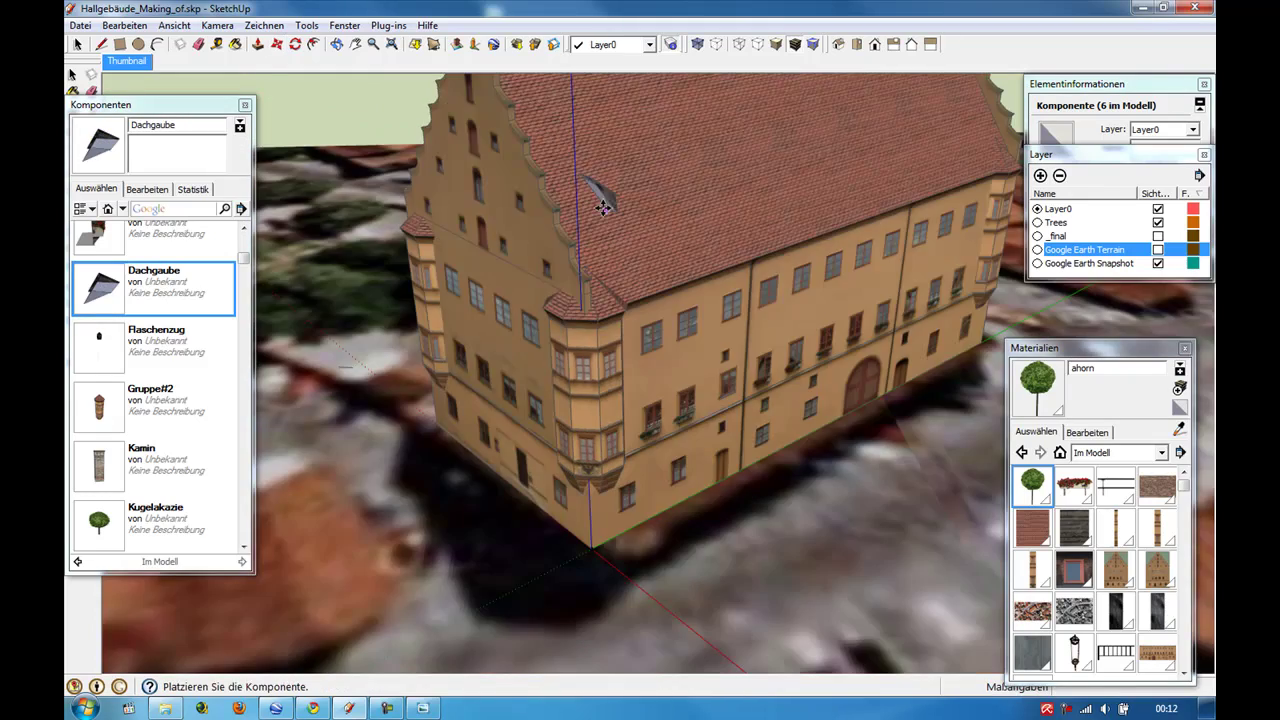
middle_click_drag(570, 230, 536, 459)
scroll(536, 459, "up", 3)
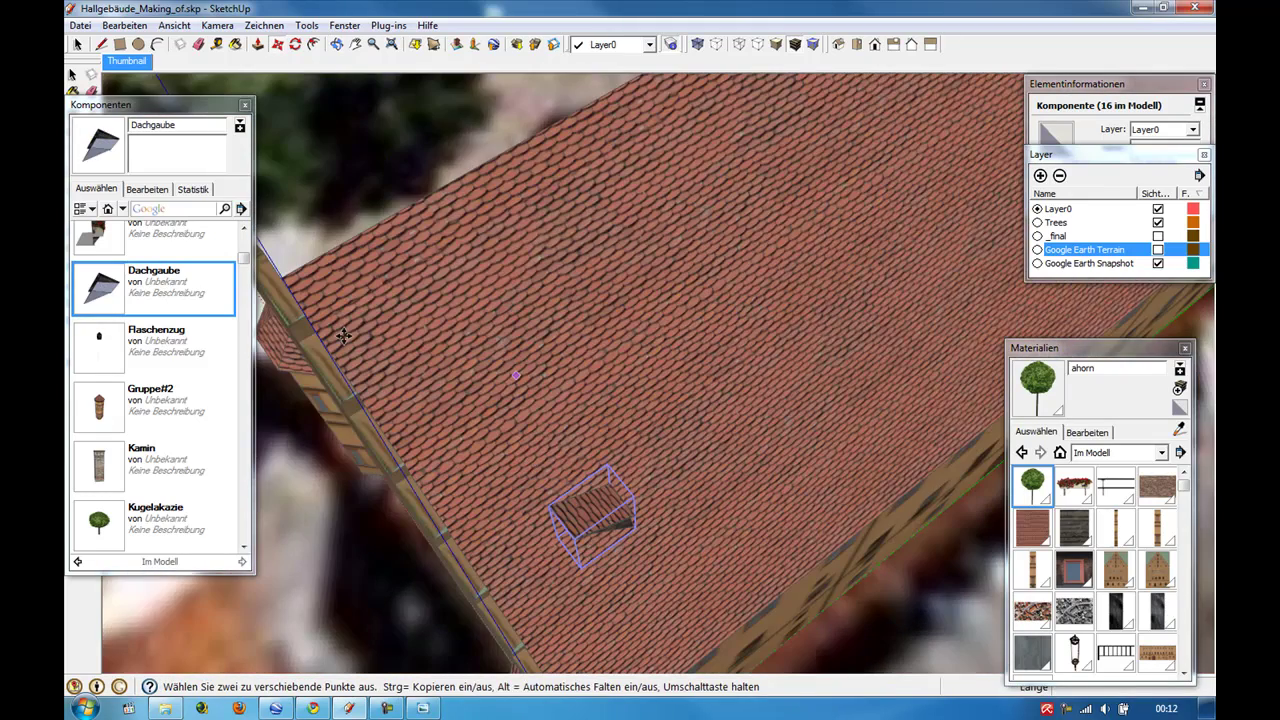
key("q")
scroll(524, 429, "down", 3)
middle_click_drag(663, 480, 354, 205)
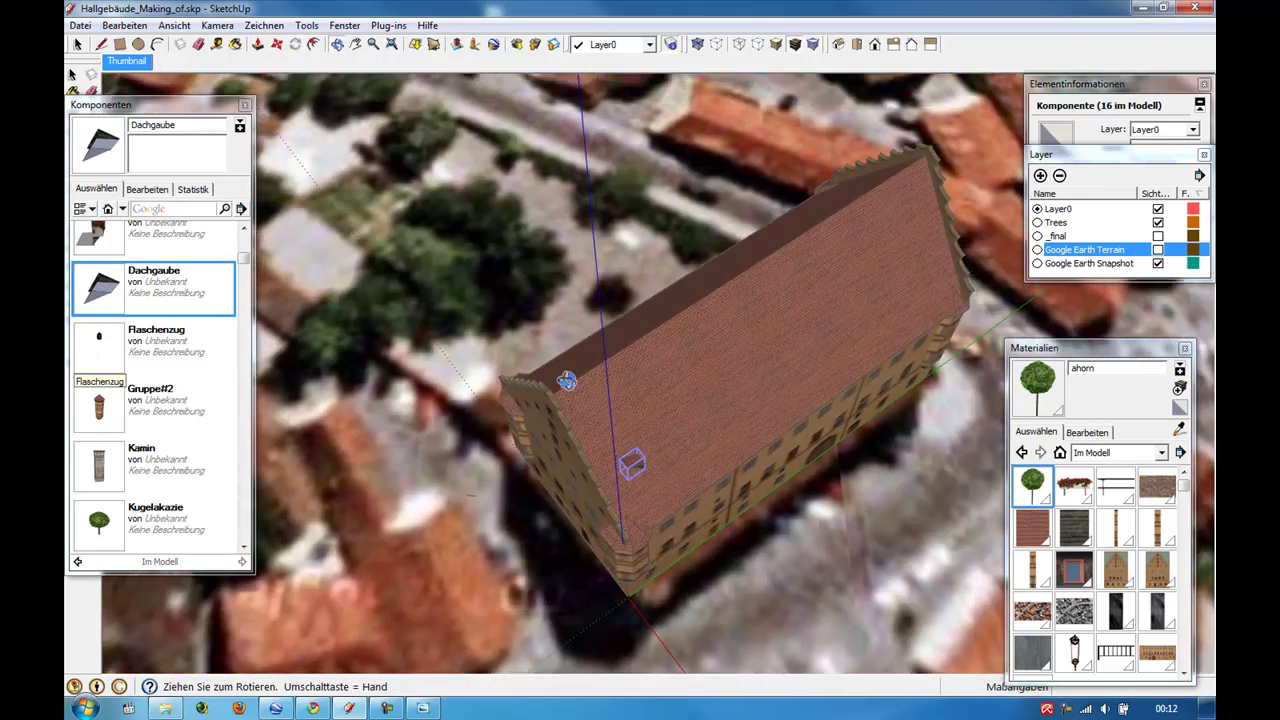
scroll(575, 360, "up", 2)
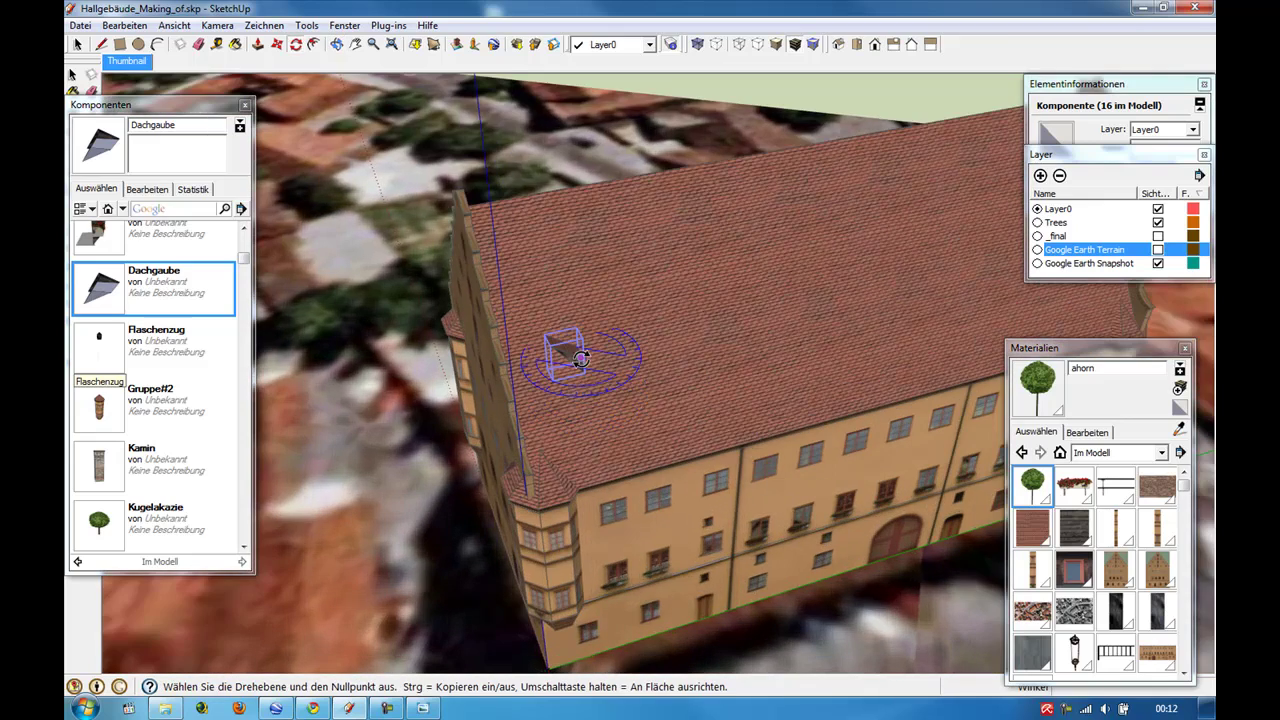
left_click(585, 370)
scroll(585, 370, "up", 3)
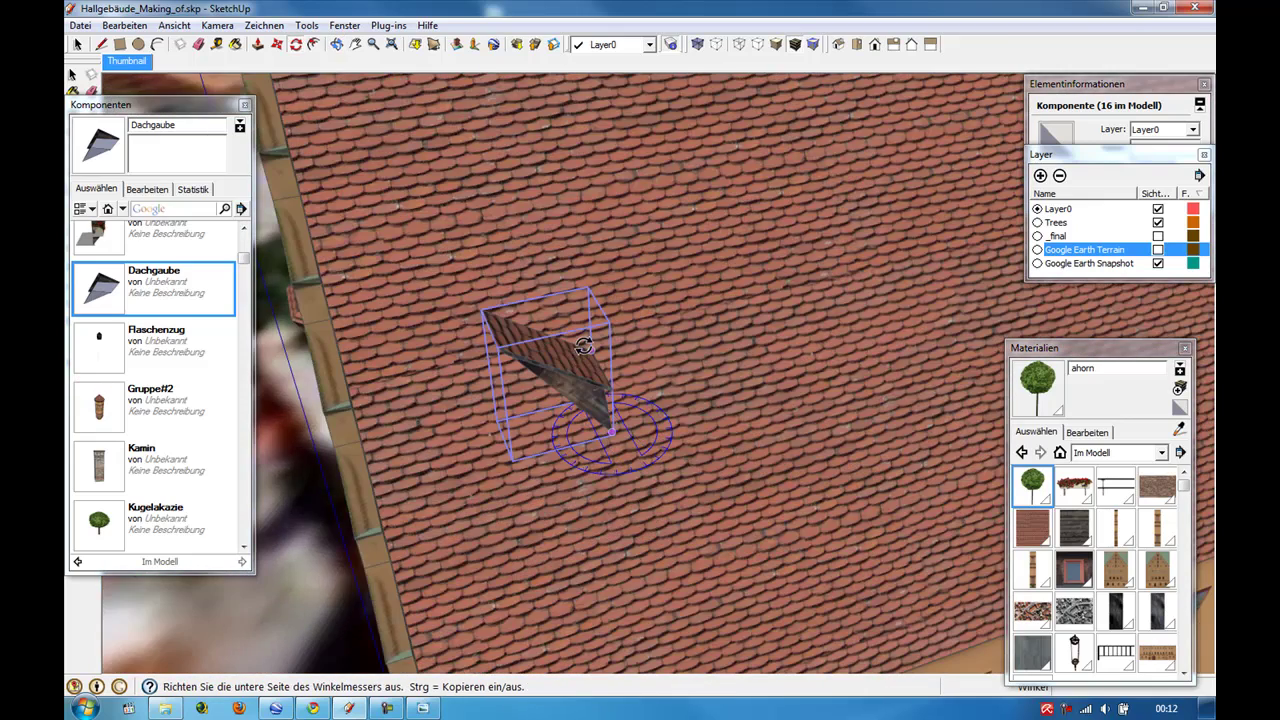
middle_click_drag(583, 345, 391, 285, "shift")
left_click(378, 274)
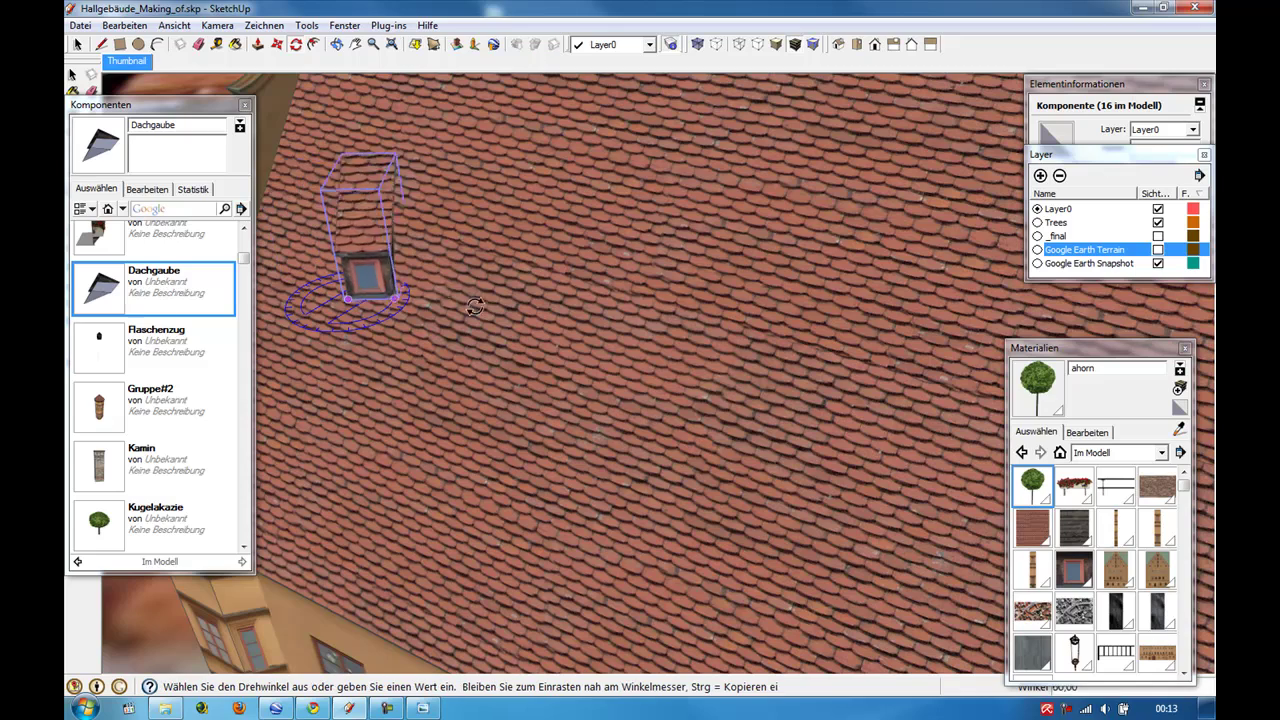
left_click(491, 345)
Copy the dormer along the roof, cancelling an unwanted extra copy.
middle_click_drag(293, 265, 76, 215)
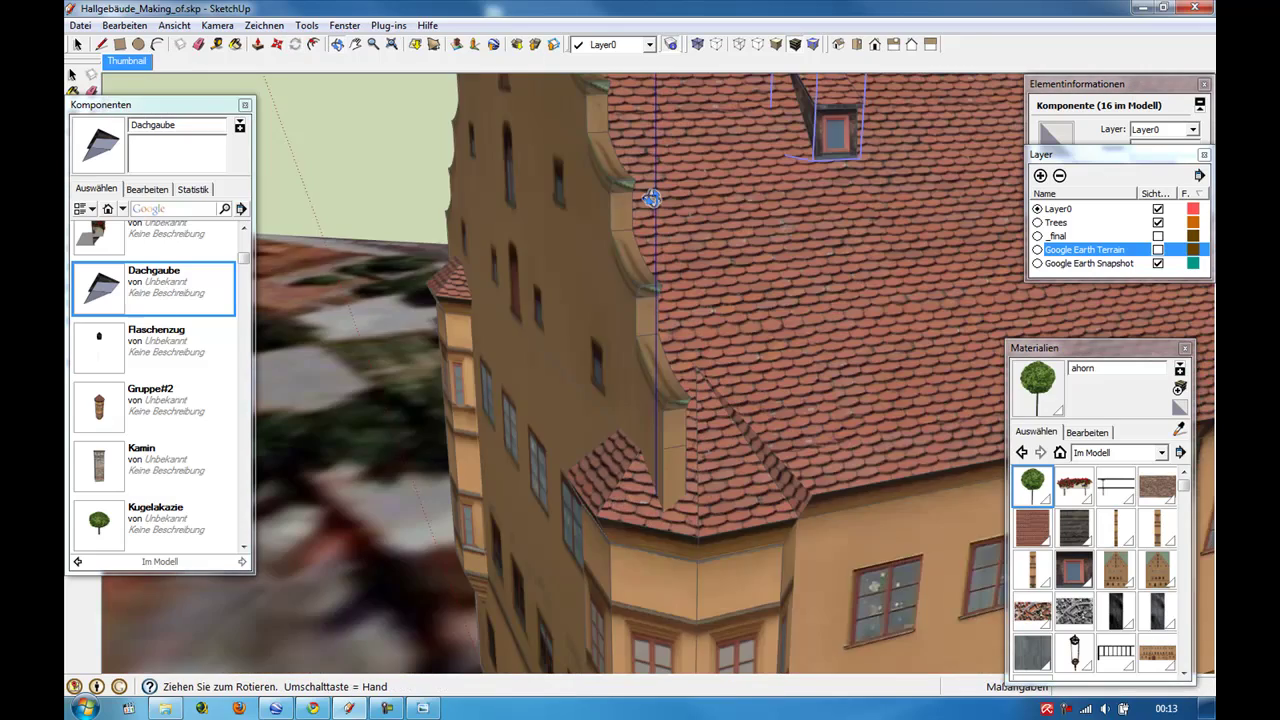
middle_click_drag(329, 352, 554, 366)
key("m")
scroll(460, 266, "up", 2)
left_click(475, 311)
key("ctrl")
left_click(557, 311)
key("ctrl")
left_click(584, 320)
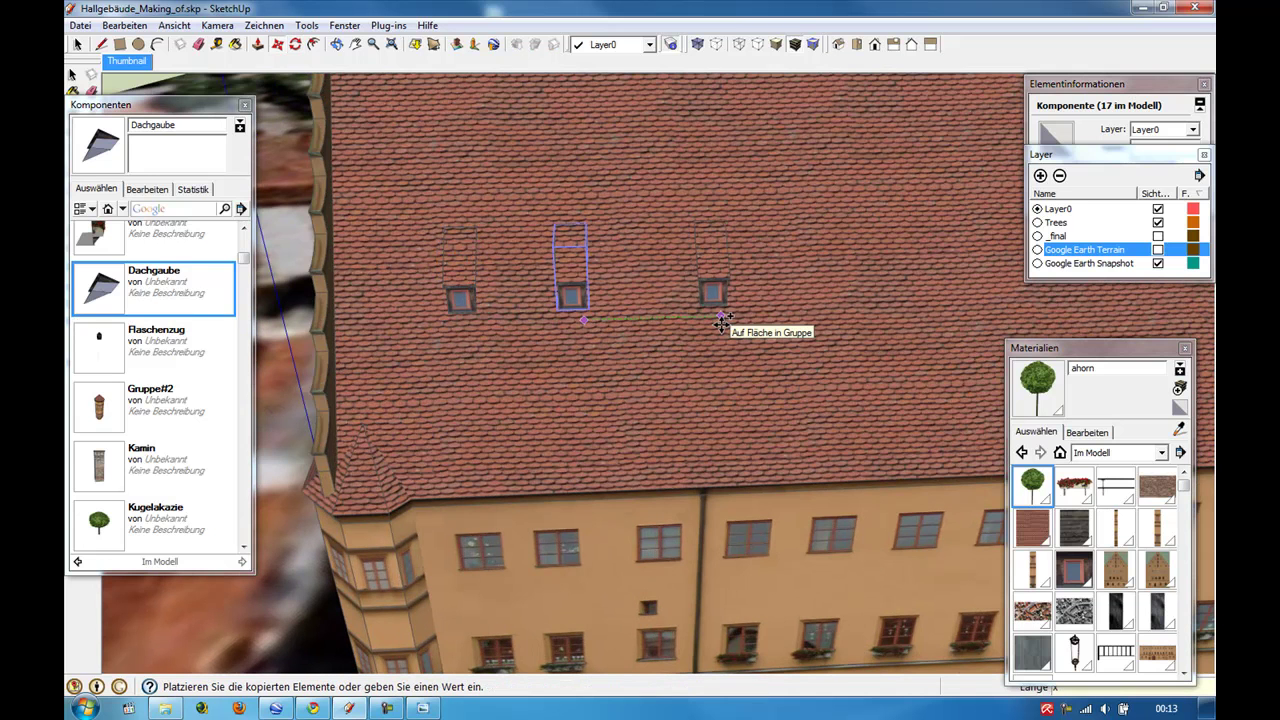
key("Escape")
Array the dormer into a row of eight evenly spaced dormers across the roof.
scroll(600, 320, "down", 2)
scroll(640, 351, "down", 3)
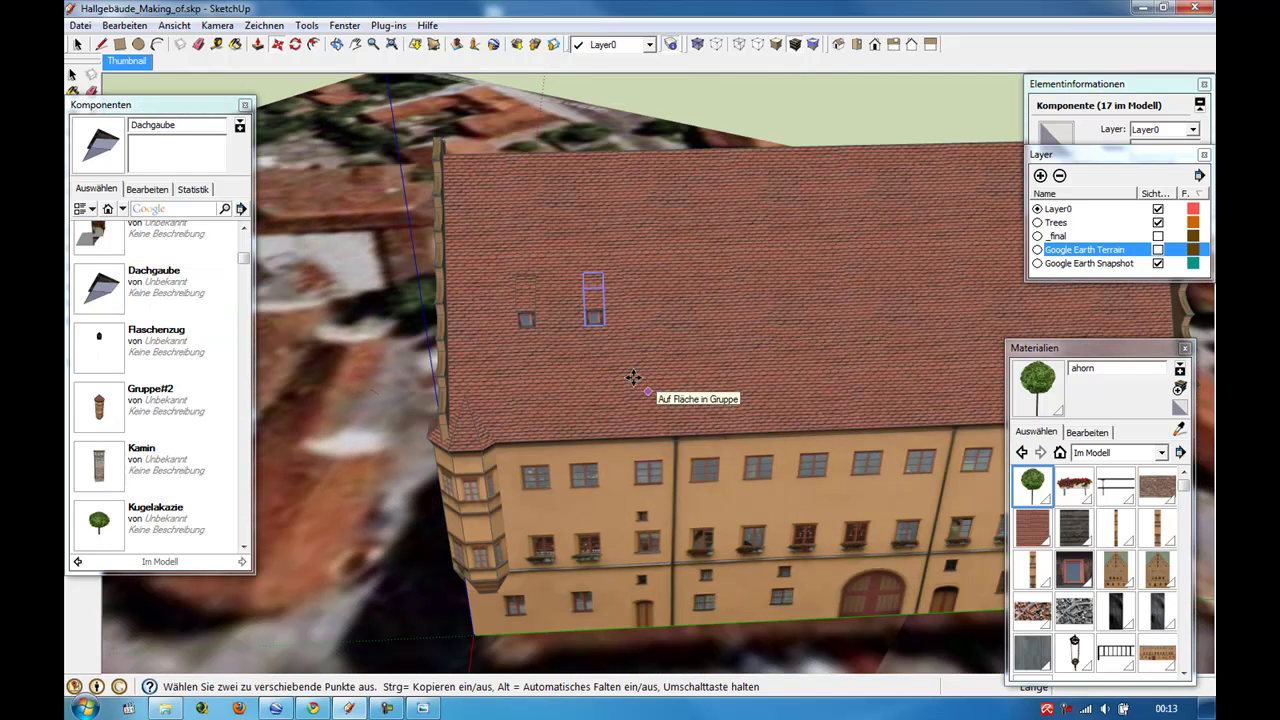
left_click(600, 332)
key("ctrl")
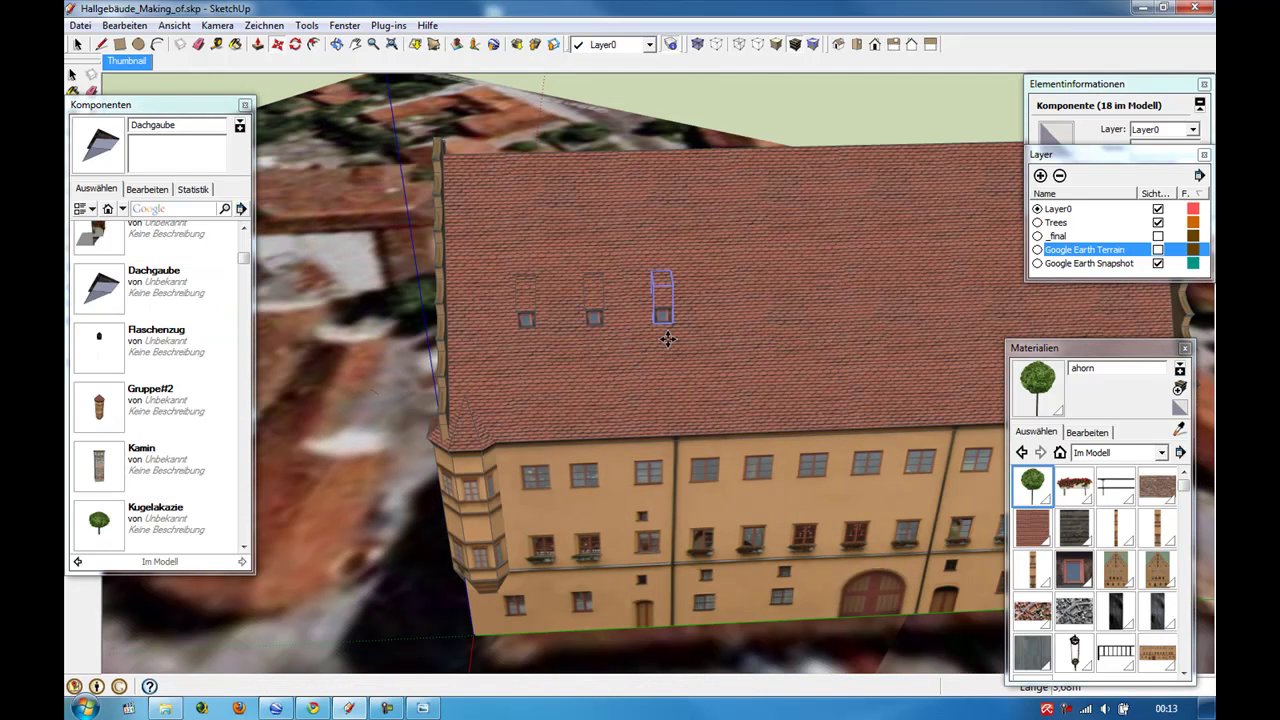
key("Return")
scroll(640, 340, "down", 3)
middle_click_drag(586, 343, 666, 309)
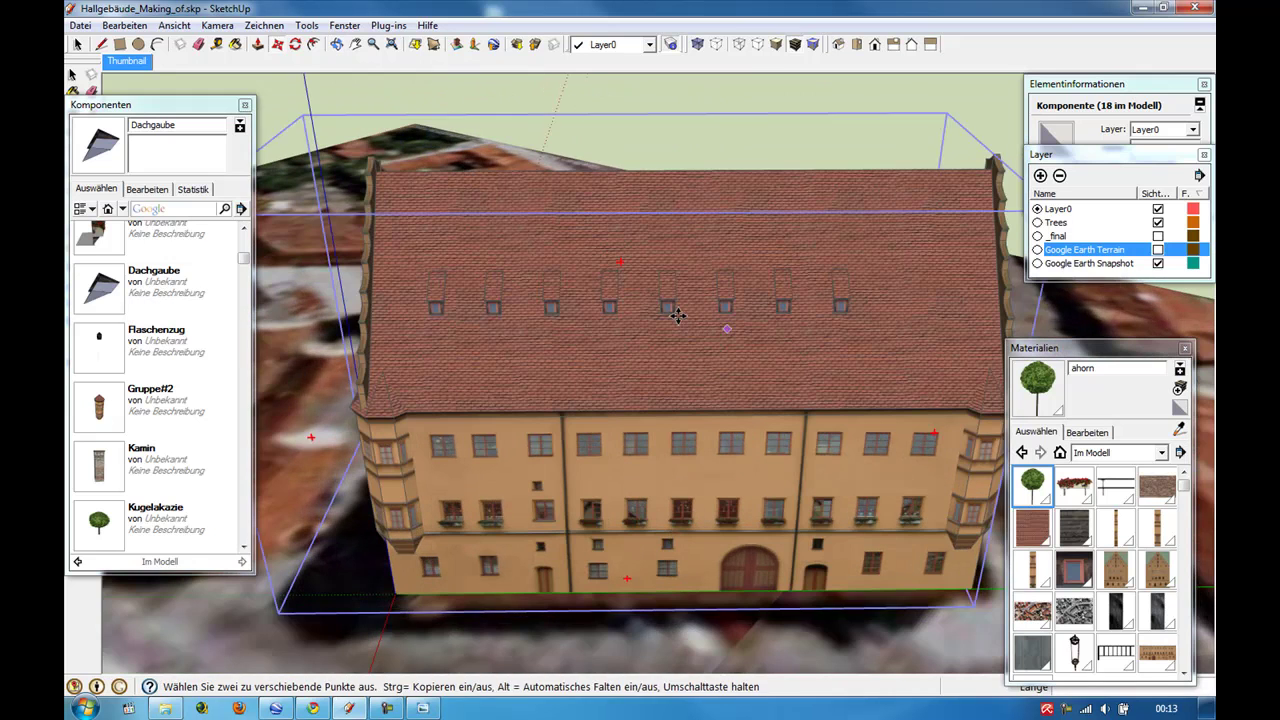
left_click(72, 74)
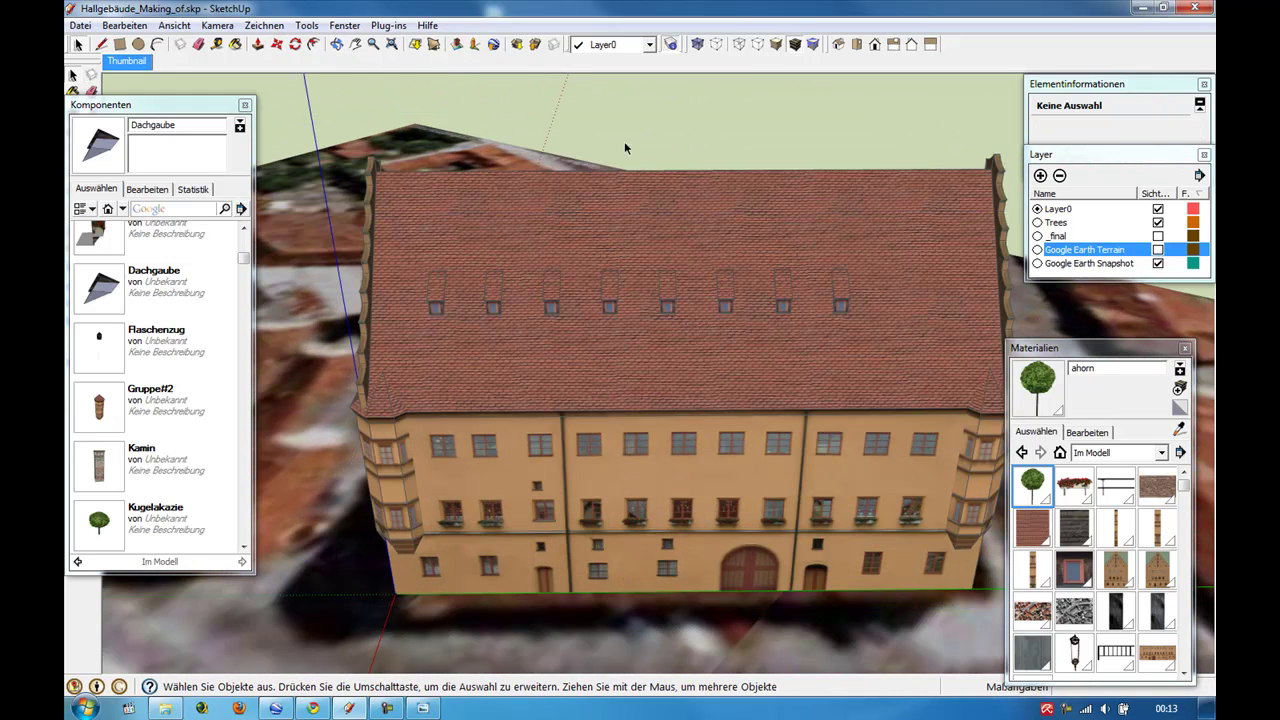
Place the Kamin chimney on the roof ridge and sink it slightly into the roof.
left_click(128, 458)
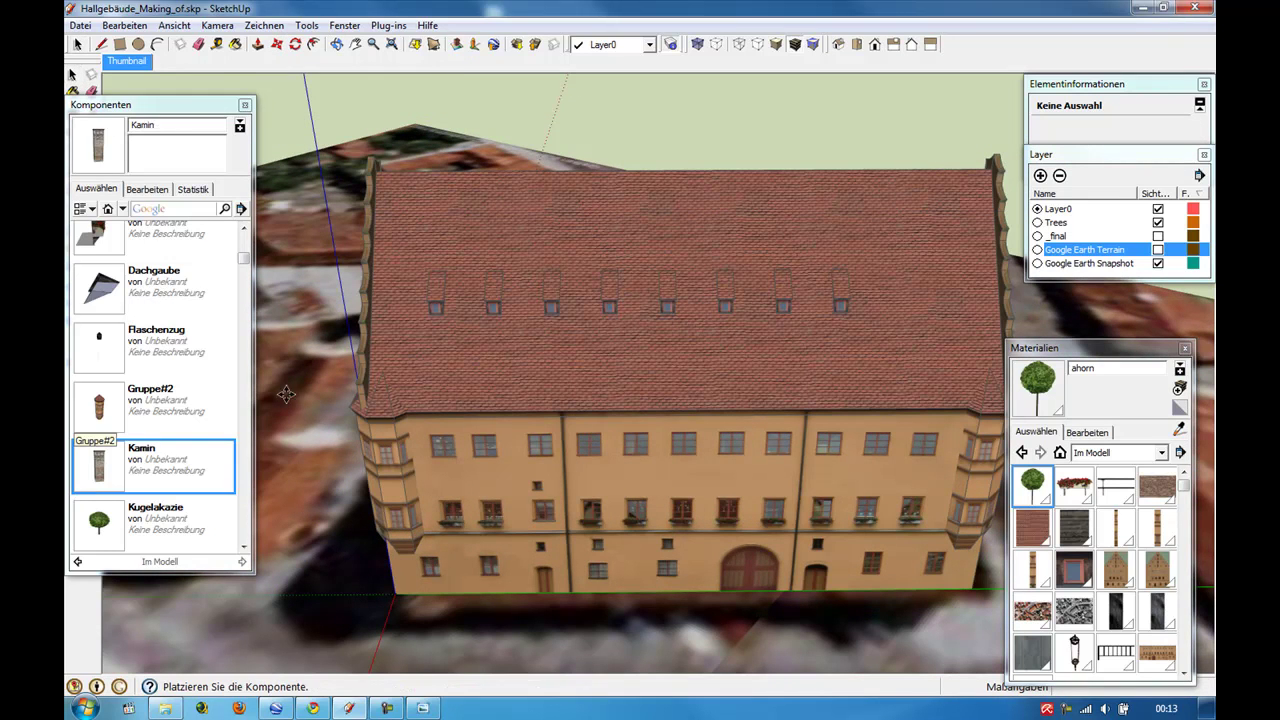
middle_click_drag(520, 275, 548, 186)
scroll(544, 183, "up", 2)
scroll(544, 183, "up", 3)
left_click(544, 183)
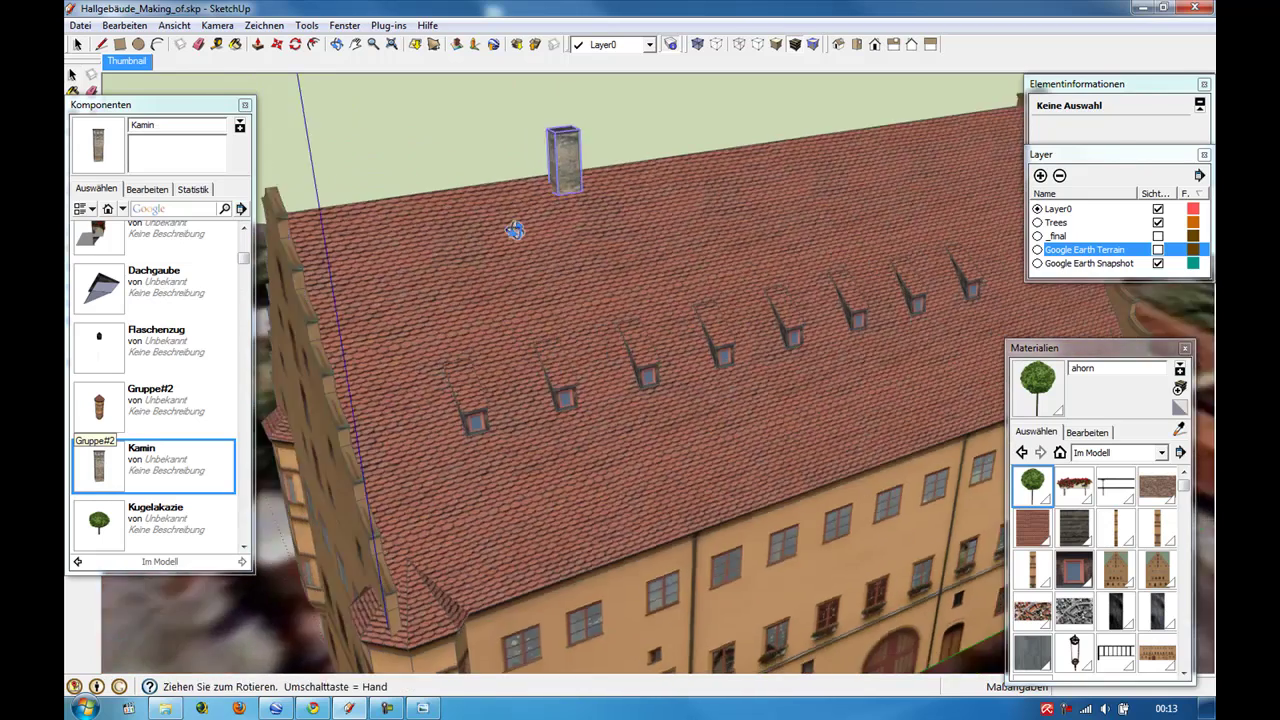
scroll(620, 180, "up", 3)
scroll(707, 145, "up", 3)
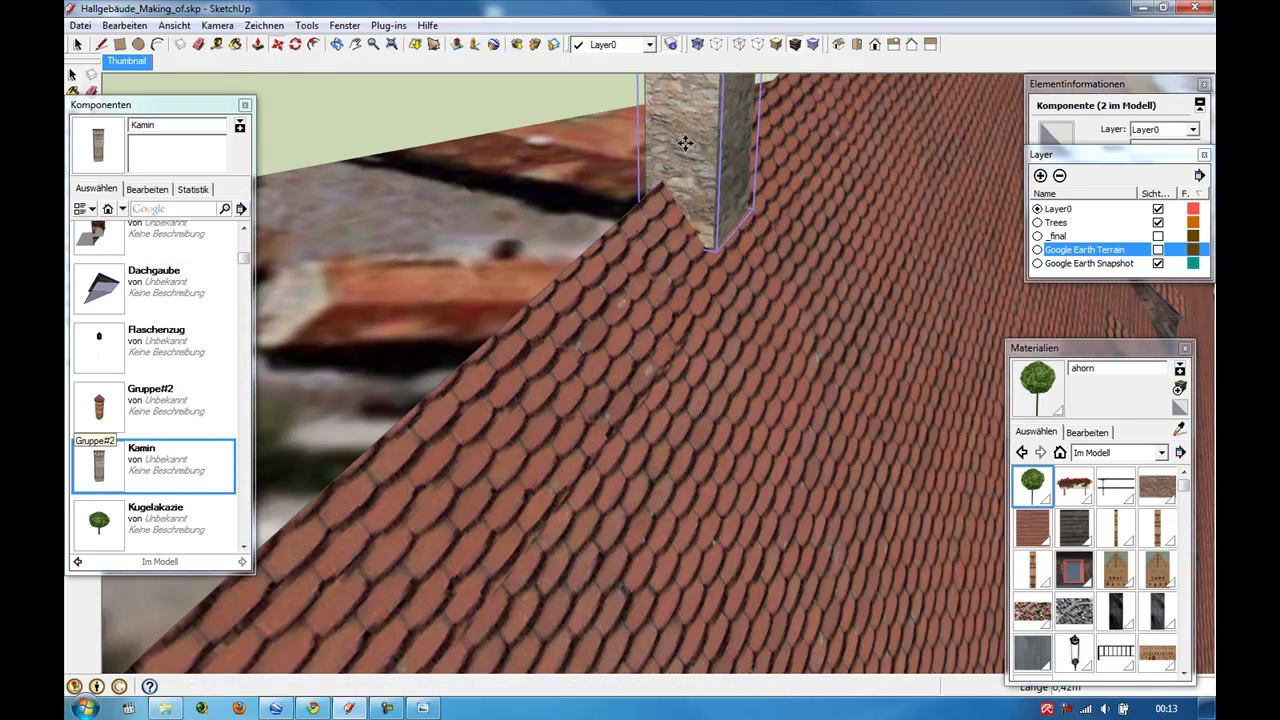
left_click(680, 166)
Place the Flaschenzug pulley at the top of the stepped gable.
scroll(534, 446, "down", 3)
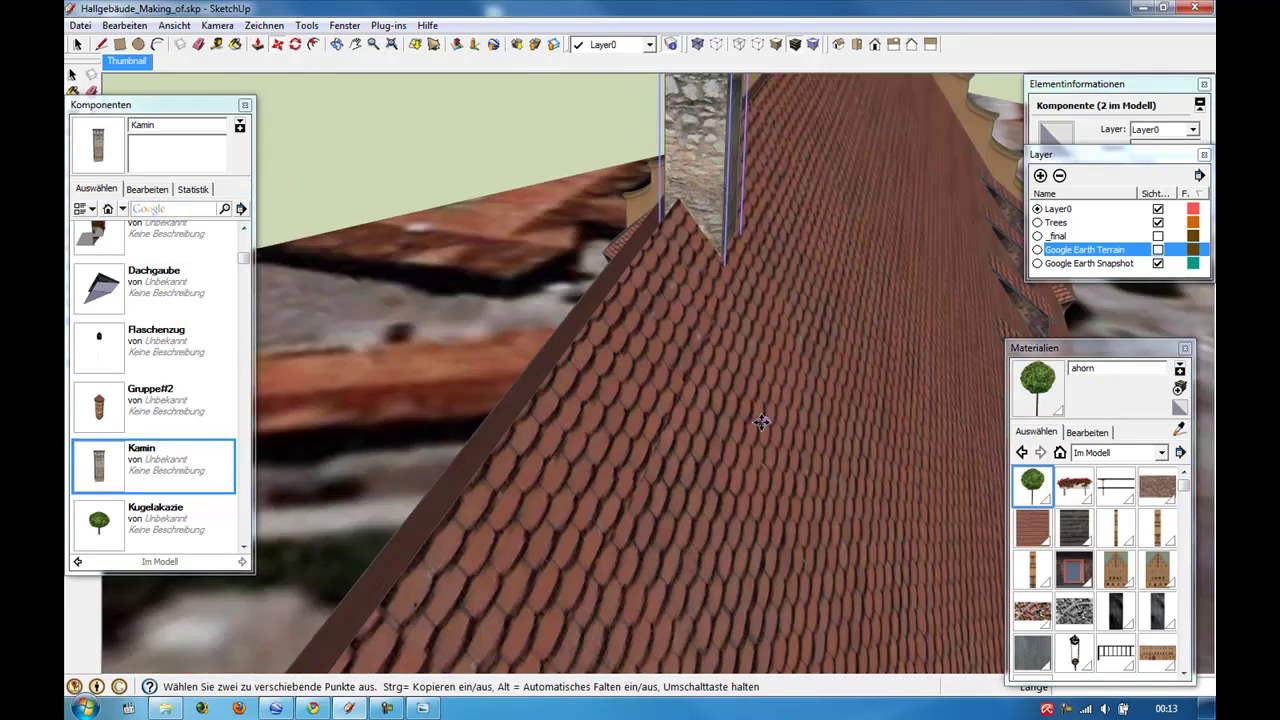
scroll(534, 446, "down", 3)
scroll(534, 446, "down", 1)
left_click(99, 345)
middle_click_drag(414, 401, 779, 258)
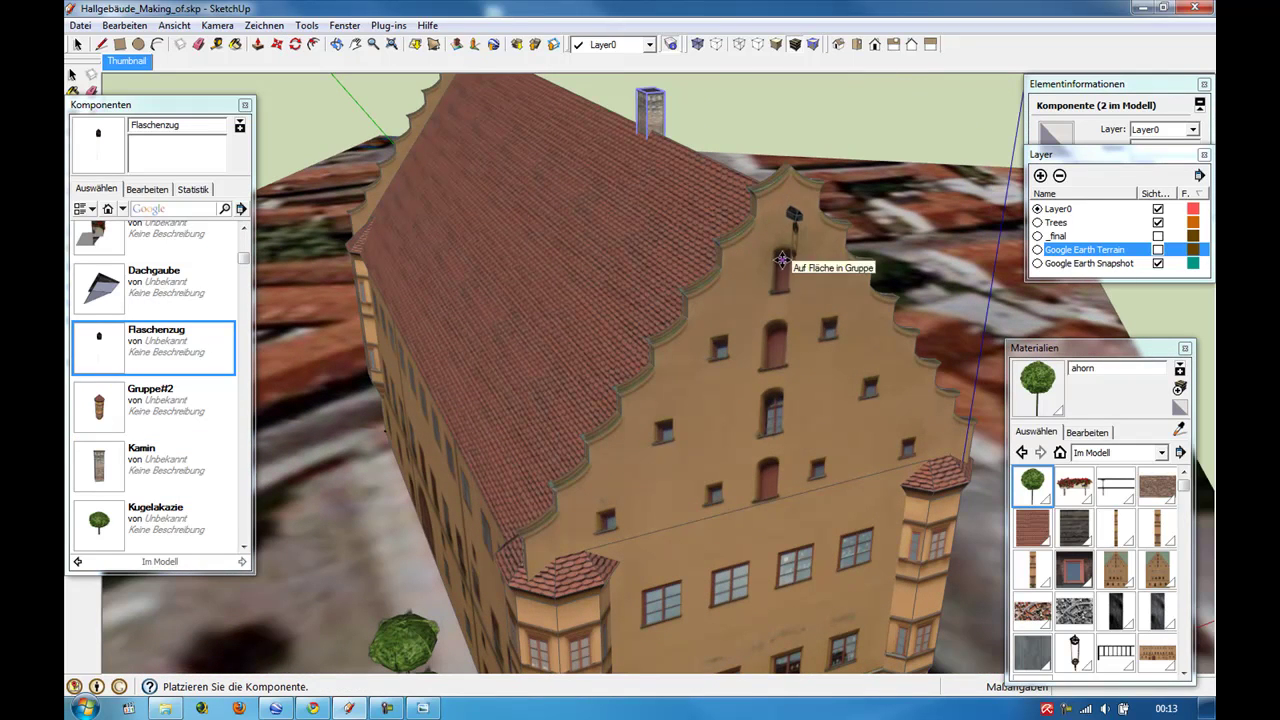
left_click(782, 260)
Insert a Blumenkasten flower box into the model and lift it off the roof.
left_click(115, 232)
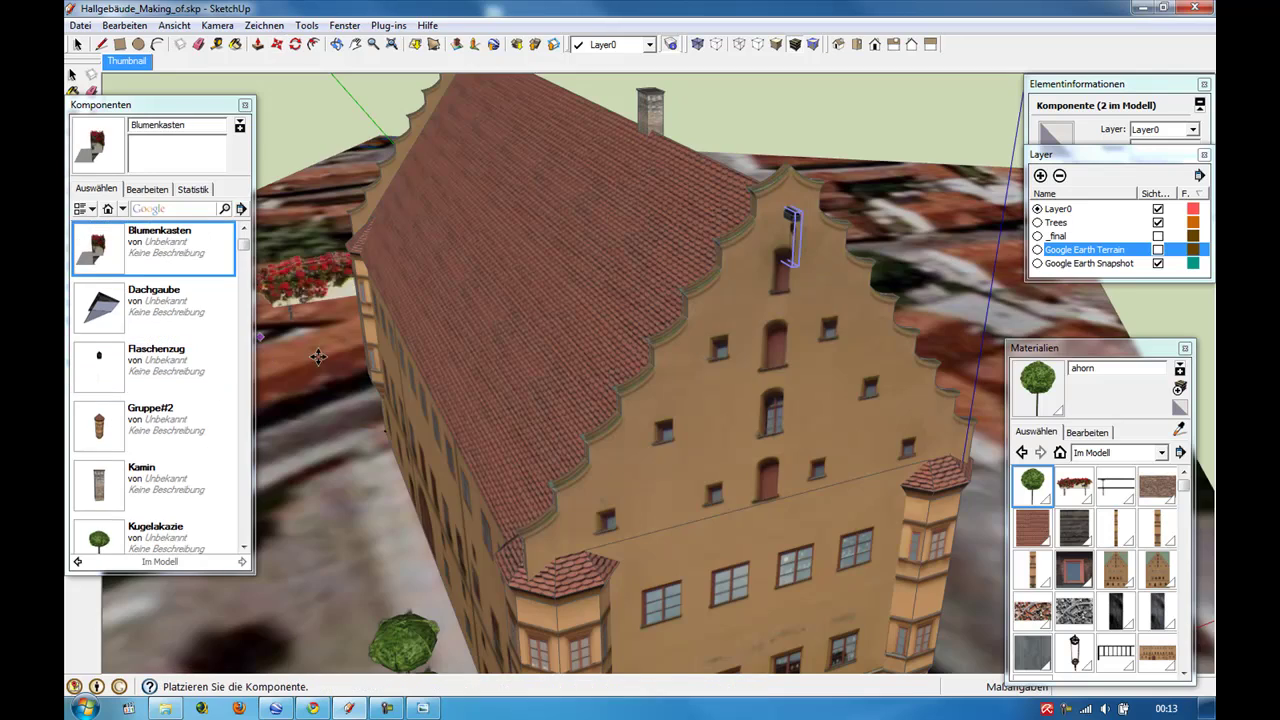
middle_click_drag(560, 350, 680, 294)
scroll(600, 400, "down", 3)
scroll(524, 444, "up", 2)
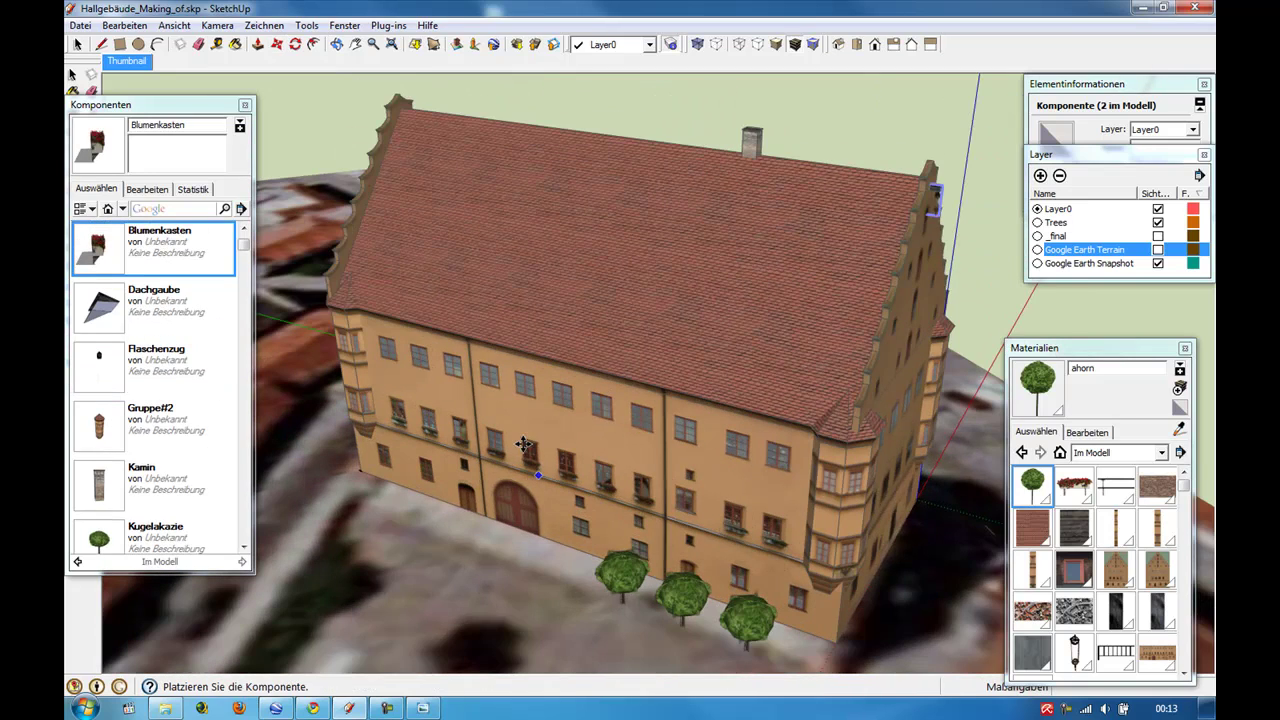
left_click(500, 305)
scroll(516, 290, "down", 2)
key("s")
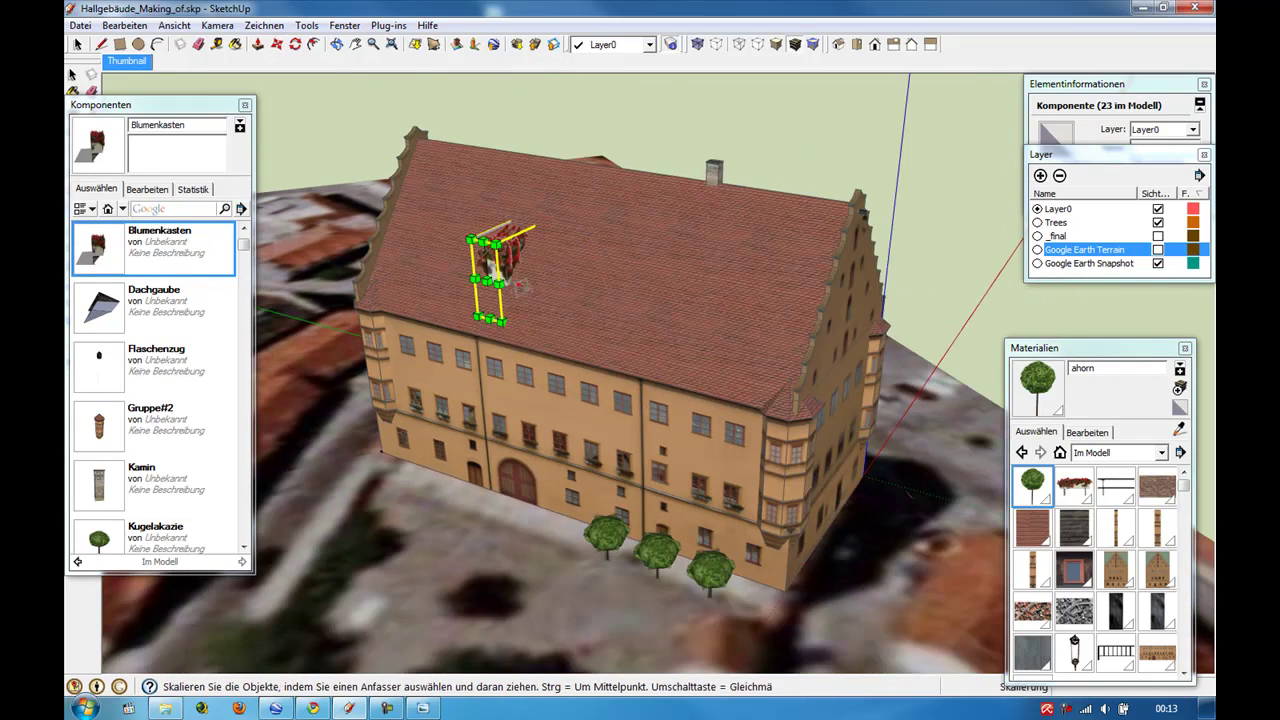
key("m")
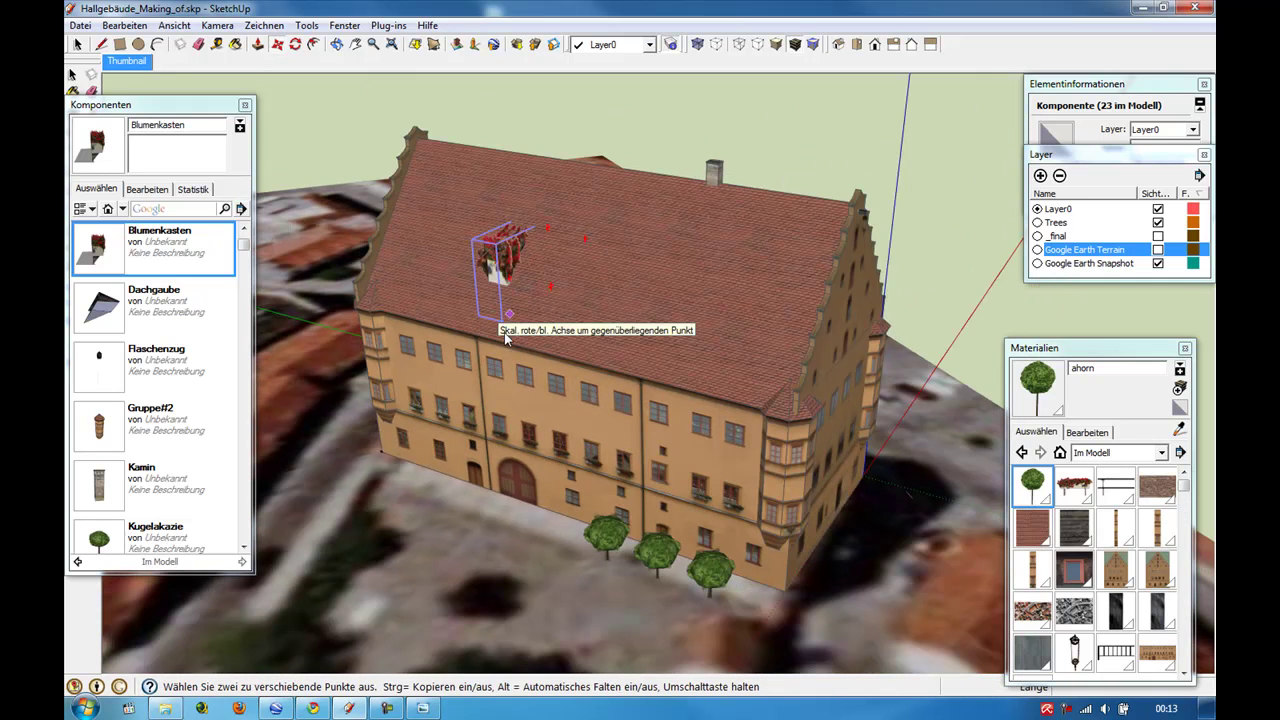
left_click(492, 317)
scroll(510, 435, "up", 2)
scroll(510, 435, "down", 2)
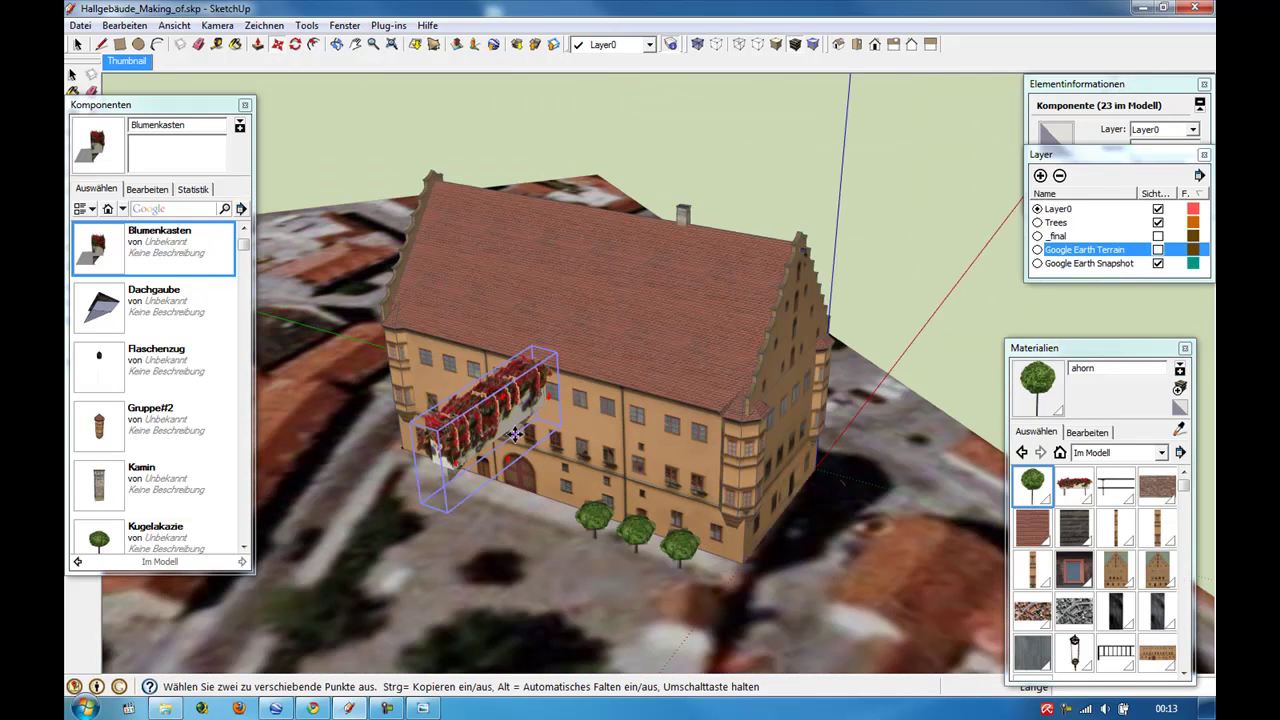
Rotate the flower box to face outward and shrink it to window width.
key("q")
scroll(731, 349, "down", 2)
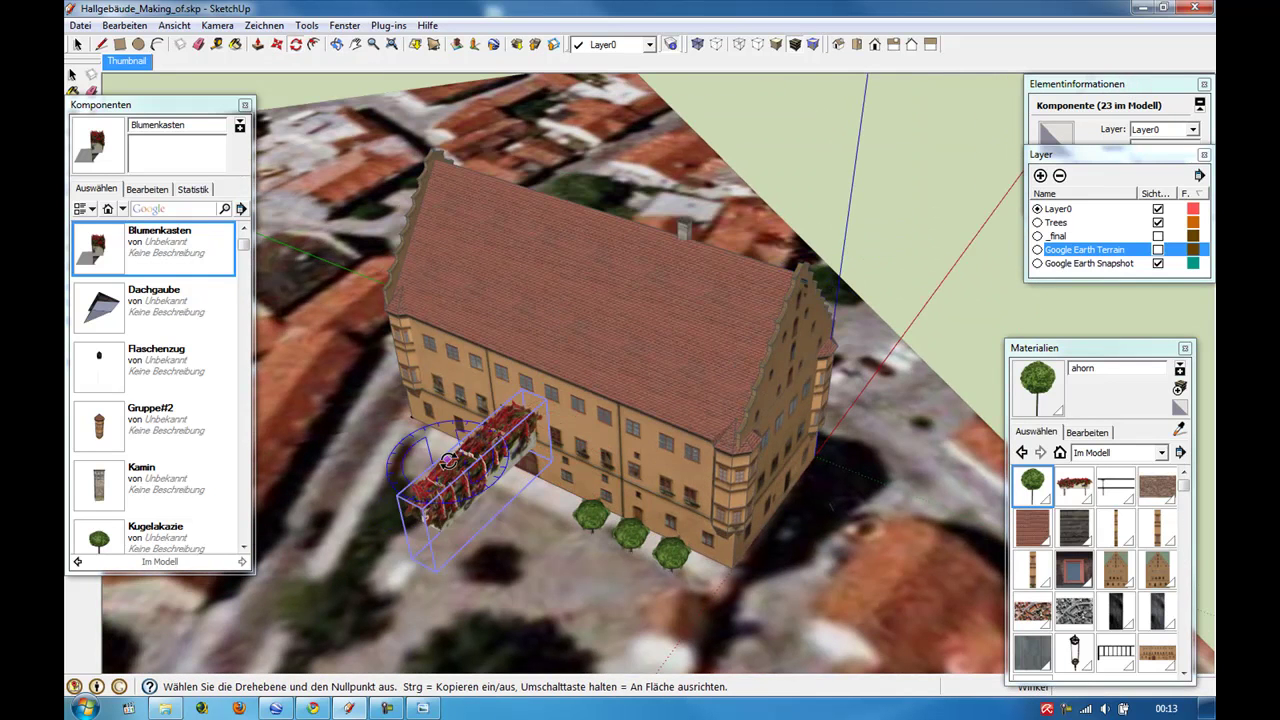
left_click(448, 460)
left_click(487, 426)
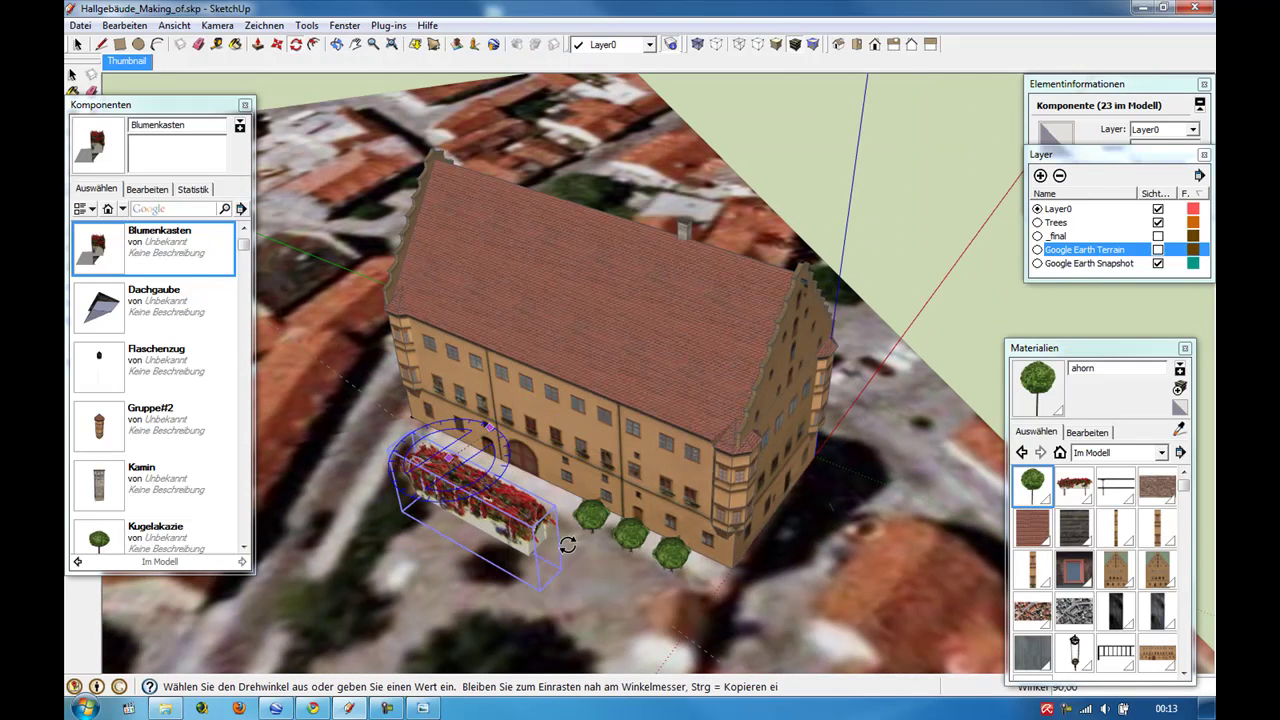
left_click(568, 544)
scroll(540, 535, "down", 1)
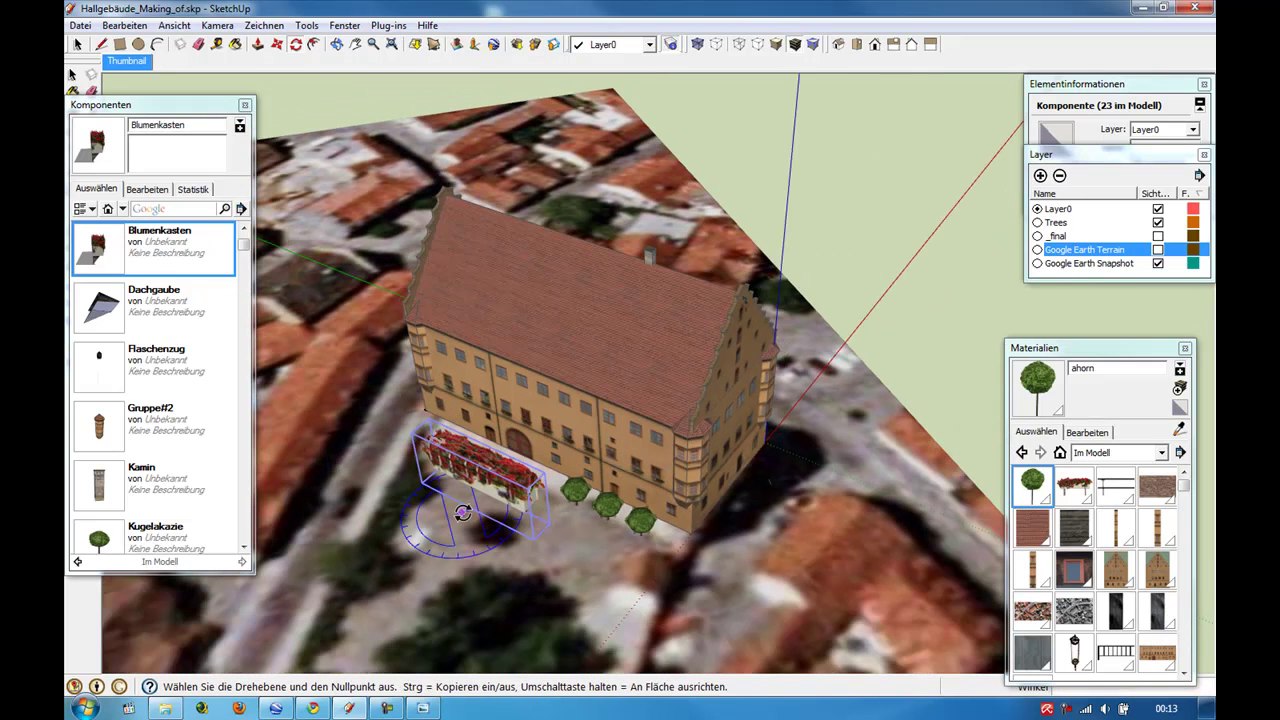
key("s")
left_click_drag(546, 466, 487, 470)
key("m")
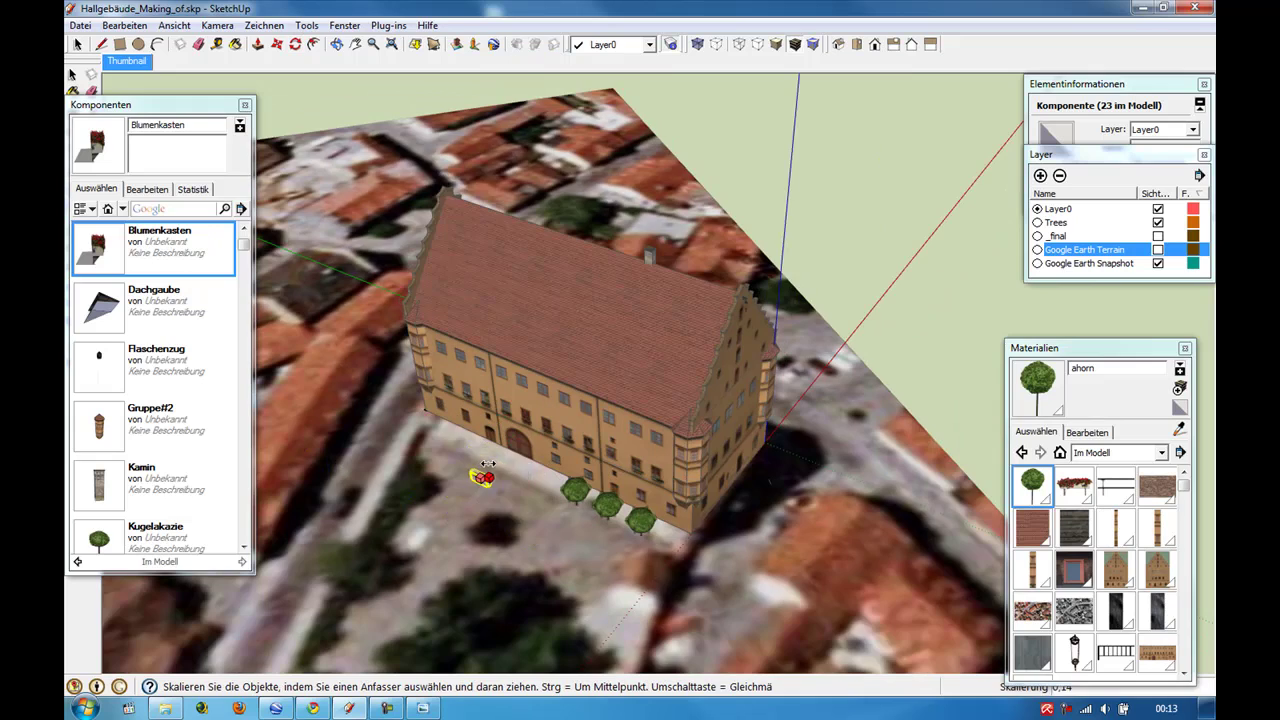
scroll(470, 430, "up", 2)
scroll(455, 380, "up", 3)
Position the flower box just below an upper facade window.
mouse_move(571, 357)
middle_mouse_down()
mouse_move(677, 428)
mouse_move(441, 328)
middle_mouse_up()
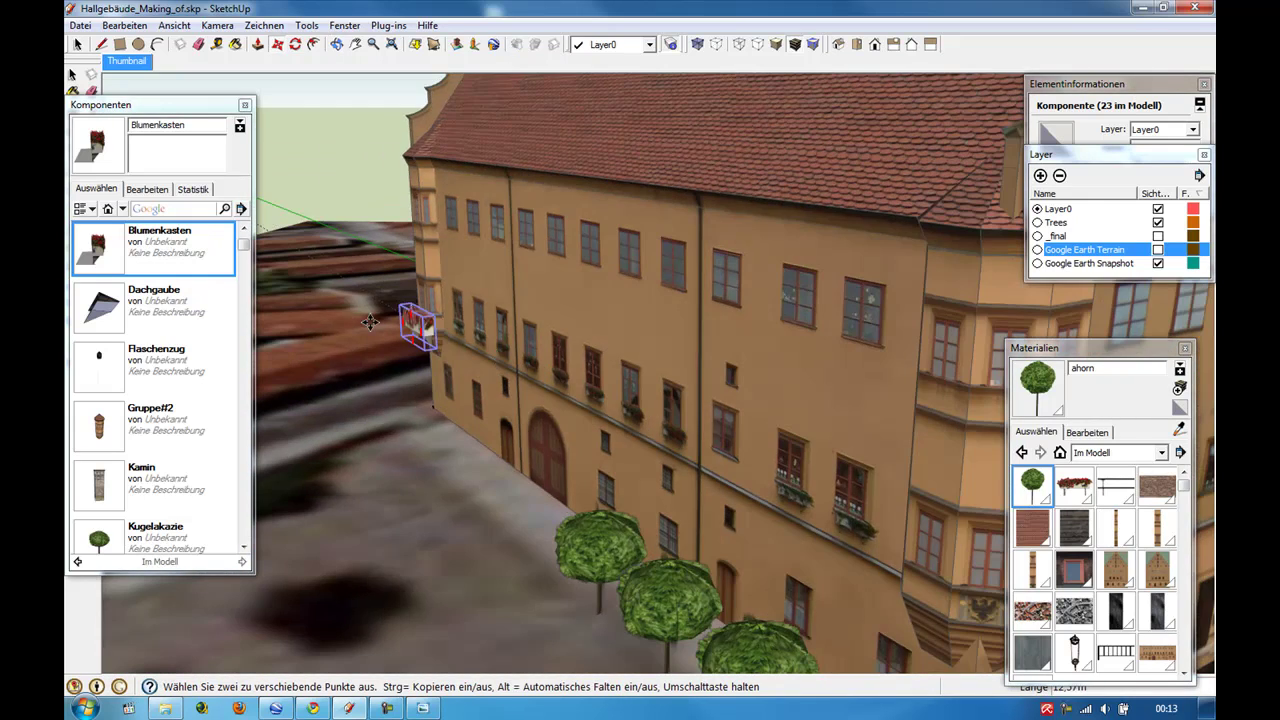
scroll(430, 328, "up", 2)
scroll(460, 355, "up", 2)
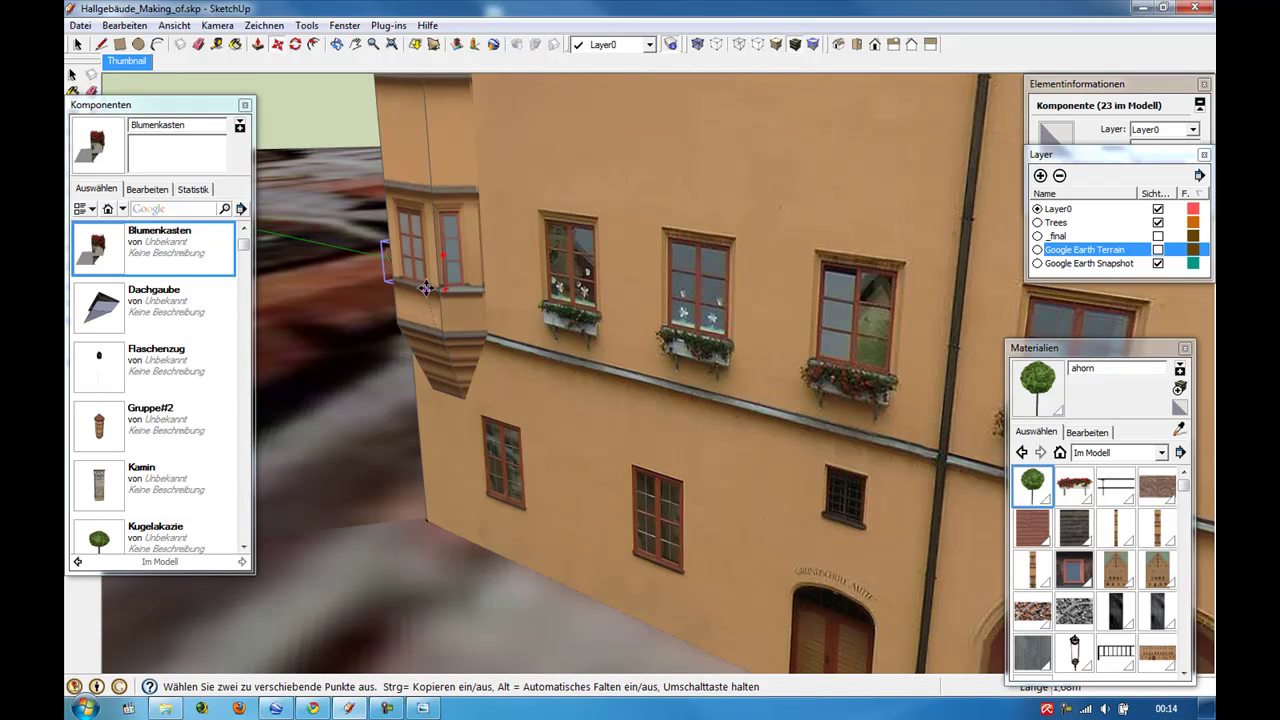
middle_click_drag(425, 288, 486, 229)
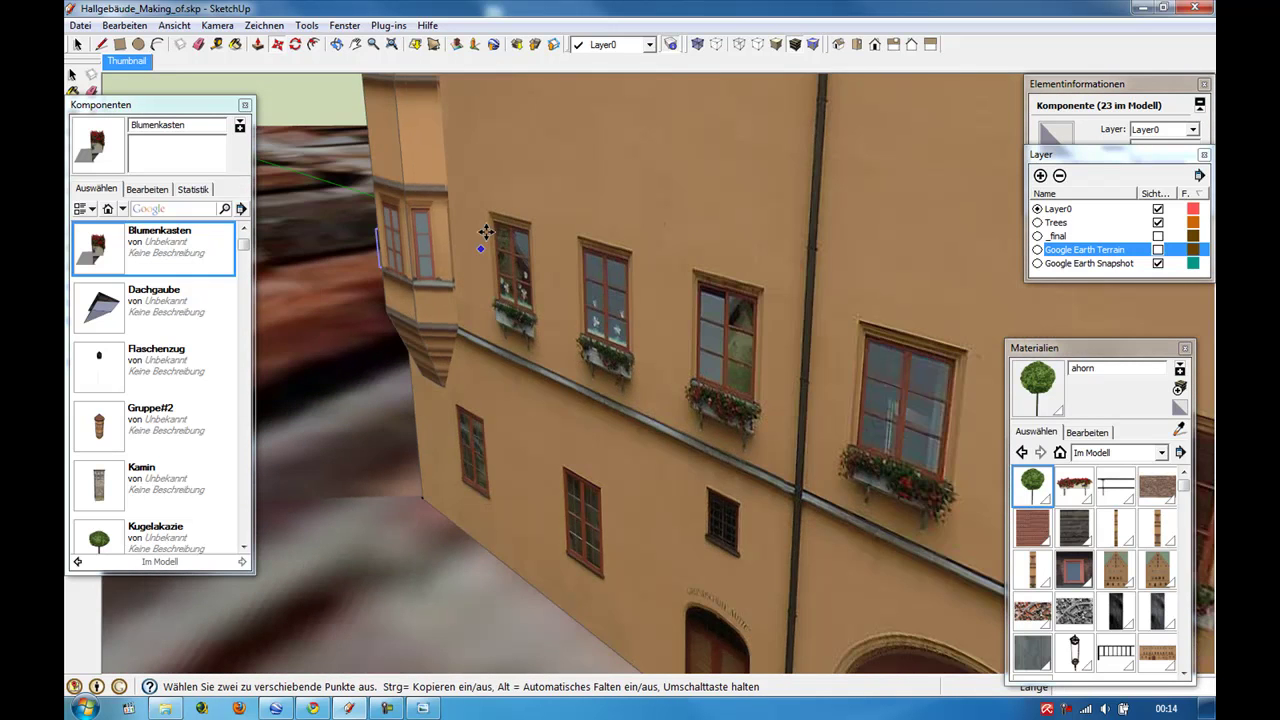
left_click(389, 440)
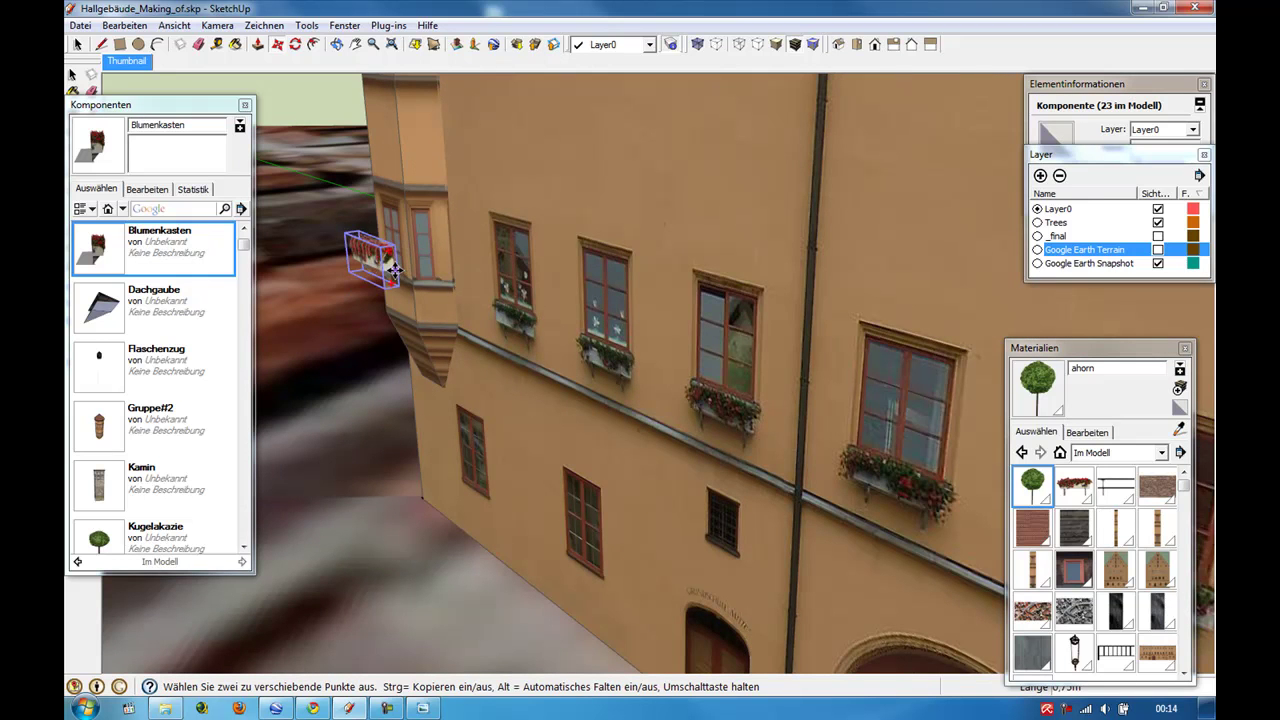
scroll(500, 300, "up", 2)
left_click(540, 330)
scroll(614, 337, "up", 2)
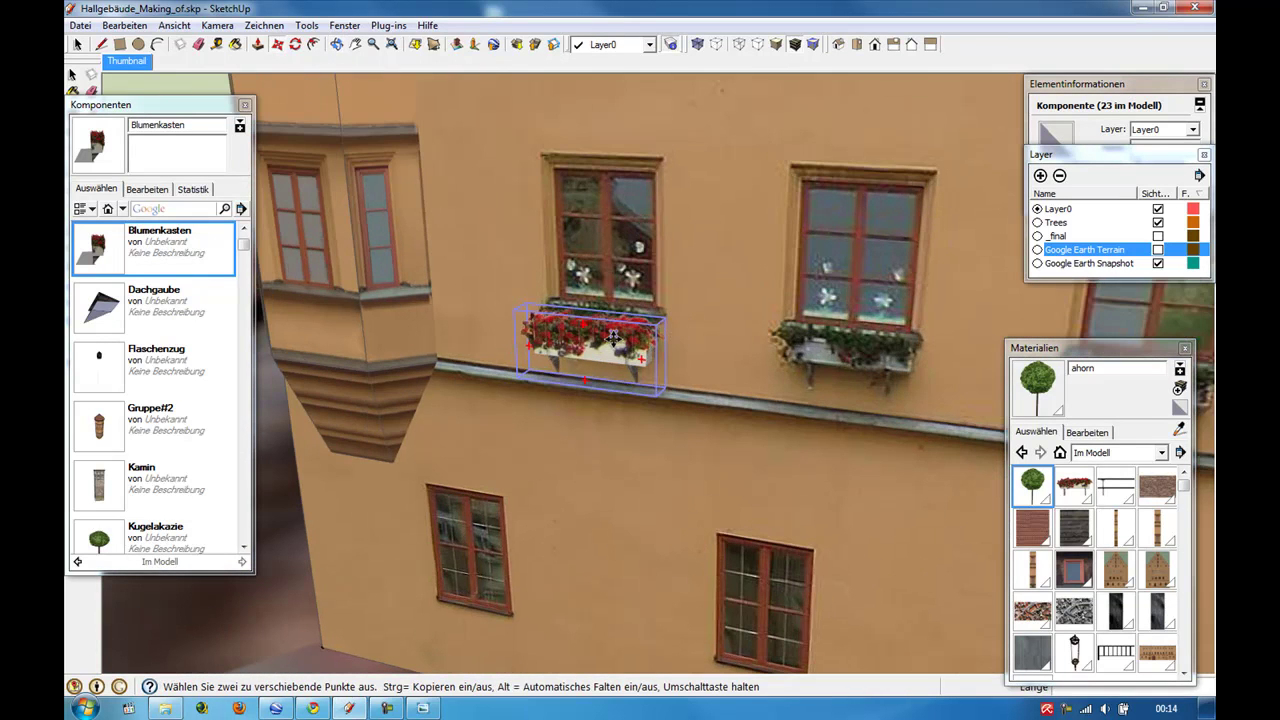
scroll(702, 319, "up", 2)
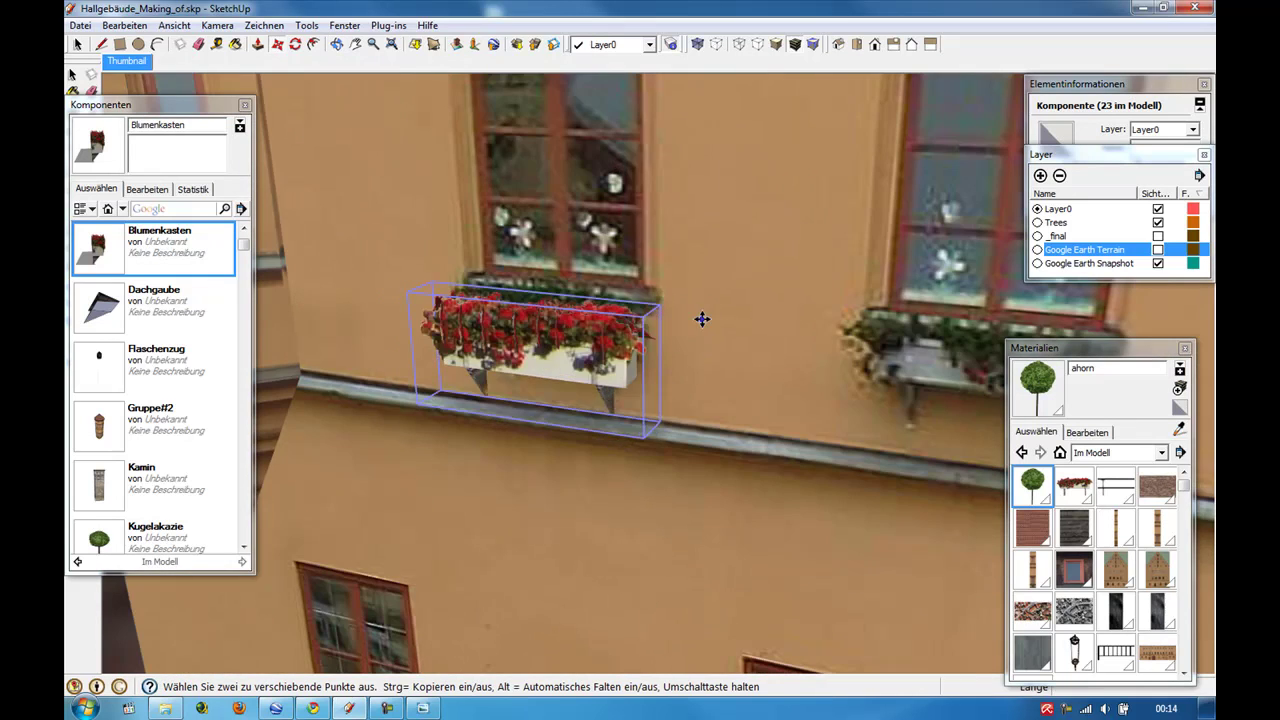
scroll(711, 303, "down", 2)
scroll(740, 300, "down", 2)
Copy the flower box under the next window along the facade.
key("ctrl")
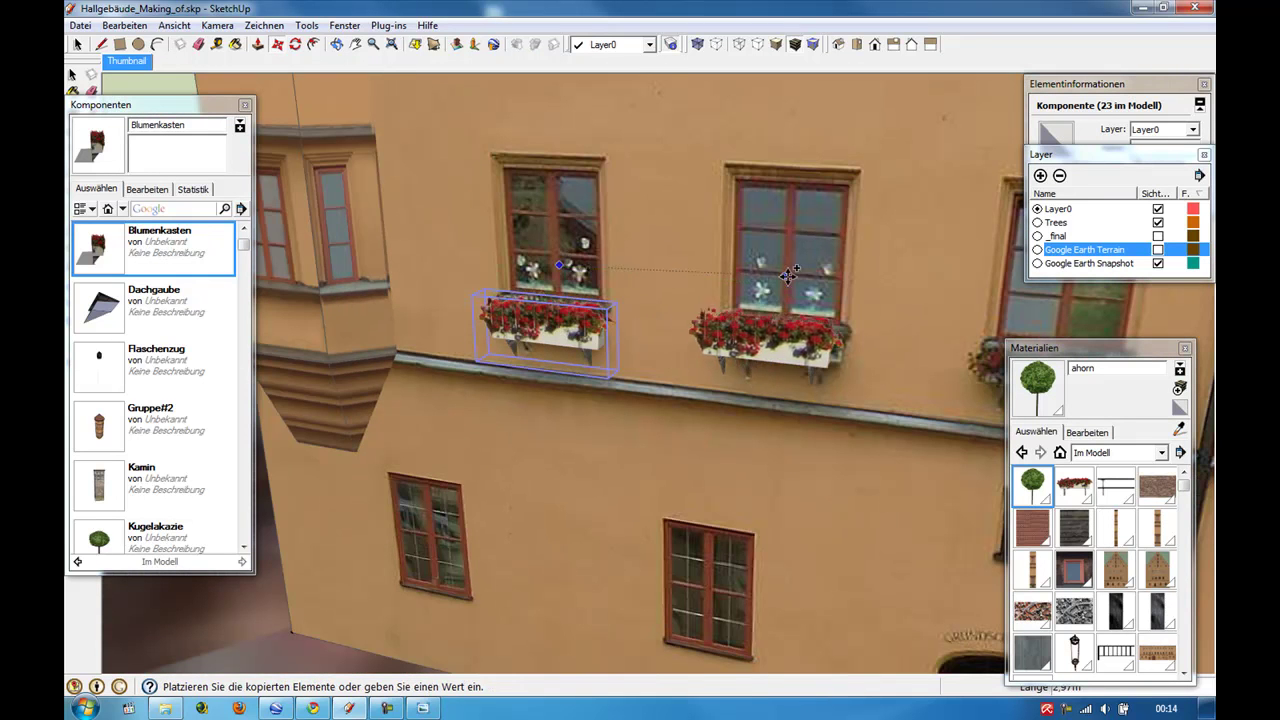
left_click(806, 281)
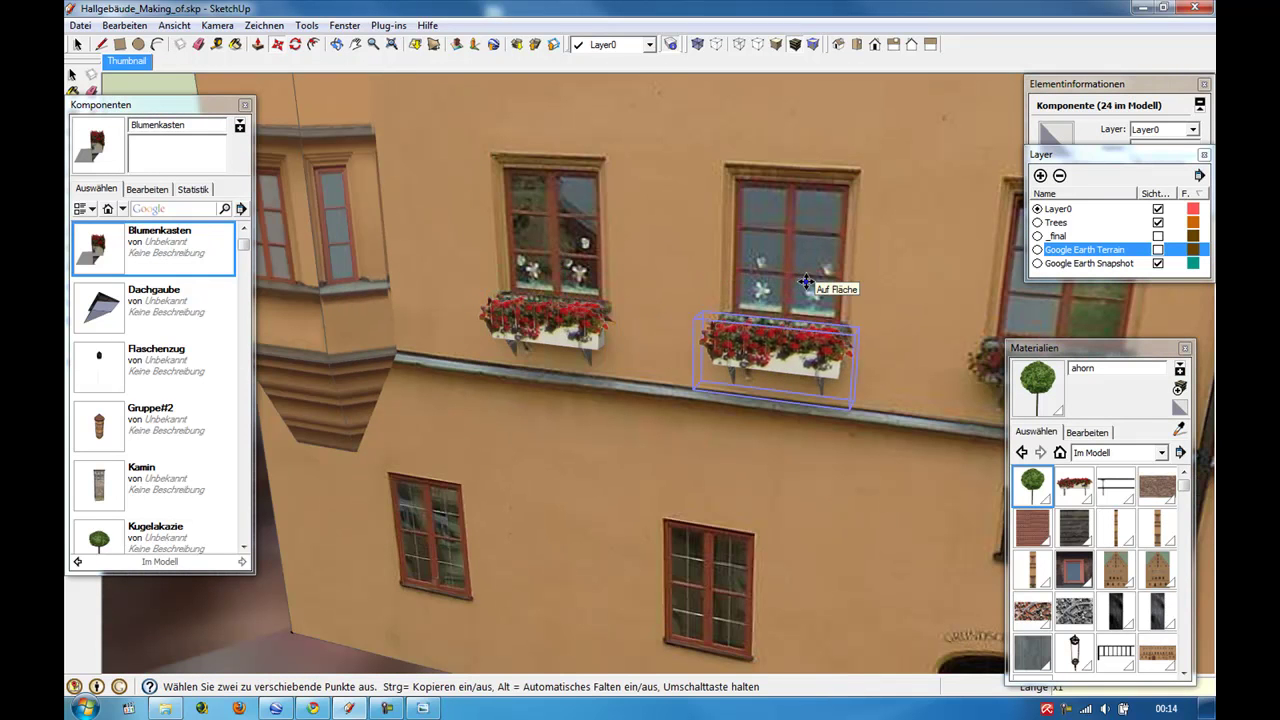
scroll(806, 284, "down", 5)
scroll(806, 284, "down", 3)
middle_click_drag(806, 284, 736, 338)
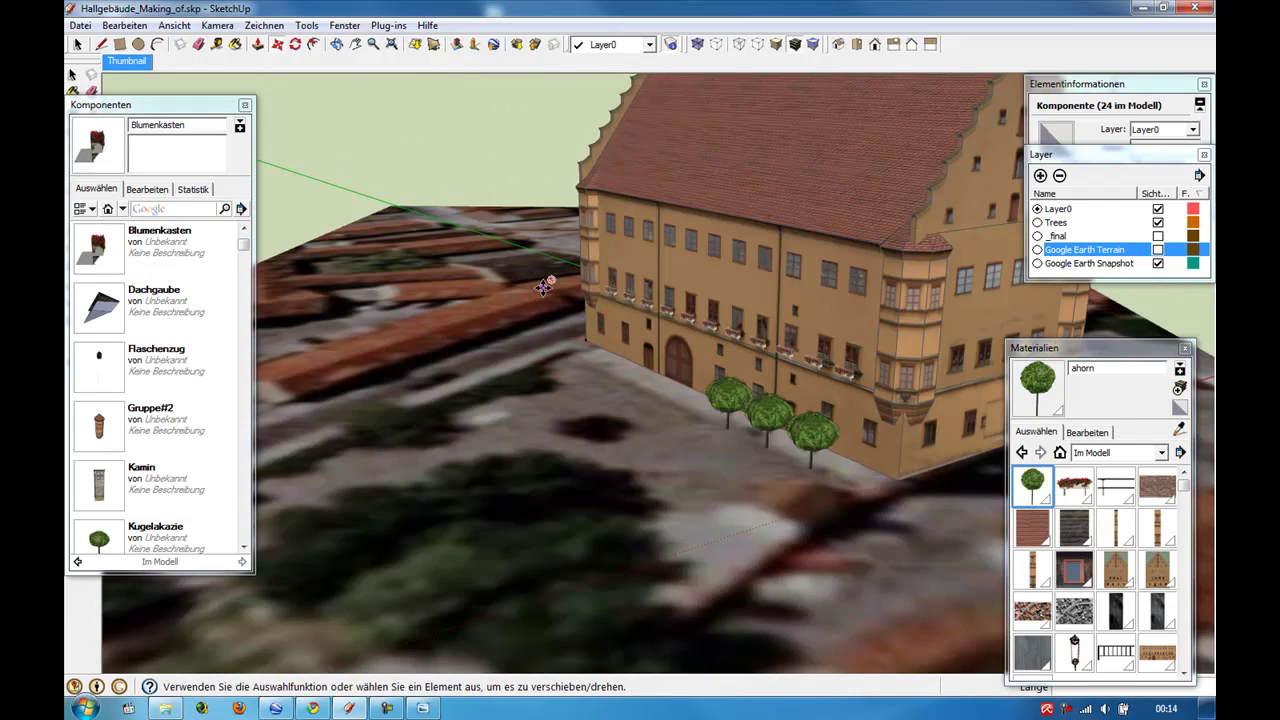
scroll(736, 338, "up", 3)
Select the facade flower boxes and shift them slightly into line.
key("space")
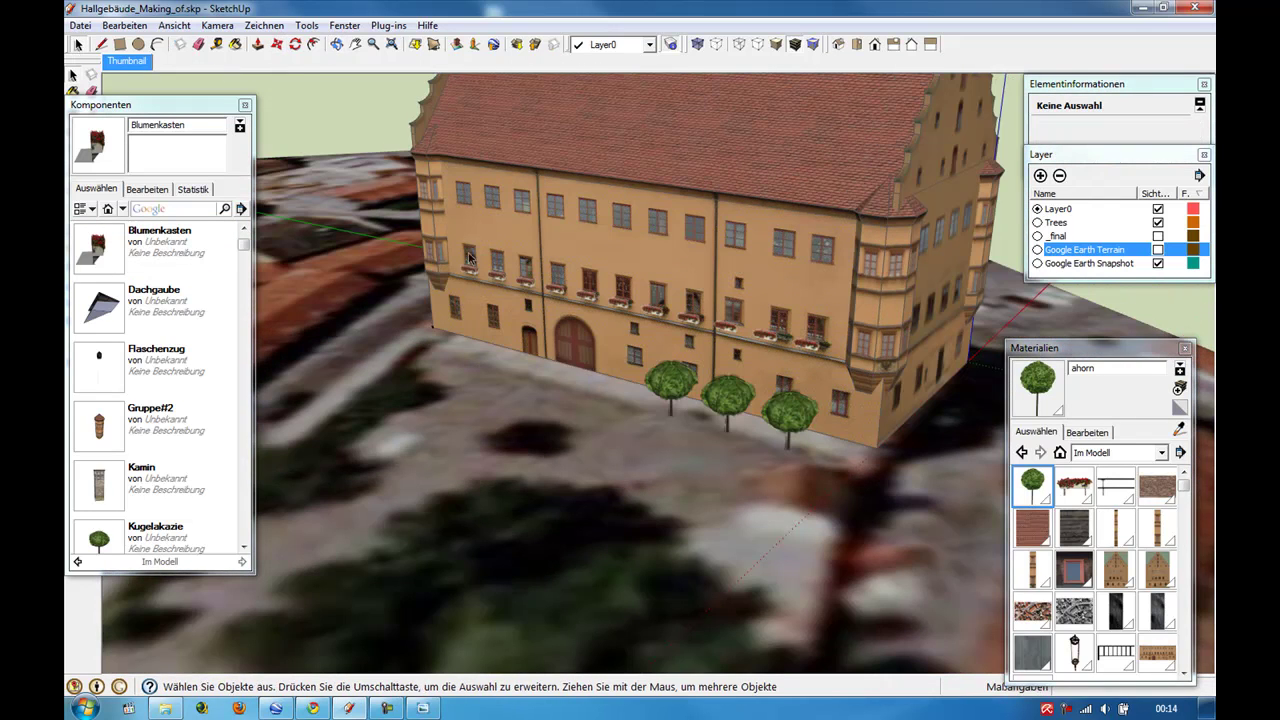
scroll(656, 320, "up", 3)
left_click(636, 310)
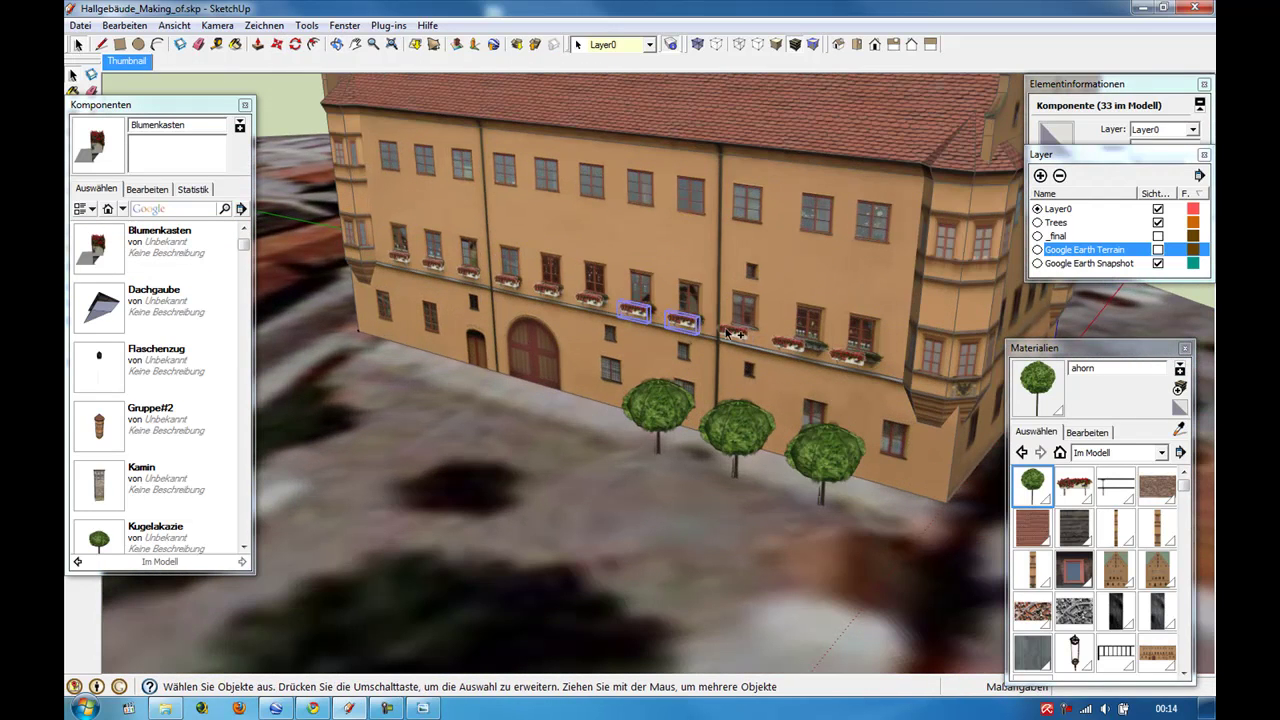
key("m")
left_click(787, 268)
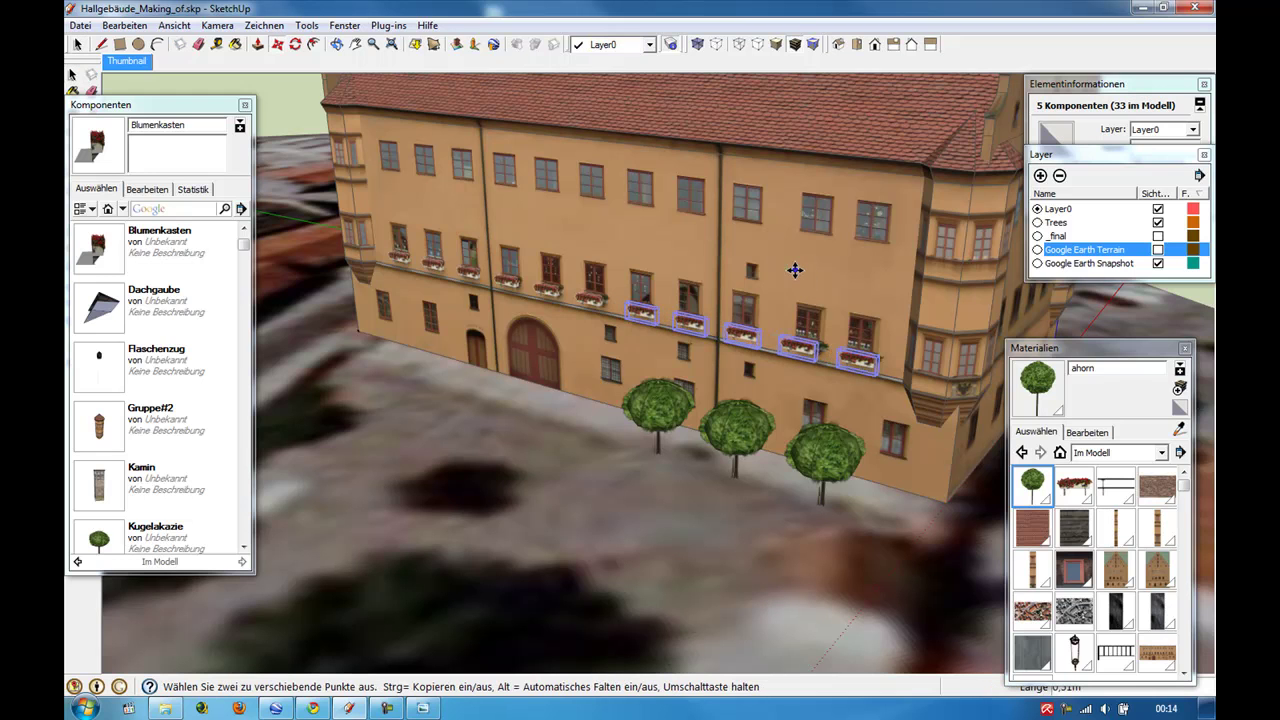
left_click(73, 74)
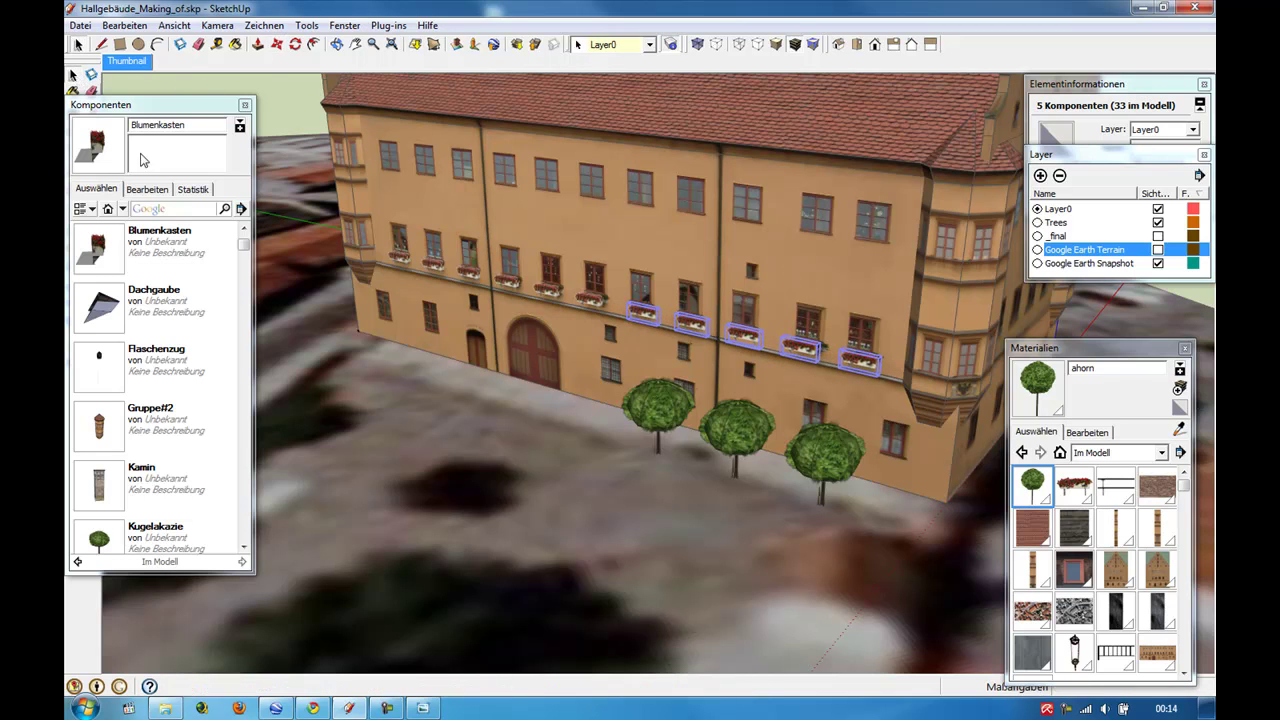
Place the Schneefanggitter snow guard component onto the roof.
left_click_drag(245, 255, 243, 395)
left_click(143, 452)
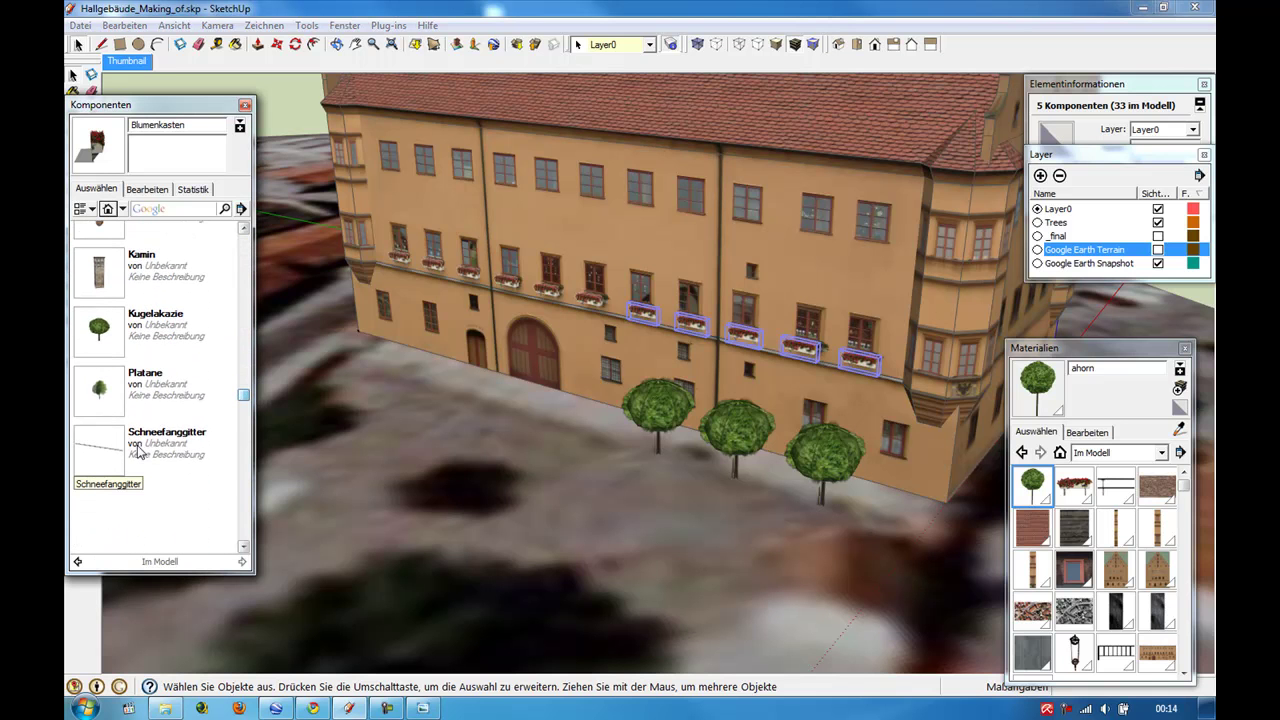
scroll(583, 256, "down", 5)
mouse_move(583, 256)
middle_mouse_down()
mouse_move(380, 171)
mouse_move(593, 190)
middle_mouse_up()
left_click(709, 131)
scroll(720, 120, "down", 3)
scroll(725, 116, "down", 2)
scroll(730, 116, "up", 6)
Rotate the snow guard to align it with the roof eave.
key("q")
scroll(700, 115, "up", 3)
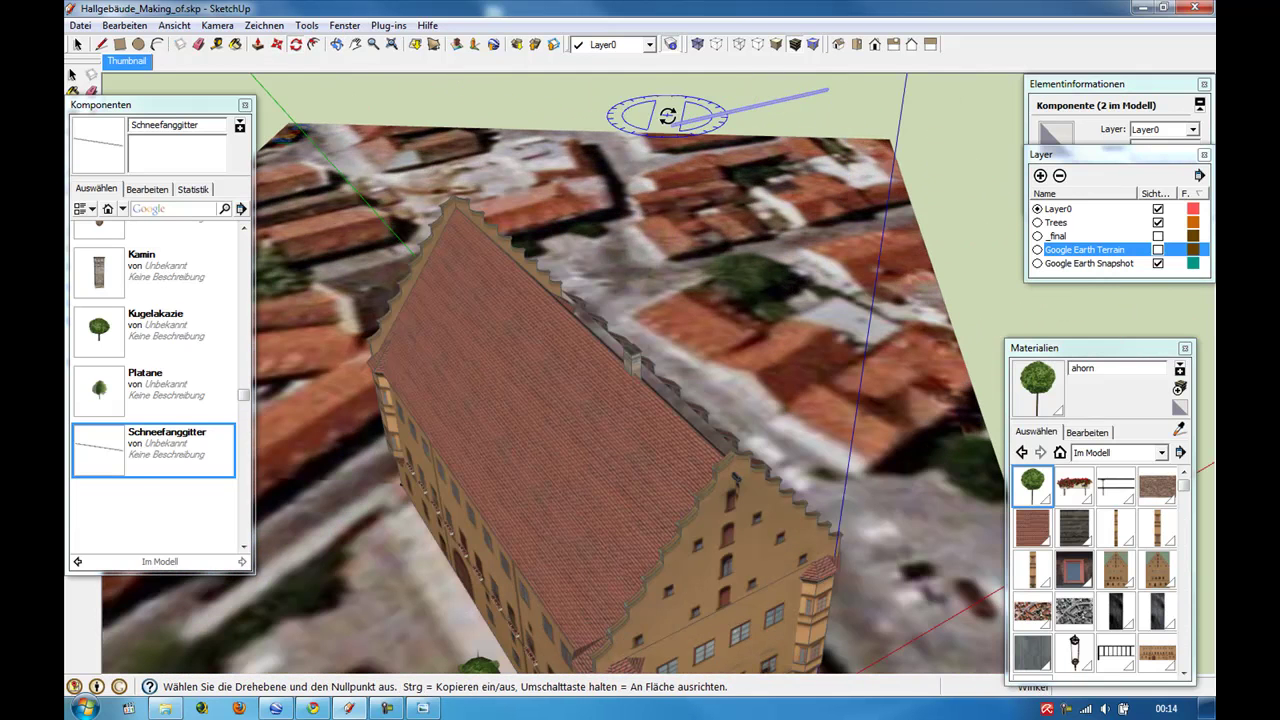
left_click(700, 116)
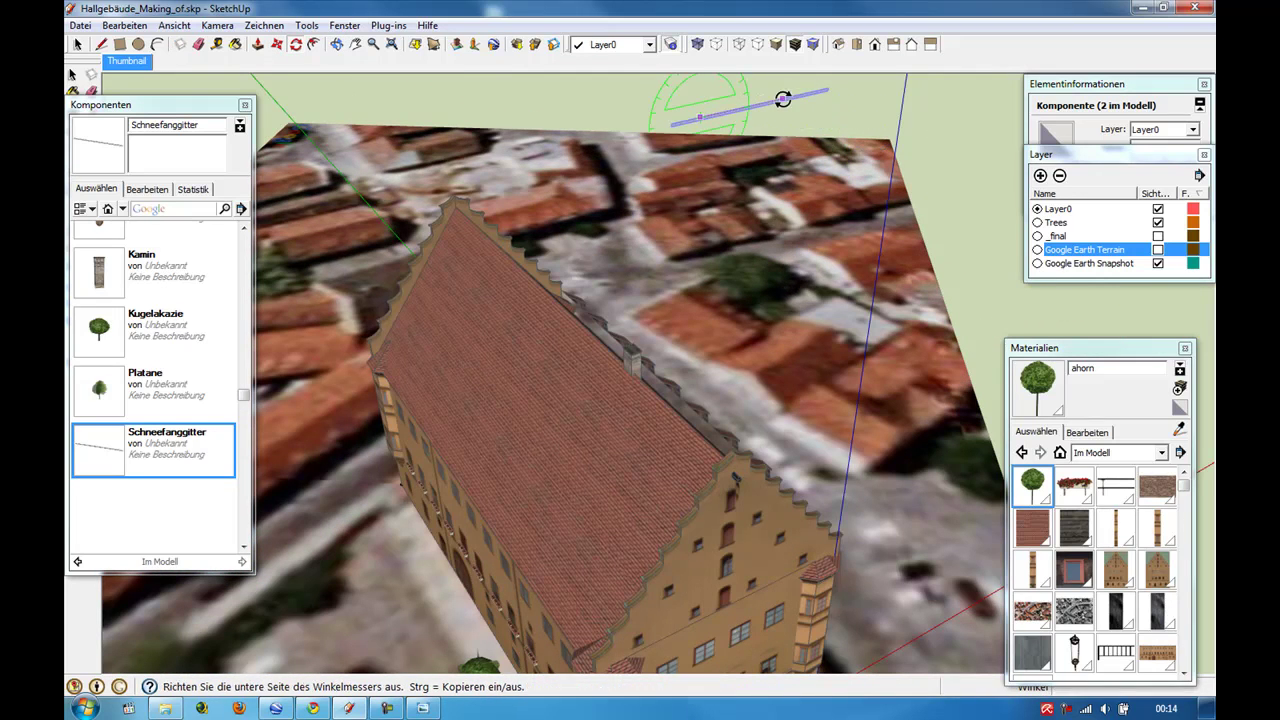
key("Escape")
scroll(770, 108, "down", 2)
left_click(748, 110)
left_click(840, 112)
left_click(838, 149)
Move the snow guard into position along the long roof eave.
key("m")
left_click(744, 86)
mouse_move(517, 286)
middle_mouse_down()
mouse_move(434, 314)
mouse_move(517, 146)
middle_mouse_up()
scroll(370, 379, "up", 3)
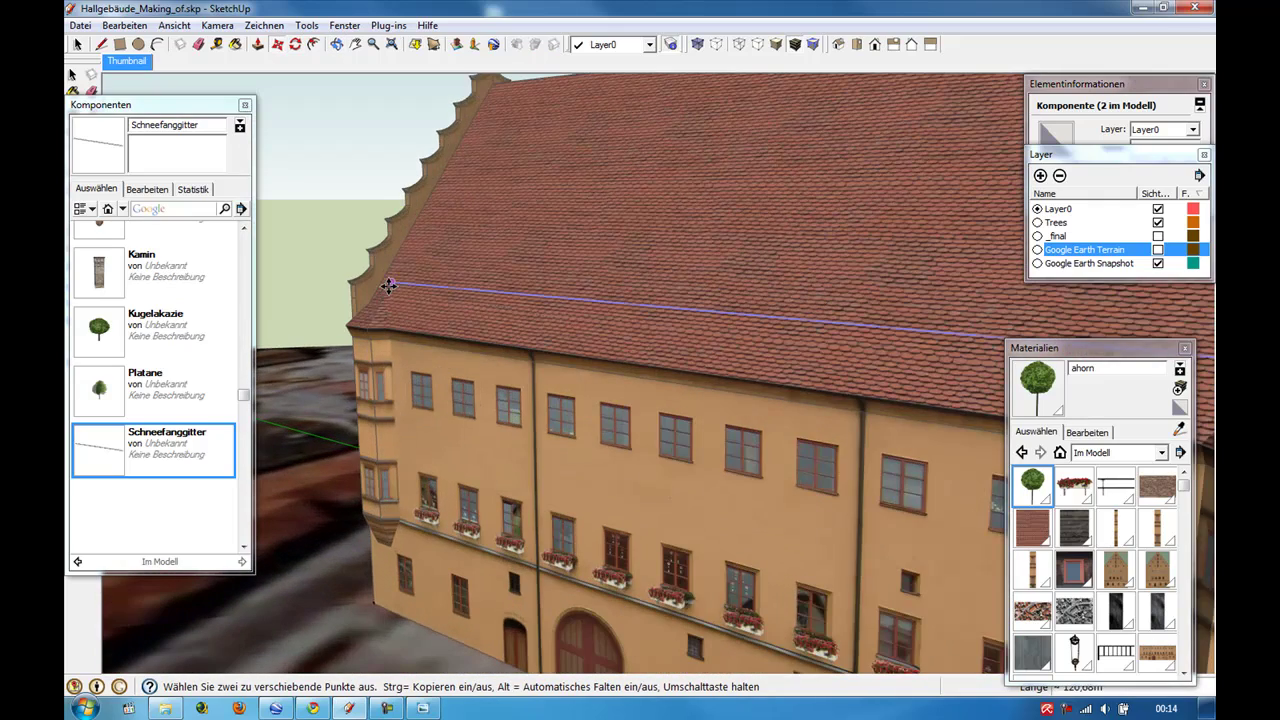
middle_click_drag(590, 310, 645, 324)
scroll(500, 294, "down", 3)
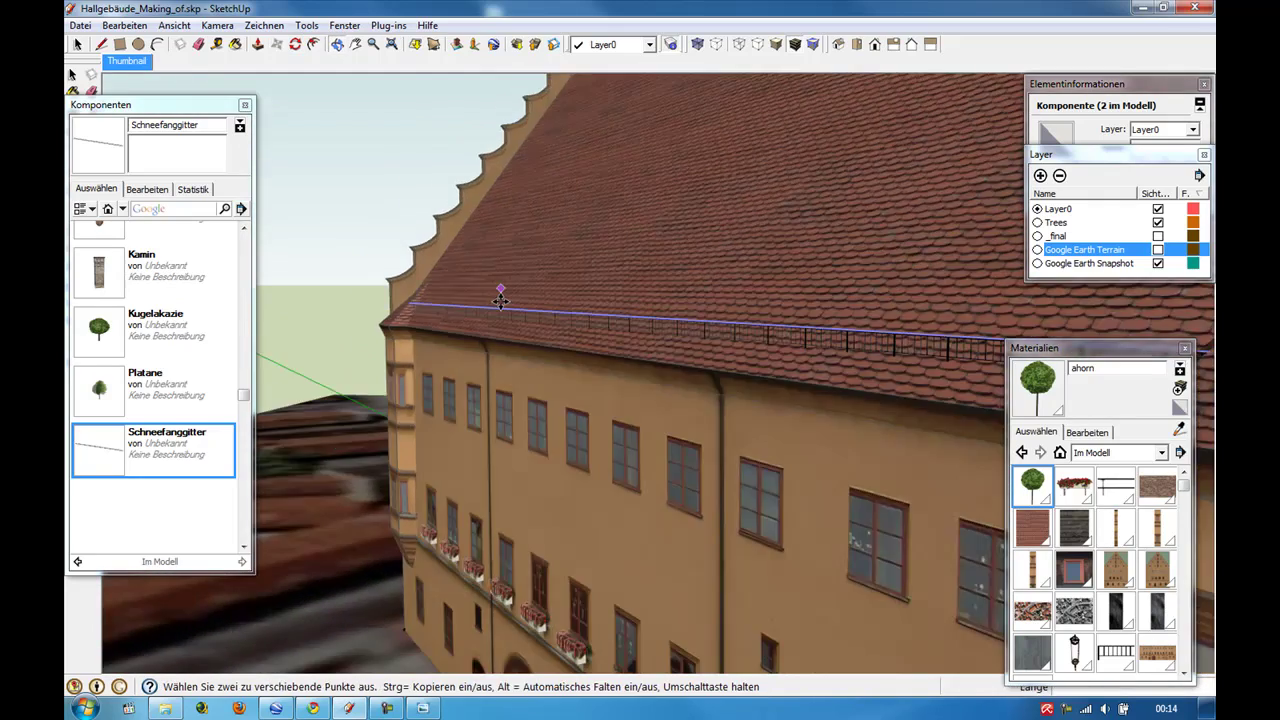
scroll(500, 294, "down", 2)
middle_click_drag(548, 309, 660, 352)
Add a rotated copy of the snow guard on the roof with Ctrl-Rotate.
key("q")
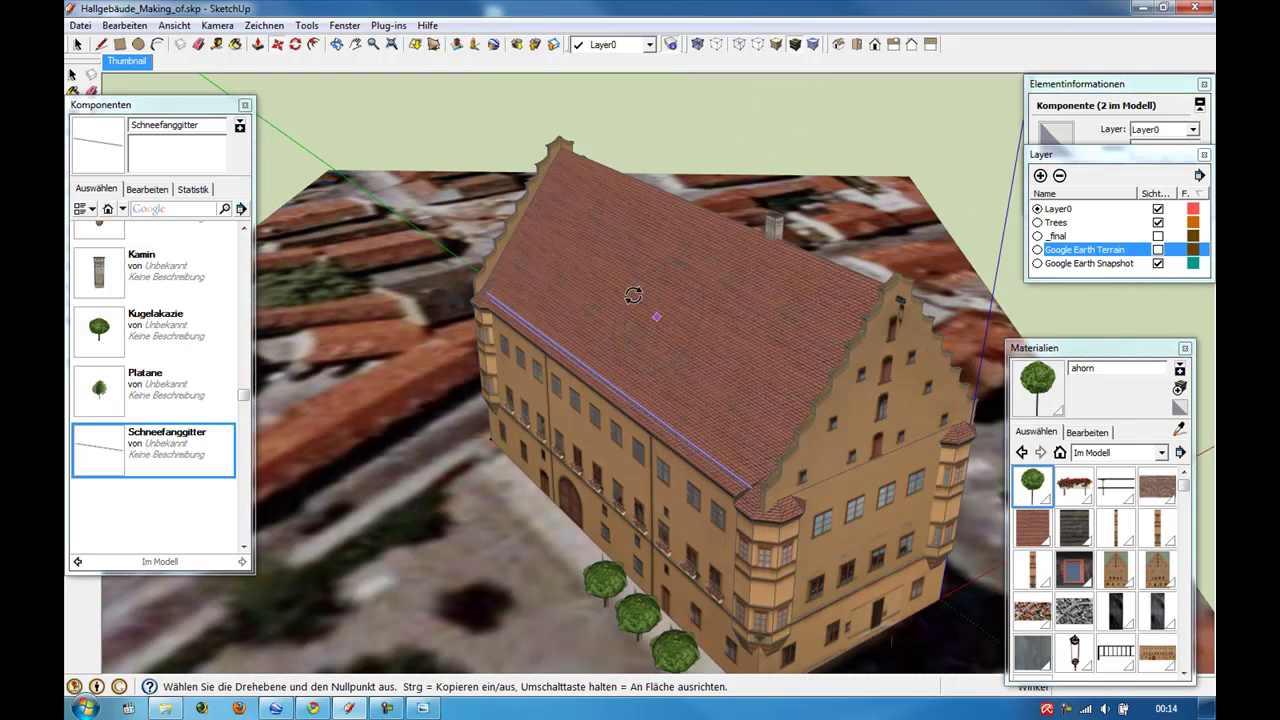
middle_click_drag(677, 294, 728, 226)
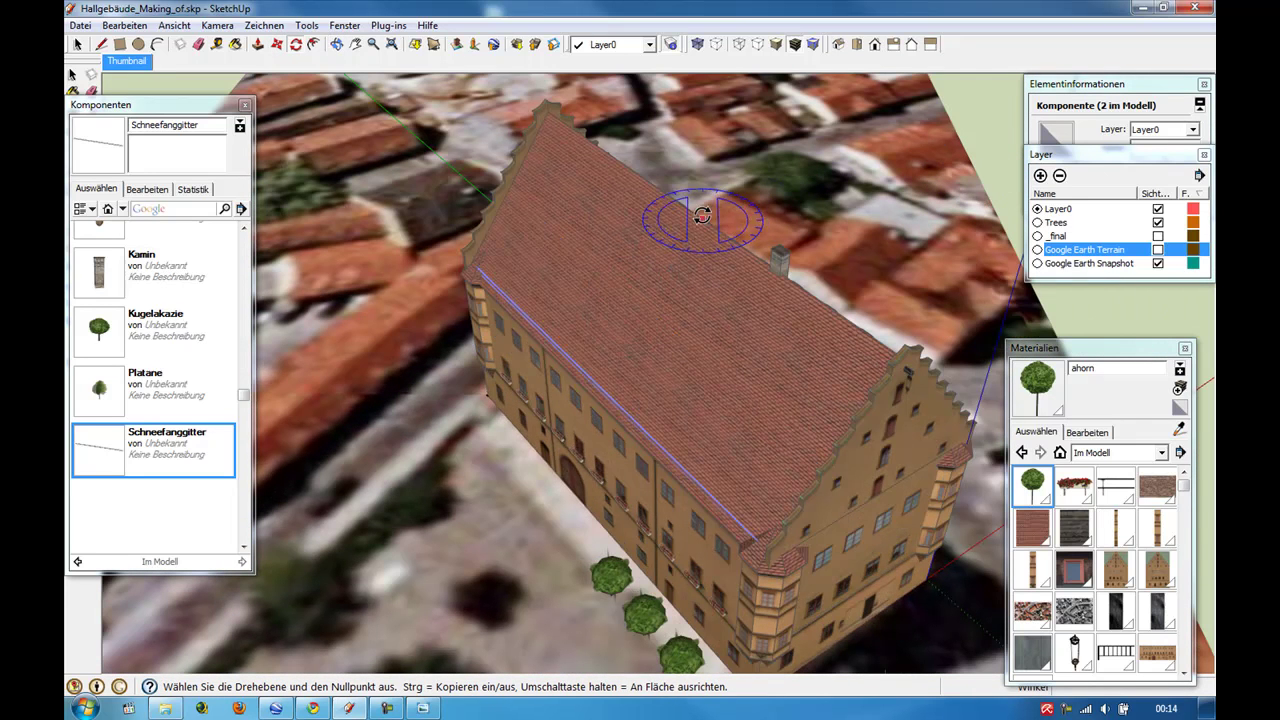
left_click(692, 211)
left_click(765, 258)
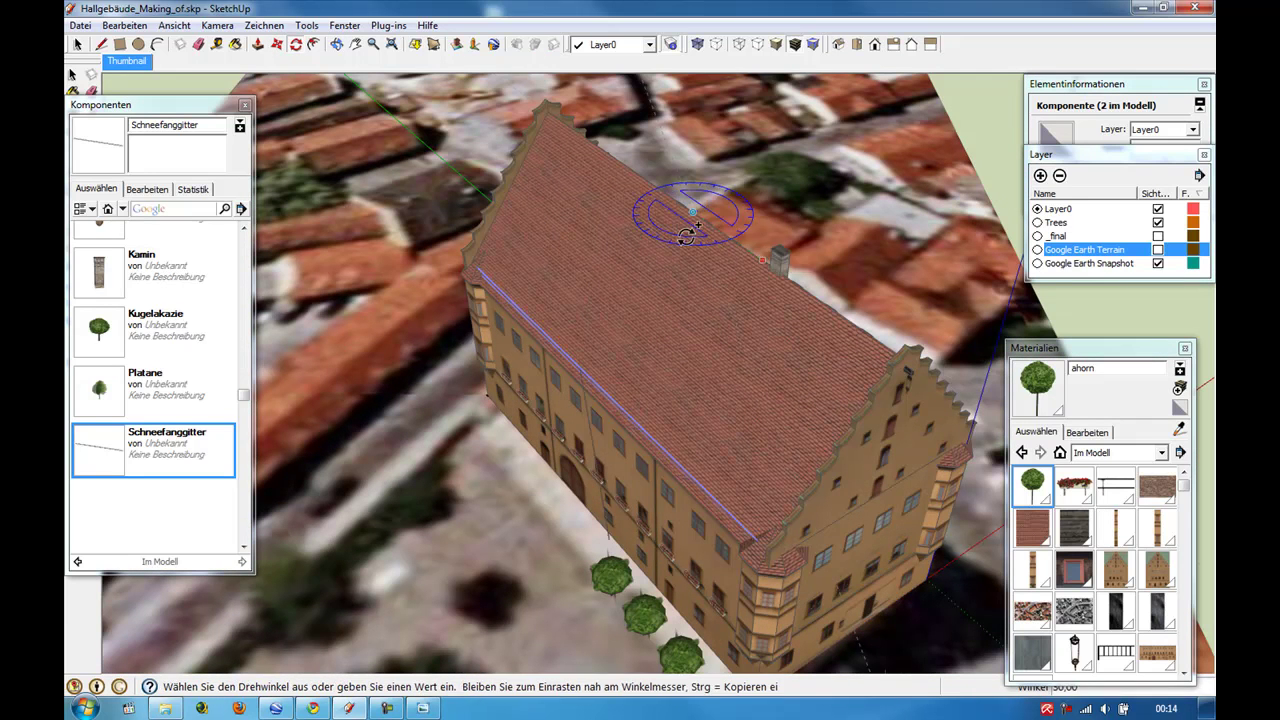
left_click(703, 263)
middle_click_drag(703, 263, 457, 206)
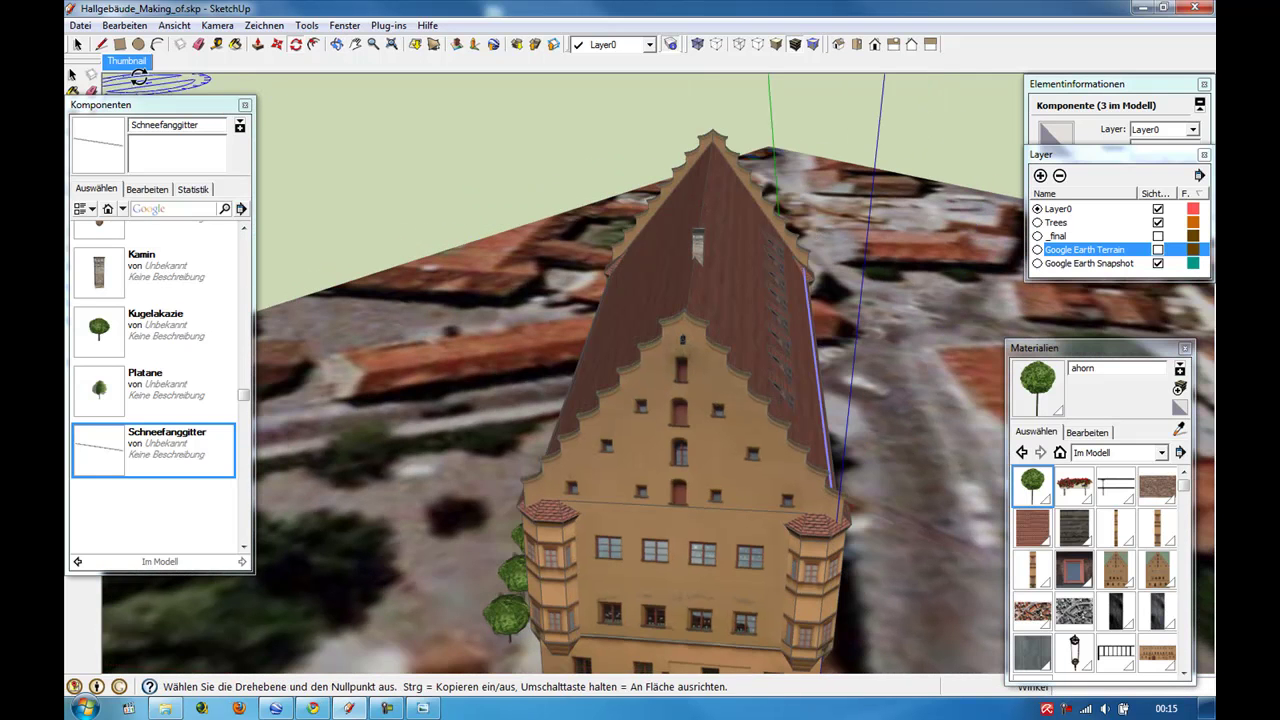
Select all eight Dachgaube dormers on the long roof side.
left_click(76, 45)
middle_click_drag(594, 200, 606, 103)
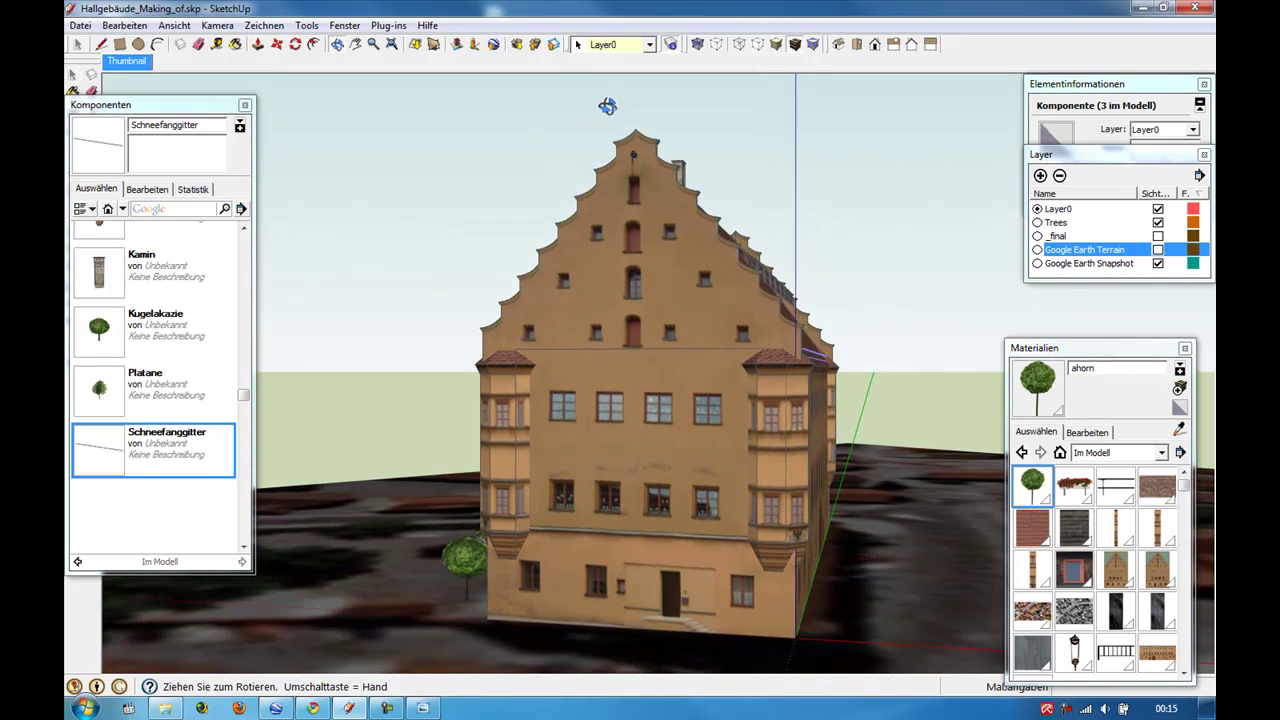
scroll(722, 295, "up", 3)
middle_click_drag(722, 277, 645, 287)
scroll(645, 287, "up", 3)
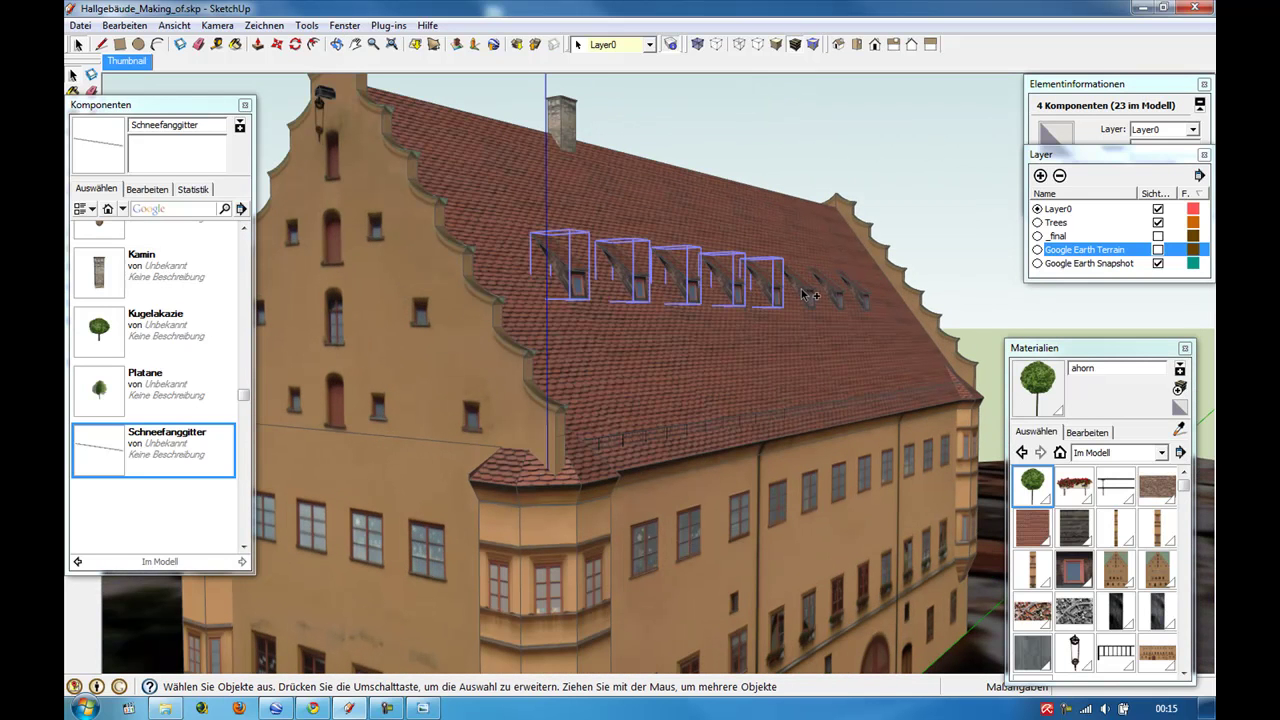
left_click(862, 298, "ctrl")
scroll(760, 295, "up", 3)
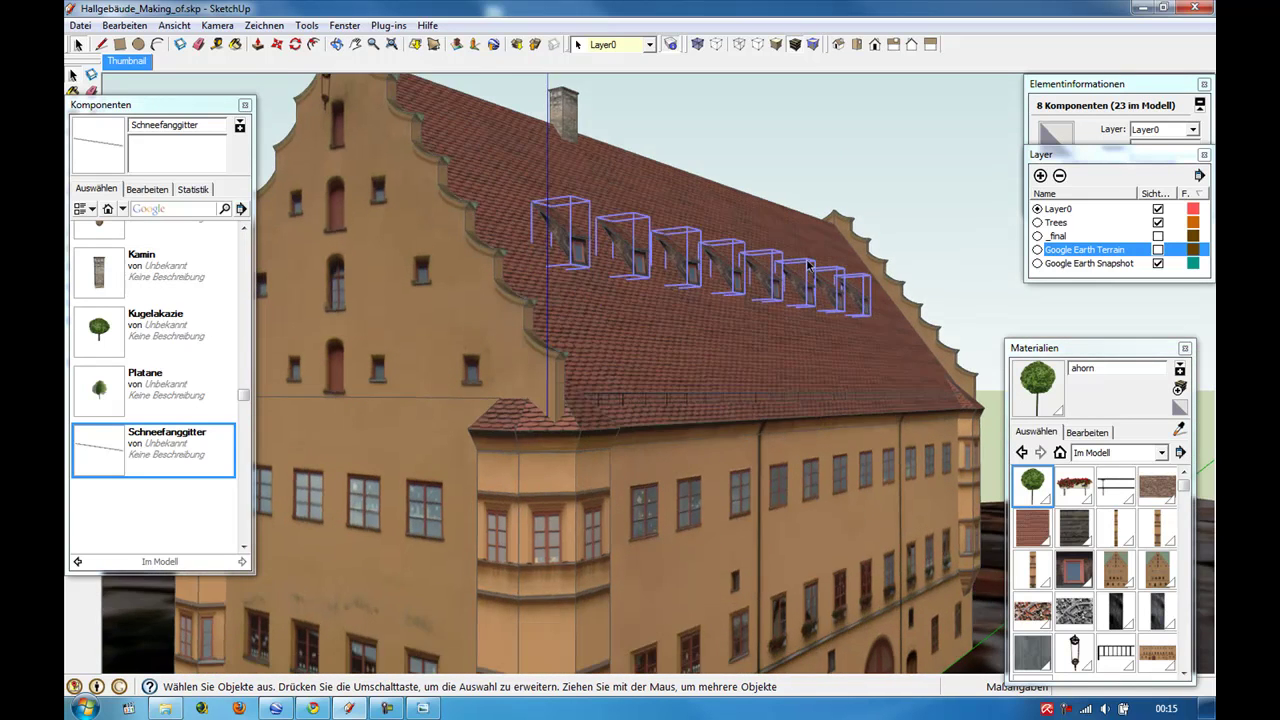
Move the dormers about 1.40 m down the roof slope, then deselect them.
key("m")
left_click(690, 289)
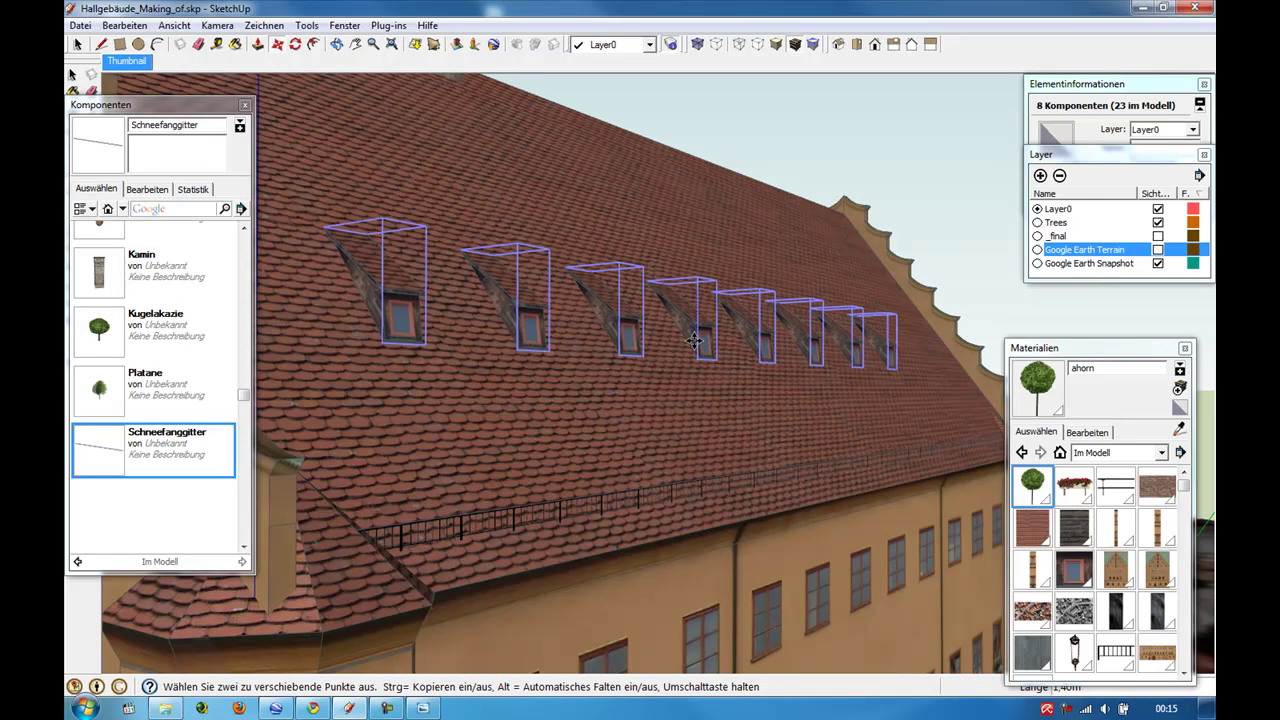
key("space")
key("ctrl+t")
key("shift+z")
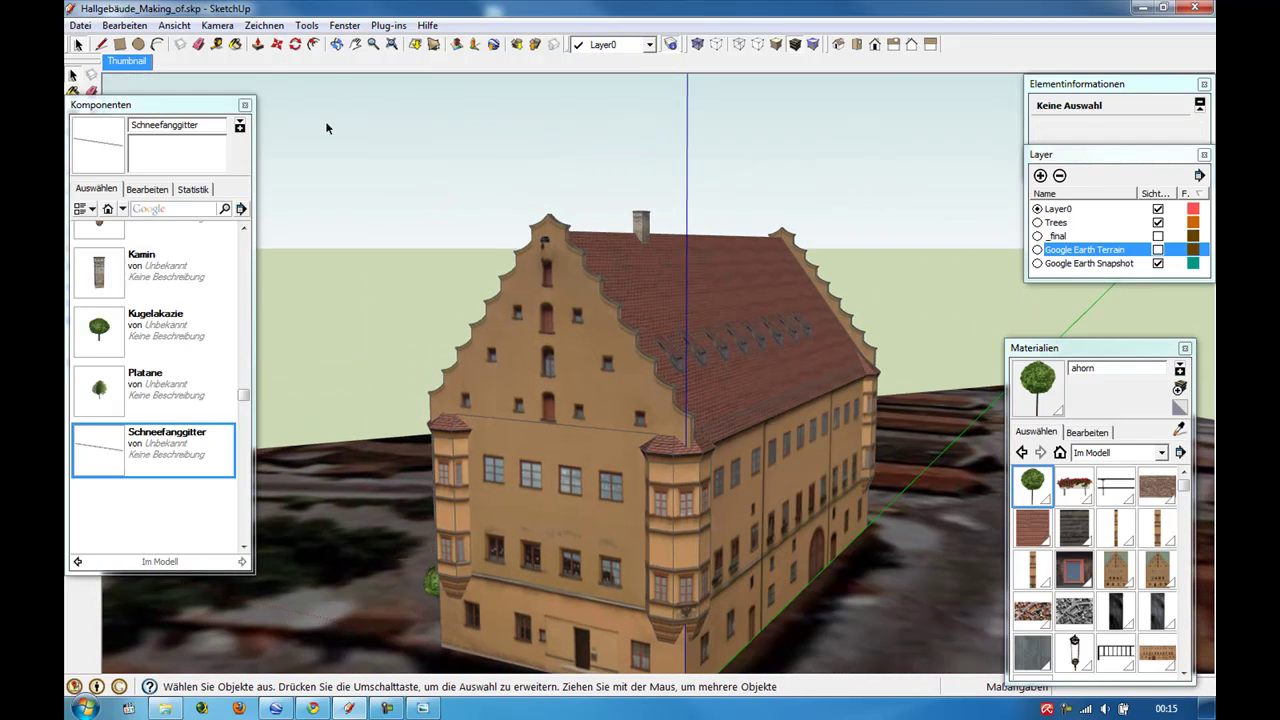
Close the Komponenten panel and hide the model axes via Ansicht.
left_click(244, 104)
middle_click_drag(450, 200, 646, 256)
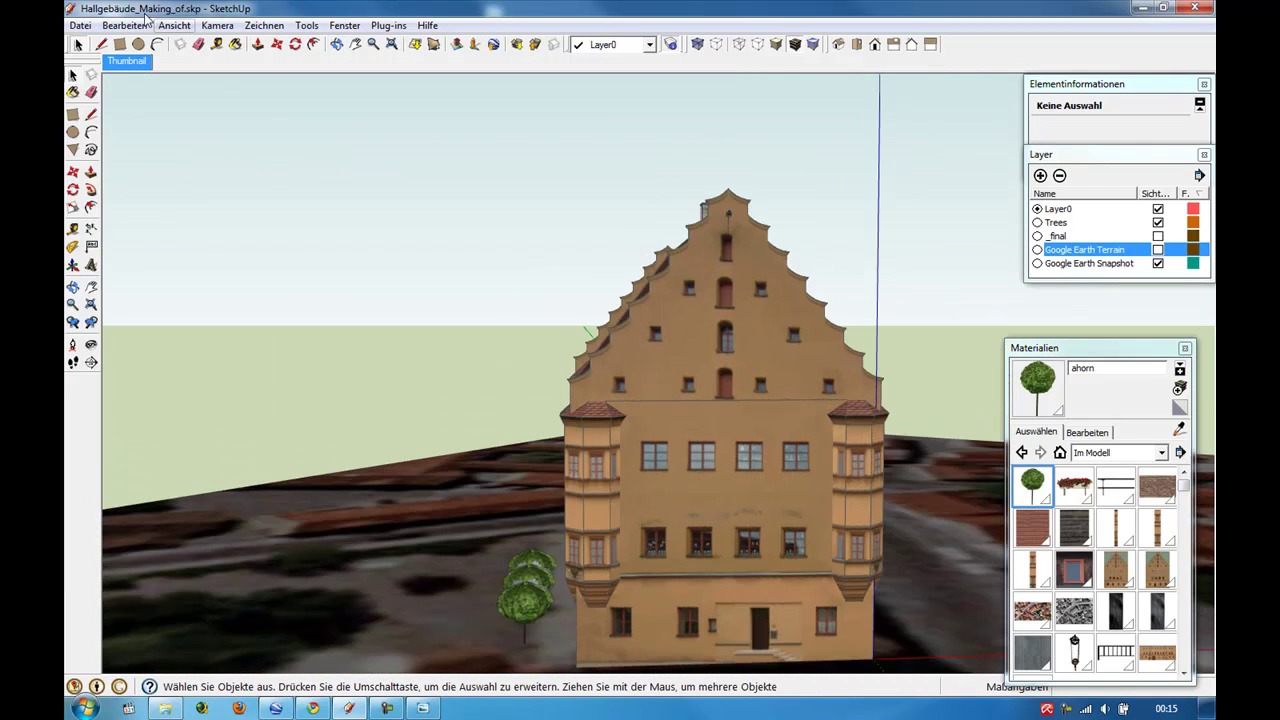
left_click(174, 25)
left_click(120, 140)
mouse_move(177, 191)
middle_mouse_down()
mouse_move(843, 355)
mouse_move(486, 397)
mouse_move(667, 459)
mouse_move(372, 144)
middle_mouse_up()
Copy the three trees 180° about the roof centre onto the opposite long side.
mouse_move(598, 347)
middle_mouse_down()
mouse_move(560, 420)
mouse_move(563, 494)
mouse_move(634, 359)
mouse_move(622, 462)
mouse_move(314, 514)
mouse_move(554, 541)
middle_mouse_up()
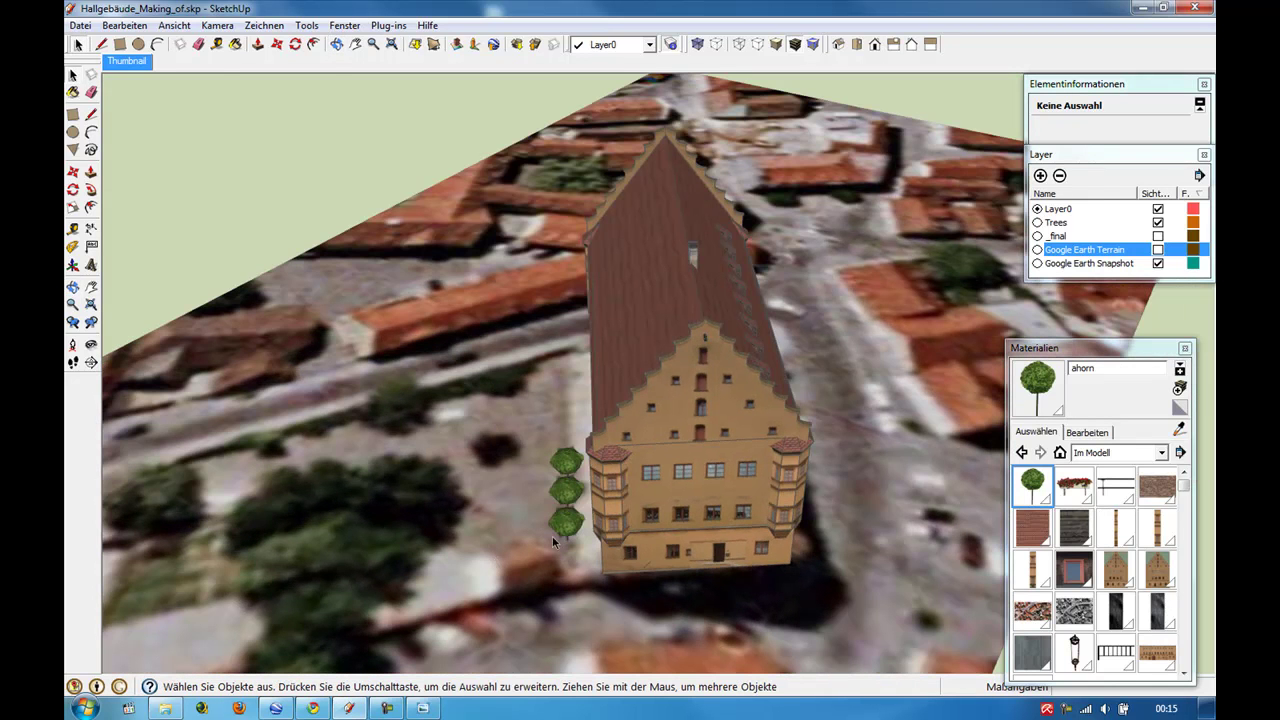
key("q")
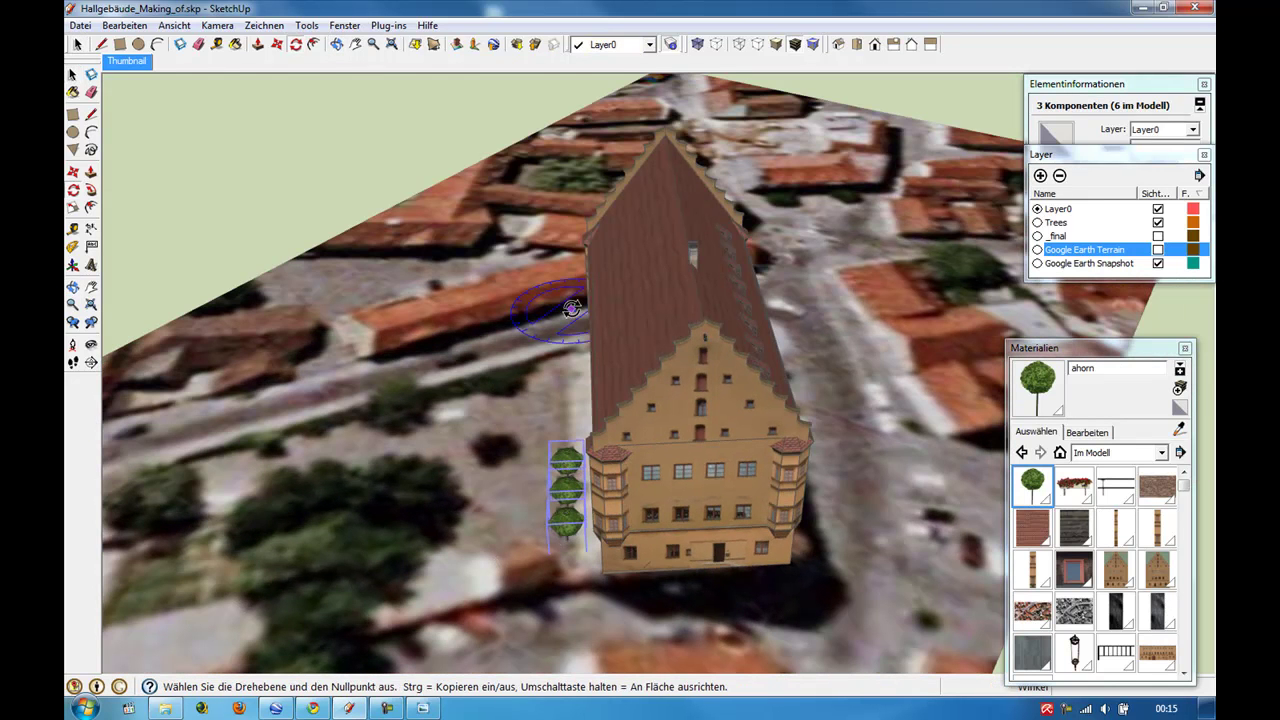
middle_click_drag(572, 317, 371, 186)
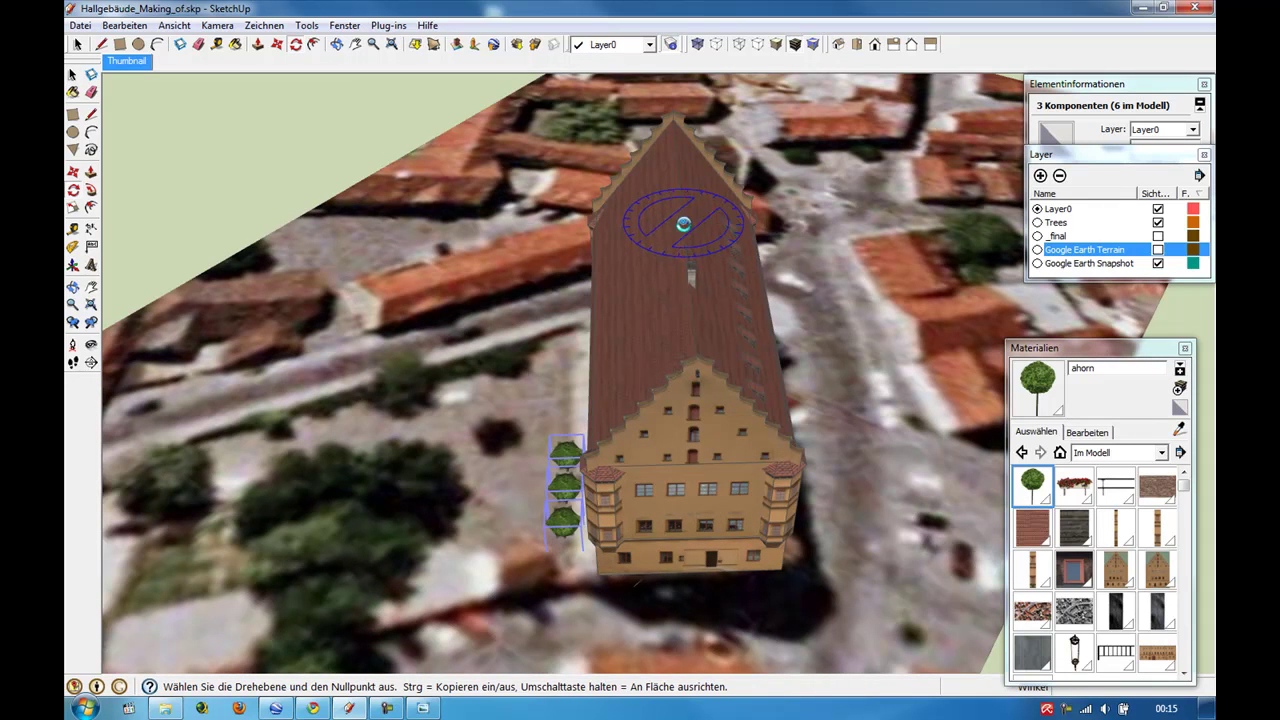
left_click(683, 220)
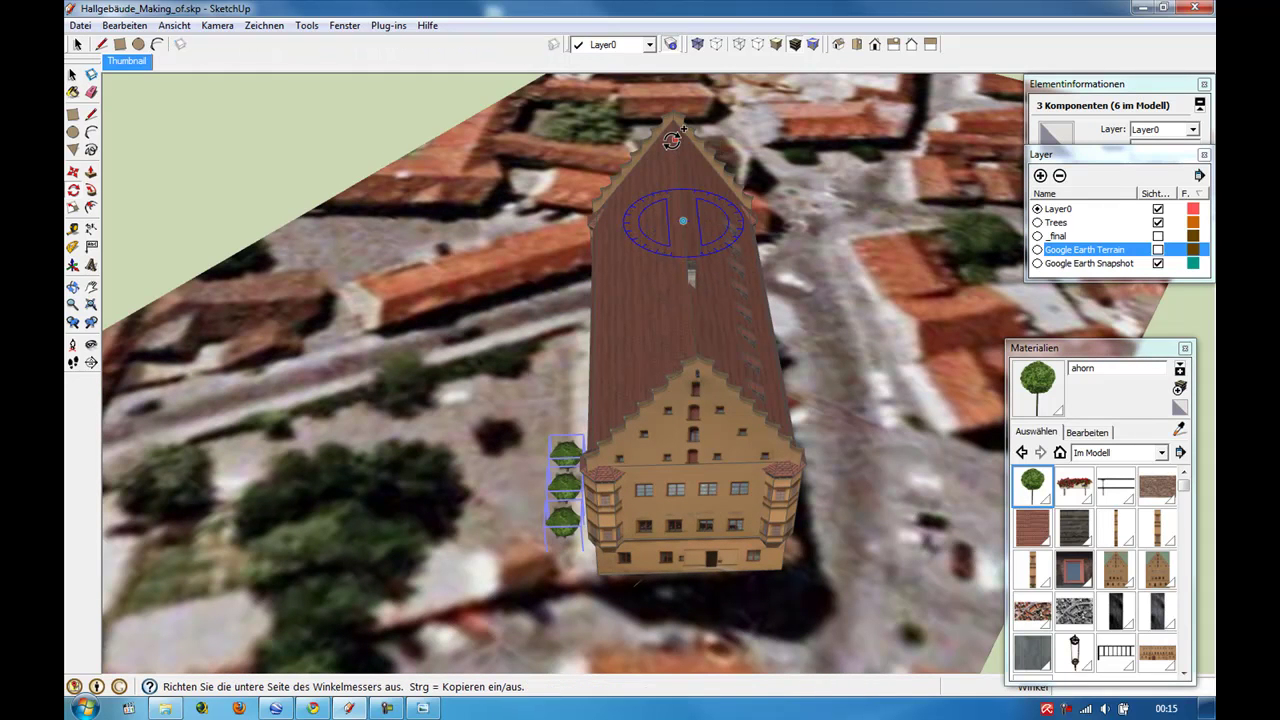
left_click(675, 139)
left_click(691, 300)
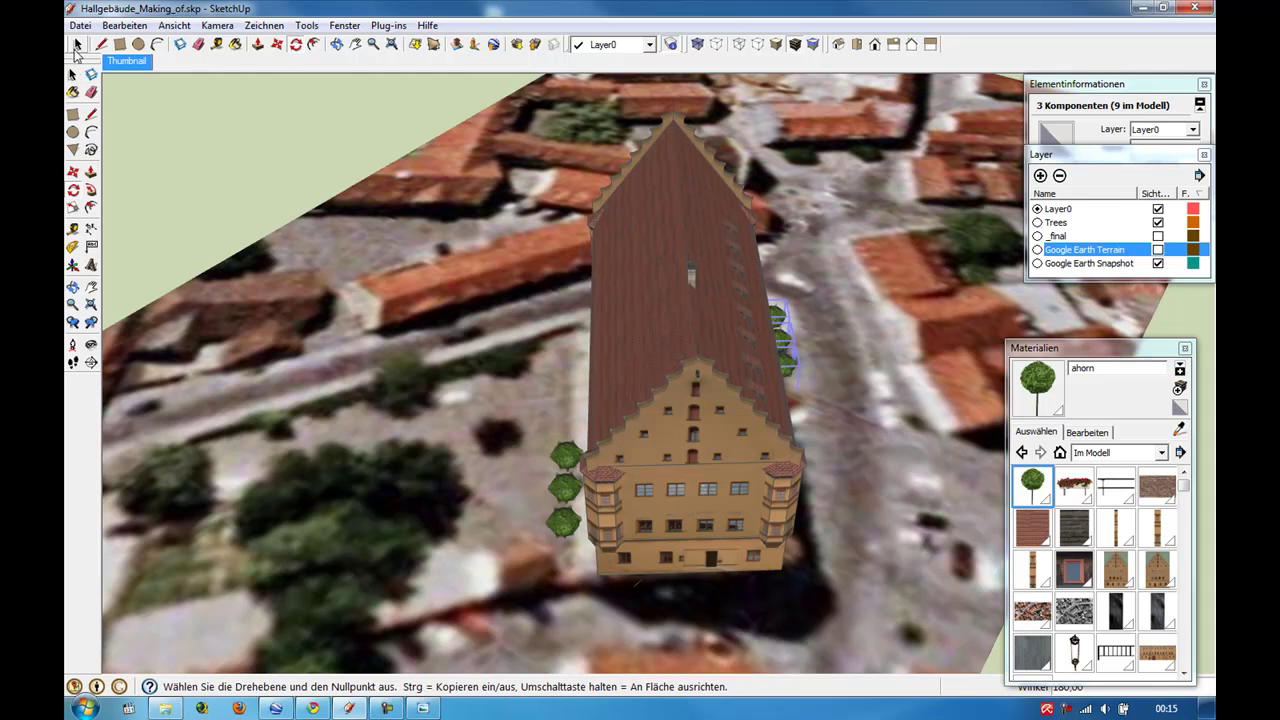
left_click(76, 46)
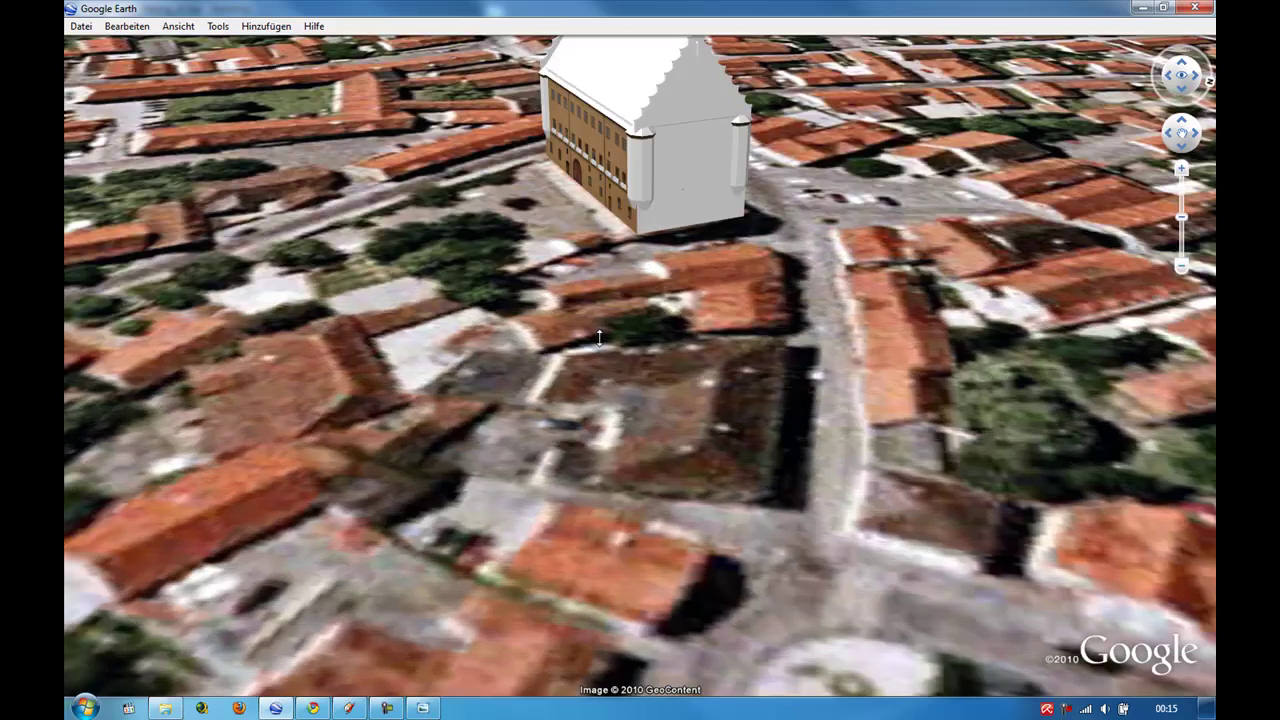
Zoom and orbit the Google Earth camera around the textured building near the church.
right_click_drag(600, 340, 954, 414)
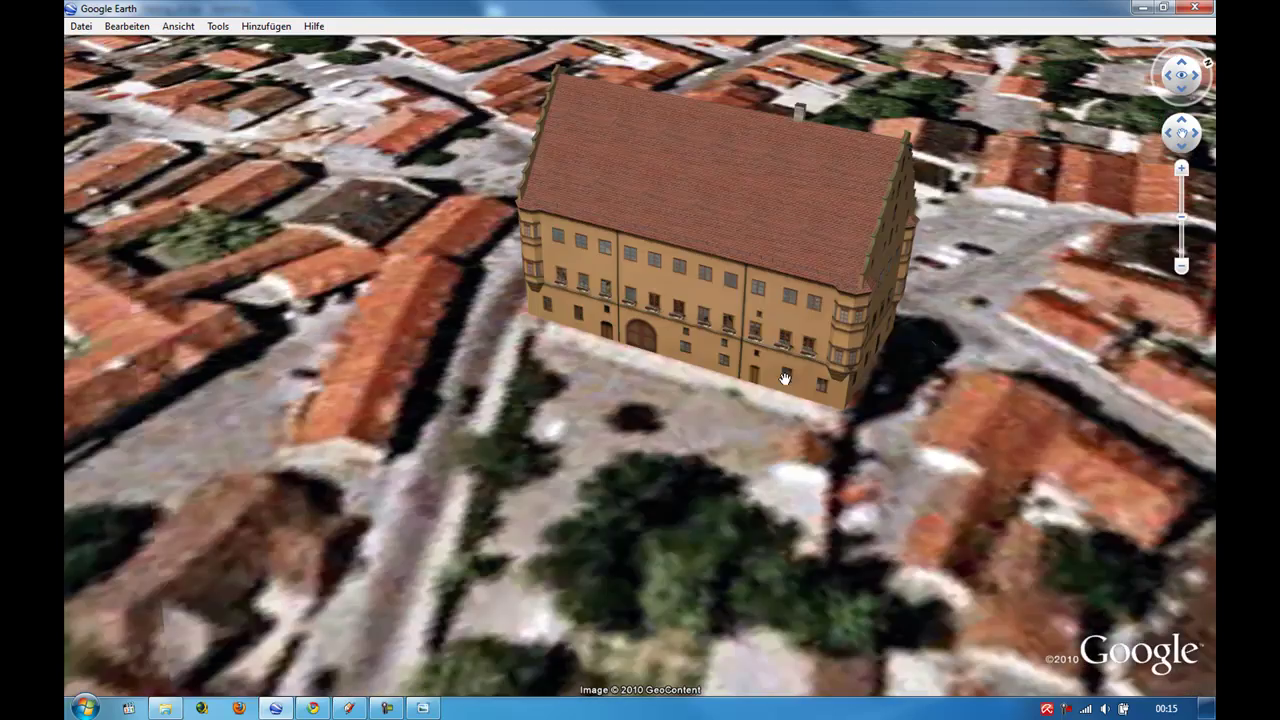
scroll(850, 288, "up", 3)
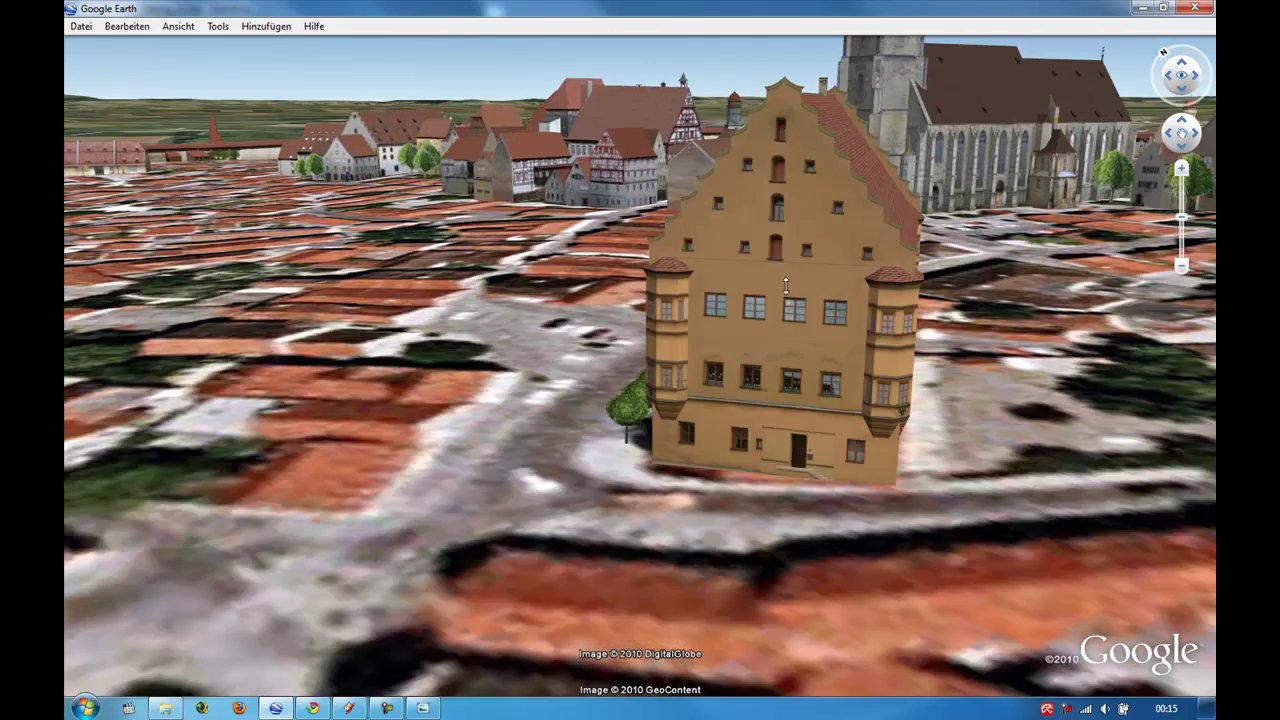
middle_click_drag(786, 287, 747, 321)
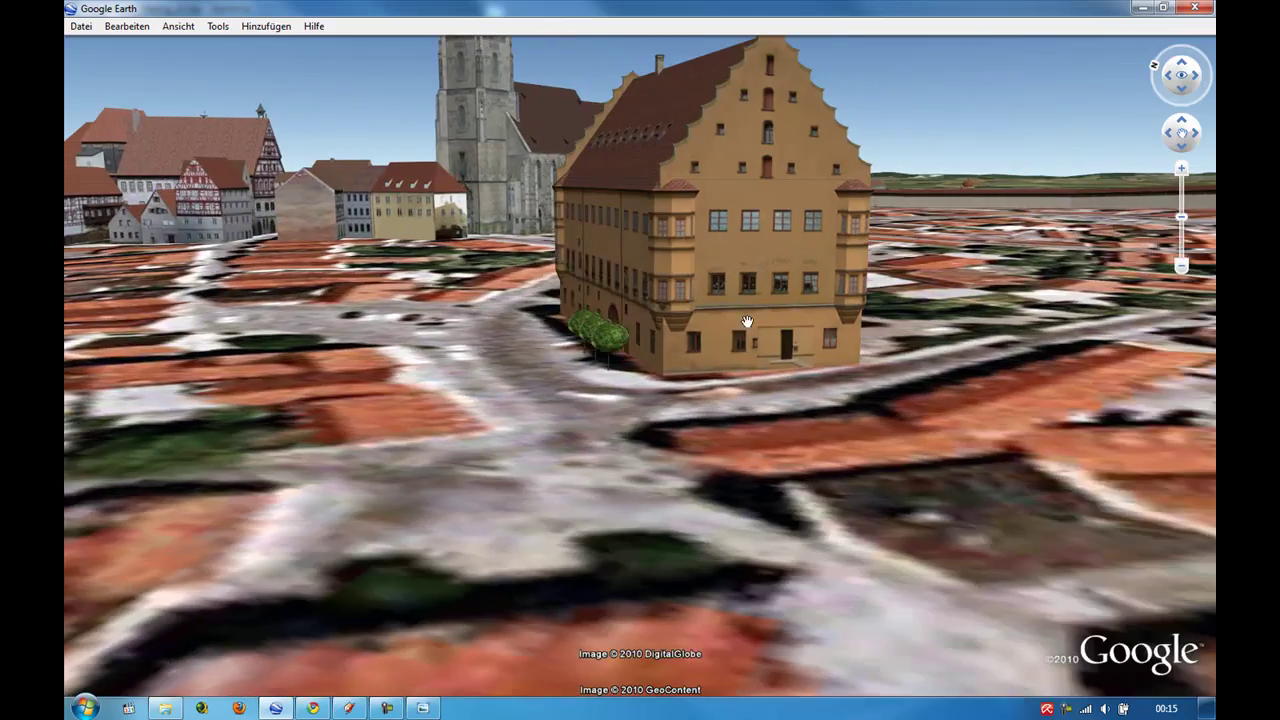
scroll(747, 321, "down", 5)
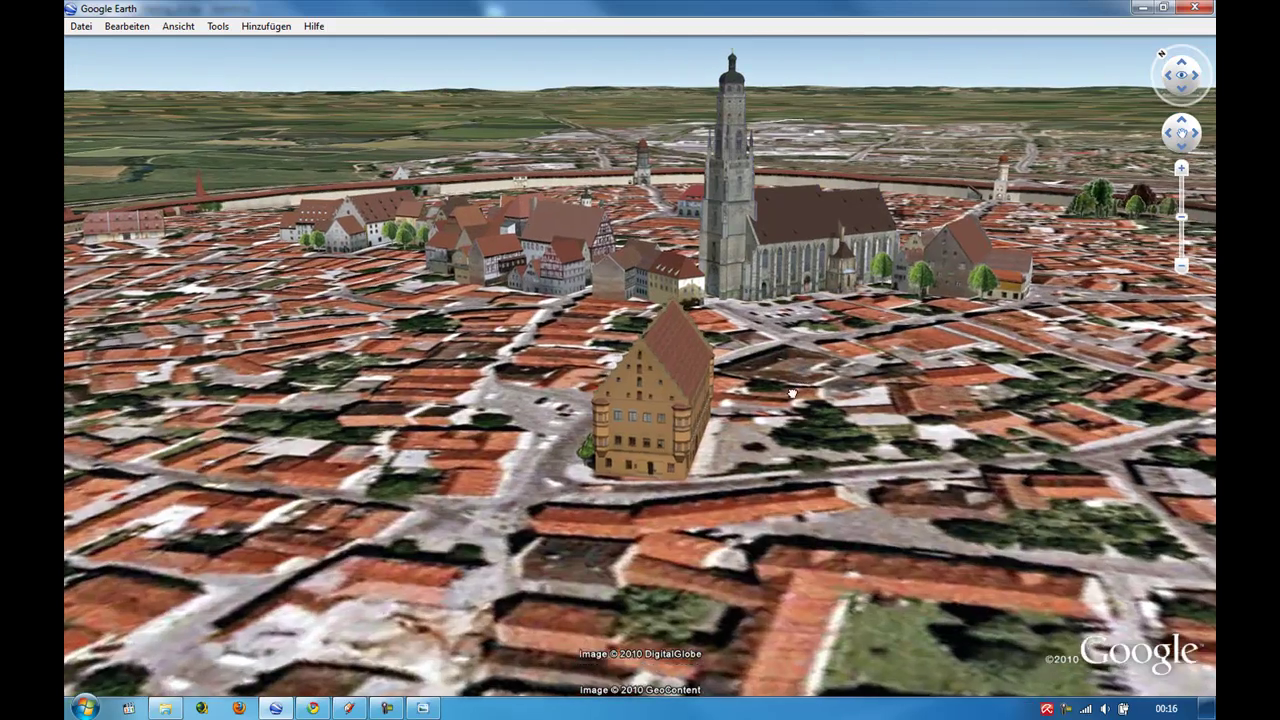
mouse_move(722, 407)
right_mouse_down()
mouse_move(658, 418)
mouse_move(737, 418)
mouse_move(582, 333)
right_mouse_up()
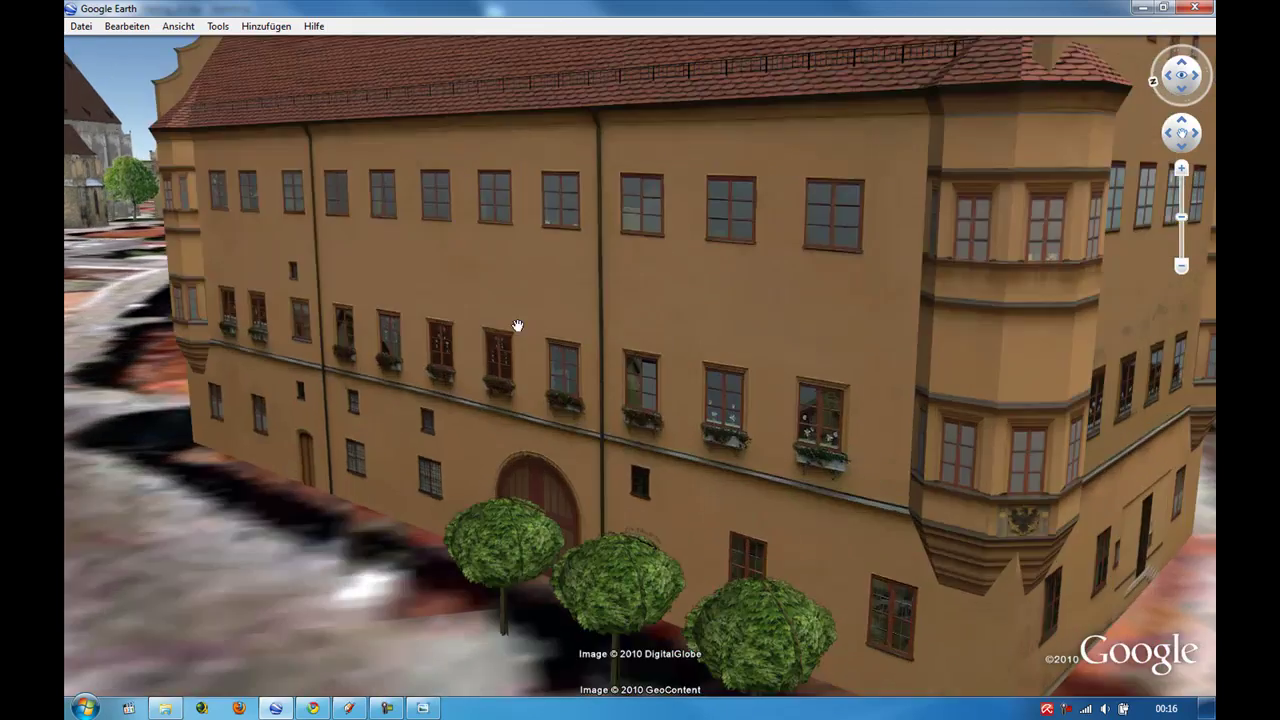
scroll(517, 325, "down", 5)
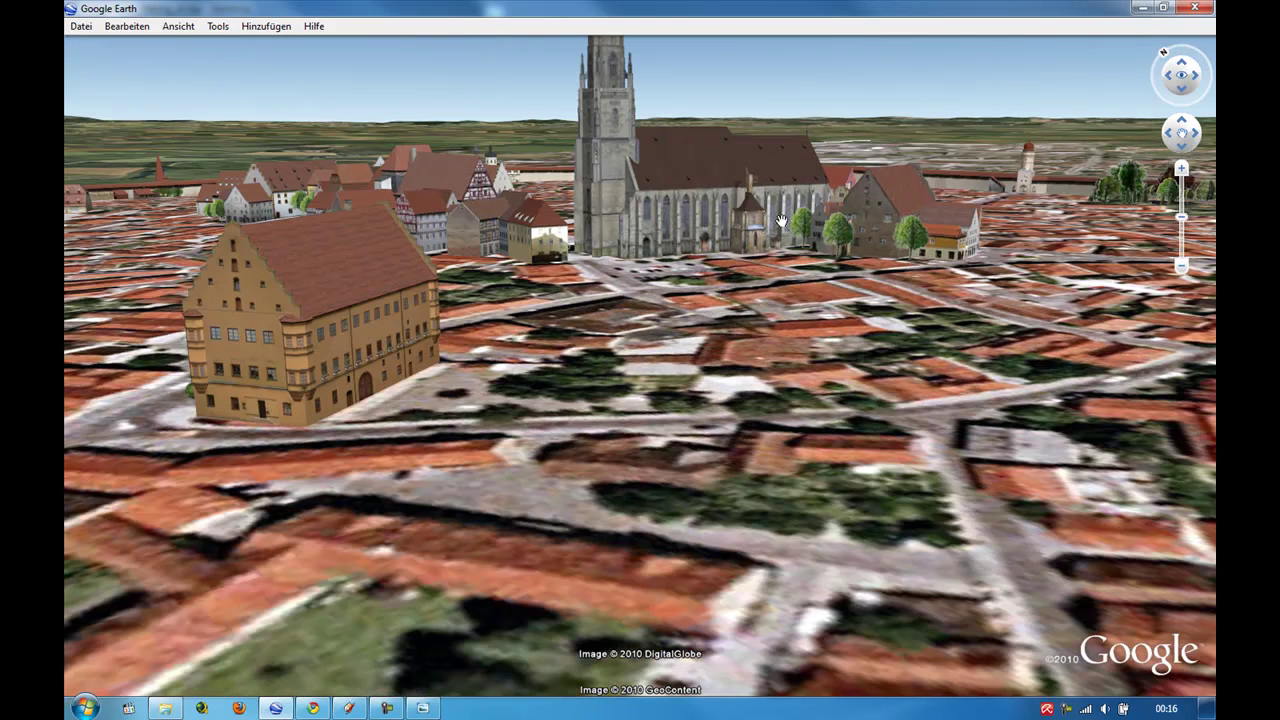